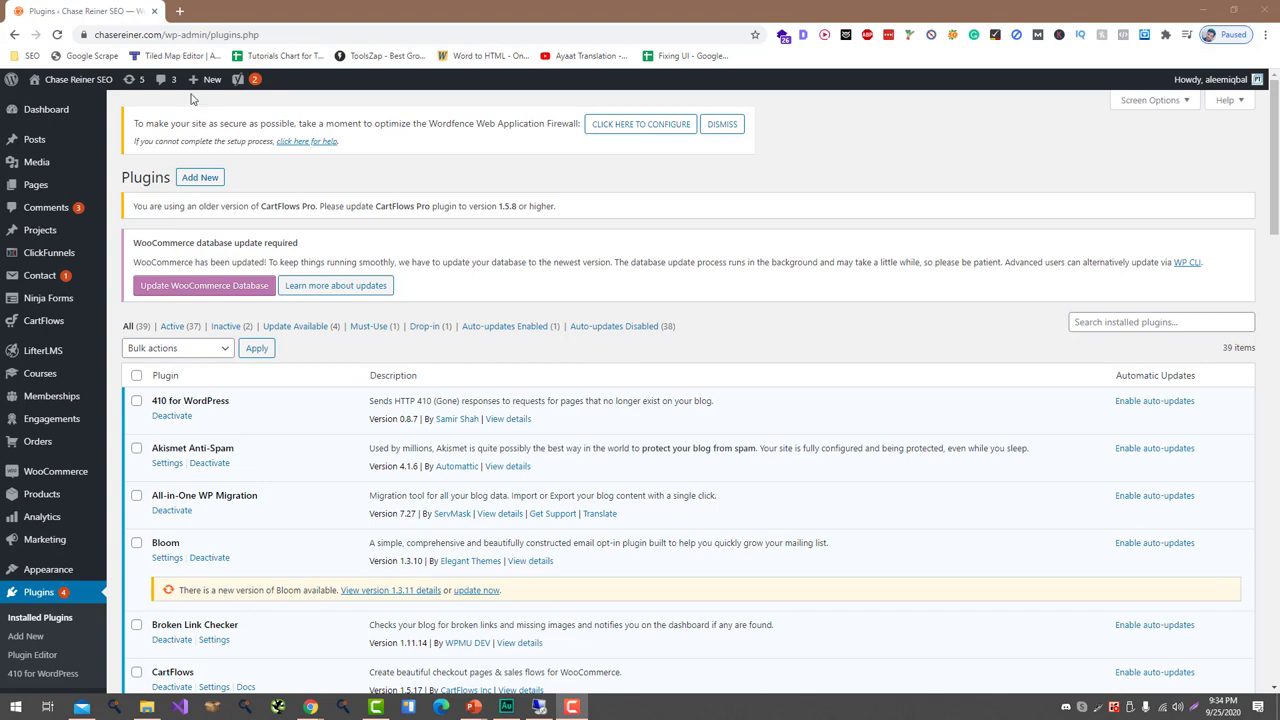
Open the page for adding new plugins and search the plugin directory for "malware".
click(172, 30)
click(457, 193)
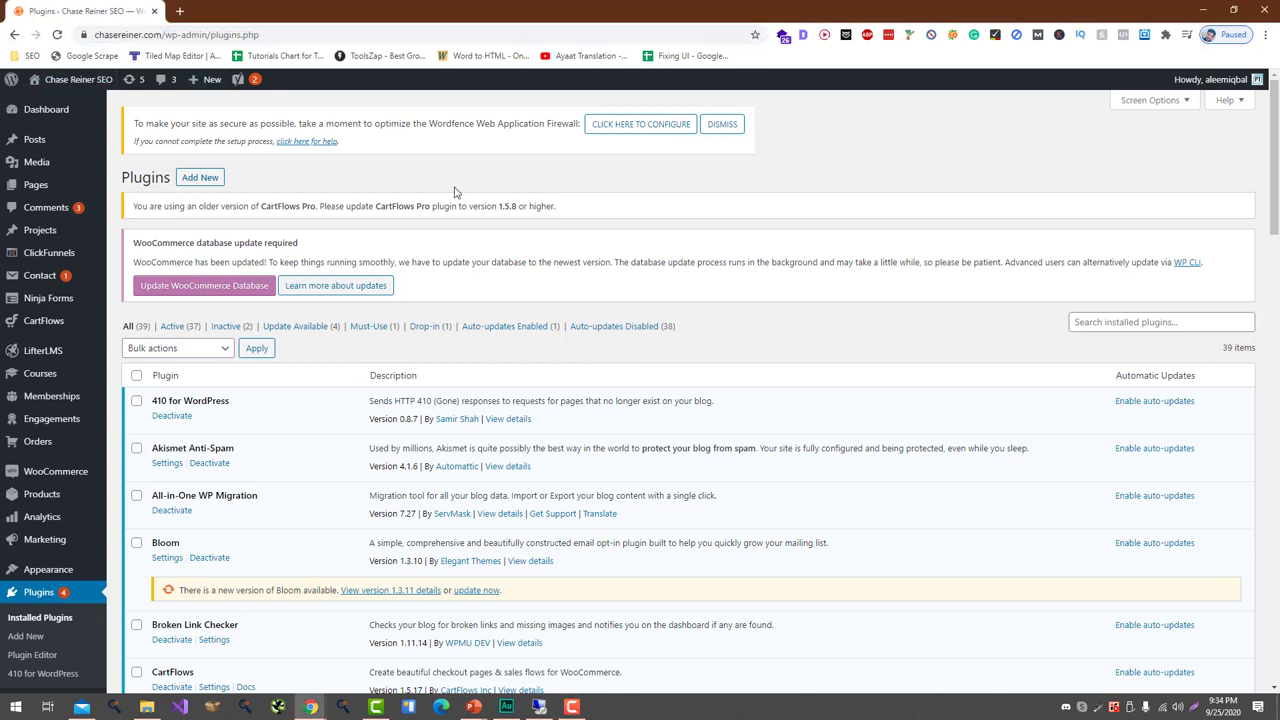
scroll(405, 203, down, 5)
scroll(405, 203, down, 1)
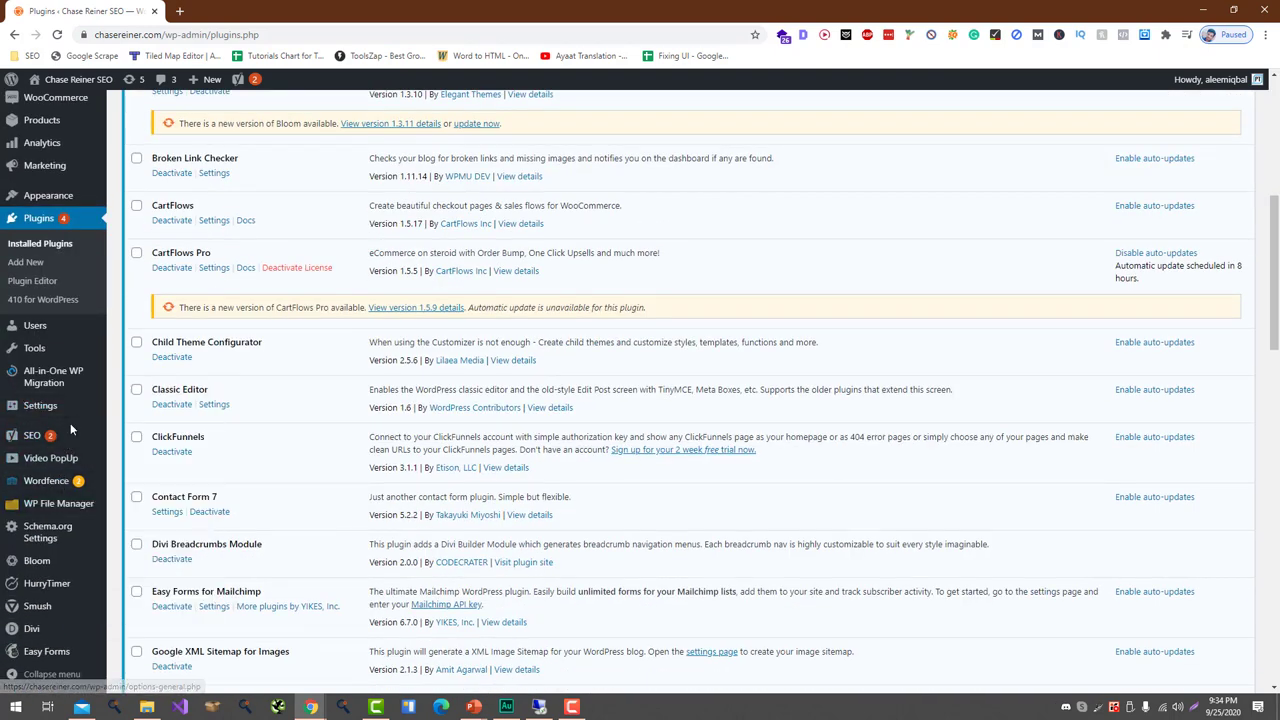
scroll(73, 483, down, 1)
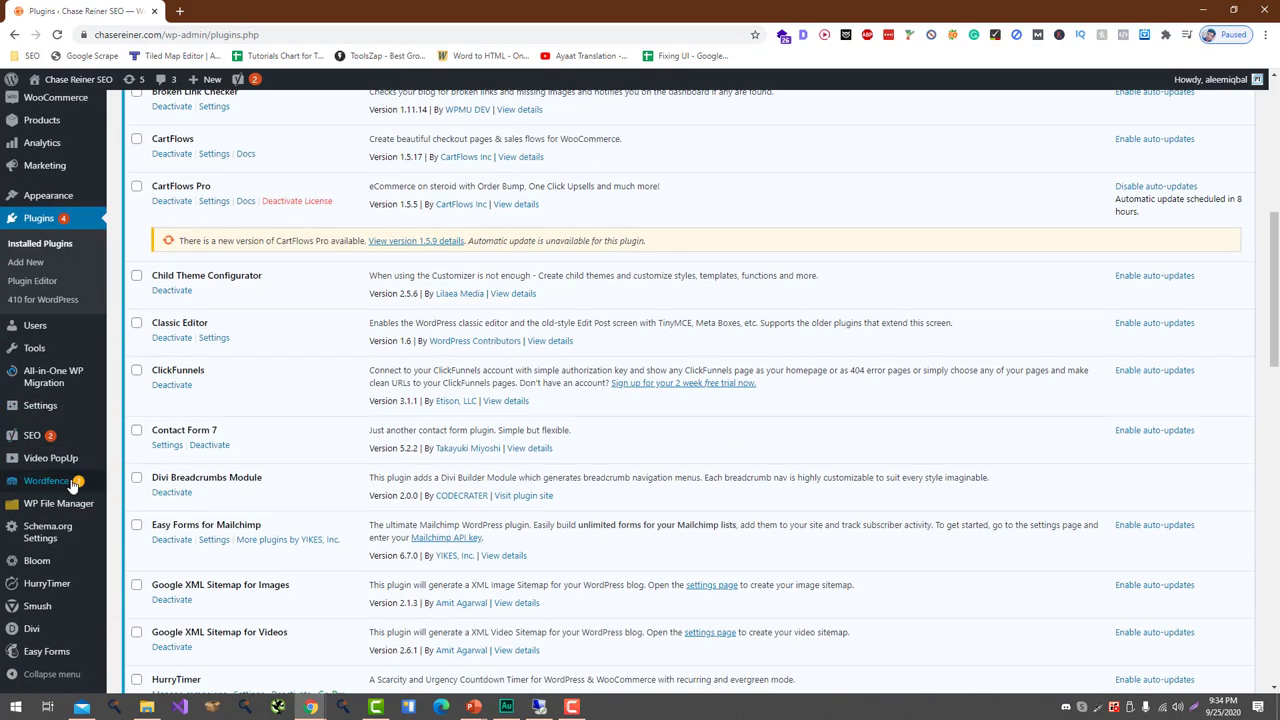
click(67, 267)
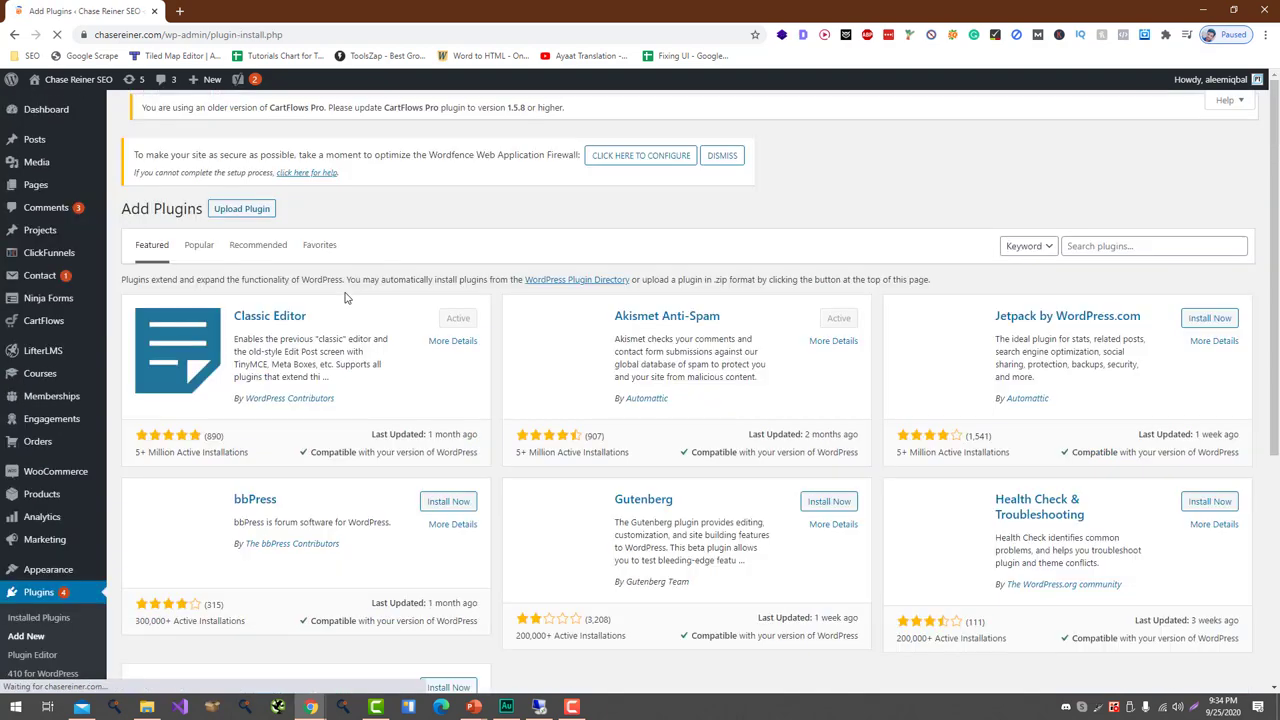
click(1214, 250)
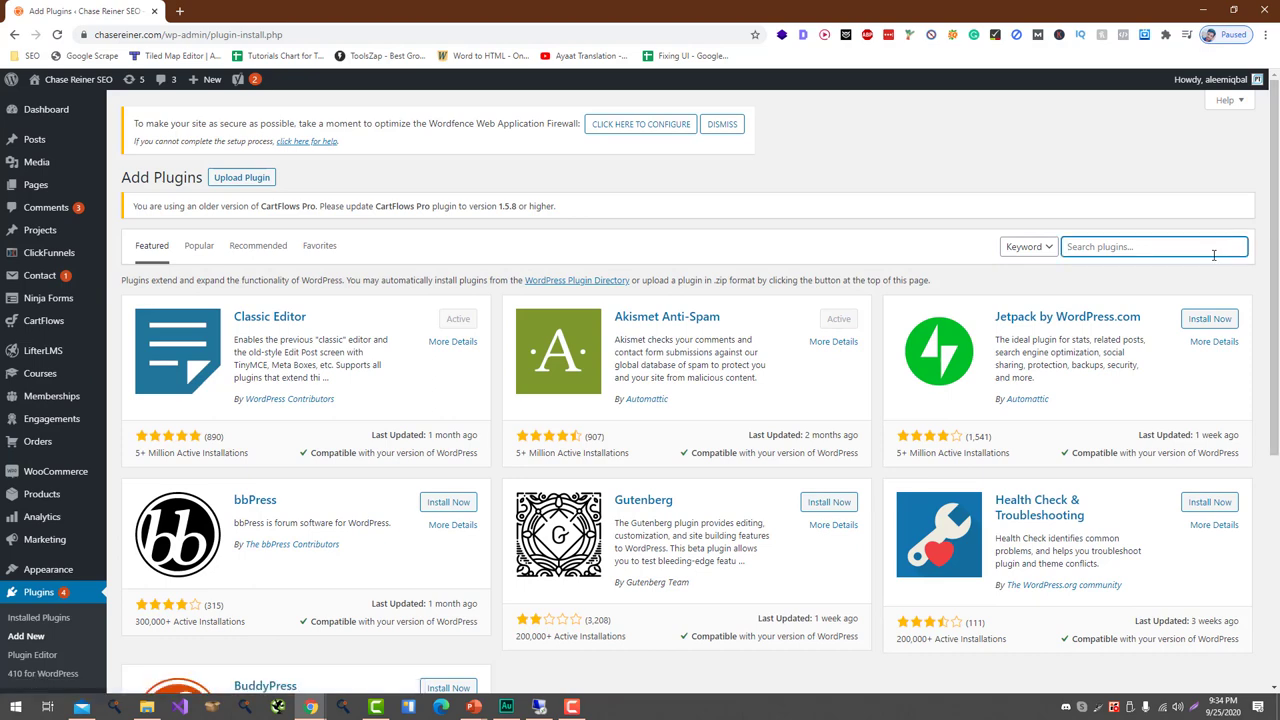
text(malware)
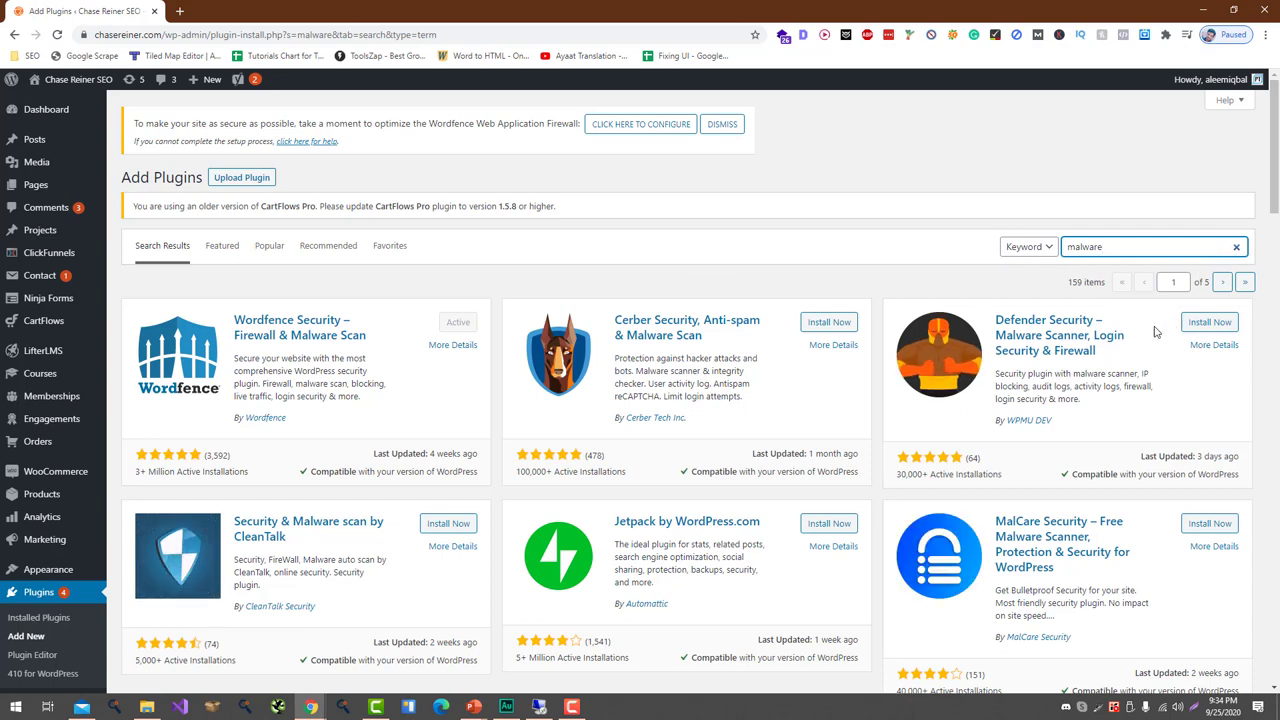
Install and activate the Anti-Malware Security and Brute-Force Firewall plugin by Eli Scheetz.
scroll(950, 330, down, 5)
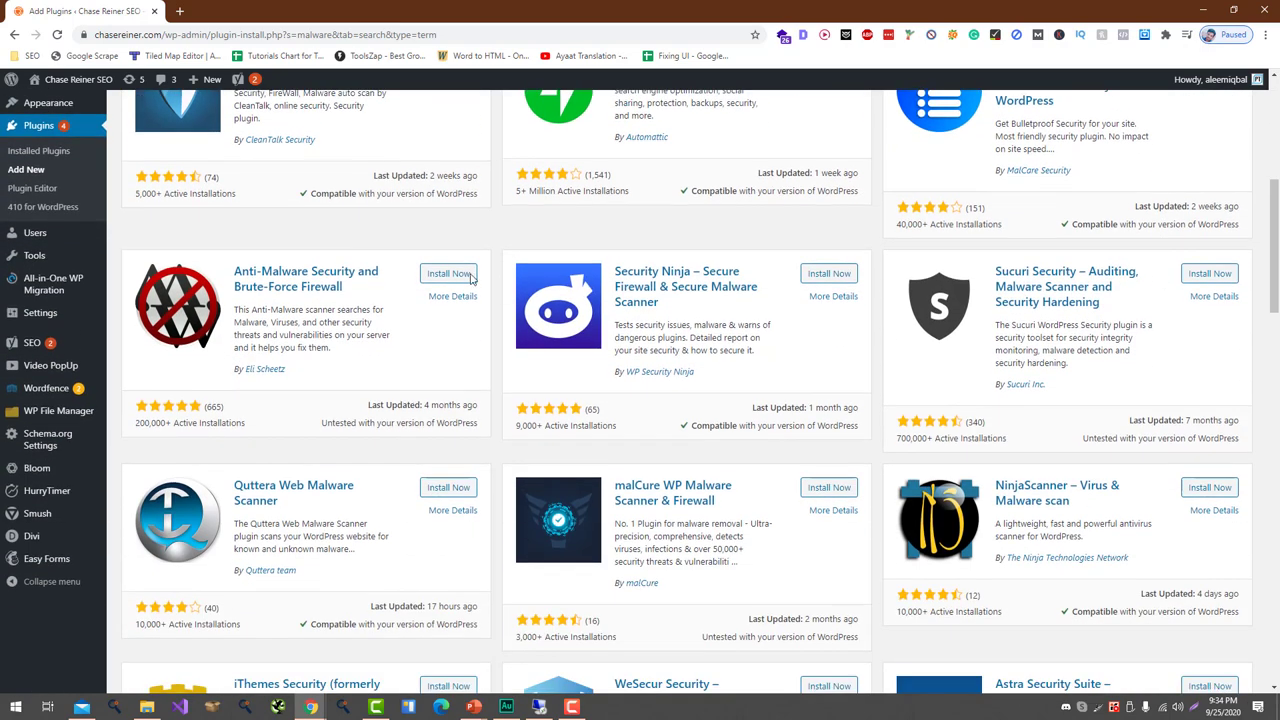
click(438, 273)
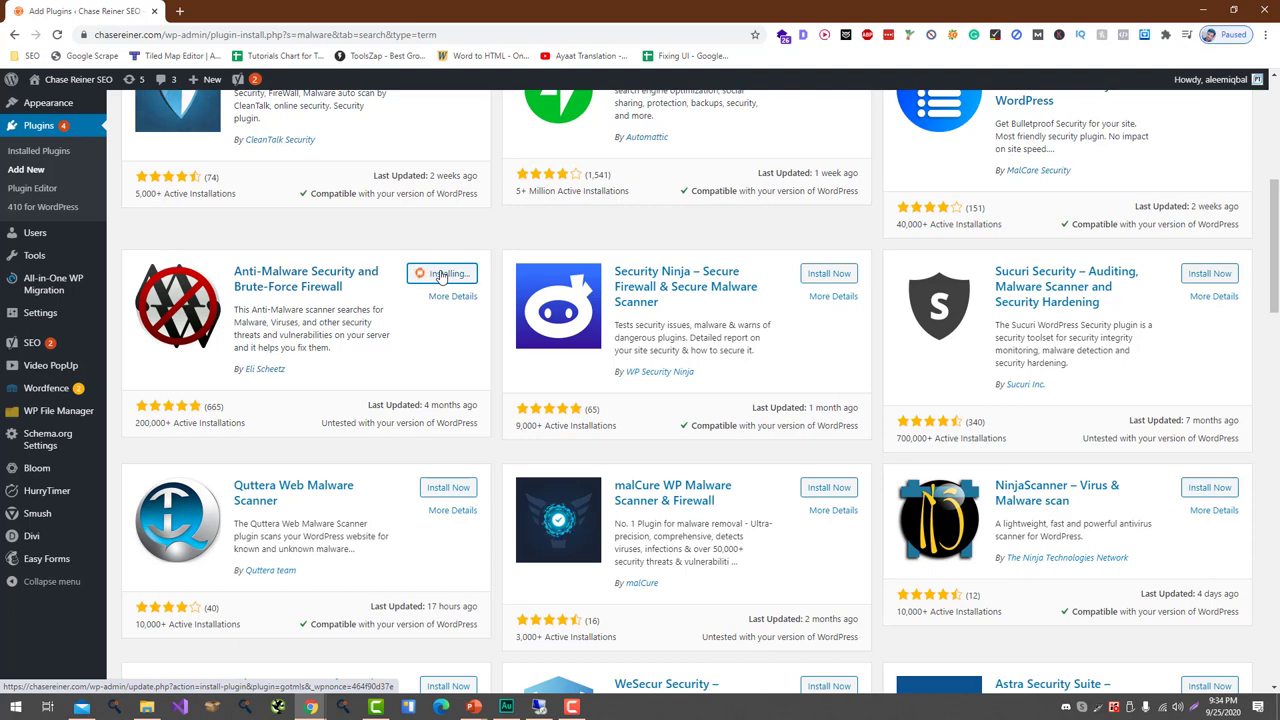
click(443, 277)
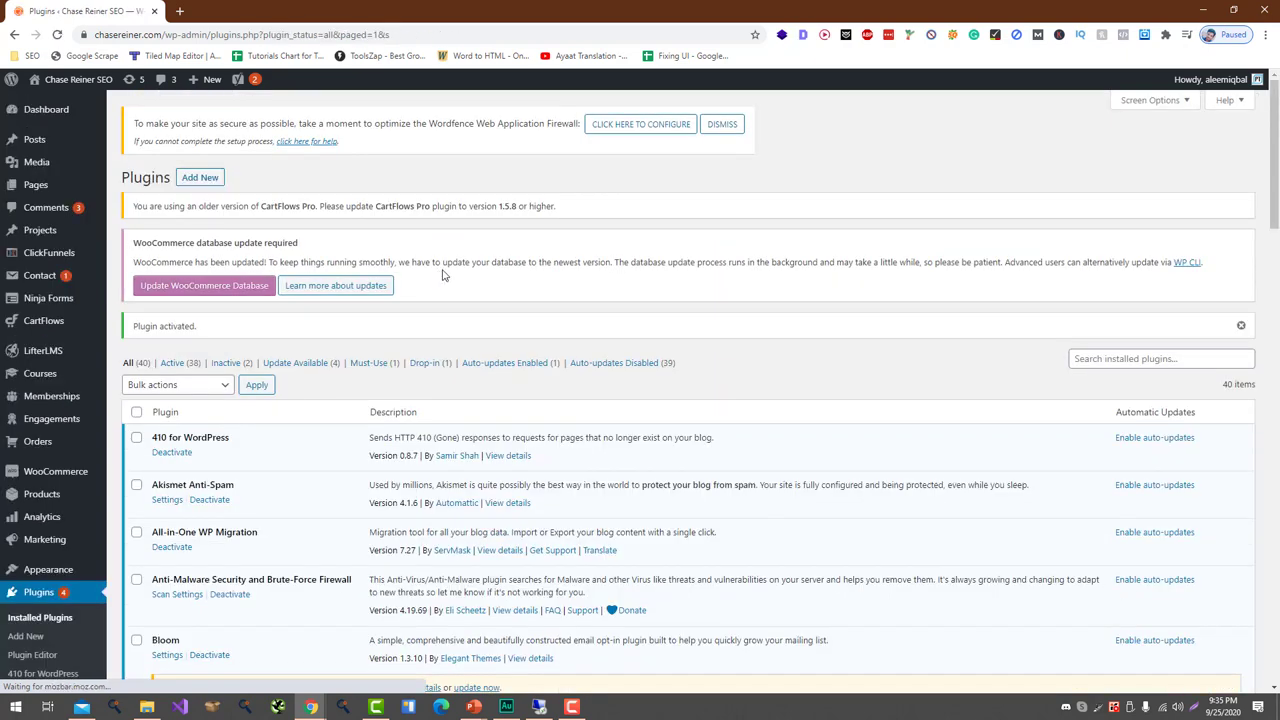
Open the Anti-Malware plugin's scan settings and request its free installation key.
scroll(423, 303, down, 6)
scroll(408, 316, down, 2)
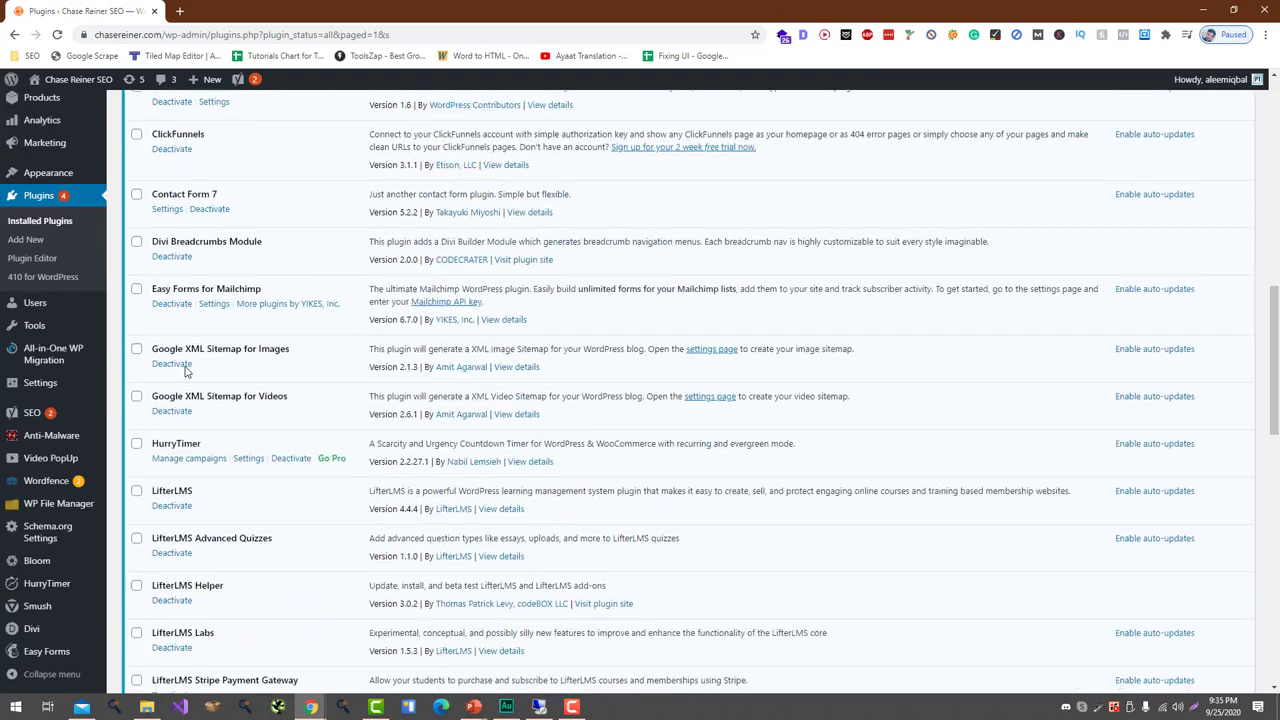
click(22, 441)
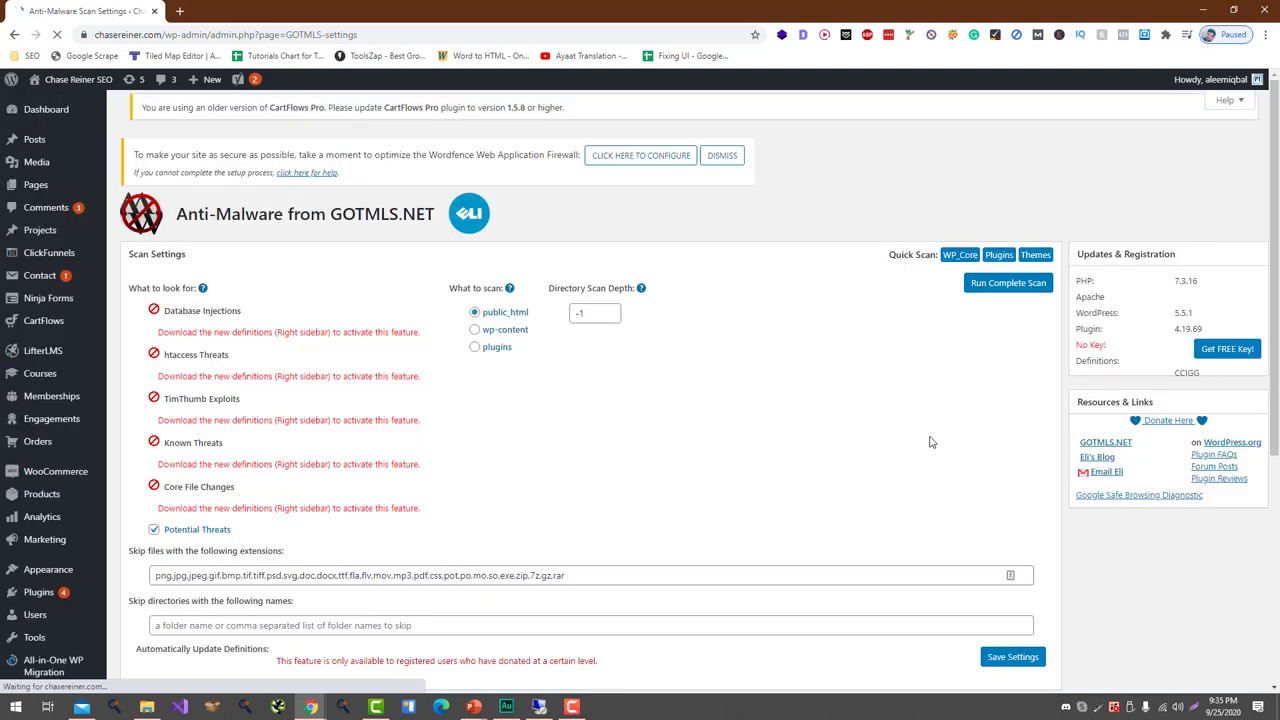
click(1232, 348)
Enter the registrant's name in the registration form, register the plugin's installation key and close the extra site tab.
click(1129, 500)
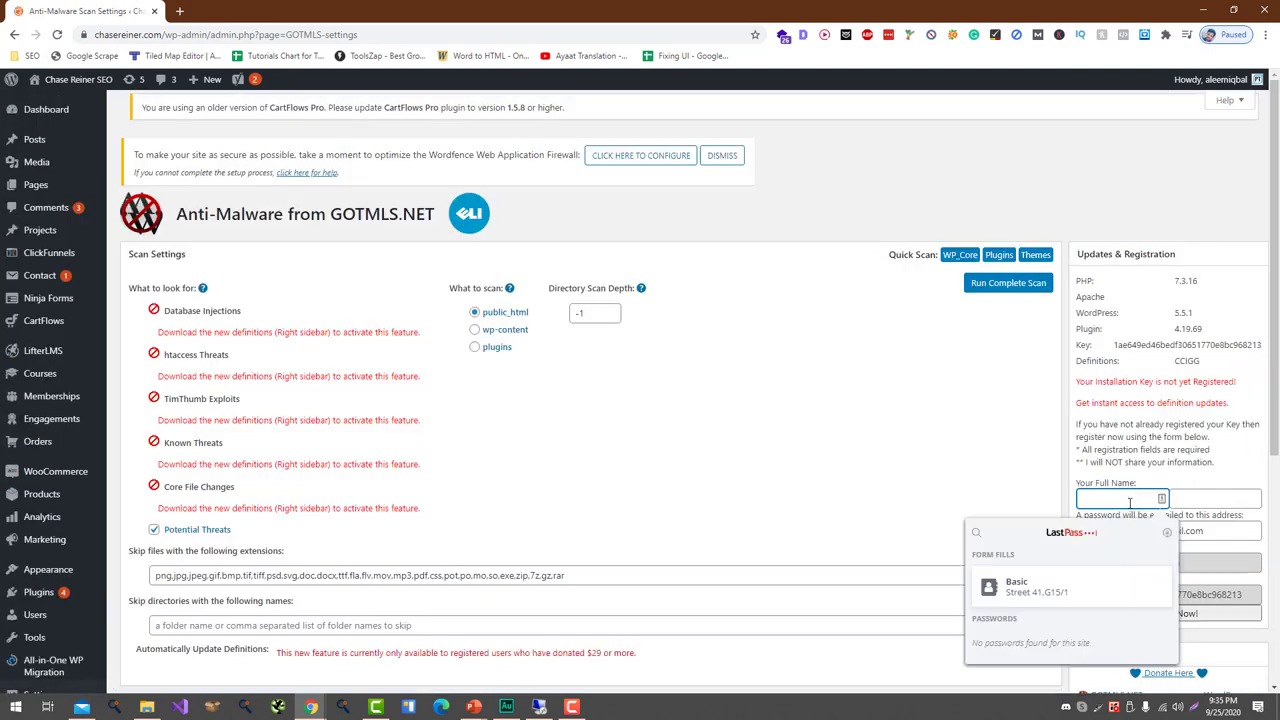
text(Aleem)
key(Tab)
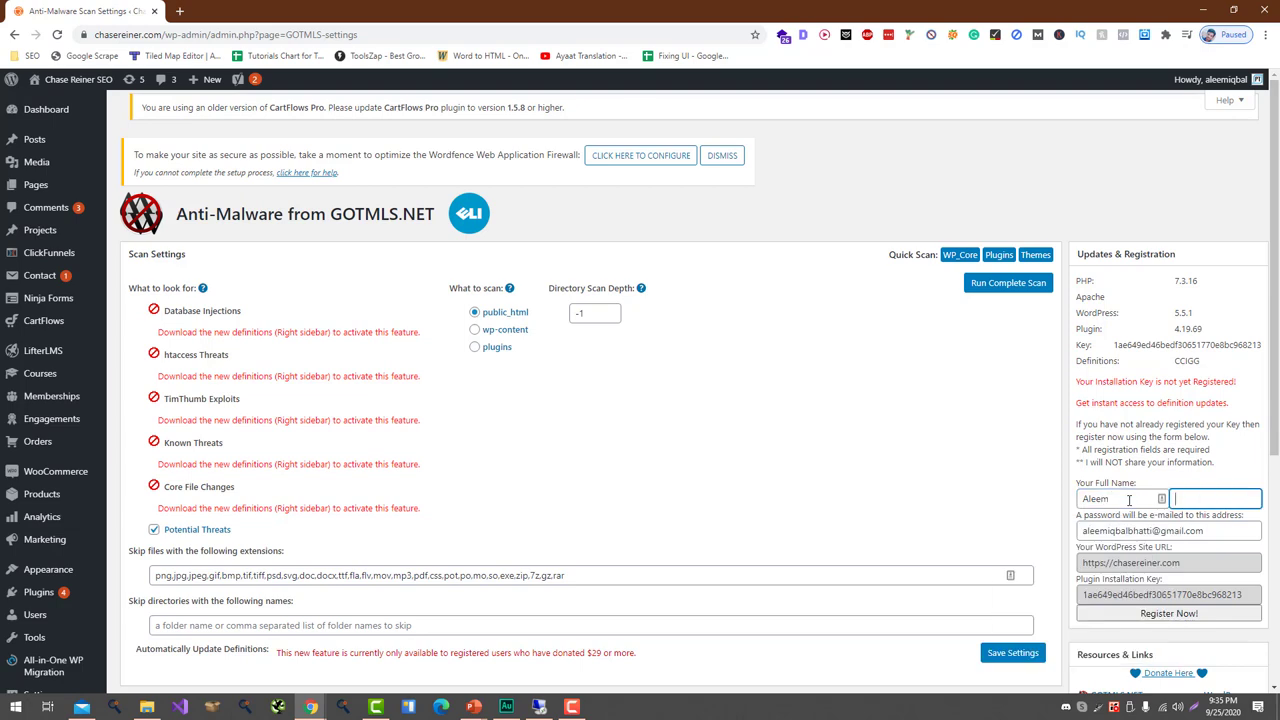
click(1165, 613)
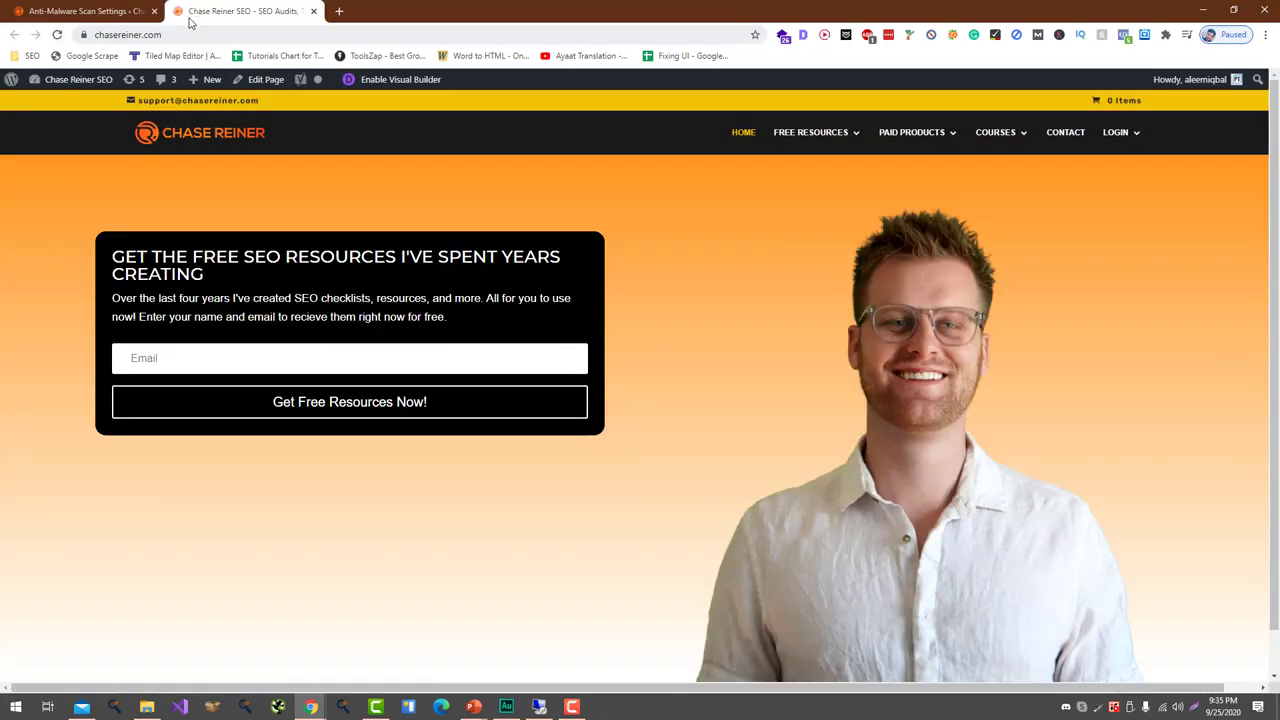
click(313, 11)
Download the new malware definitions and start a complete scan of public_html.
scroll(1109, 488, down, 2)
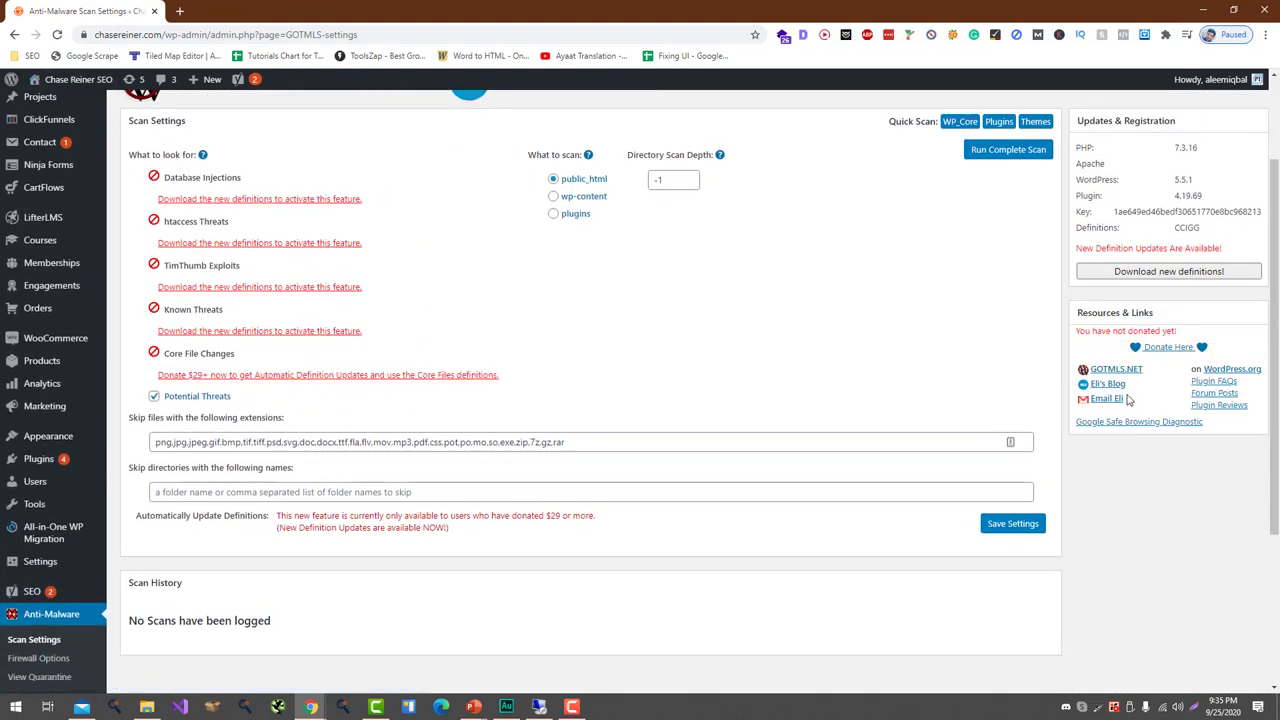
click(1158, 273)
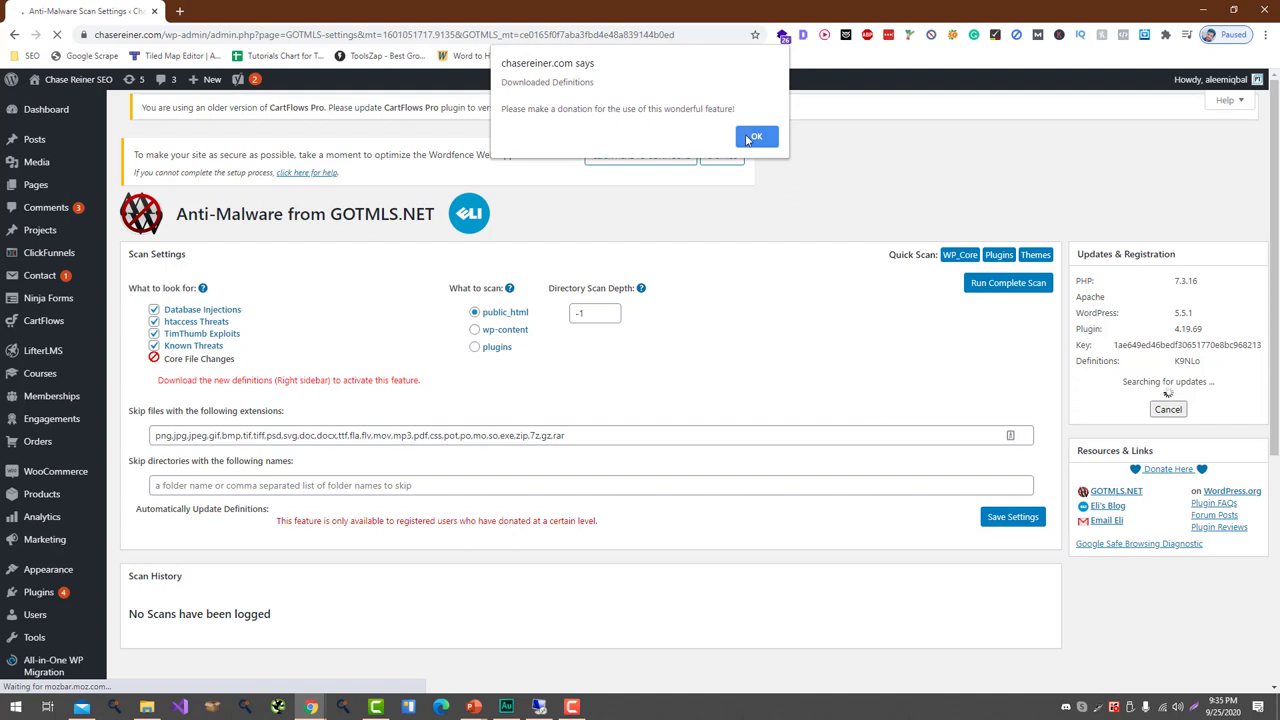
click(755, 137)
click(975, 283)
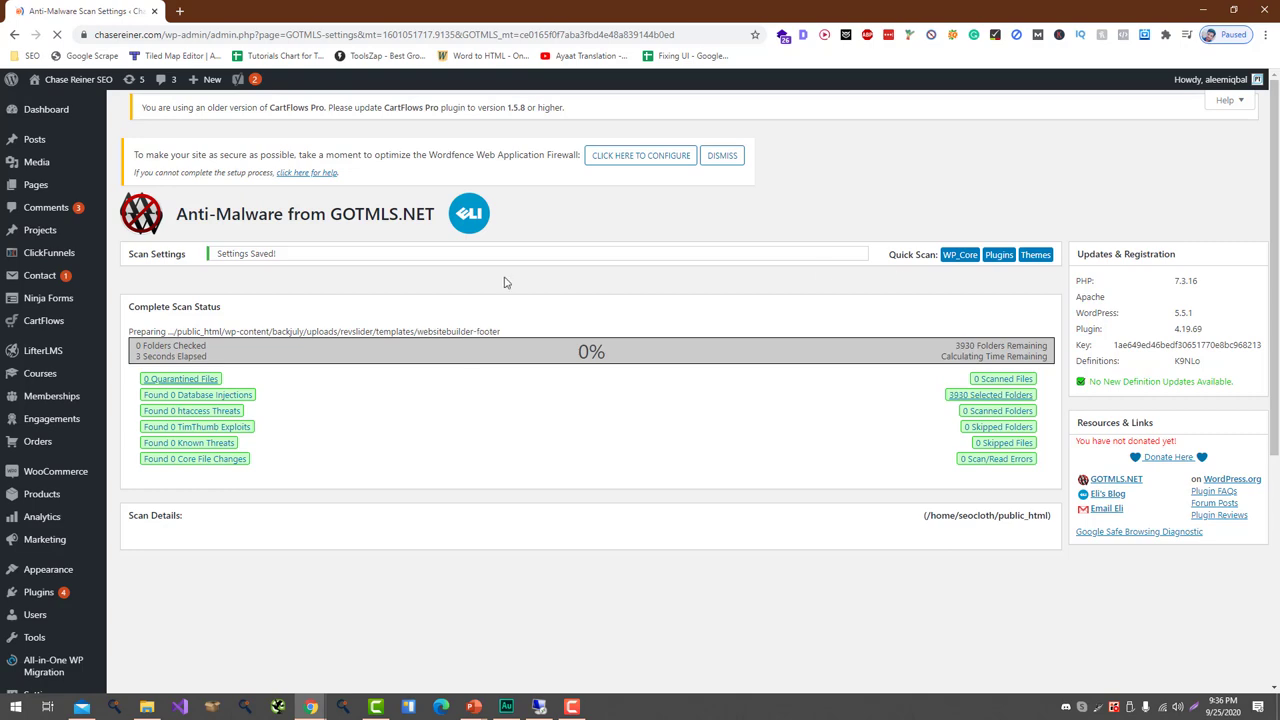
Open WP File Manager in a new browser tab and go to the wp-content folder under public_html.
scroll(20, 409, down, 3)
middle_click(14, 615)
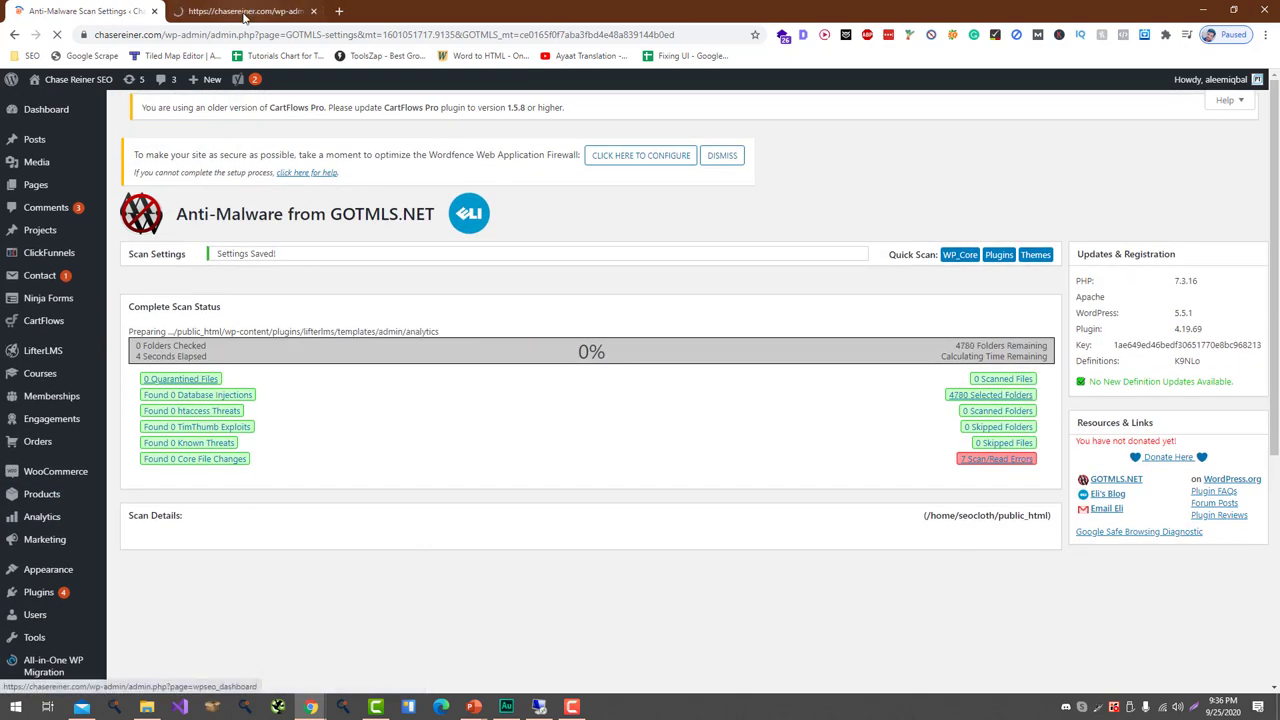
click(240, 12)
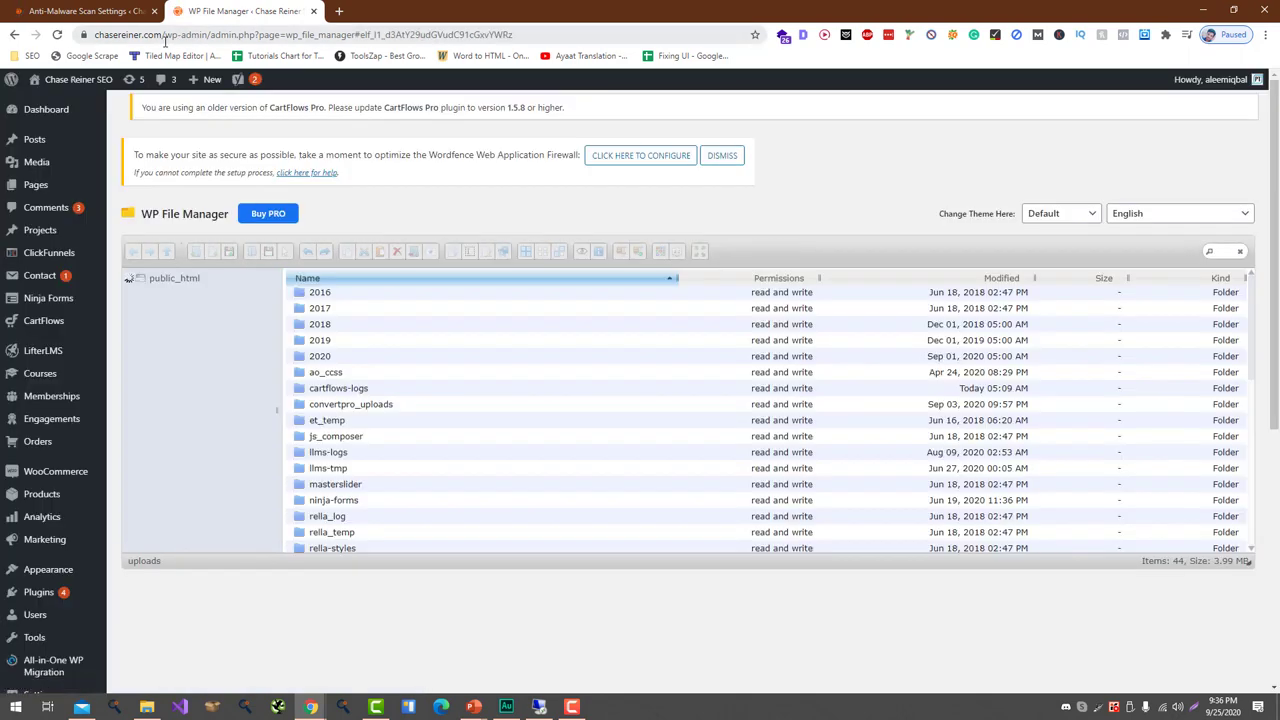
click(215, 279)
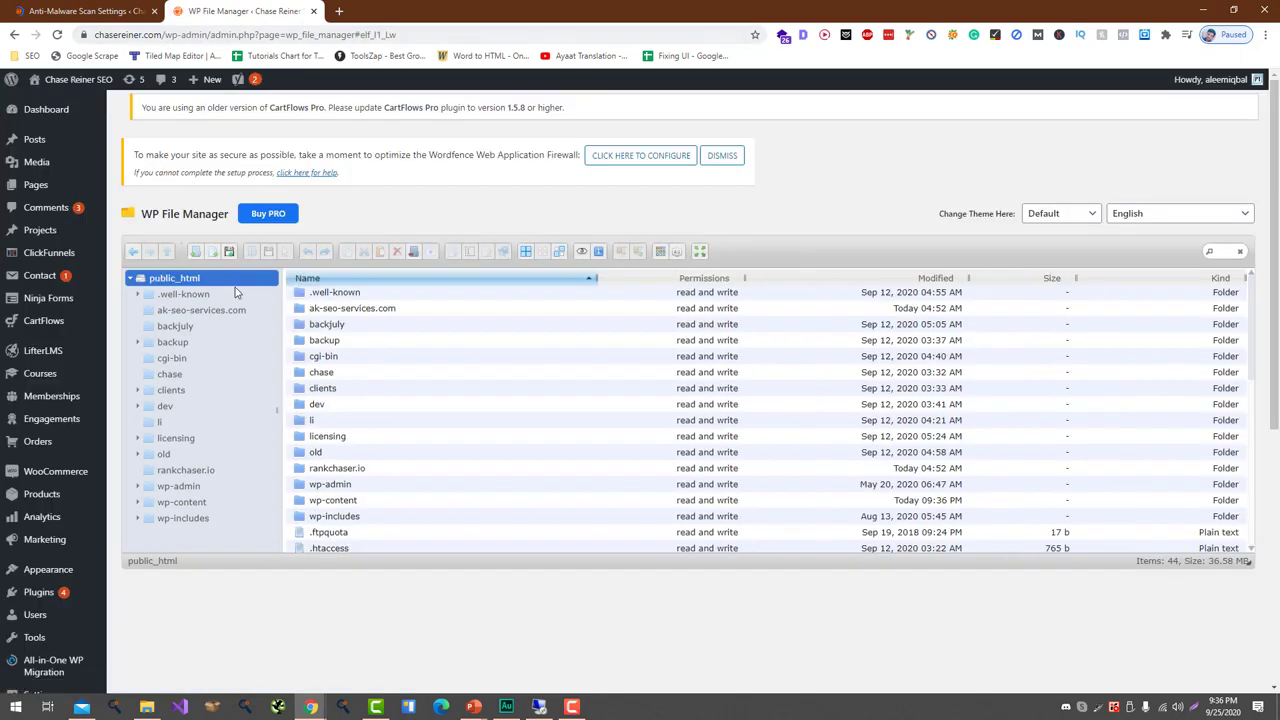
scroll(437, 397, down, 3)
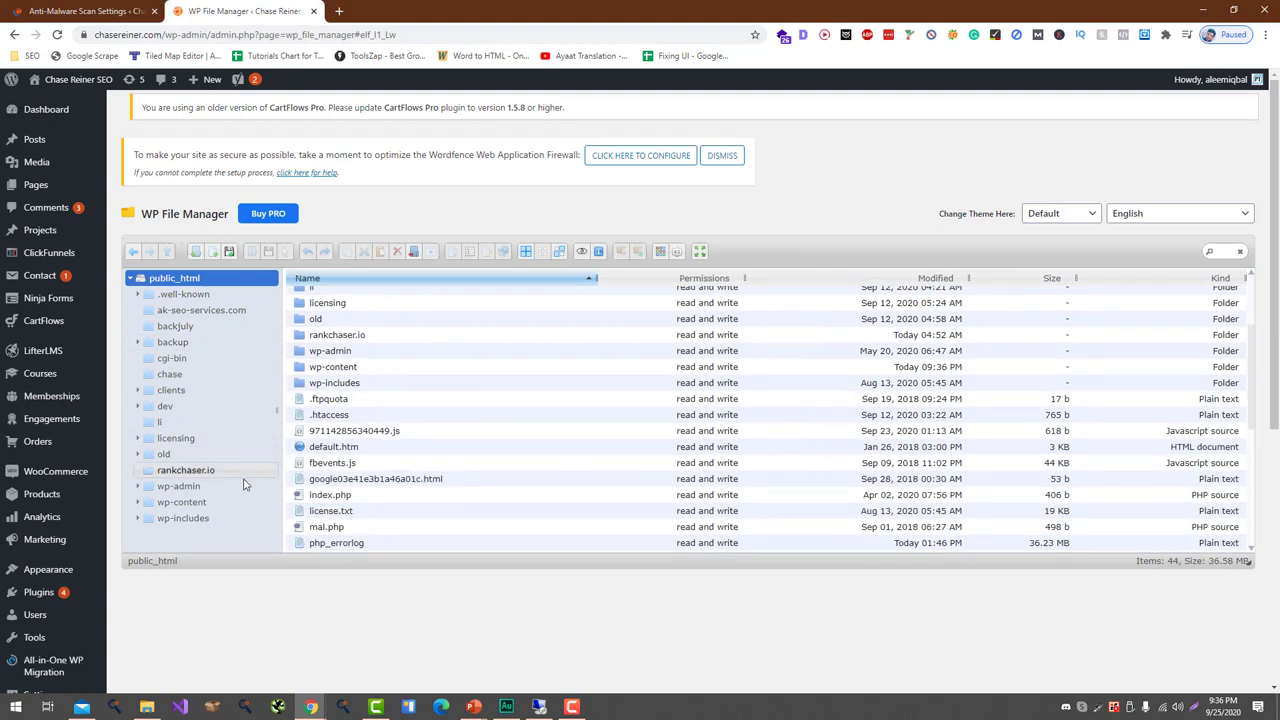
scroll(491, 480, down, 1)
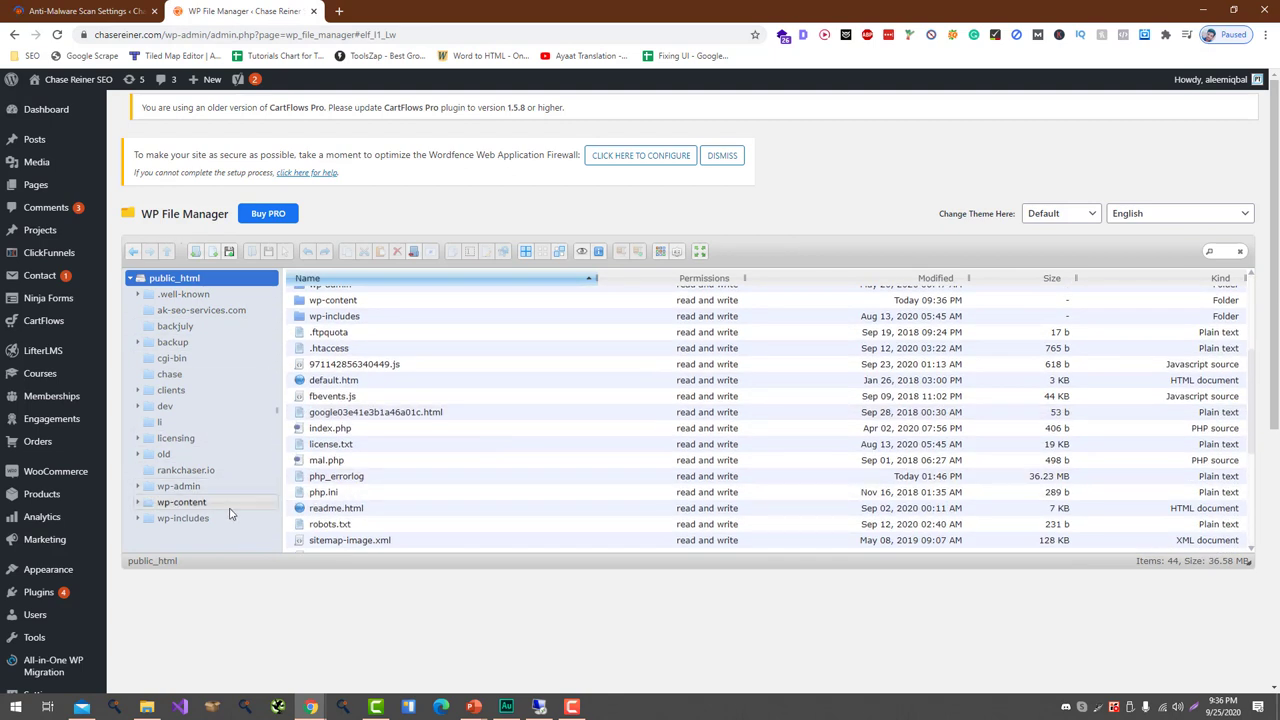
click(232, 504)
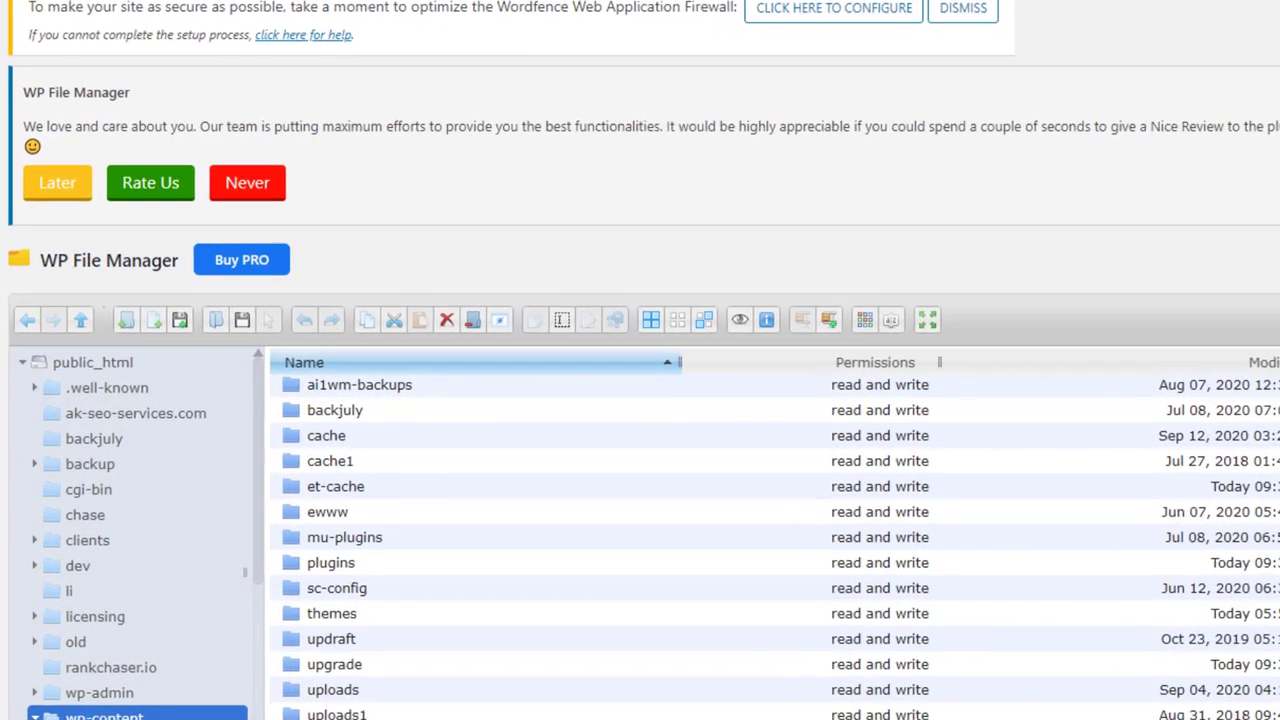
Permanently dismiss the WP File Manager review request and open the uploads folder inside wp-content.
click(240, 192)
scroll(182, 545, down, 4)
click(166, 569)
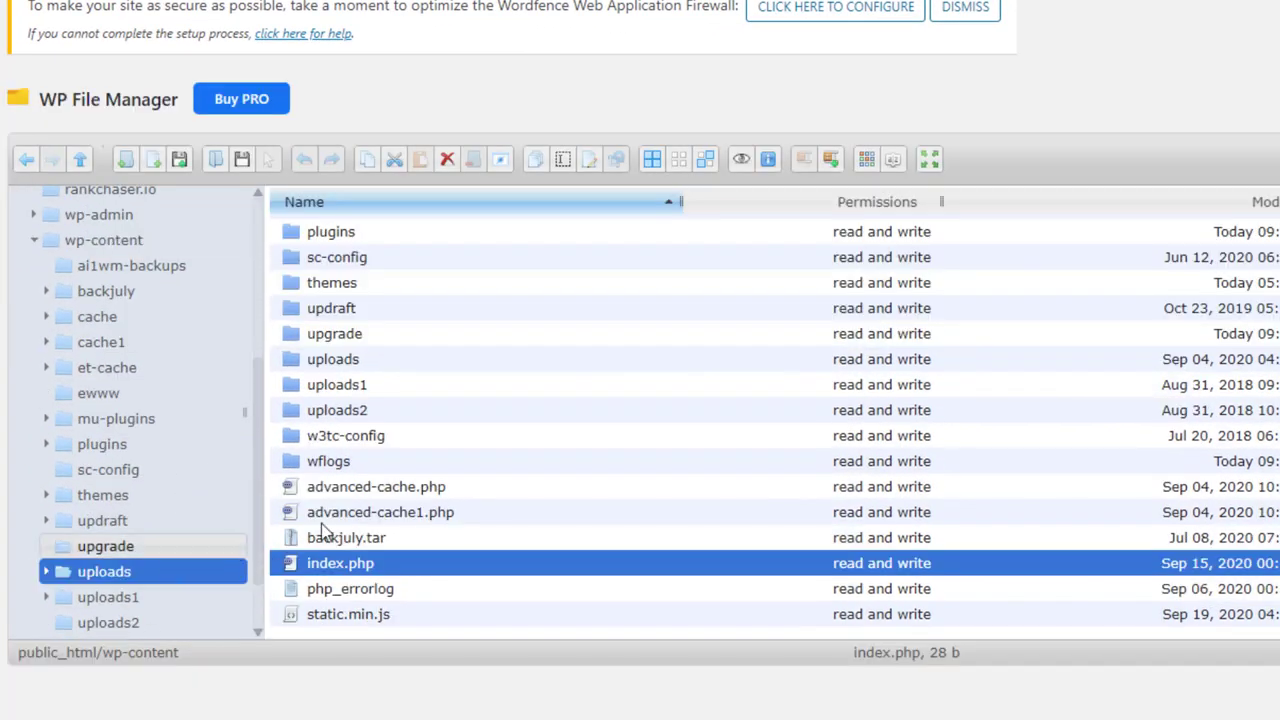
Open the index.php file of the uploads folder in the code editor.
scroll(463, 526, down, 10)
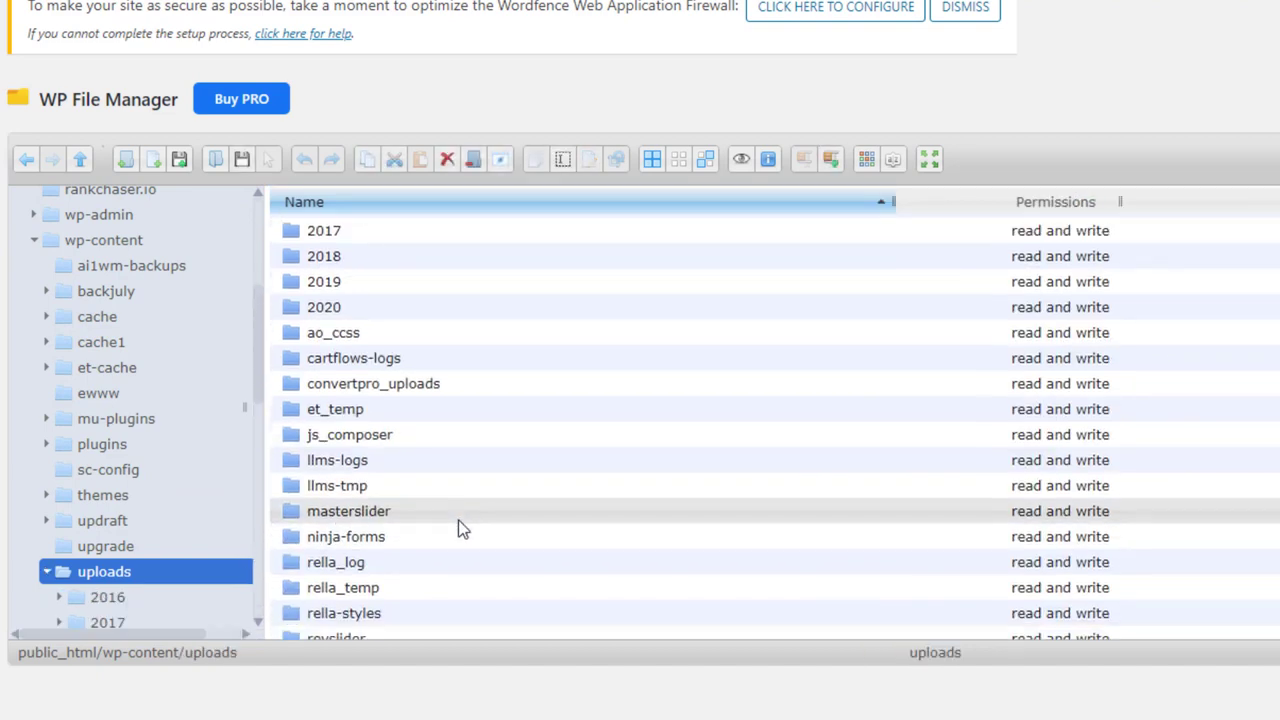
click(335, 283)
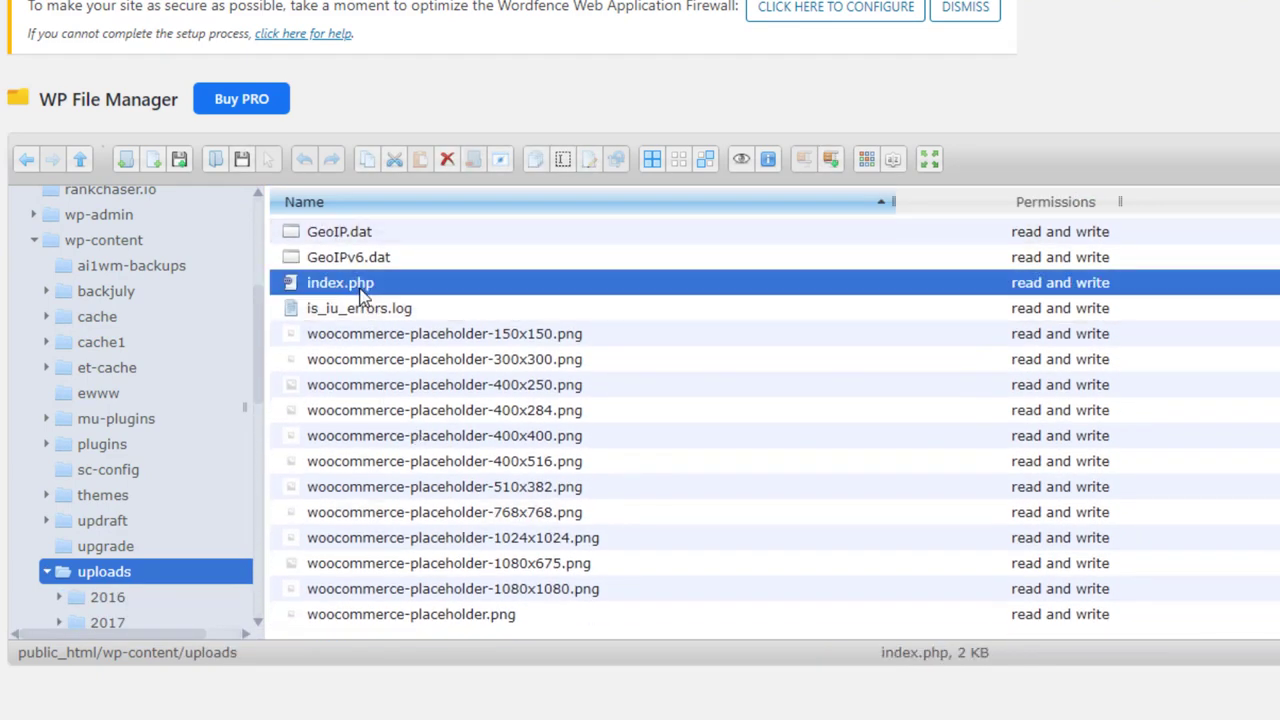
right_click(358, 280)
click(478, 541)
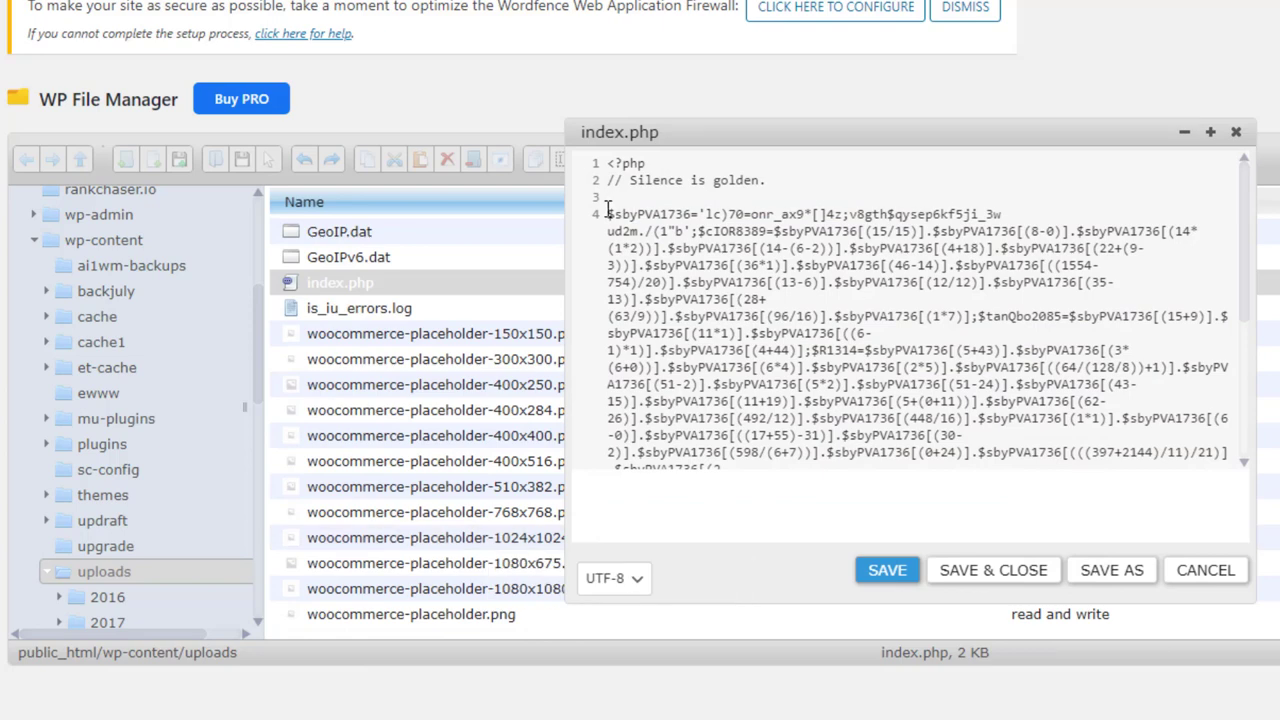
Delete all the obfuscated code below the "Silence is golden" comment in index.php, then save and close the file.
drag(607, 213, 898, 530)
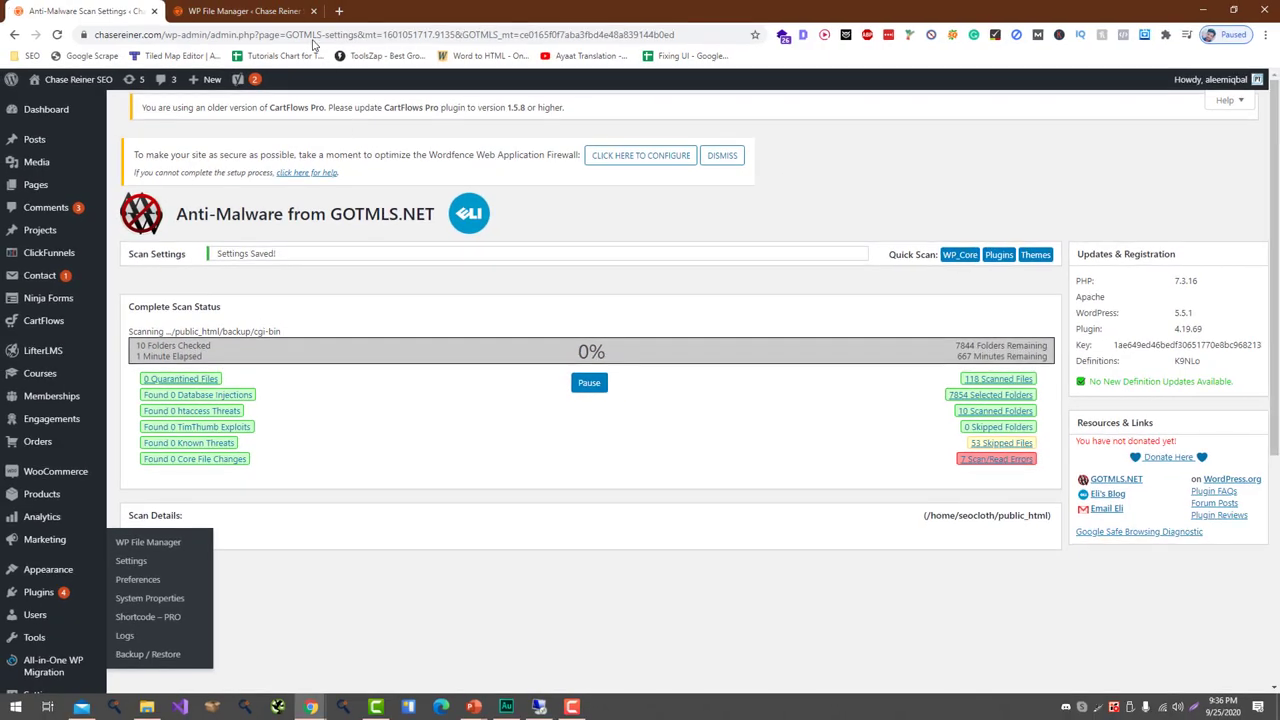
click(268, 8)
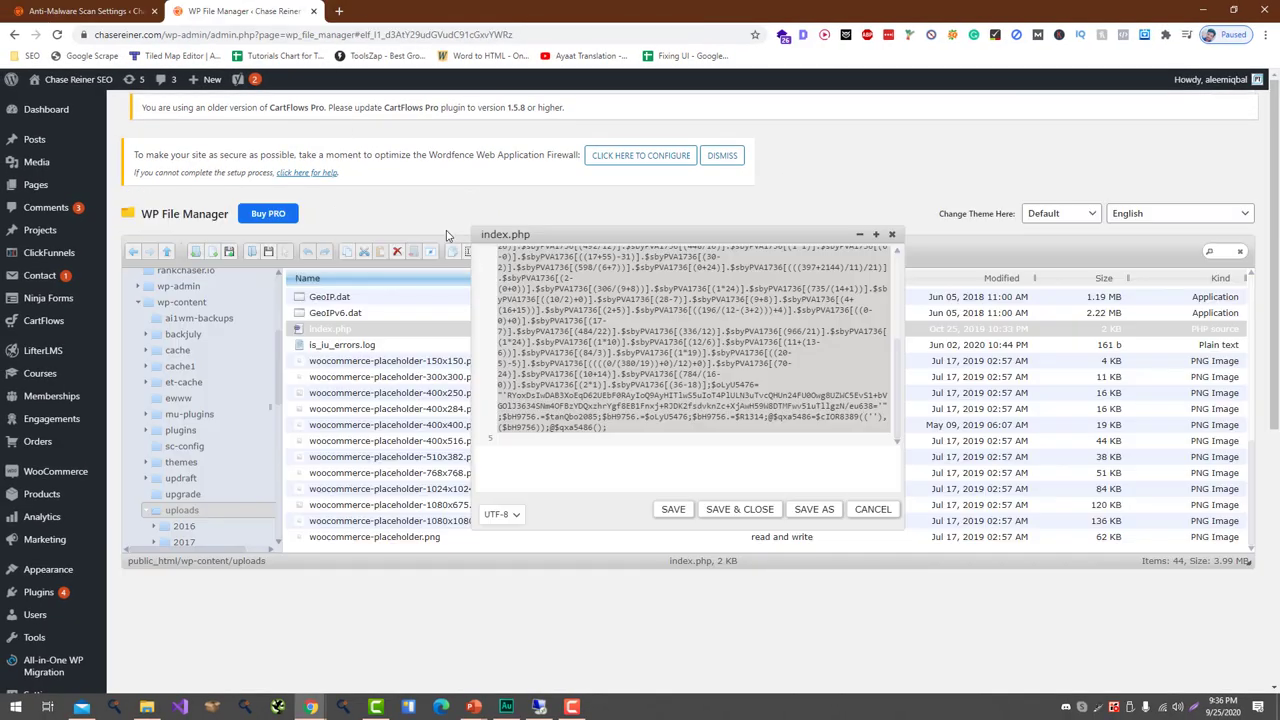
scroll(649, 372, up, 5)
key(Delete)
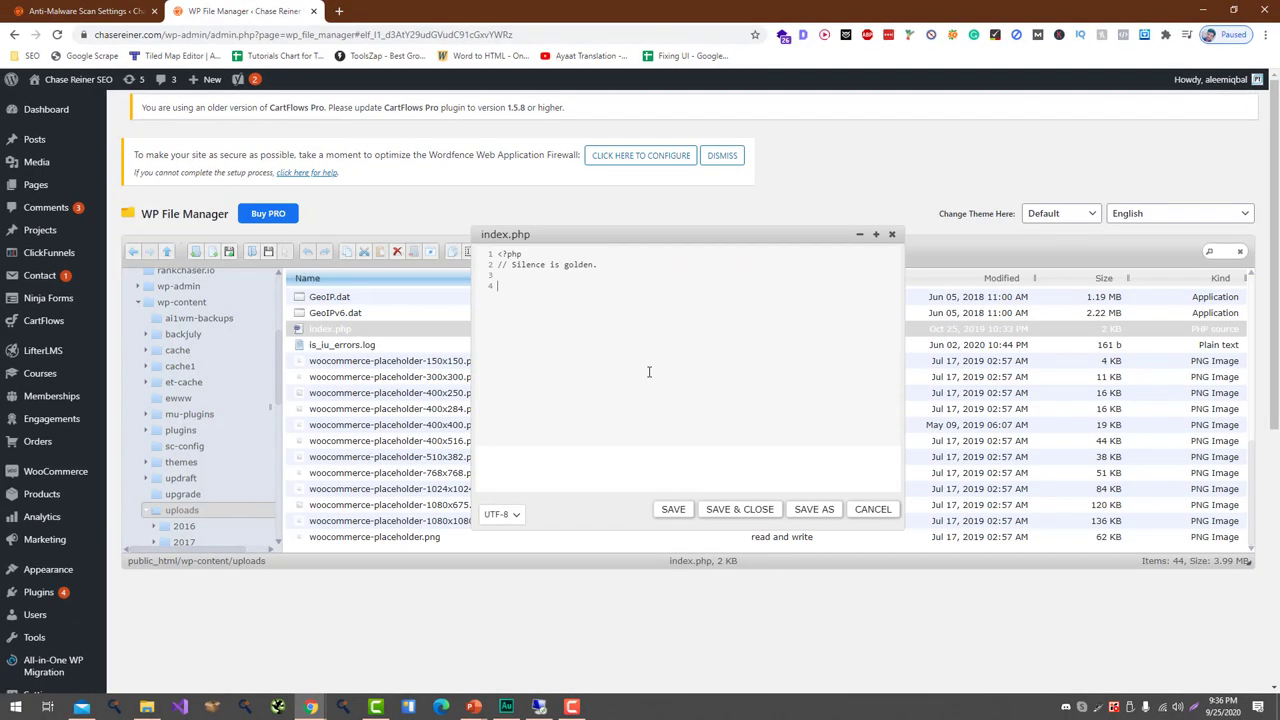
click(740, 509)
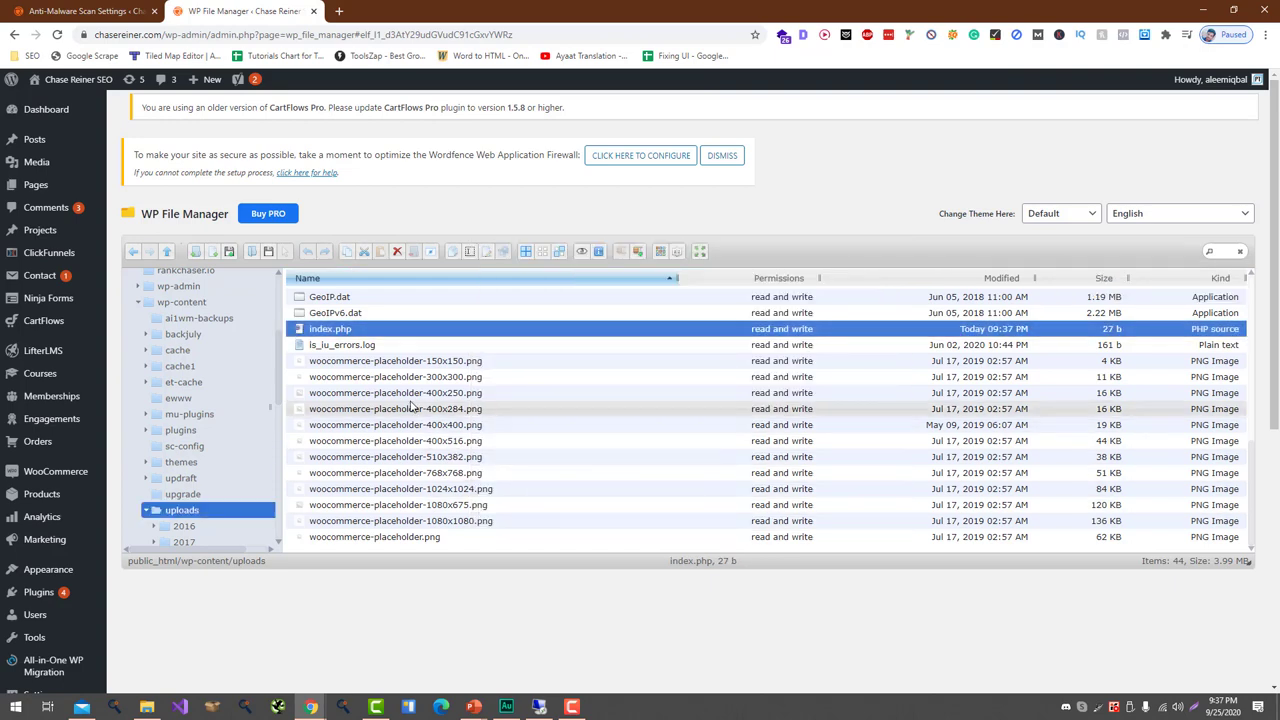
Go back from the uploads folder to the public_html root folder in the file manager.
scroll(412, 402, down, 3)
scroll(569, 446, up, 8)
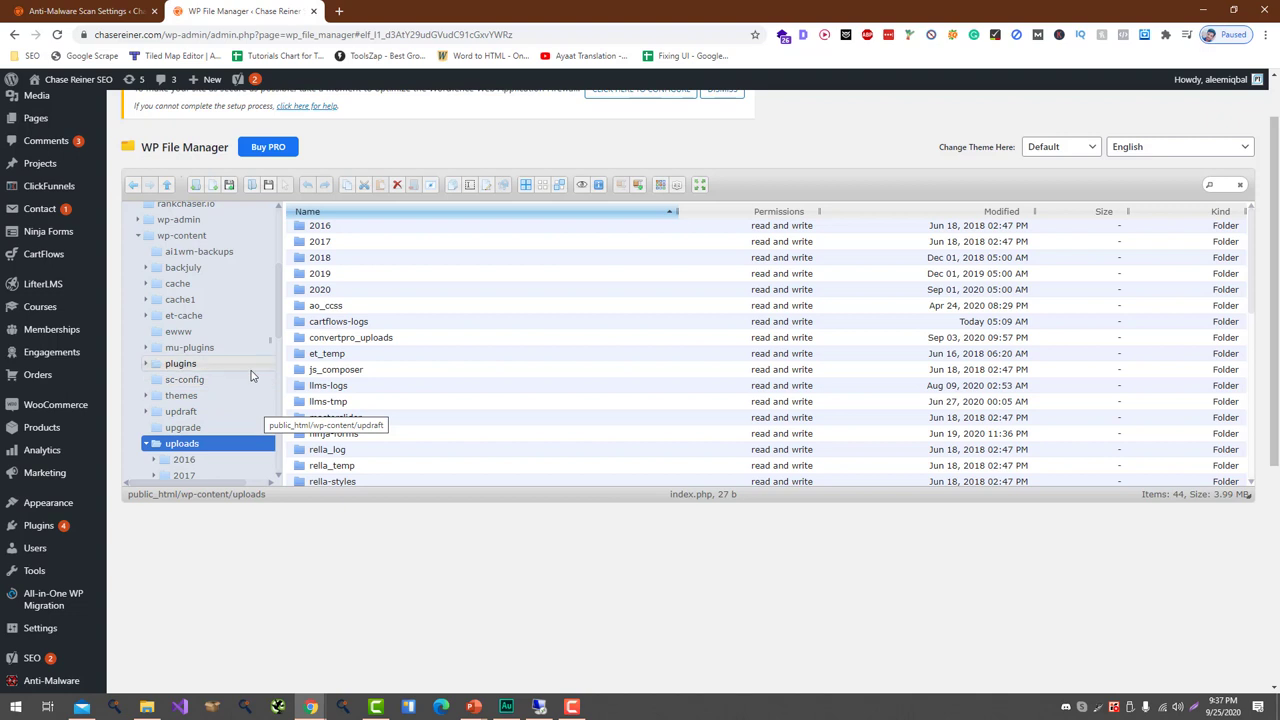
scroll(253, 385, up, 2)
scroll(251, 375, up, 4)
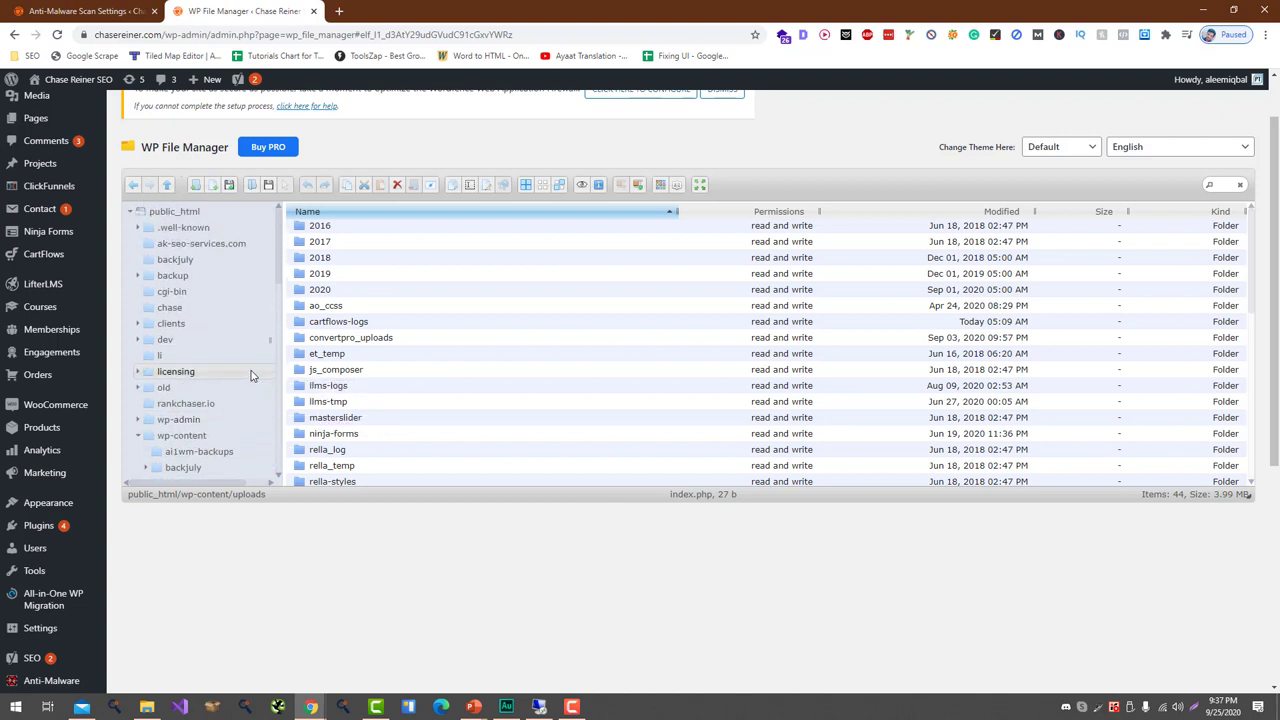
scroll(251, 375, up, 2)
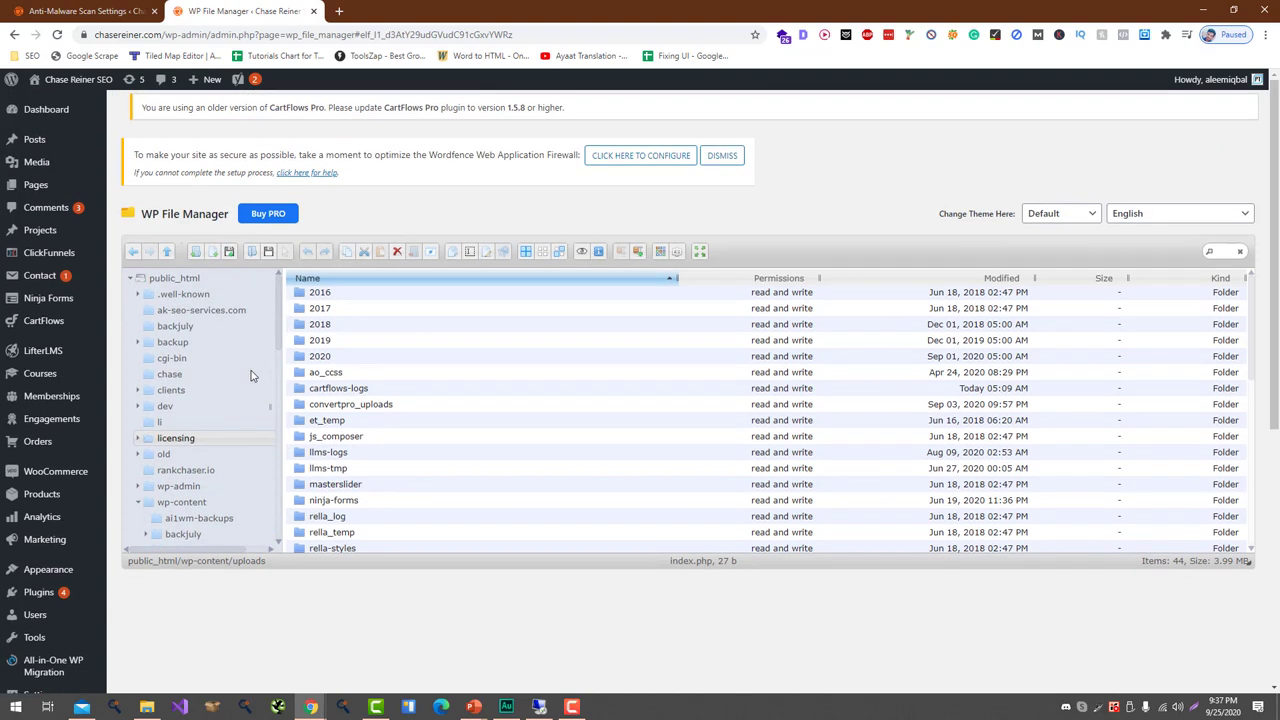
click(236, 278)
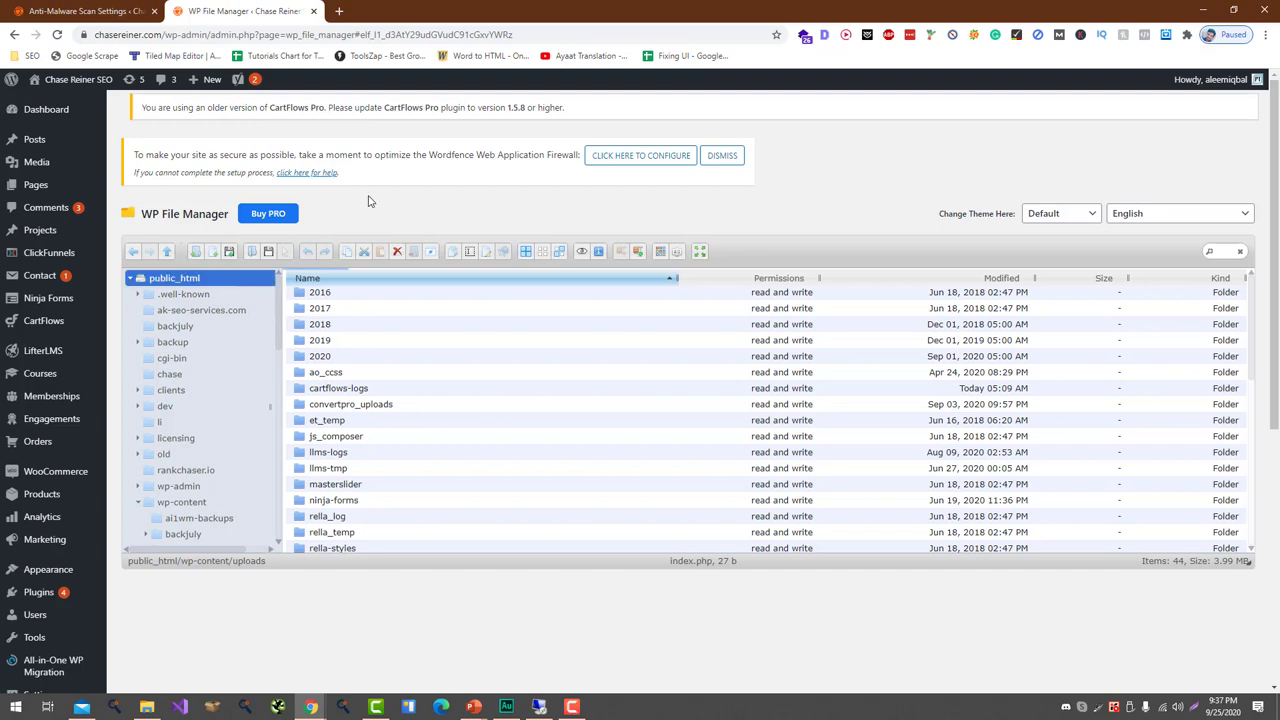
key(ctrl+shift+Tab)
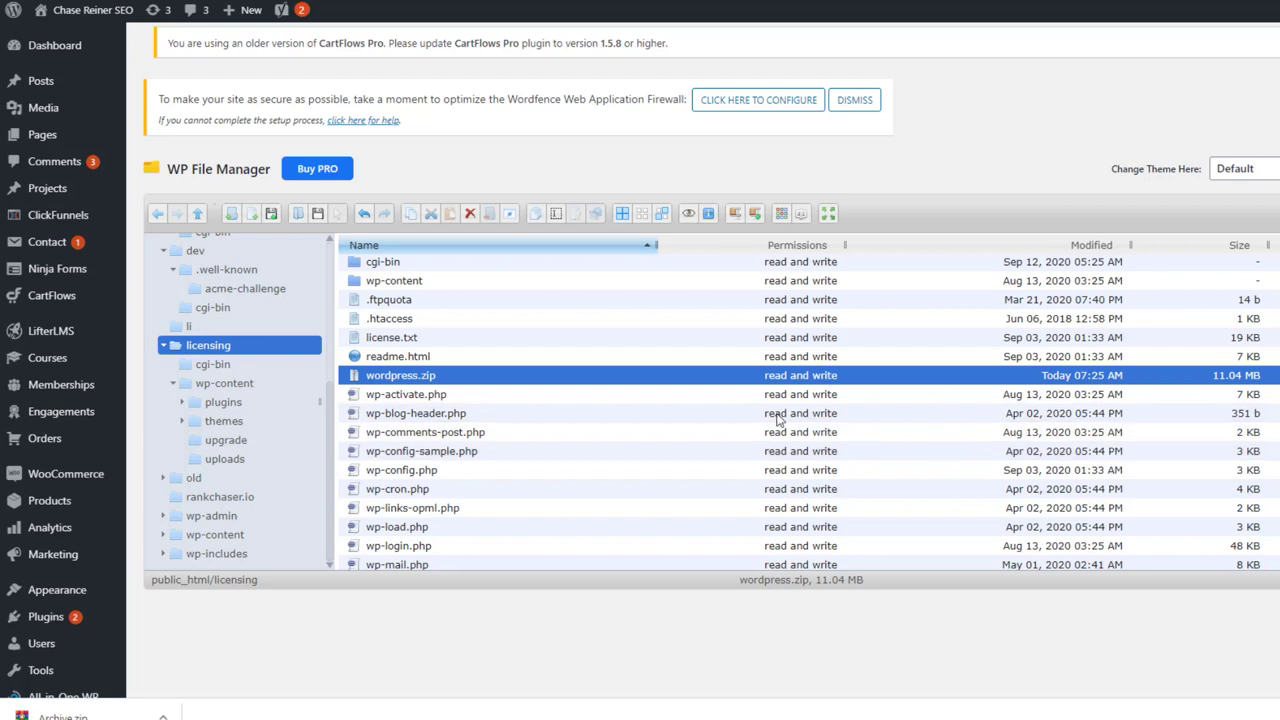
Permanently delete the files from wp-activate.php through xmlrpc.php in the licensing folder, keeping wp-config.php.
click(1058, 399)
scroll(990, 470, down, 2)
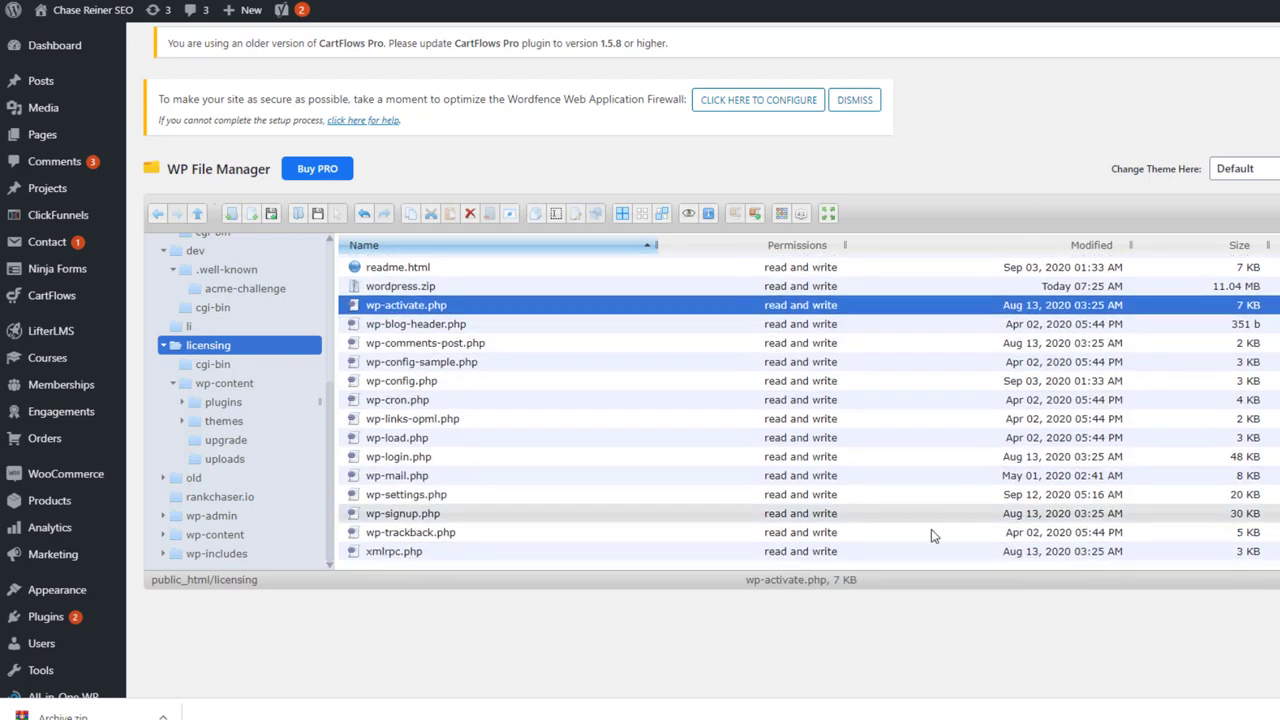
shift+click(930, 555)
scroll(927, 495, up, 2)
scroll(925, 498, down, 2)
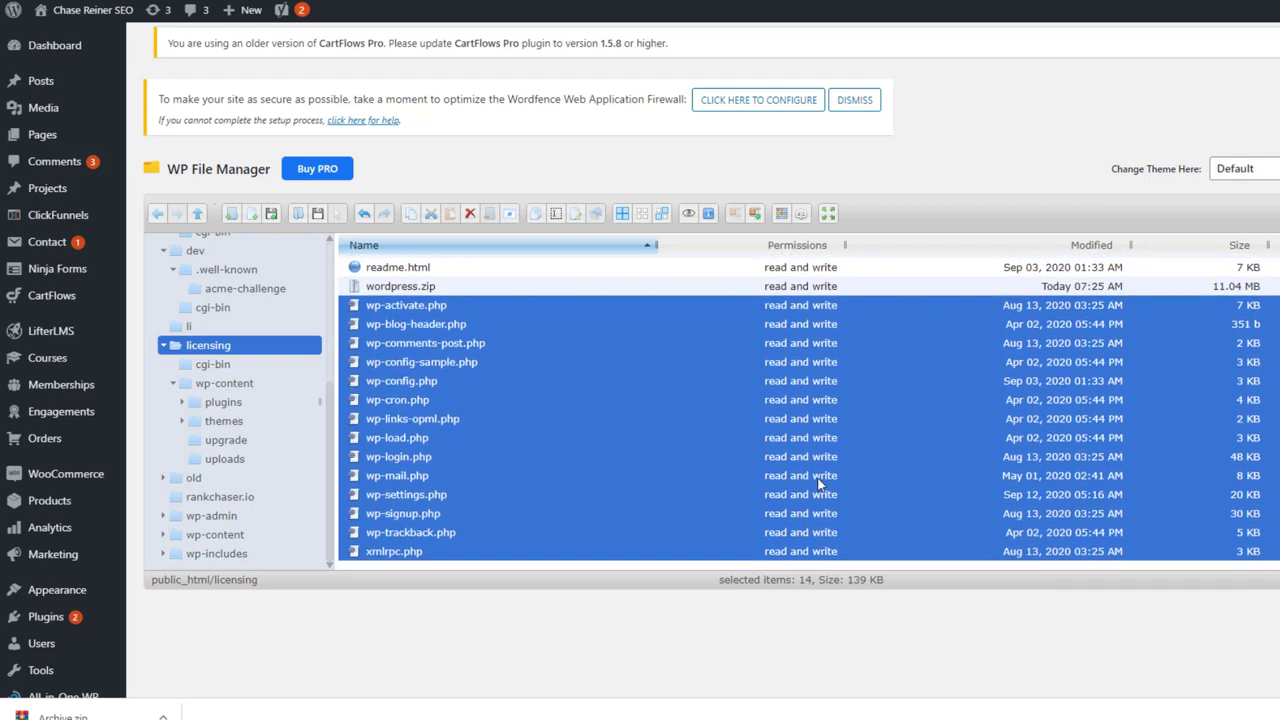
ctrl+click(457, 381)
scroll(478, 441, up, 2)
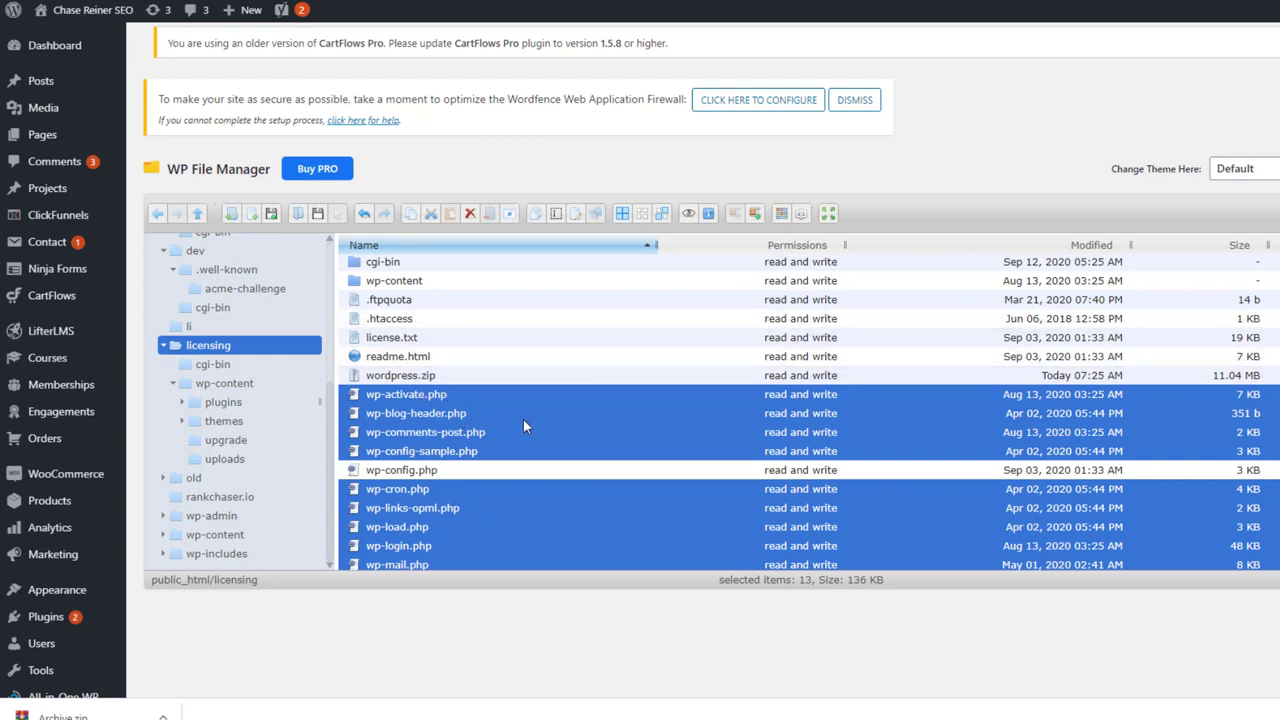
scroll(524, 419, down, 2)
scroll(524, 426, down, 1)
key(Delete)
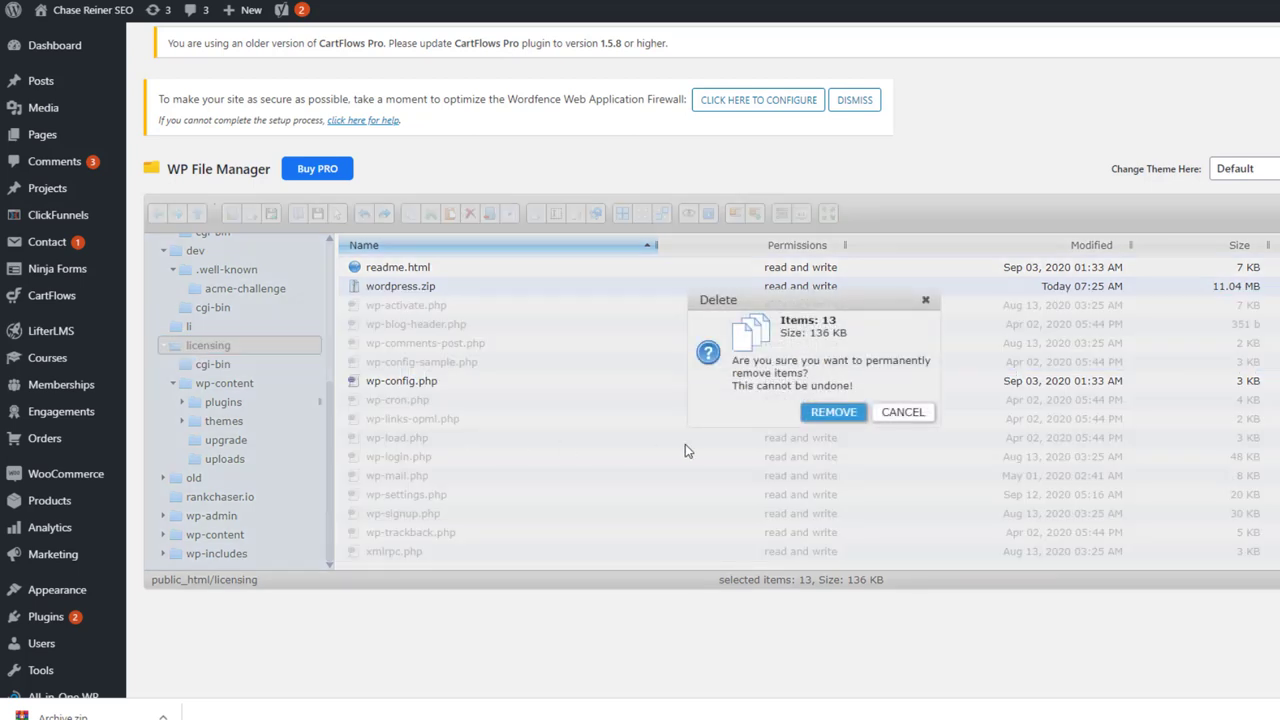
click(836, 413)
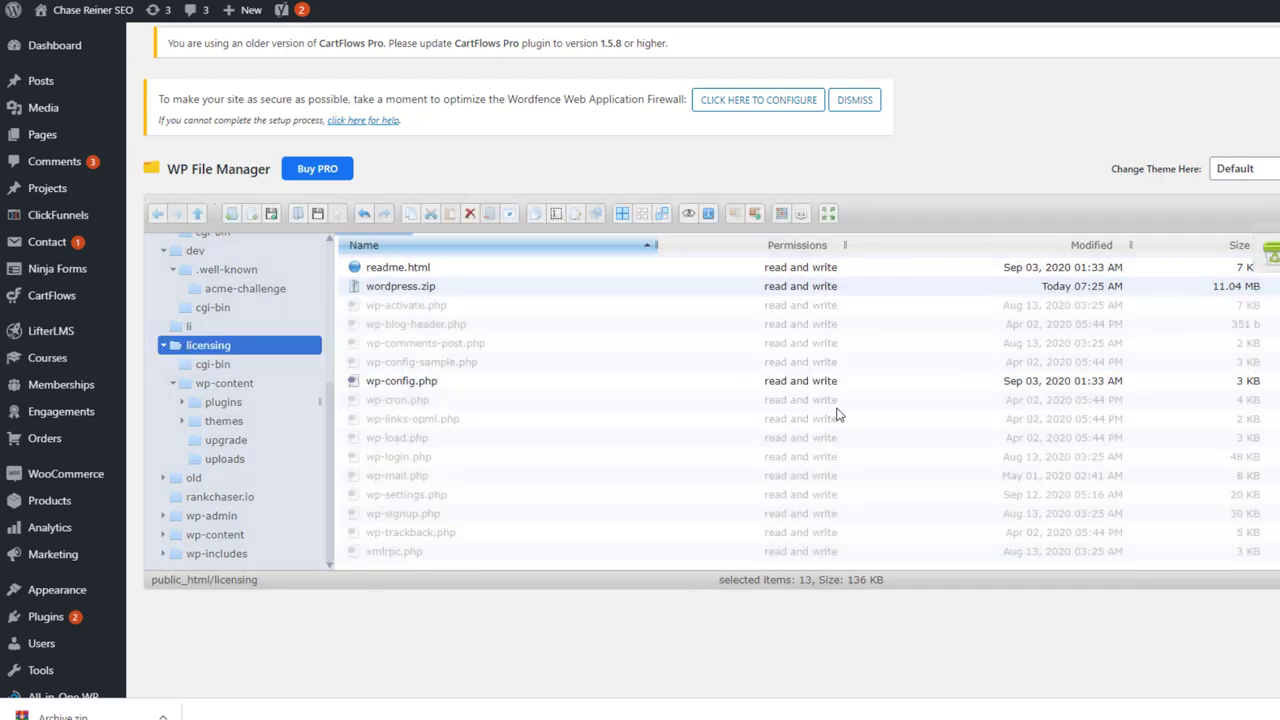
Extract wordpress.zip into the licensing folder as a ZIP archive, replacing the old files with the new ones.
click(414, 376)
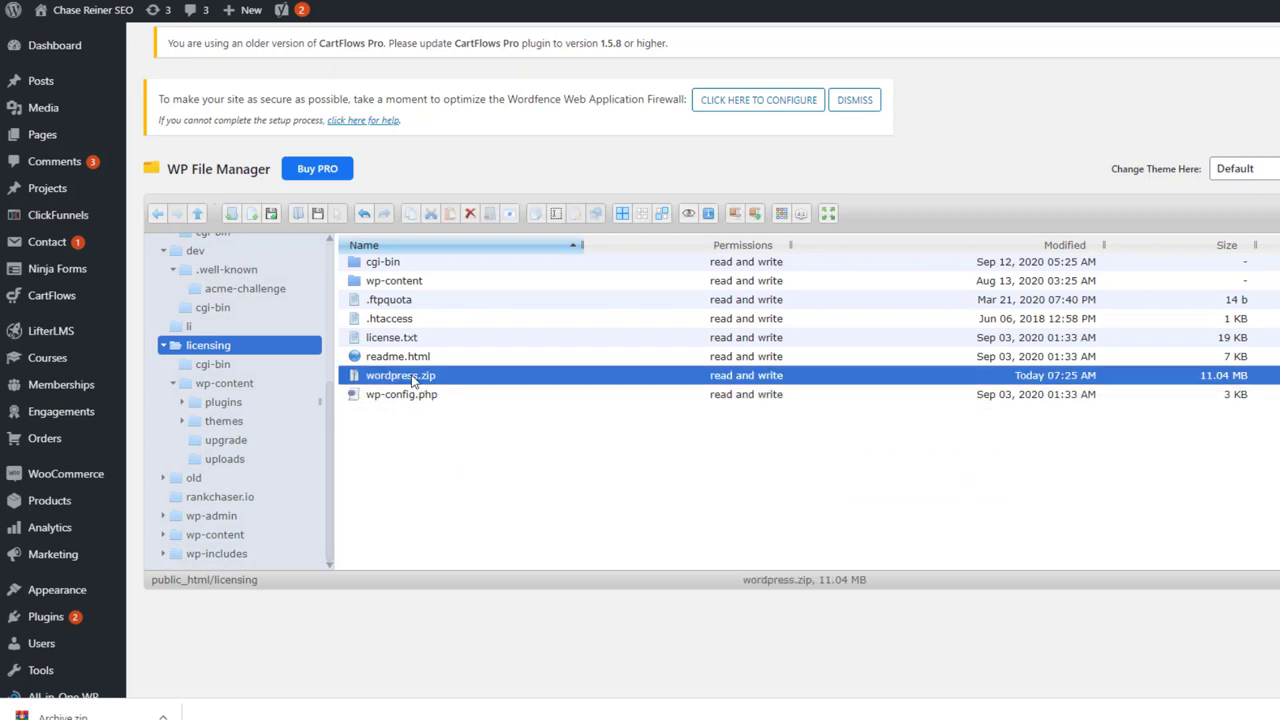
right_click(414, 377)
mouse_move(540, 517)
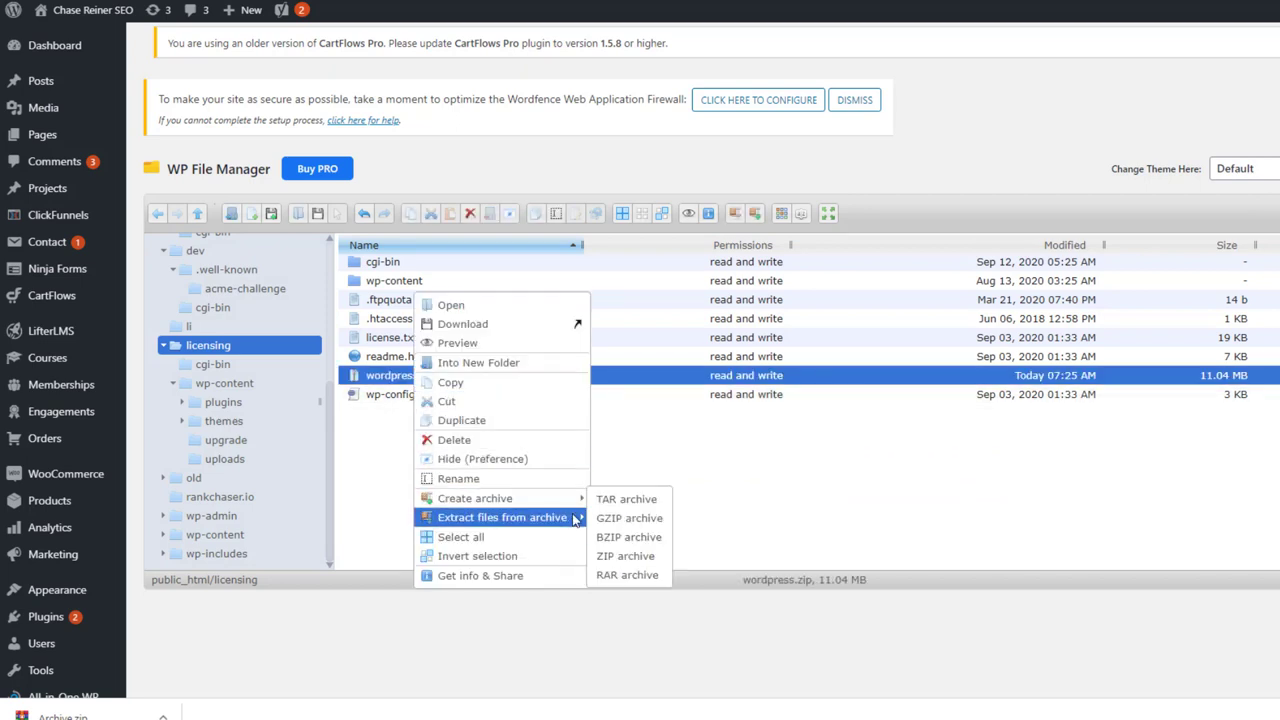
click(622, 545)
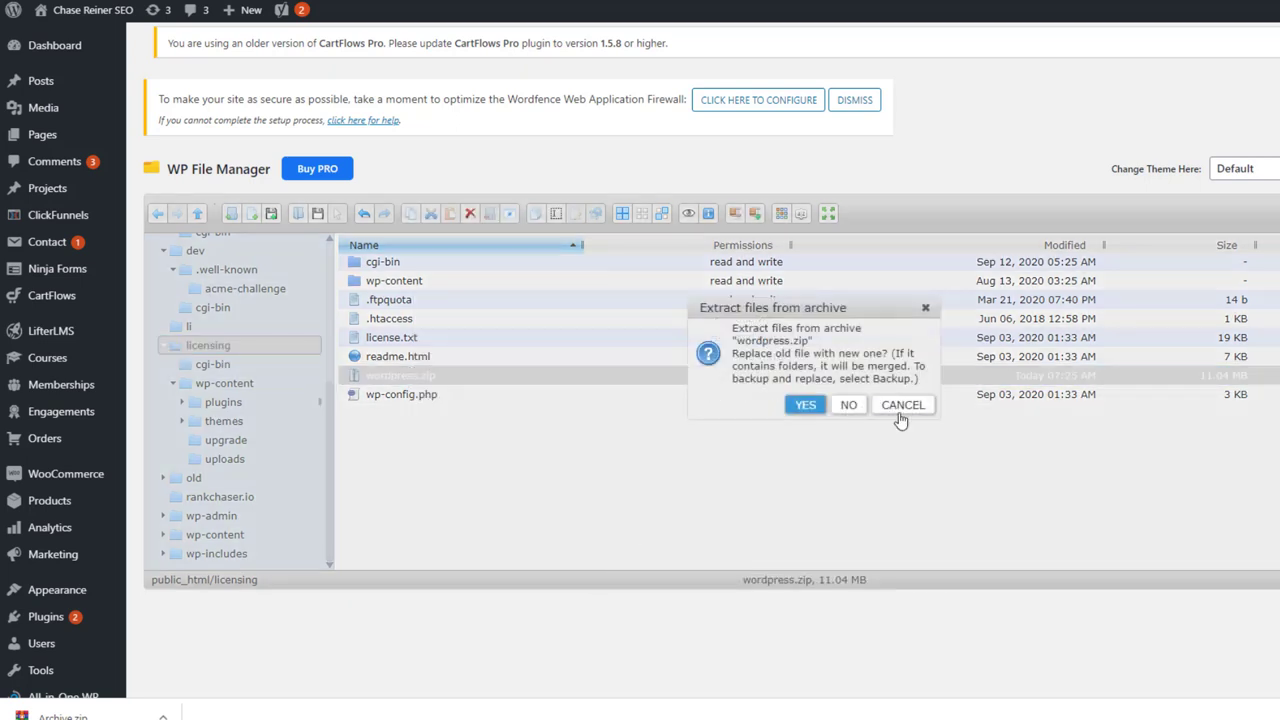
click(807, 408)
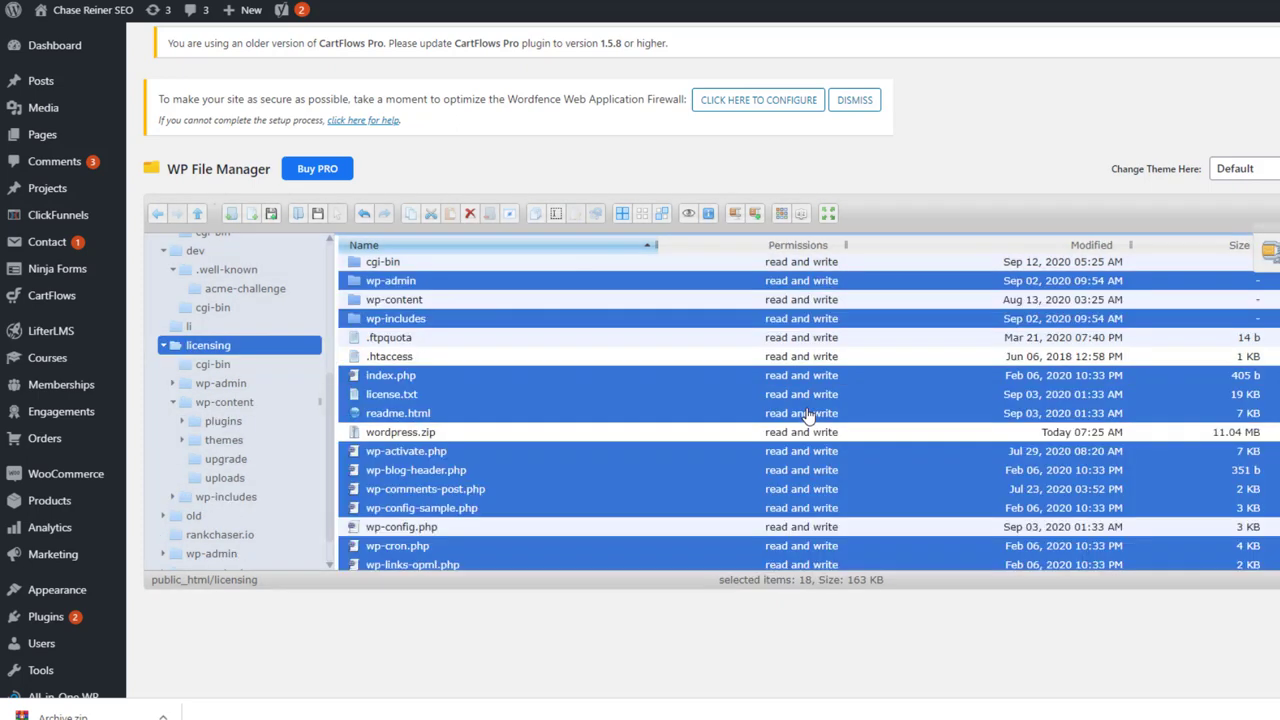
Look over the extracted WordPress files in the licensing folder and permanently delete wordpress.zip.
scroll(795, 405, down, 3)
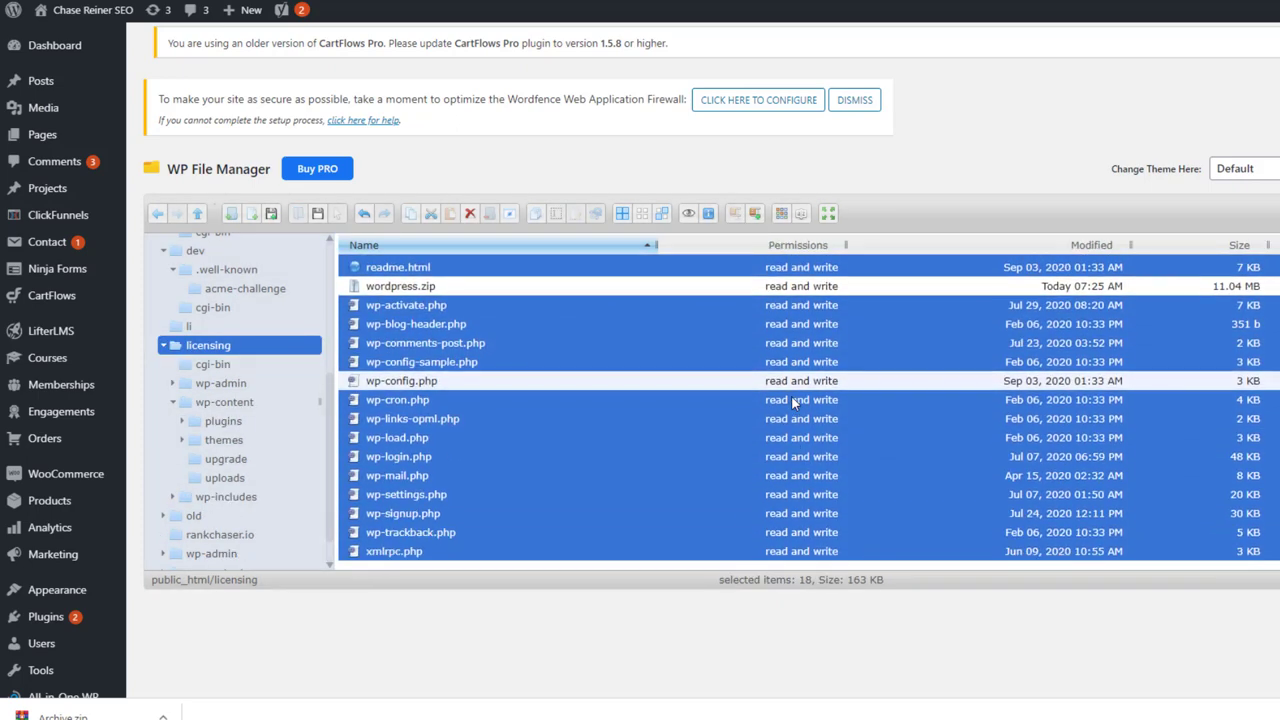
scroll(500, 400, up, 3)
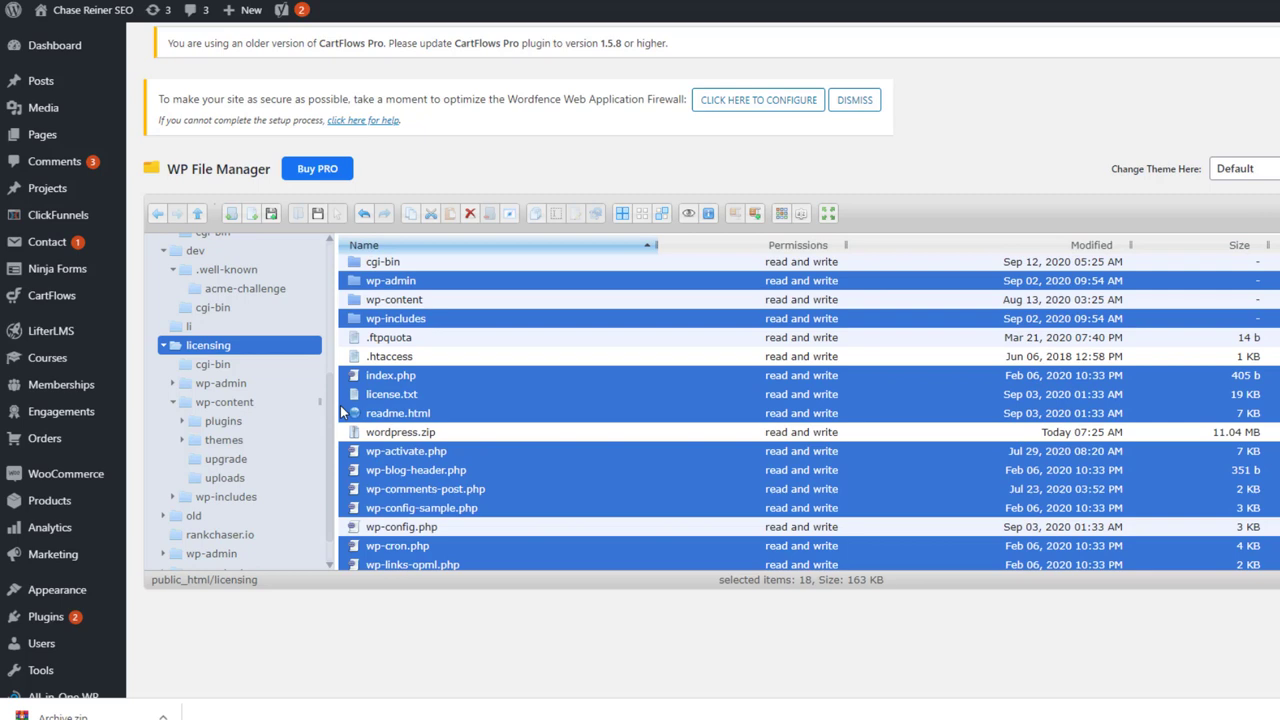
click(418, 437)
key(Delete)
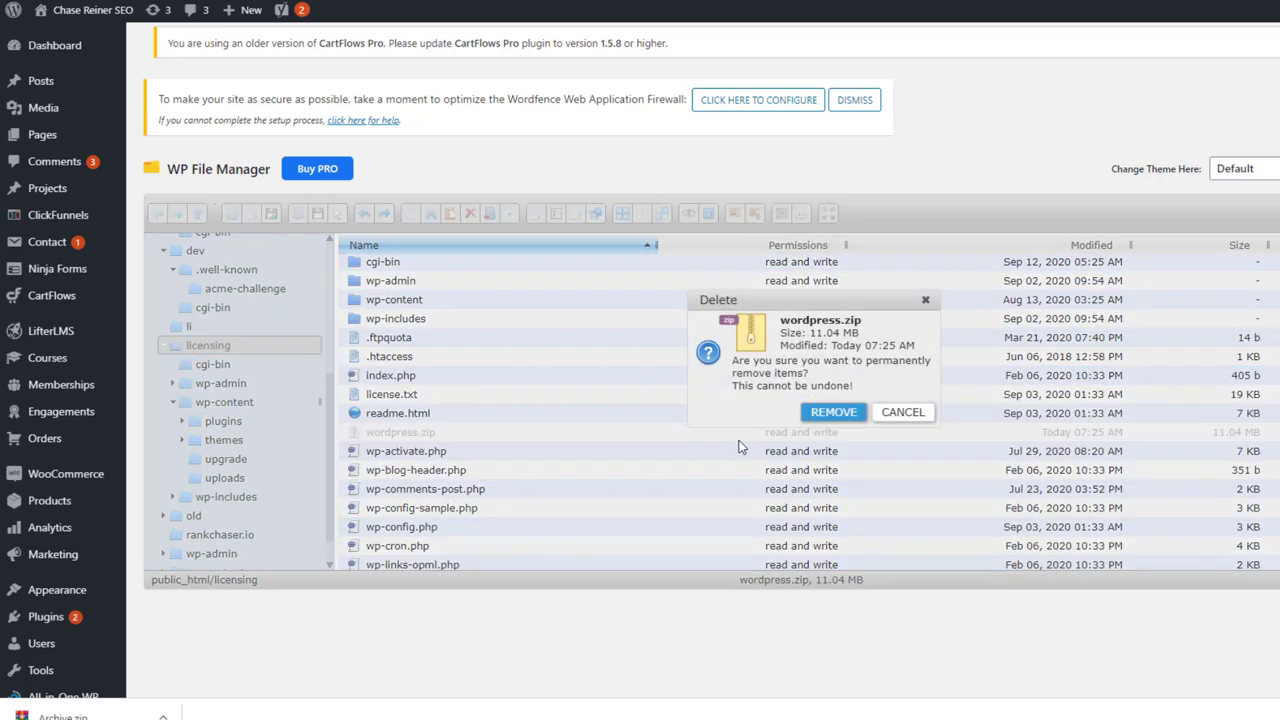
click(818, 414)
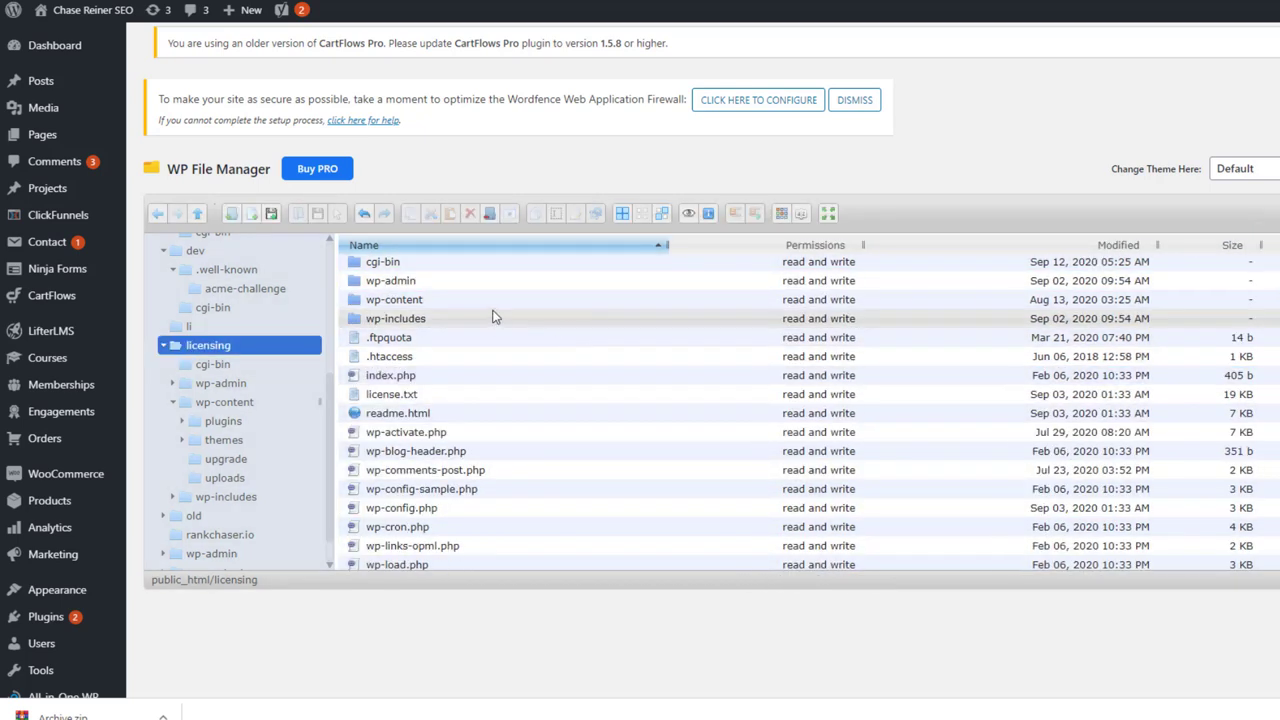
Inspect licensing's cgi-bin and wp-content folders, including uploads, themes and plugins, for suspicious files.
click(256, 368)
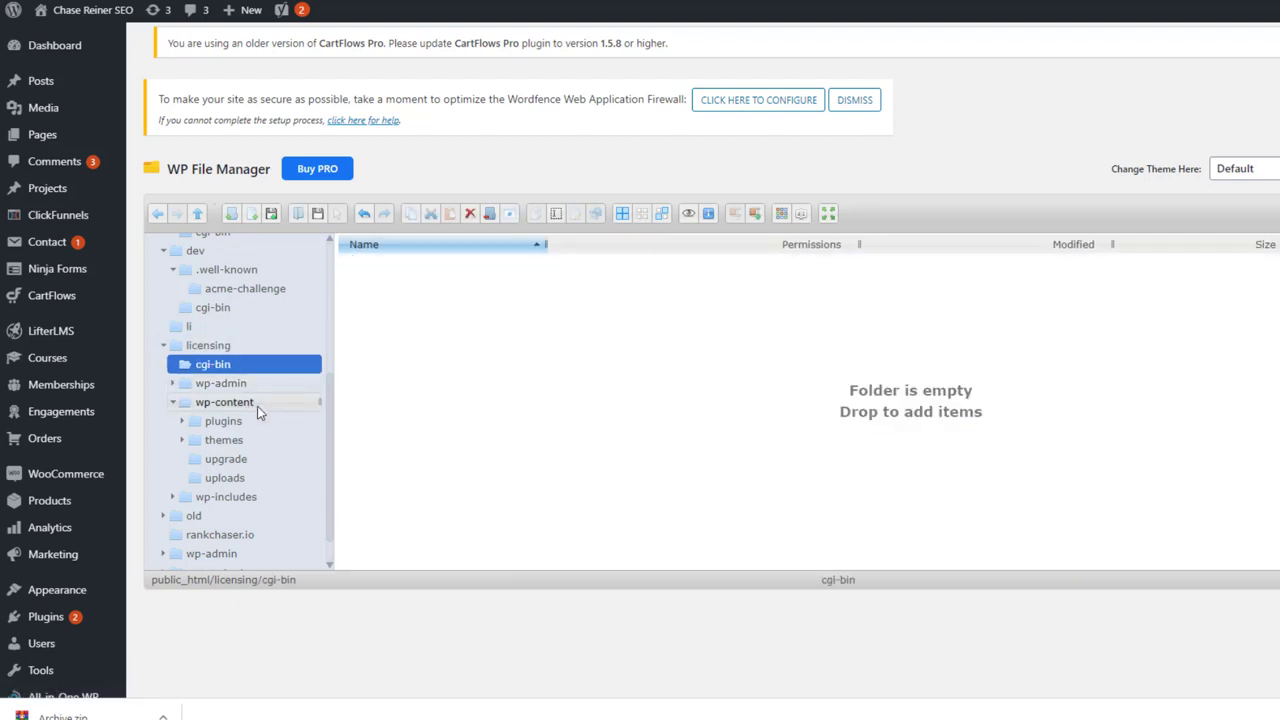
click(230, 402)
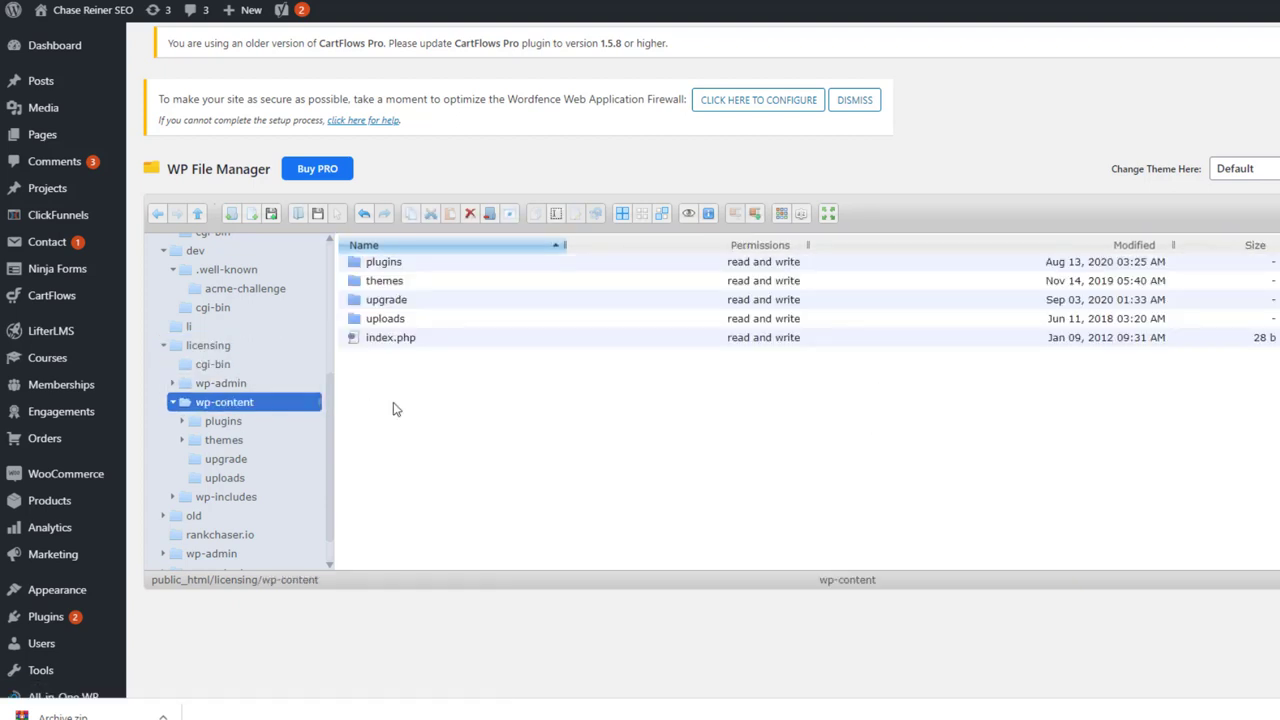
scroll(257, 412, up, 4)
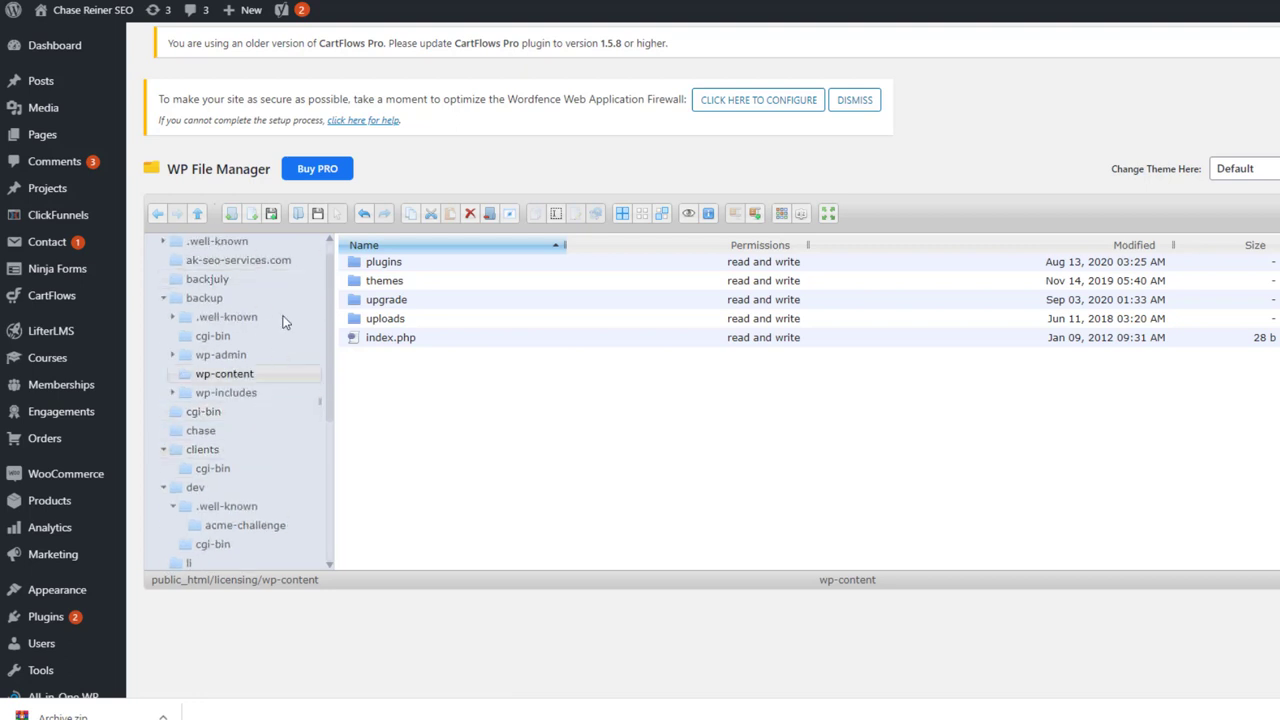
click(400, 324)
double_click(401, 324)
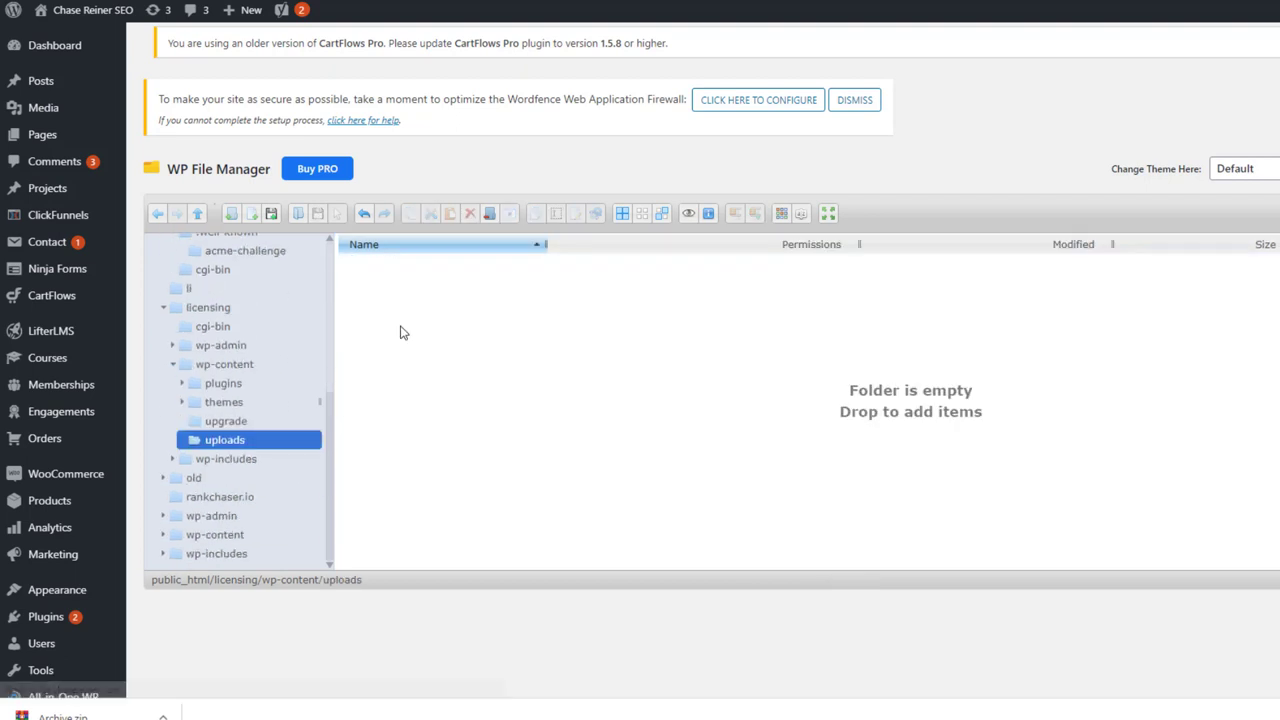
click(278, 405)
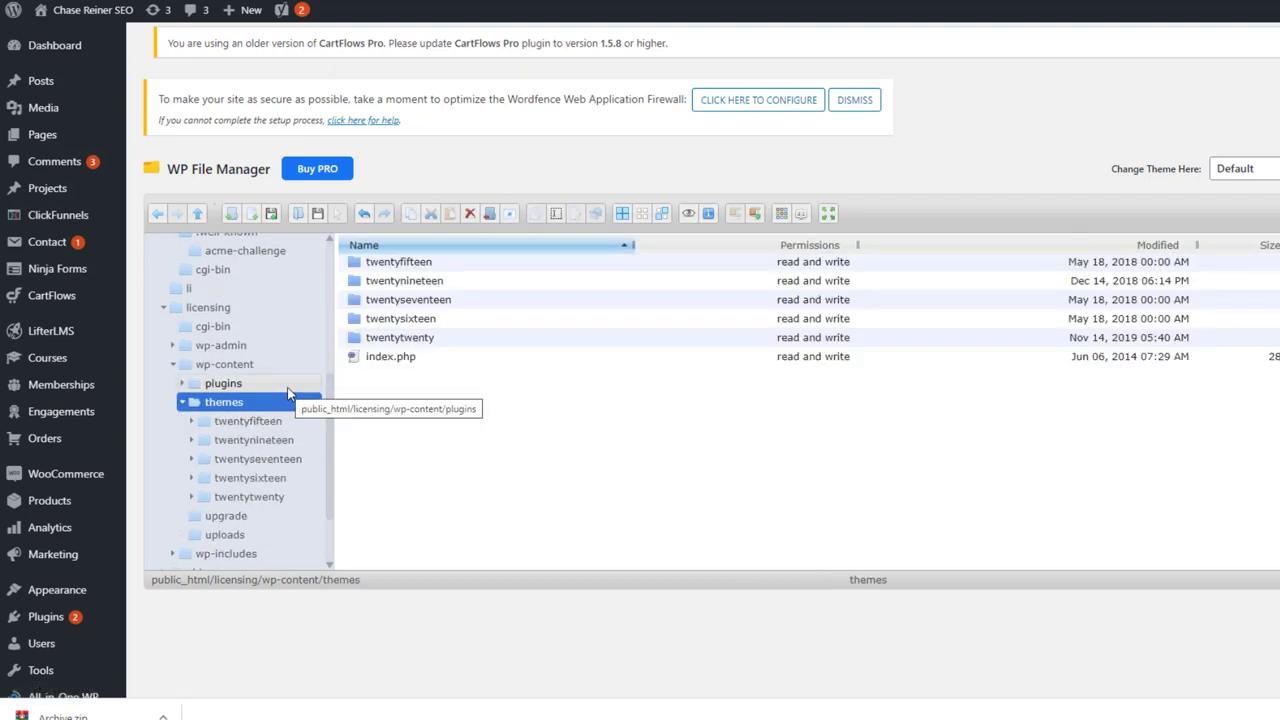
click(287, 388)
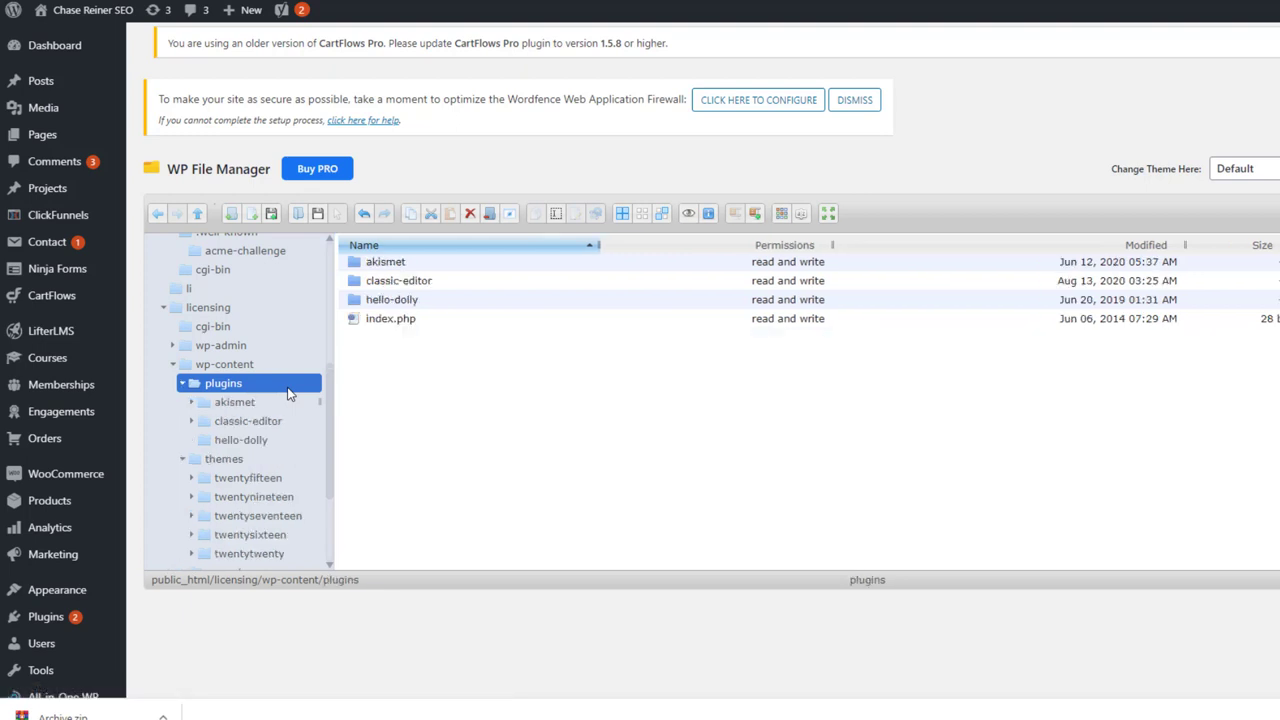
scroll(246, 323, up, 3)
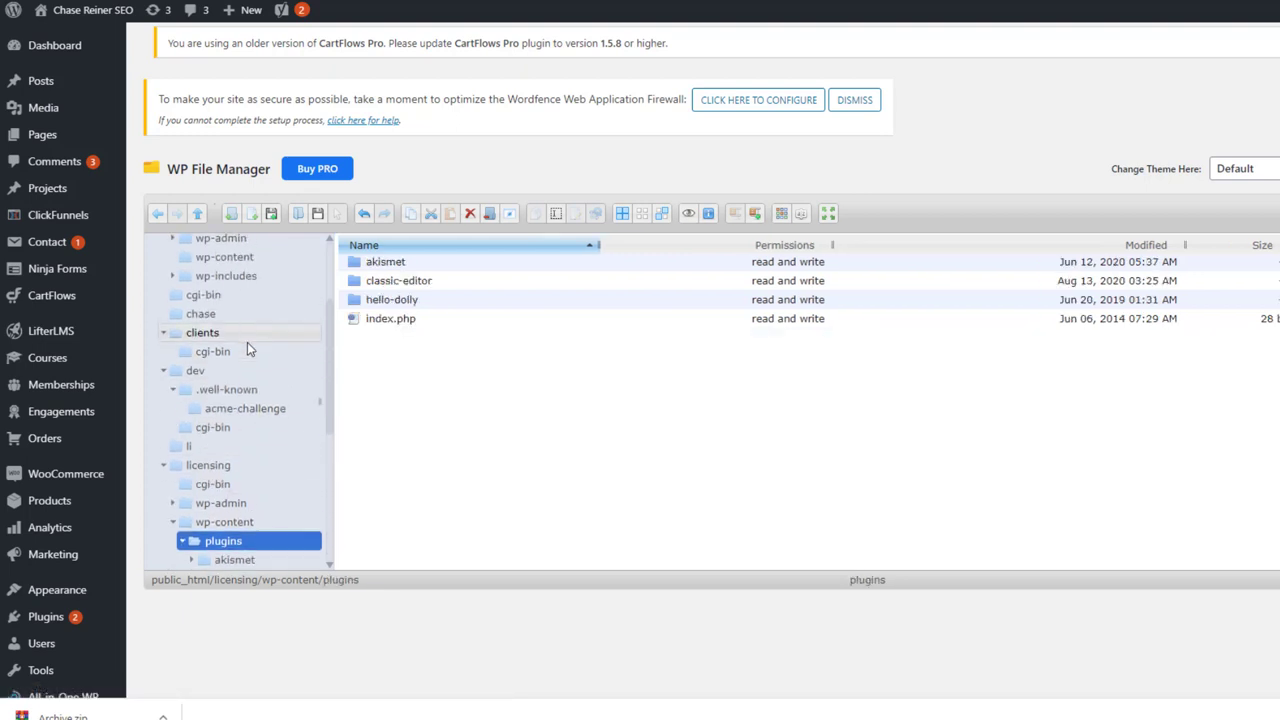
Compress all folders and index.php in licensing's wp-content folder into Archive.zip and download the archive.
click(261, 465)
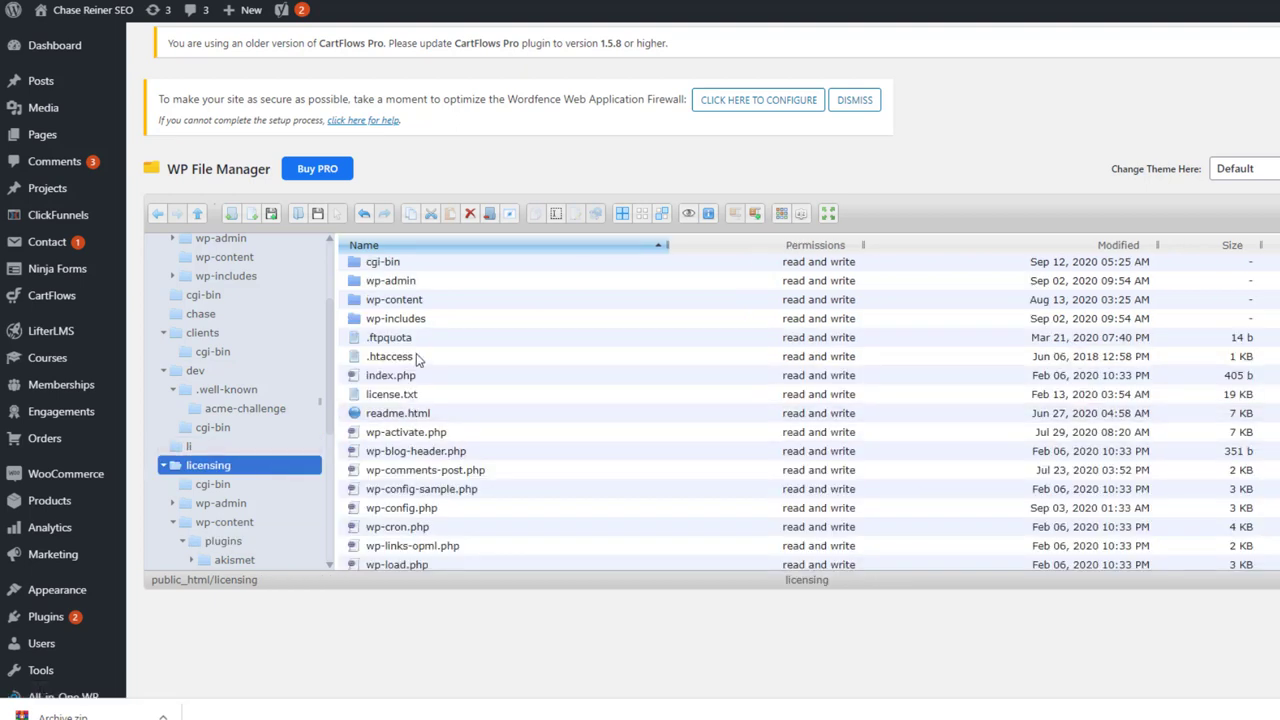
click(259, 521)
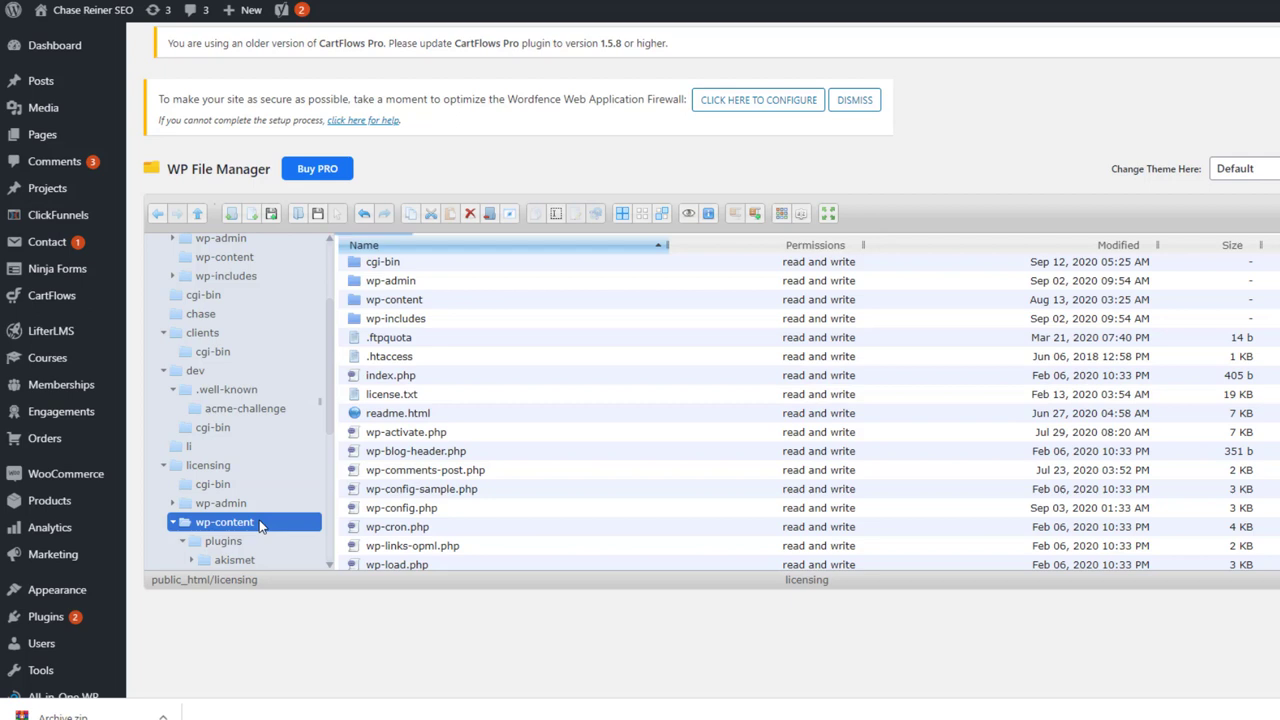
click(389, 323)
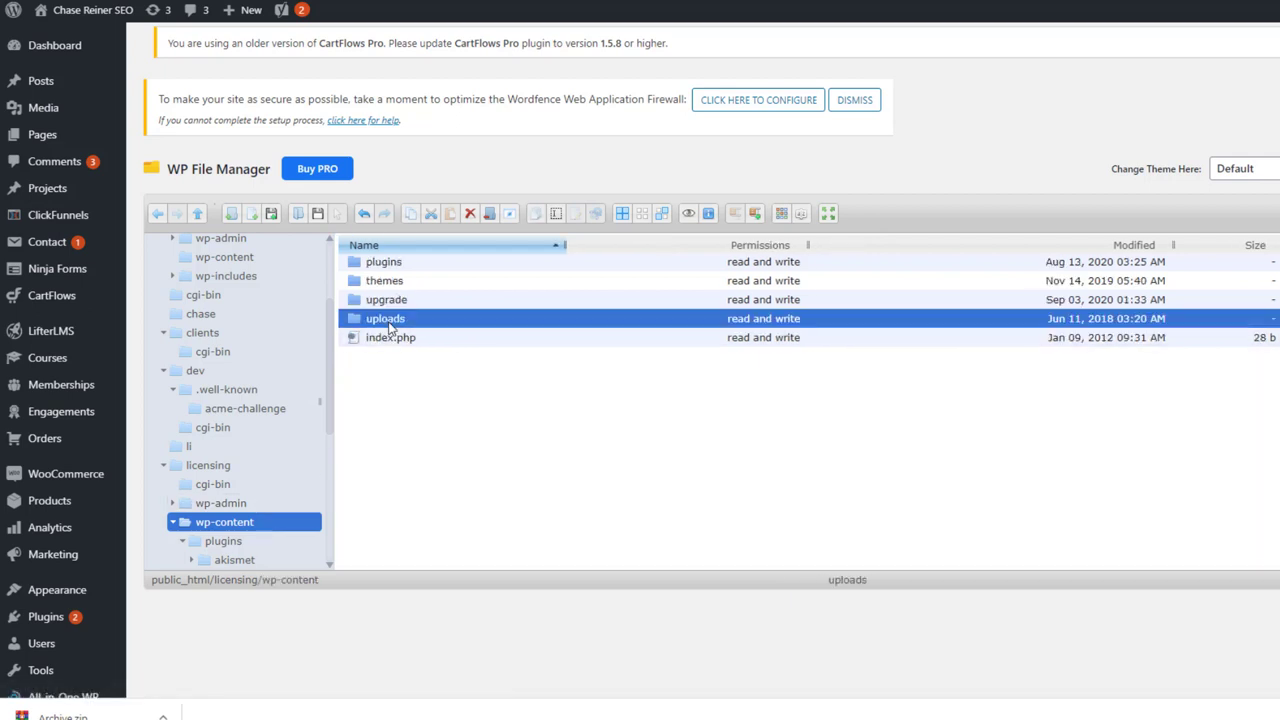
click(403, 338)
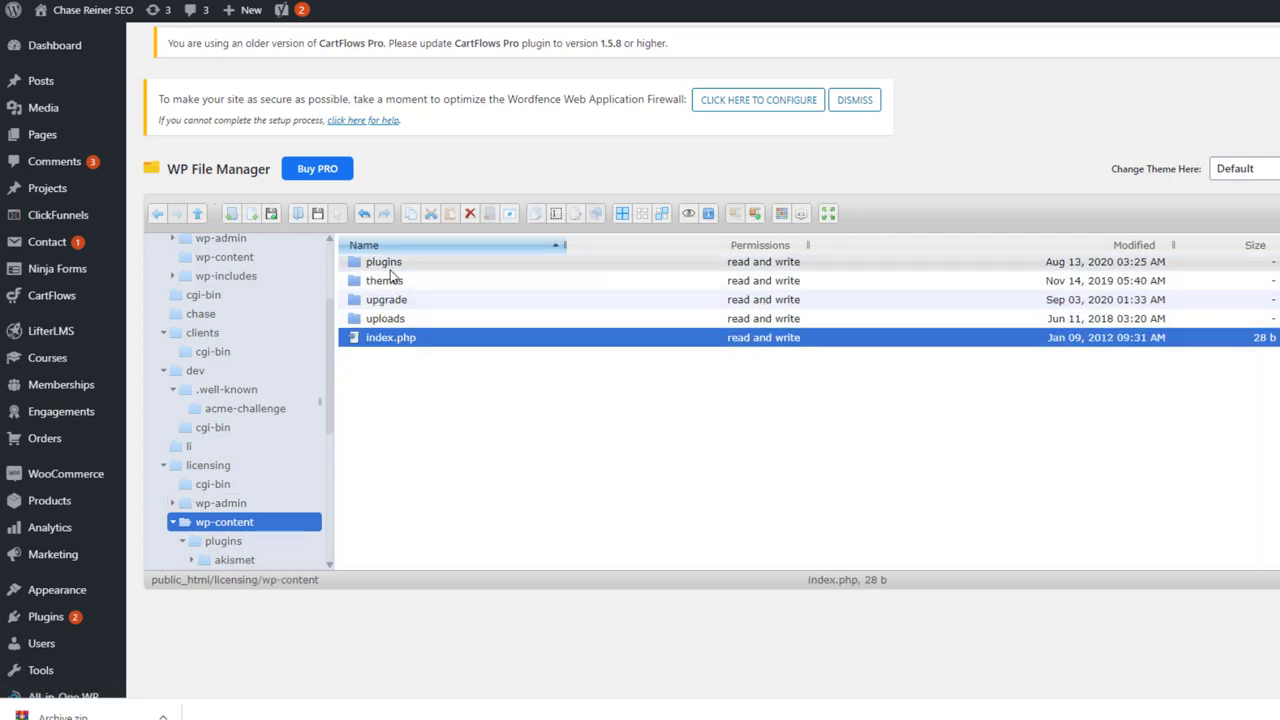
shift+click(389, 269)
right_click(394, 298)
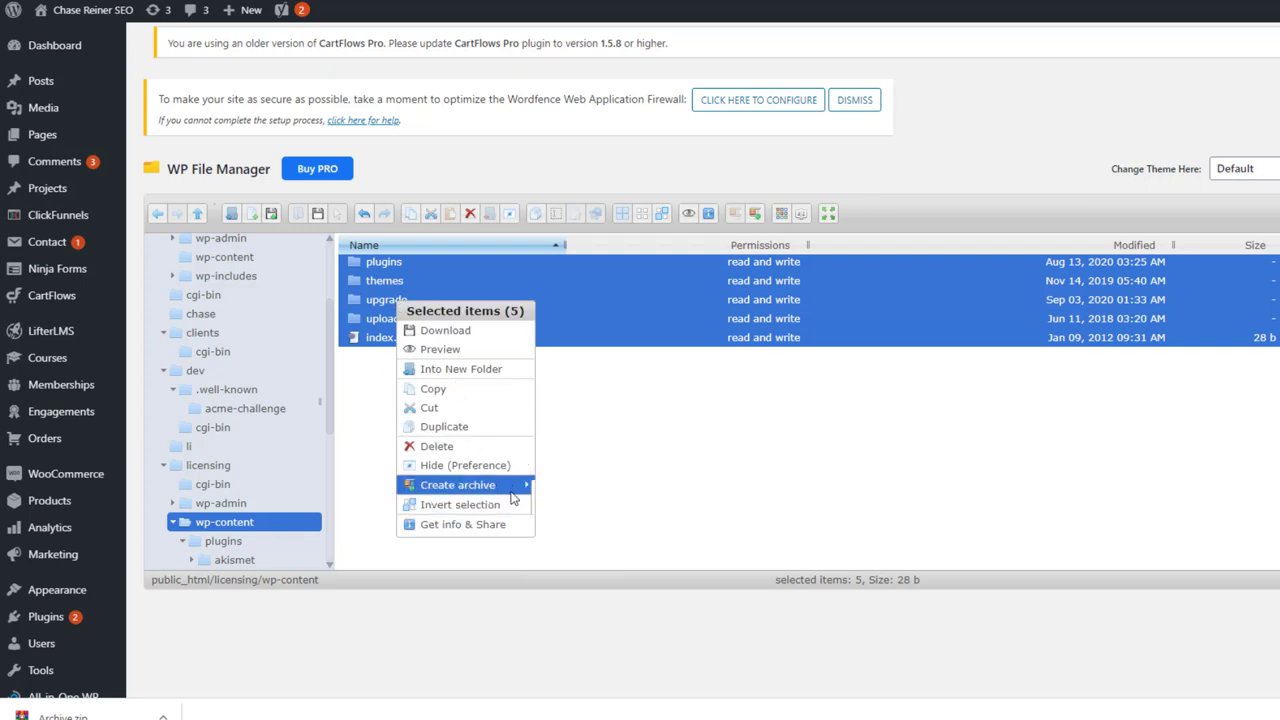
mouse_move(513, 486)
click(571, 549)
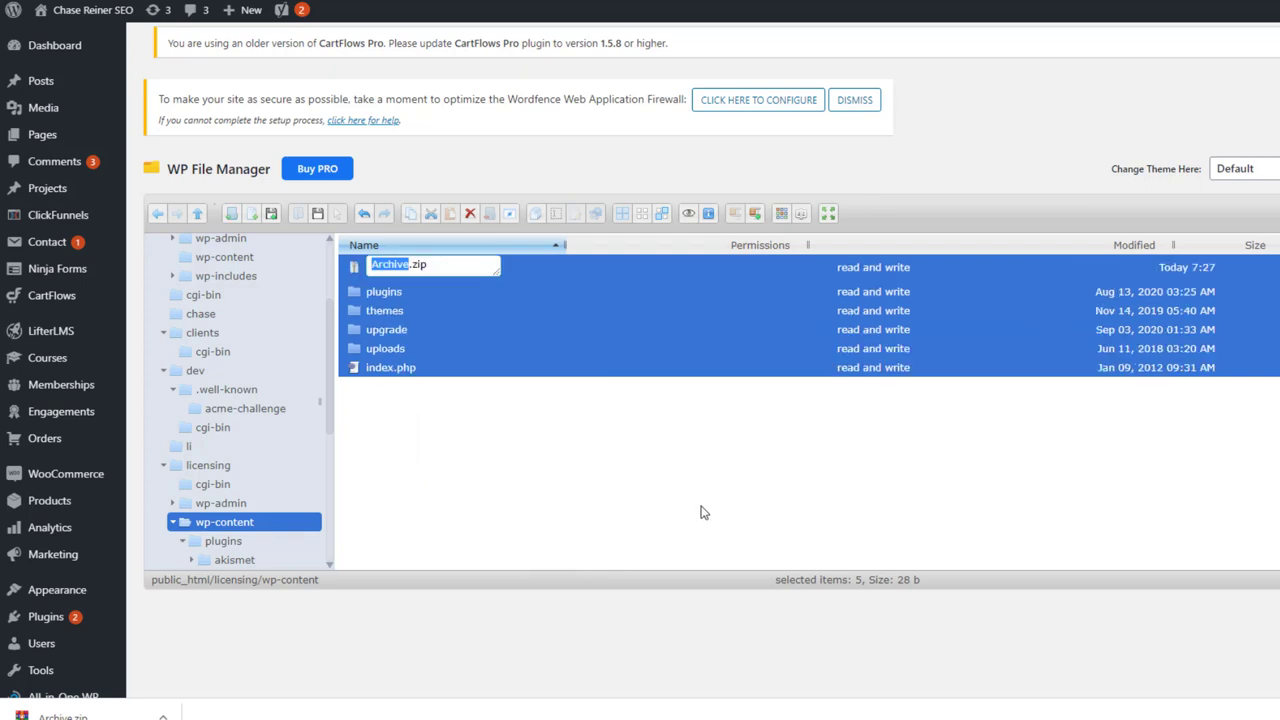
key(Return)
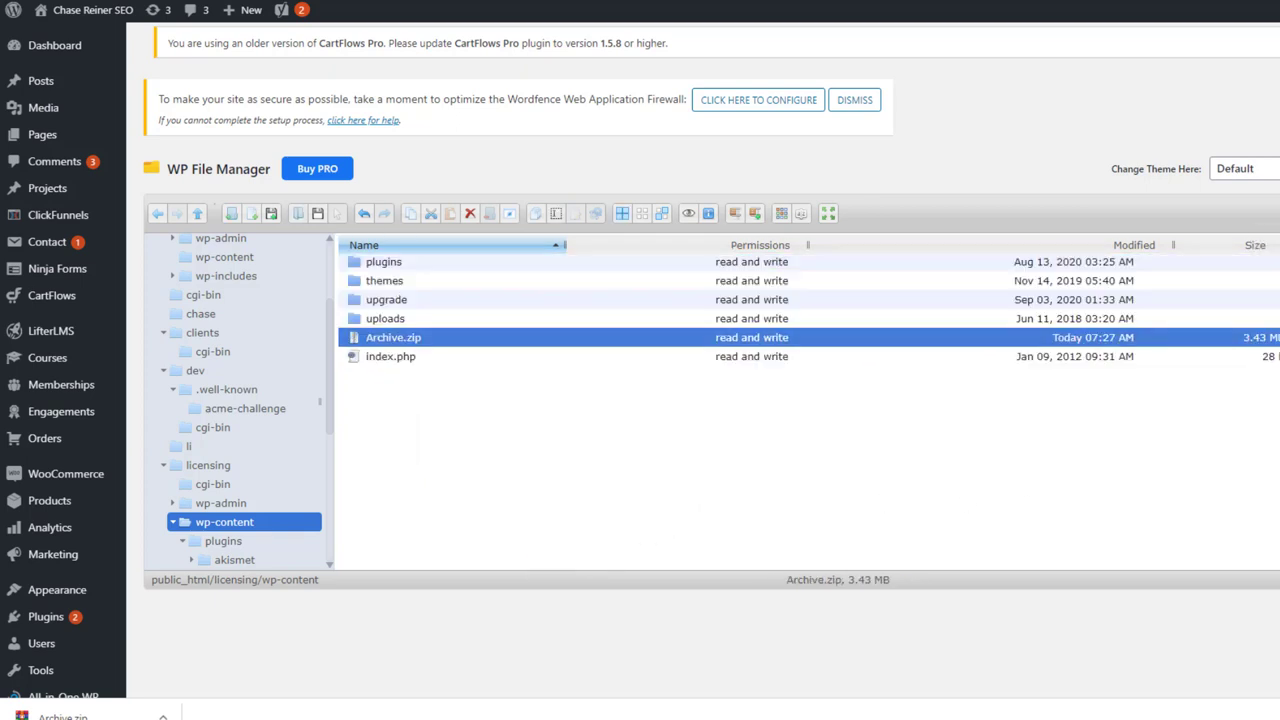
right_click(428, 343)
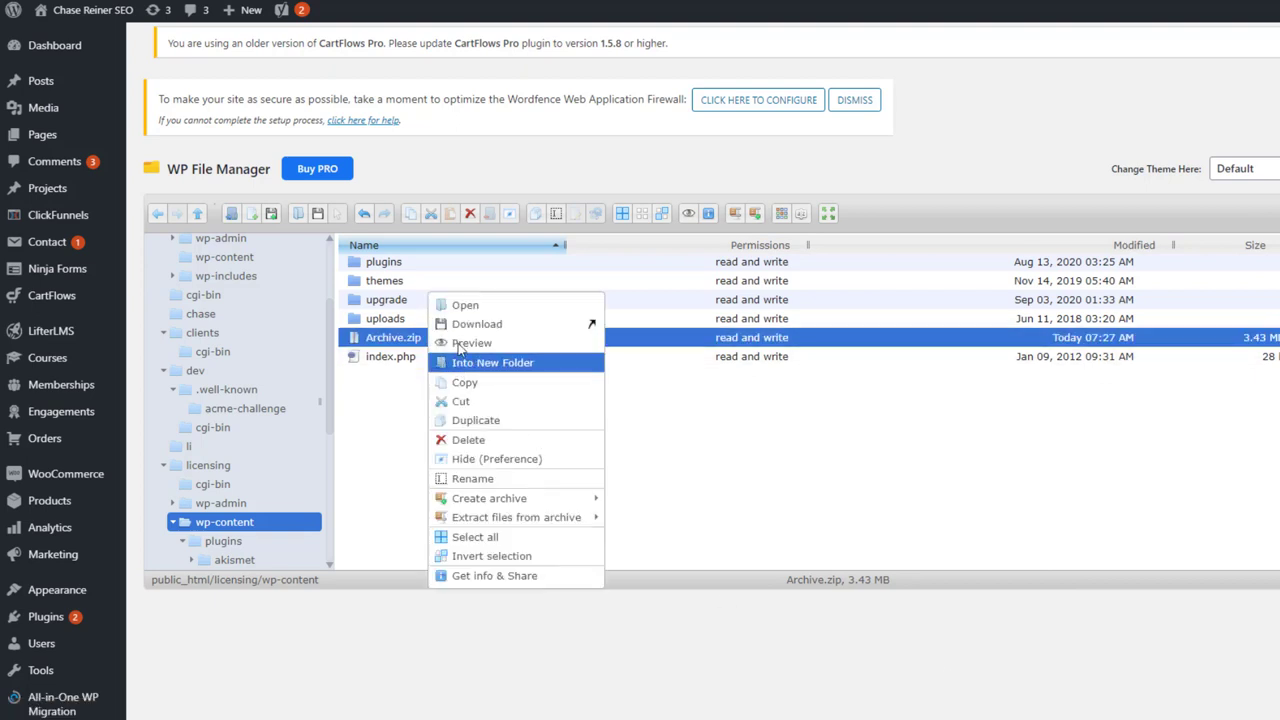
click(462, 328)
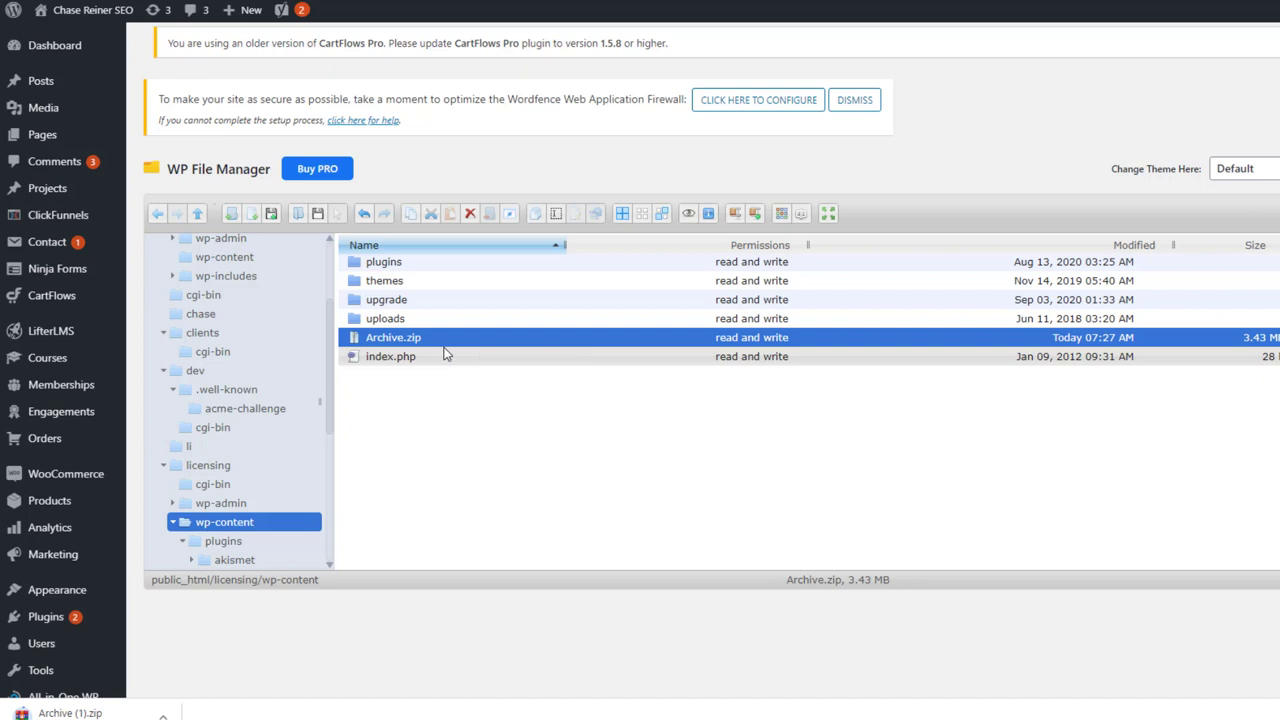
Open VirusTotal in a new browser tab and upload Archive (1).zip for a malware analysis.
key(ctrl+t)
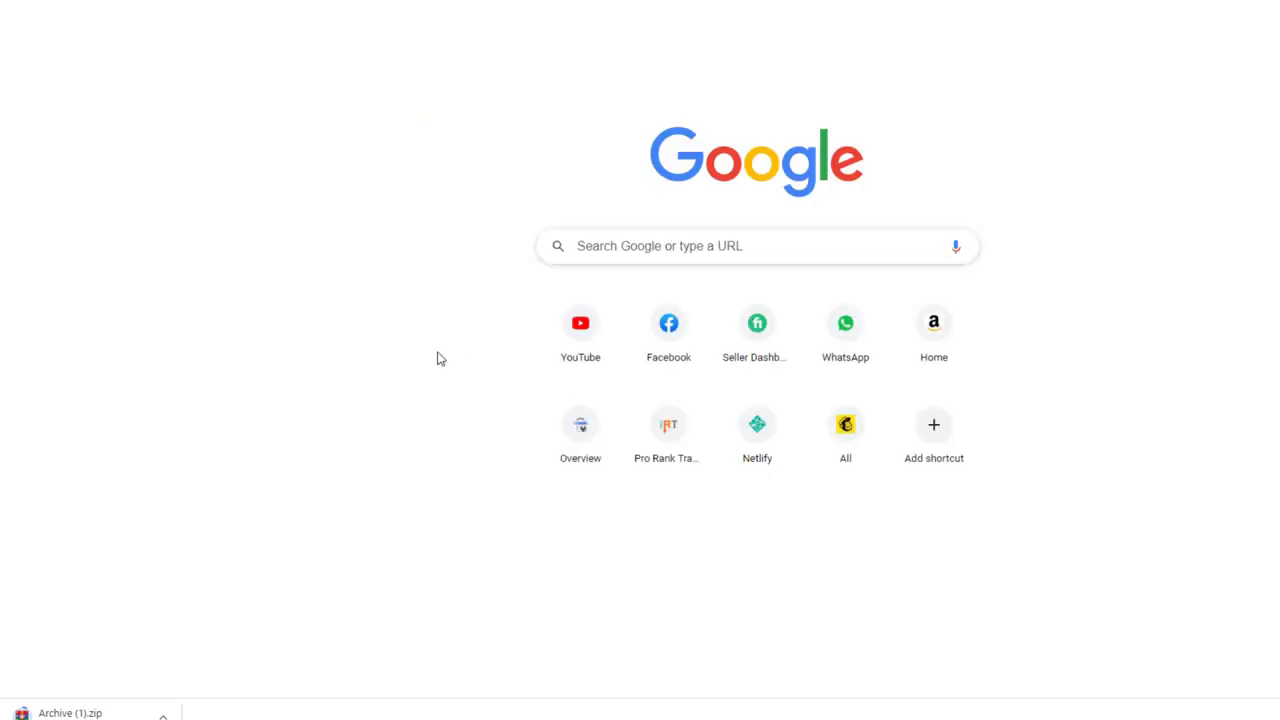
text(vir)
key(Return)
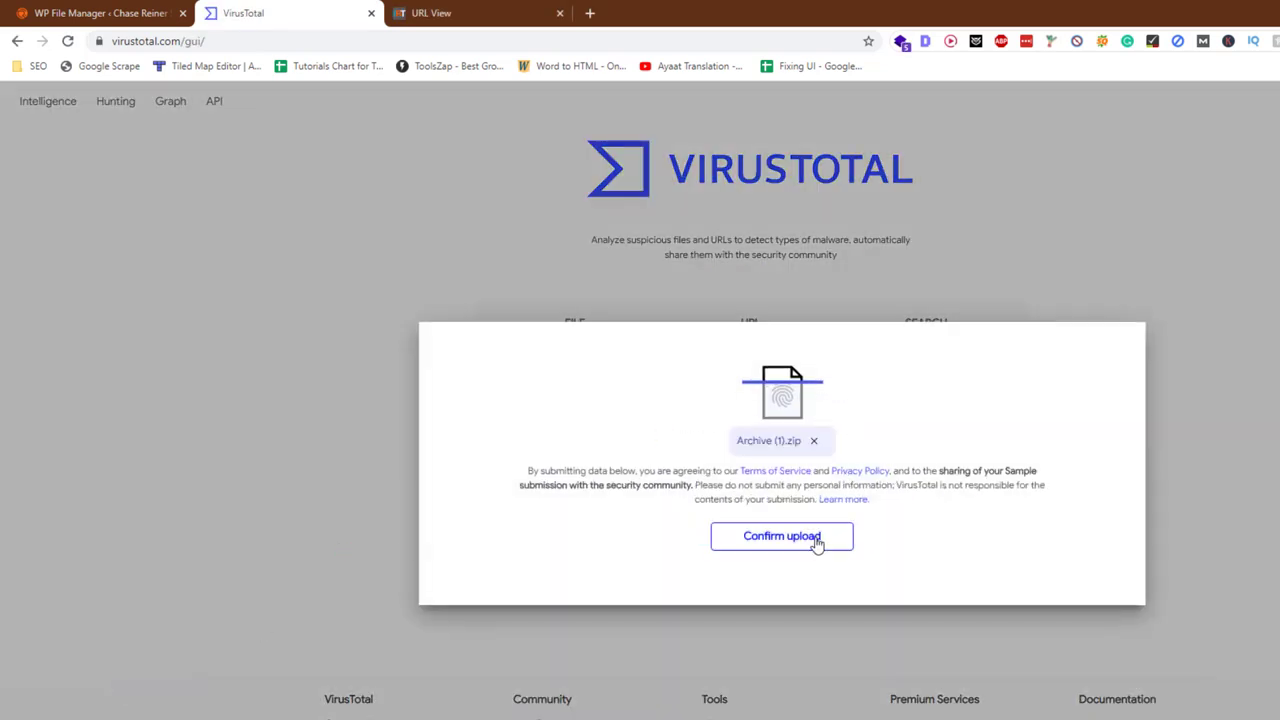
click(817, 541)
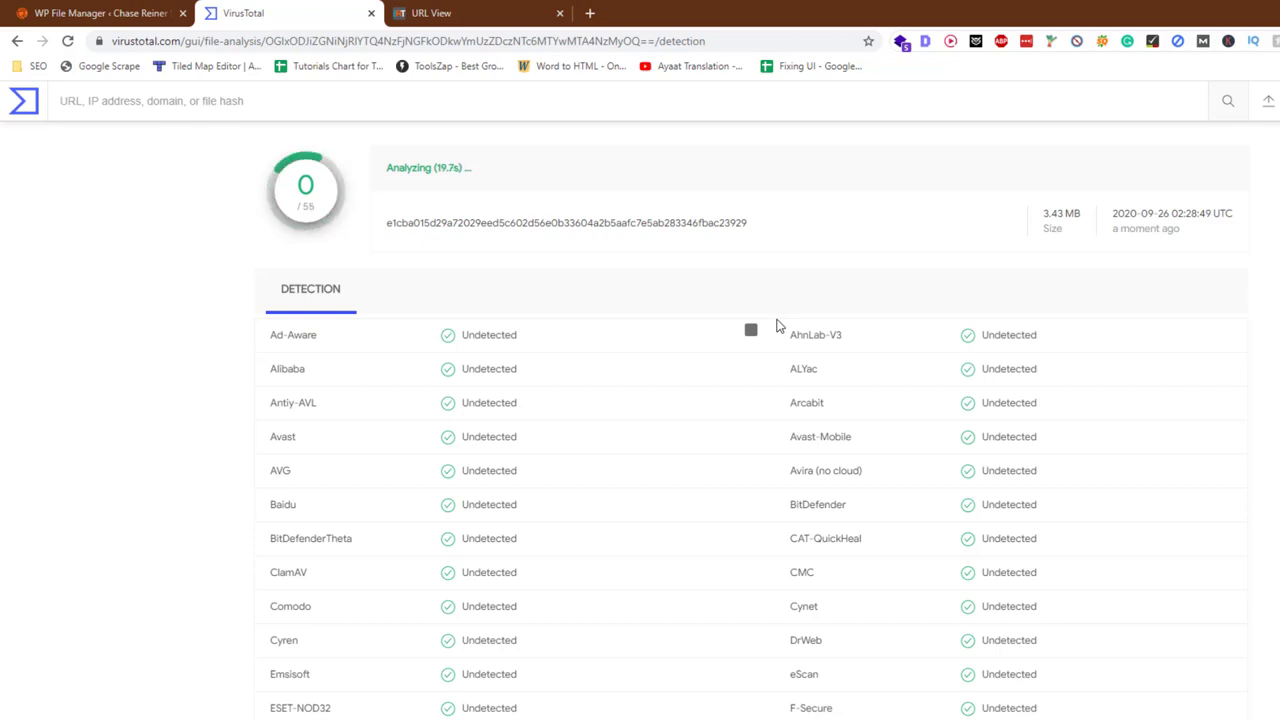
Close the URL View tab and return to licensing's wp-content folder in the WP File Manager tab.
middle_click(444, 16)
click(150, 13)
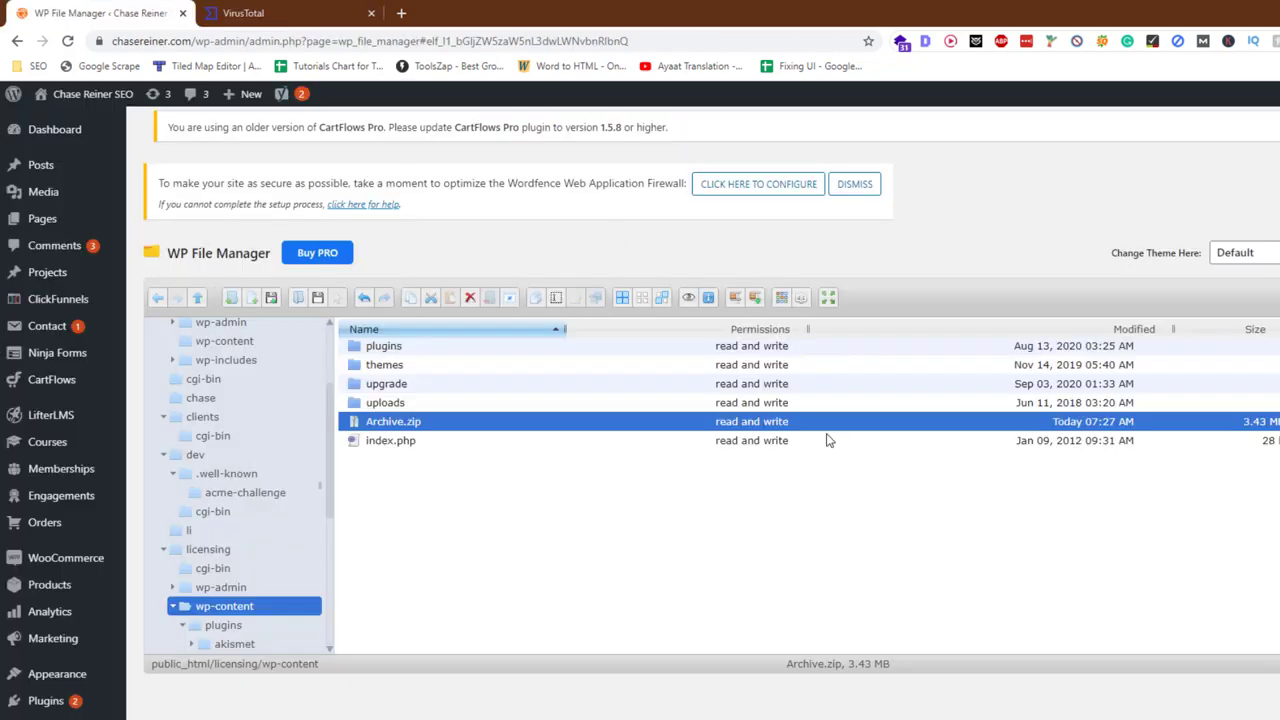
scroll(189, 494, down, 4)
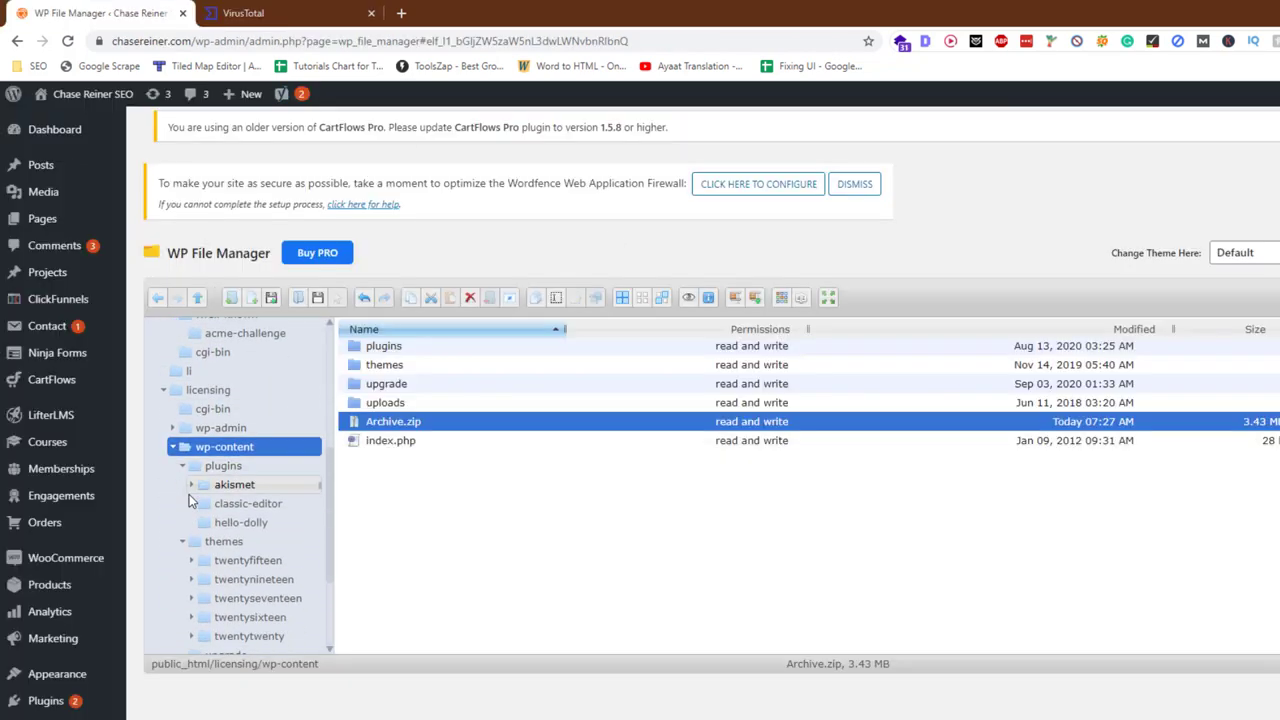
Look through the folder tree around licensing and check the progress of the VirusTotal analysis, returning to WP File Manager.
scroll(189, 494, down, 2)
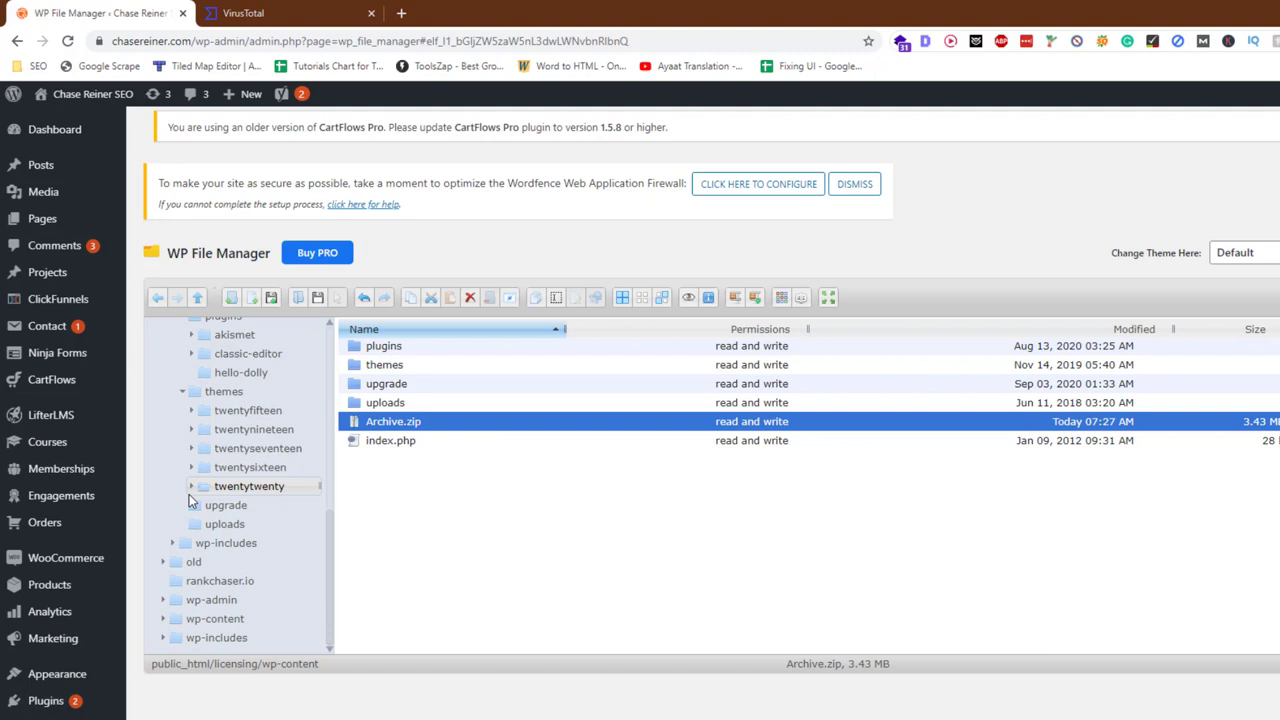
scroll(189, 494, up, 5)
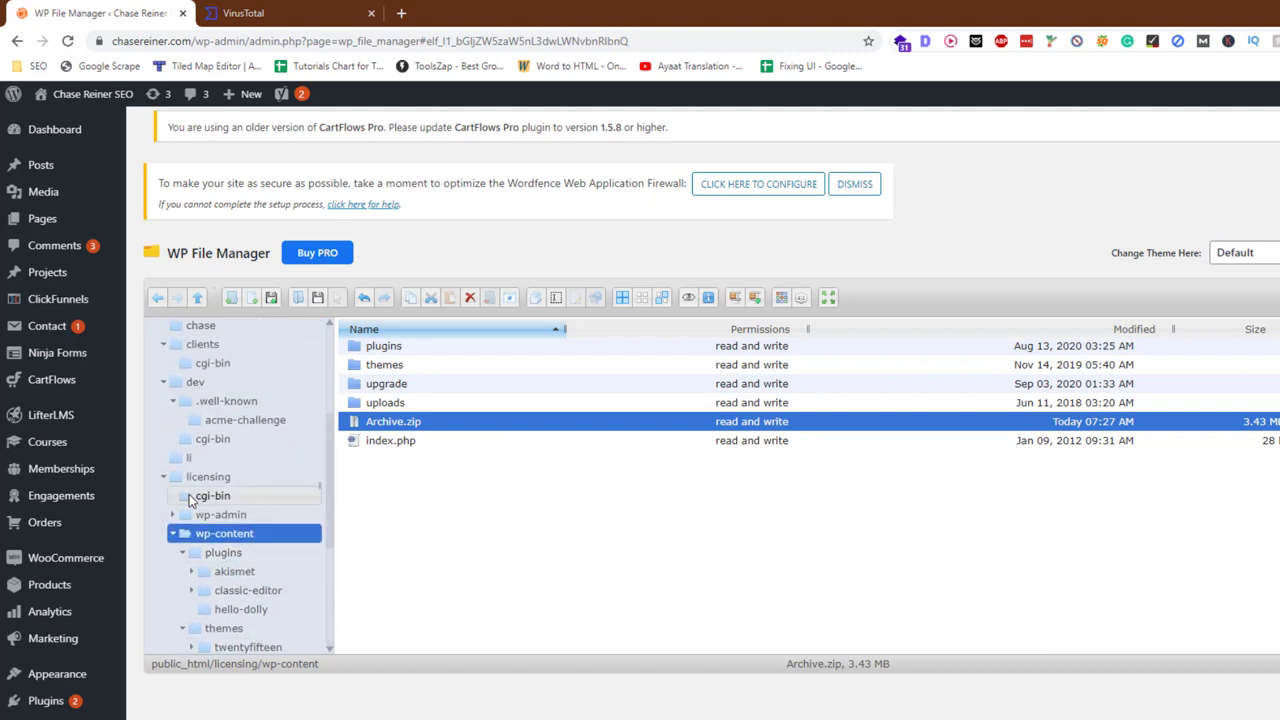
scroll(189, 494, down, 5)
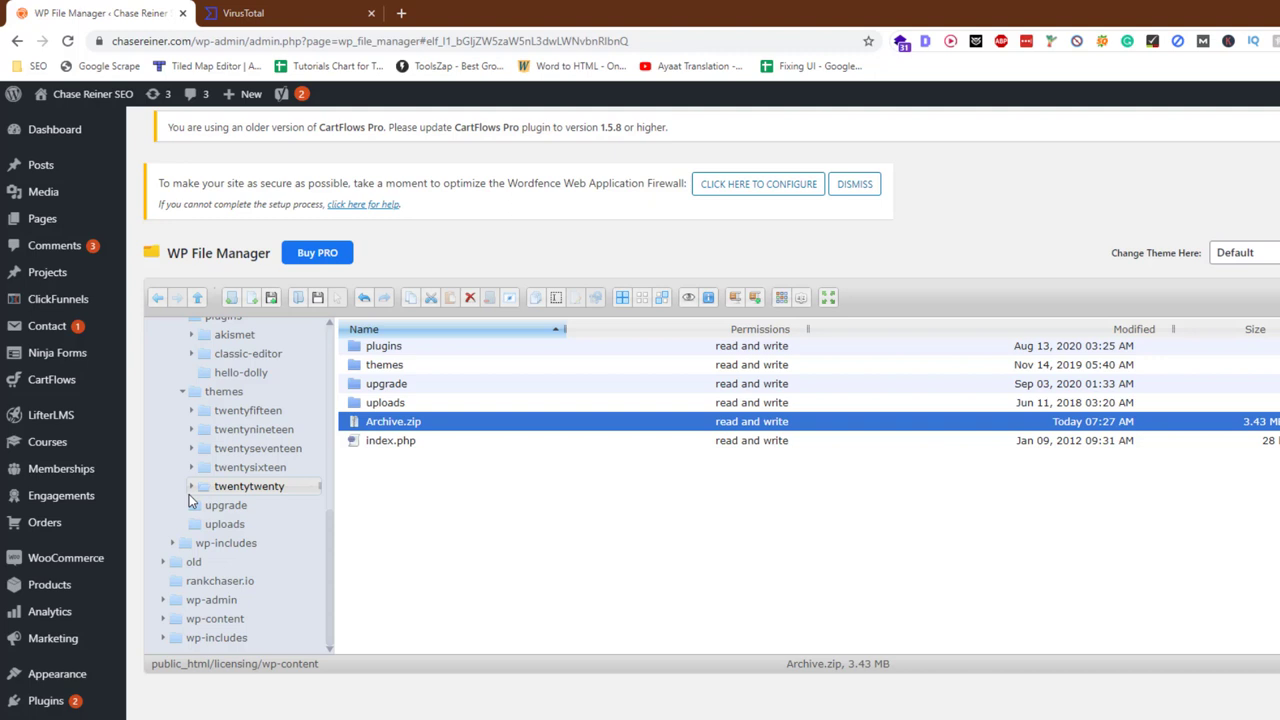
click(250, 13)
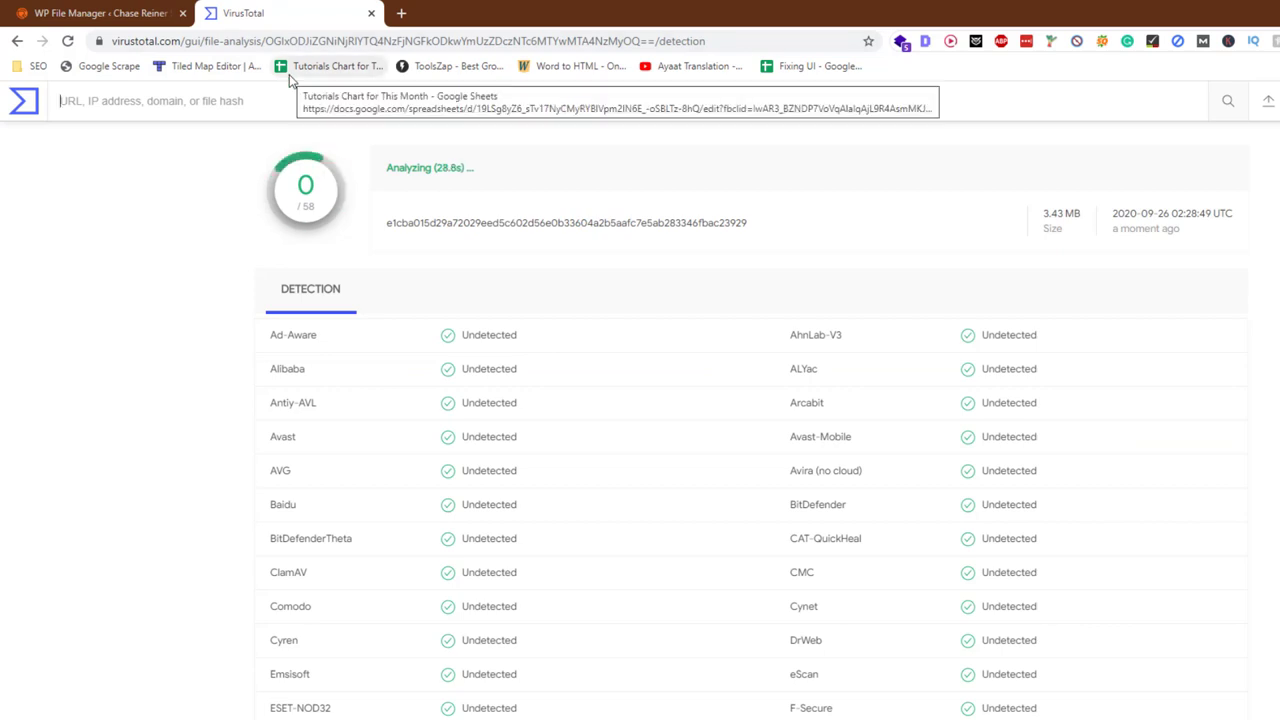
click(100, 13)
scroll(240, 500, up, 3)
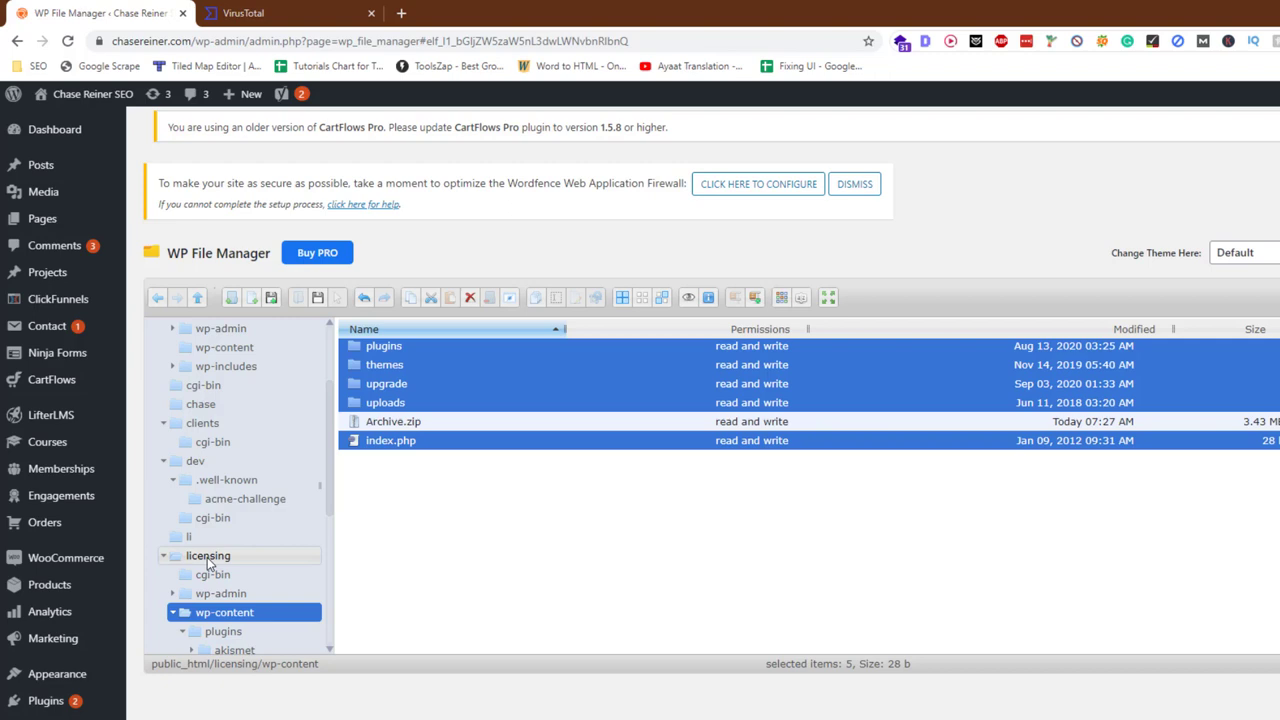
Open chasereiner.com/licensing in a new browser tab, review the page, and return to WP File Manager.
key(ctrl+t)
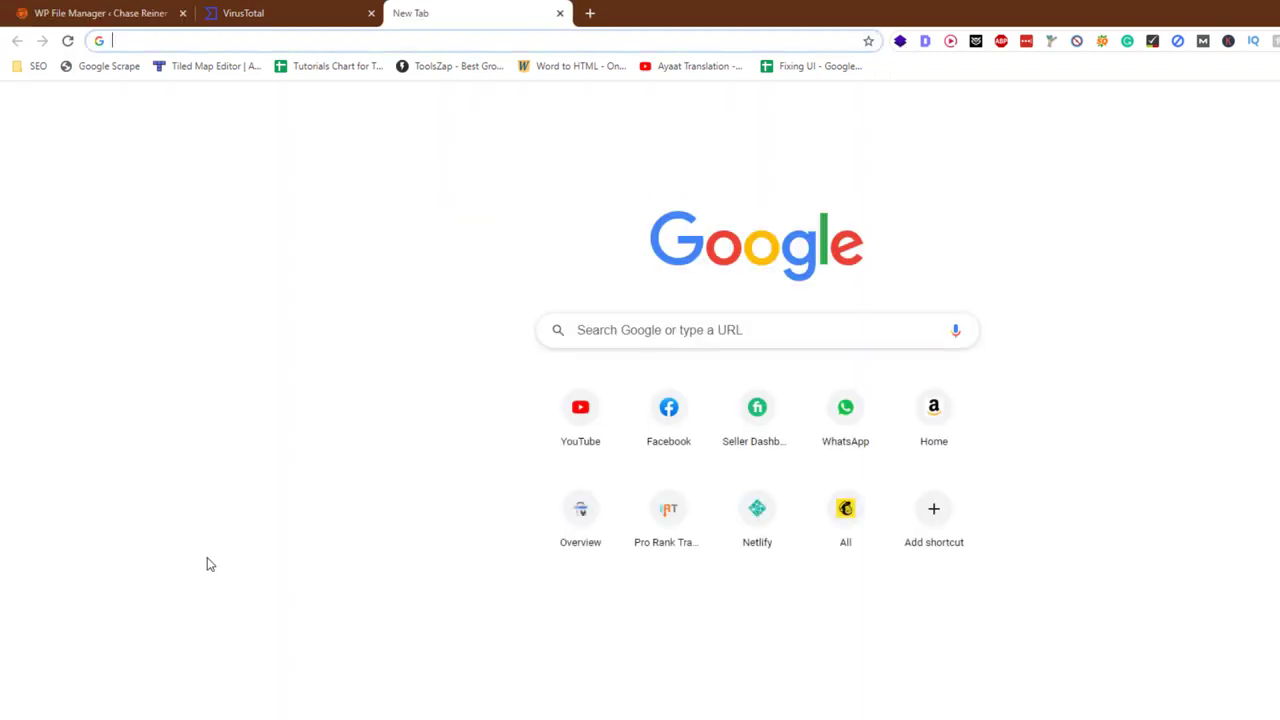
text(chasereiner.com/)
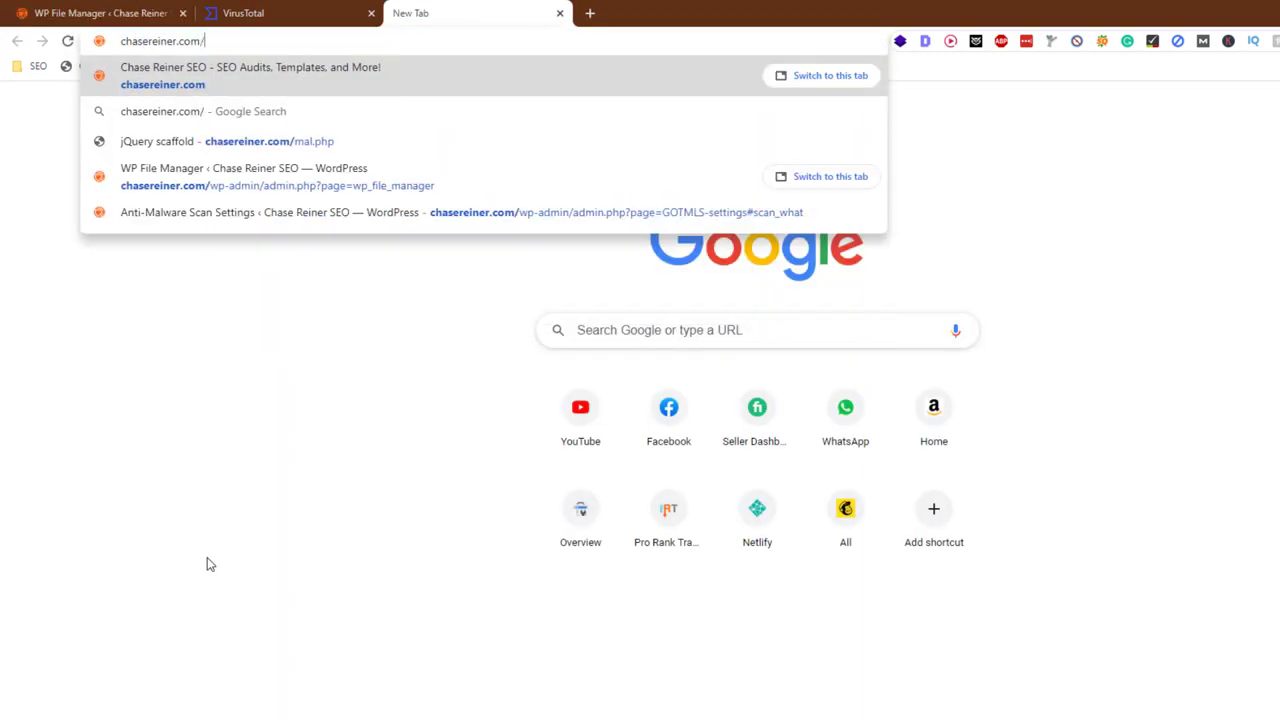
text(licensing)
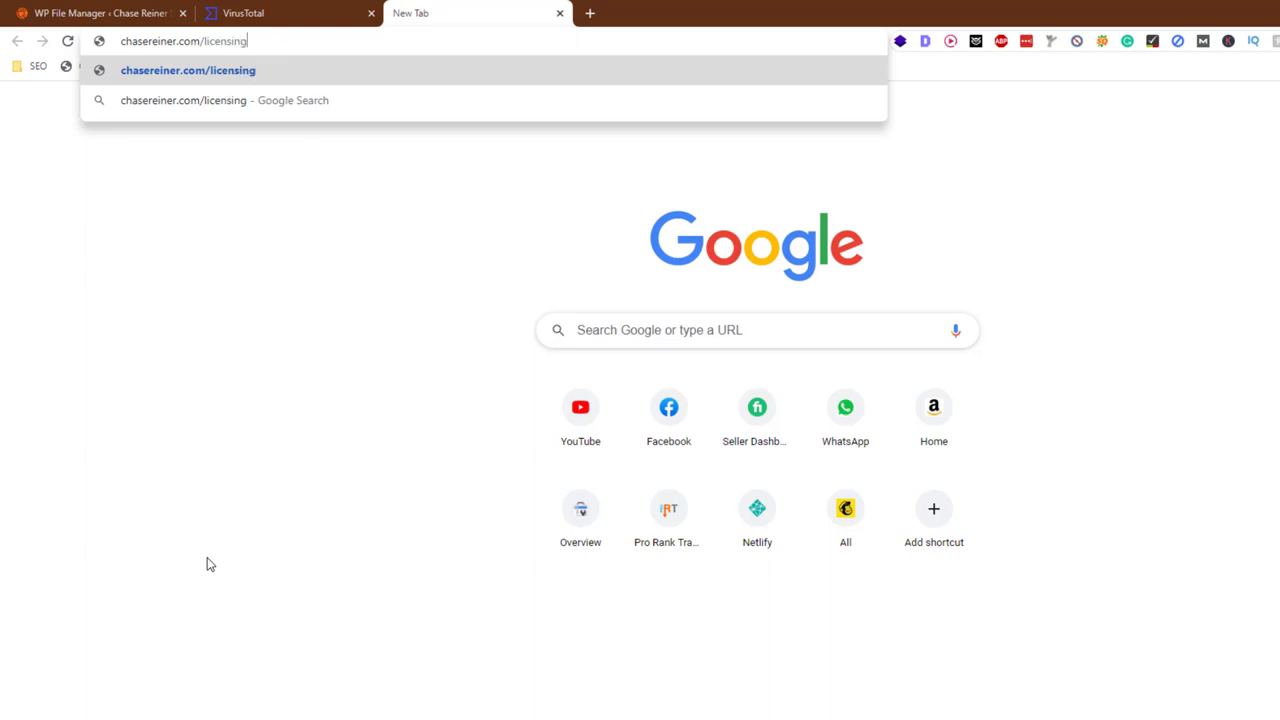
key(Return)
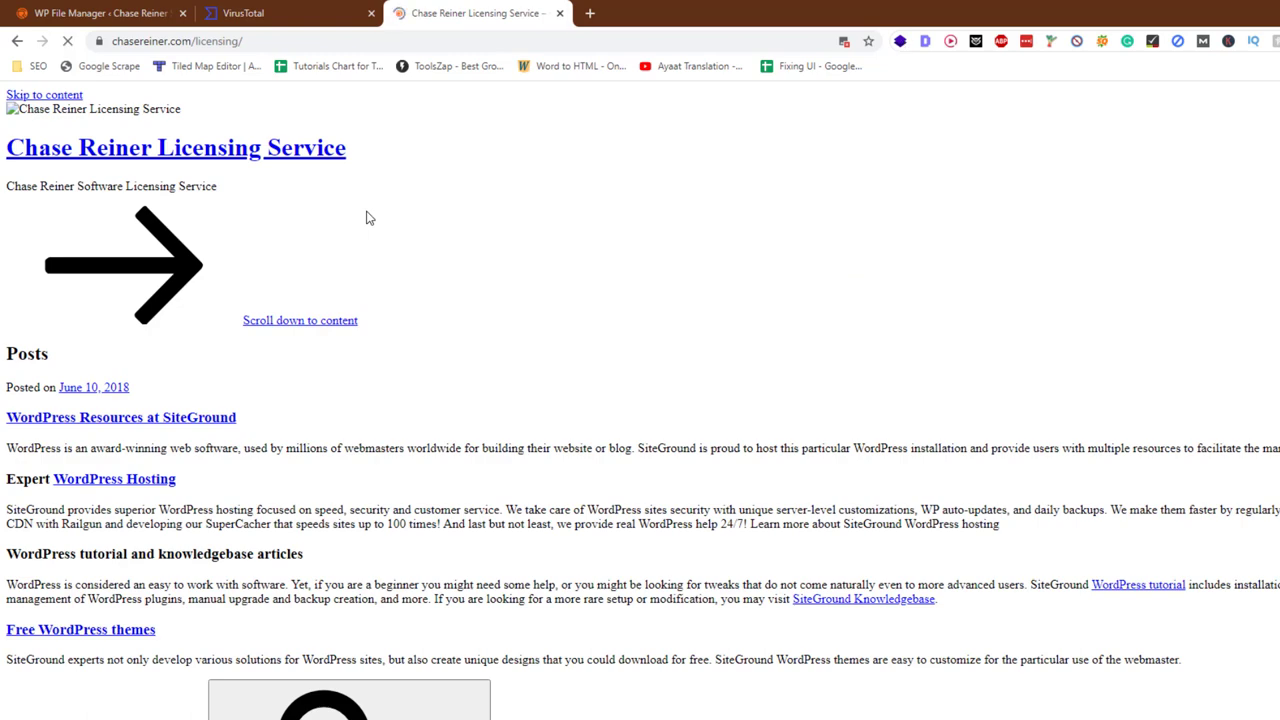
scroll(368, 218, down, 4)
key(ctrl+1)
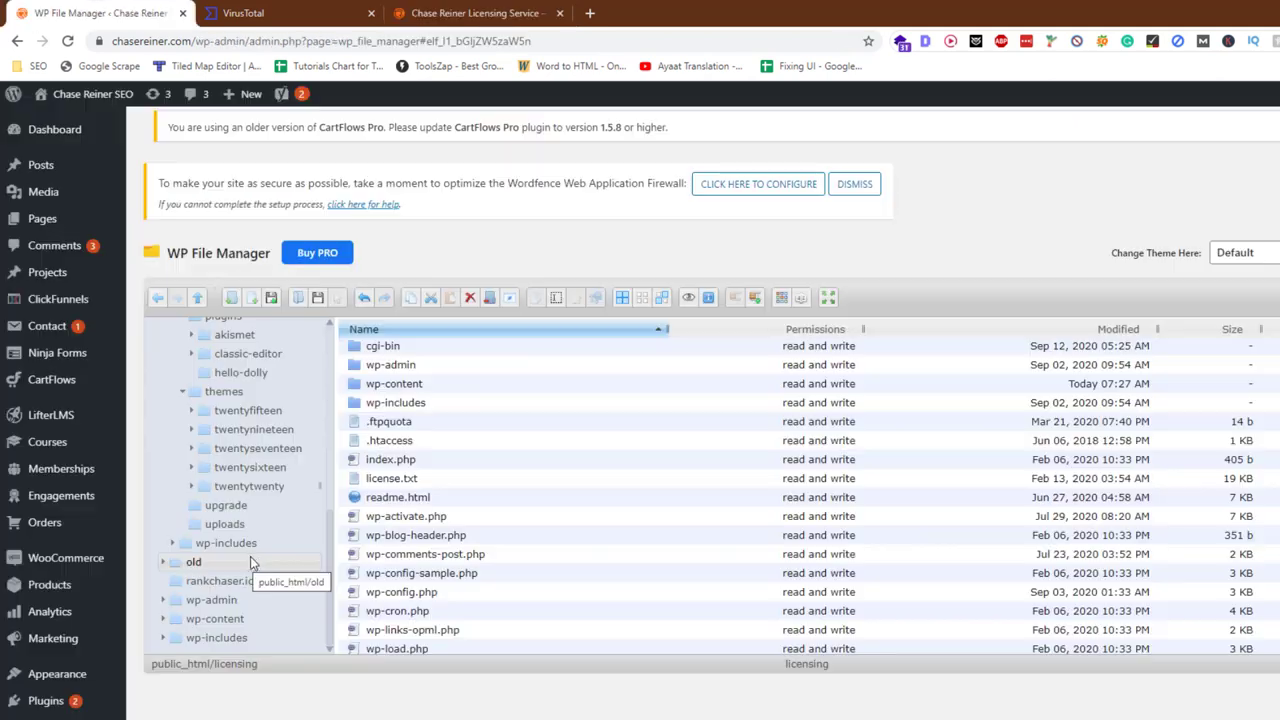
Inspect the old folder's cgi-bin, .well-known and acme-challenge subfolders for suspicious files.
click(258, 561)
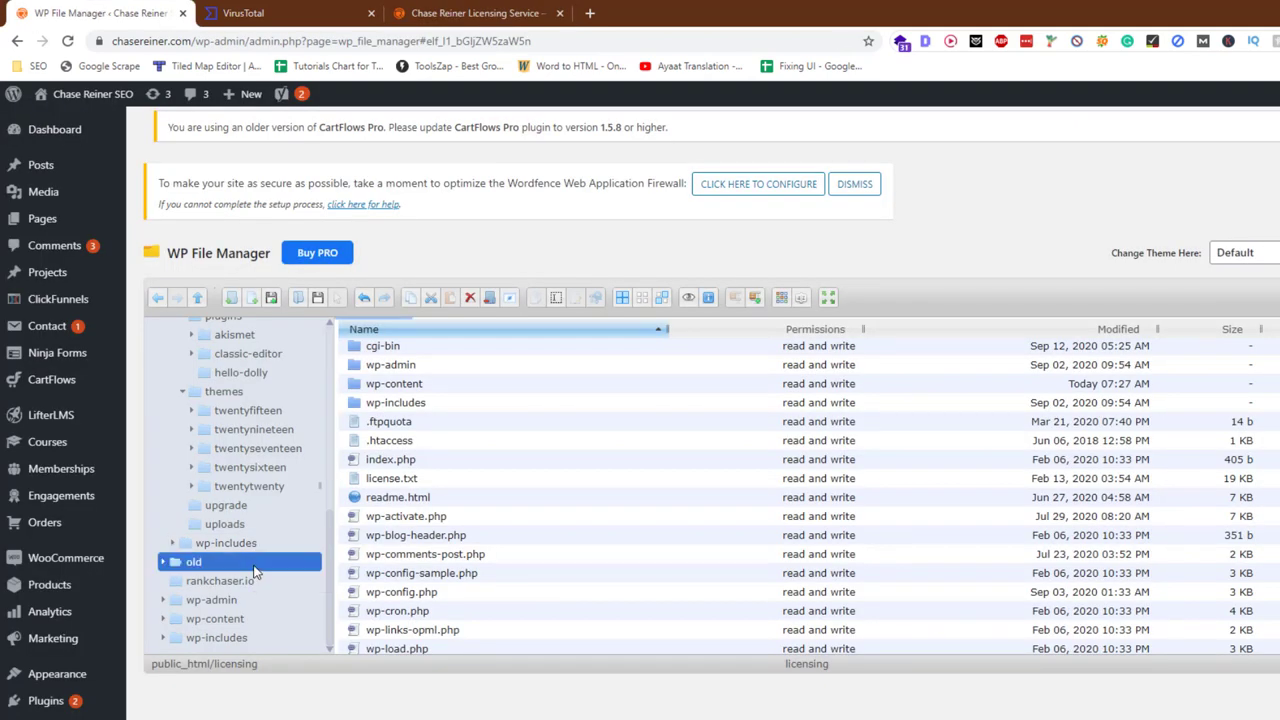
double_click(410, 366)
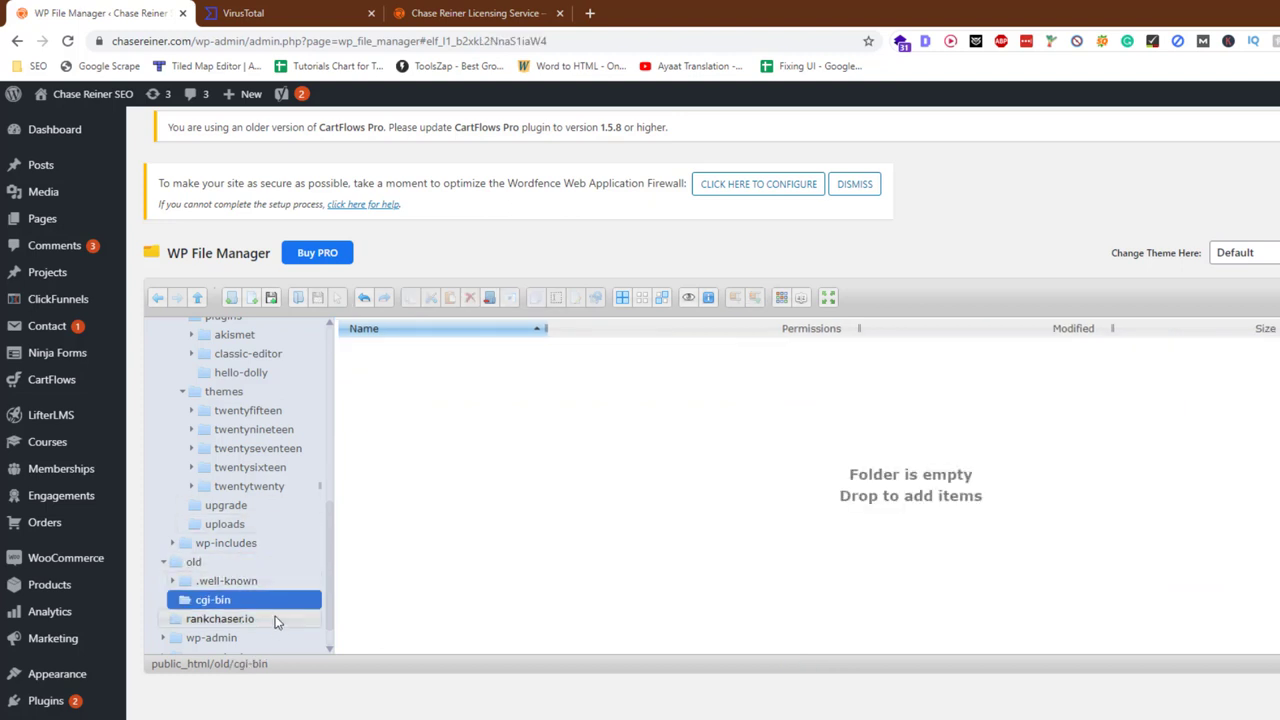
click(277, 584)
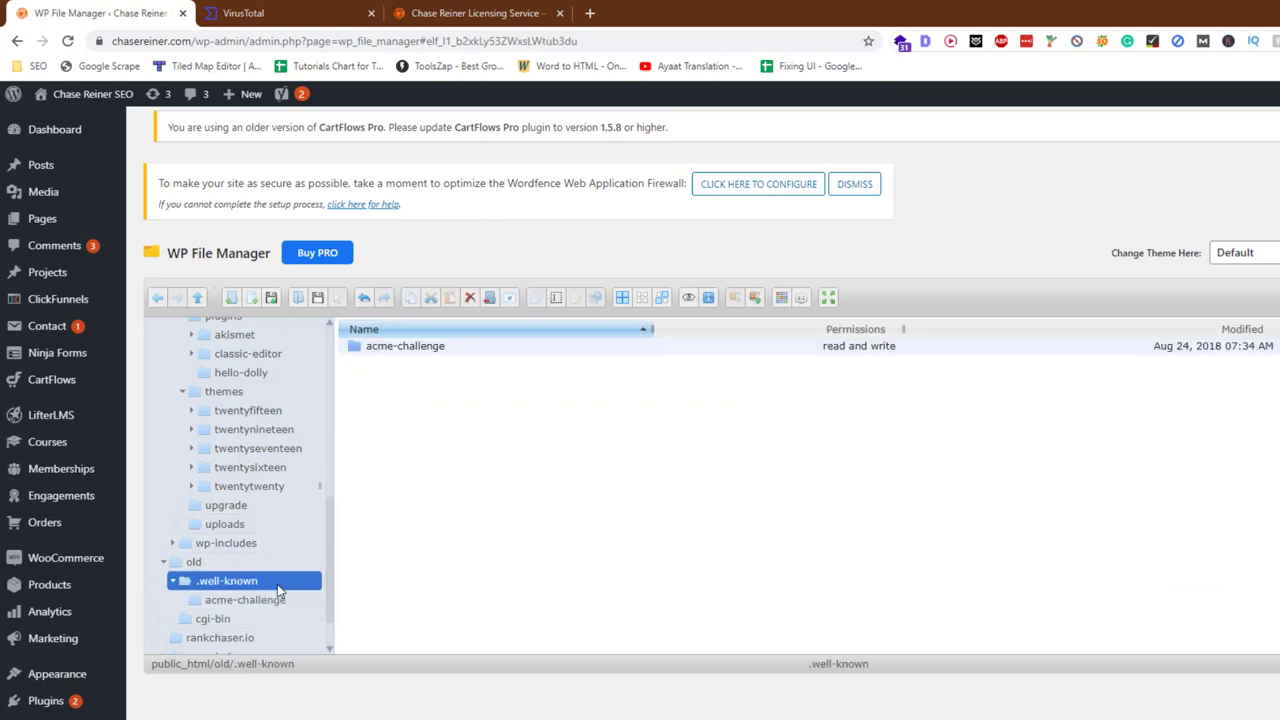
click(277, 604)
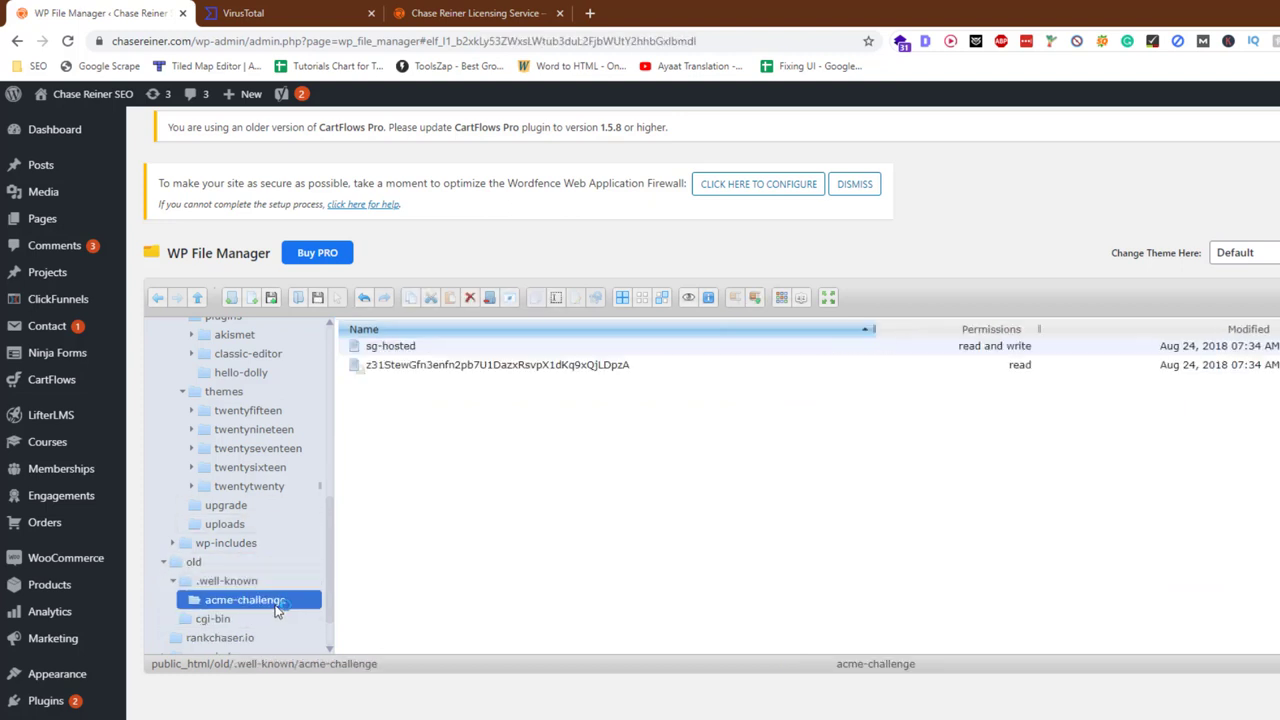
scroll(277, 610, down, 1)
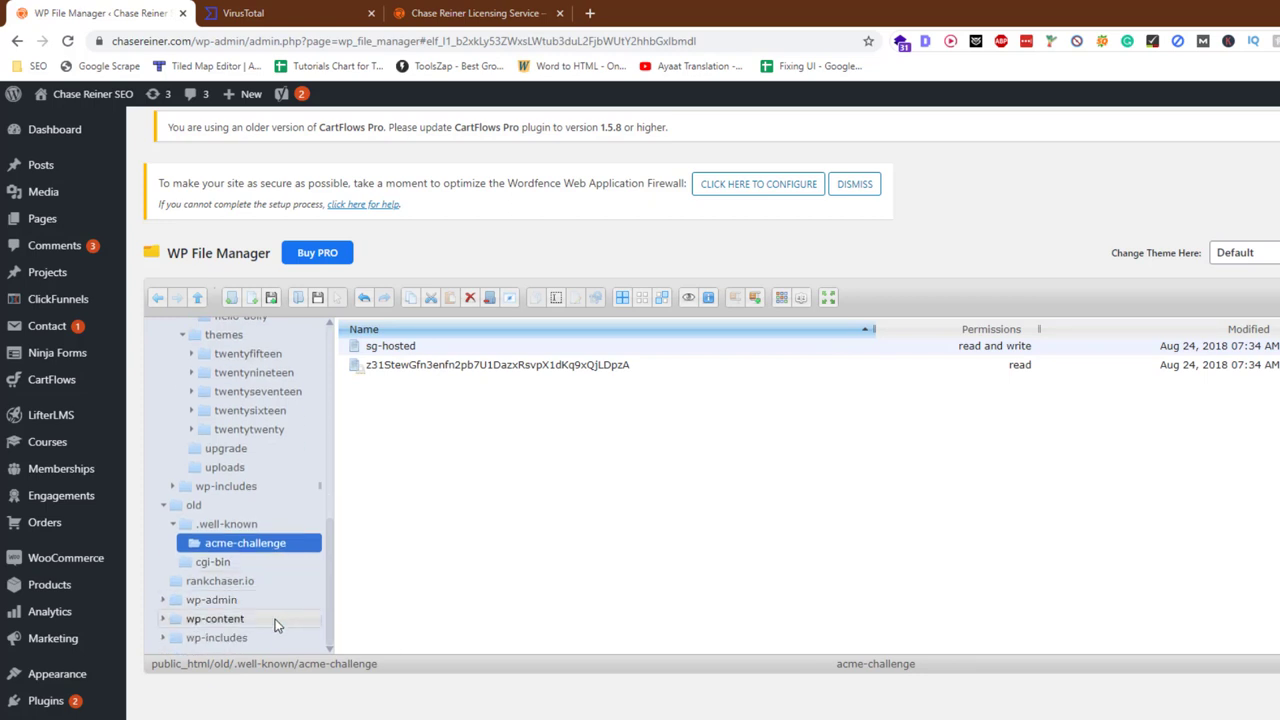
Open the main wp-content folder, inspect its cache1 subfolder, and return to wp-content.
click(278, 621)
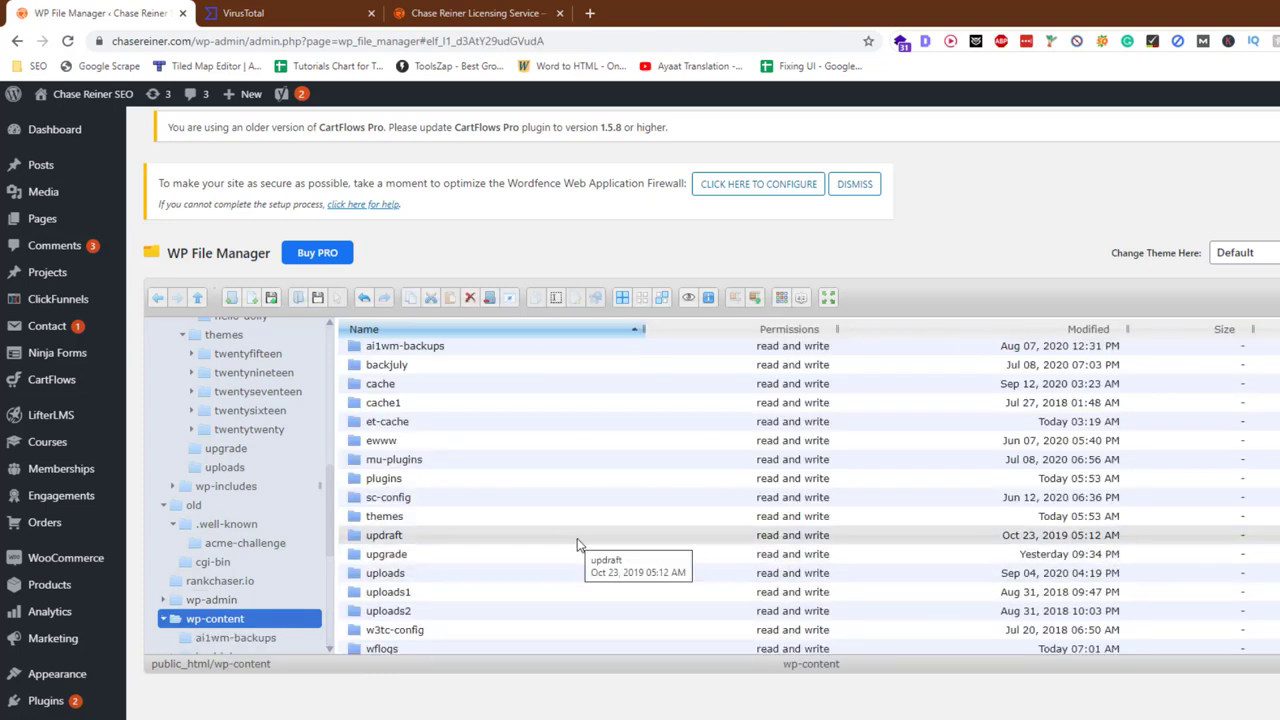
click(404, 403)
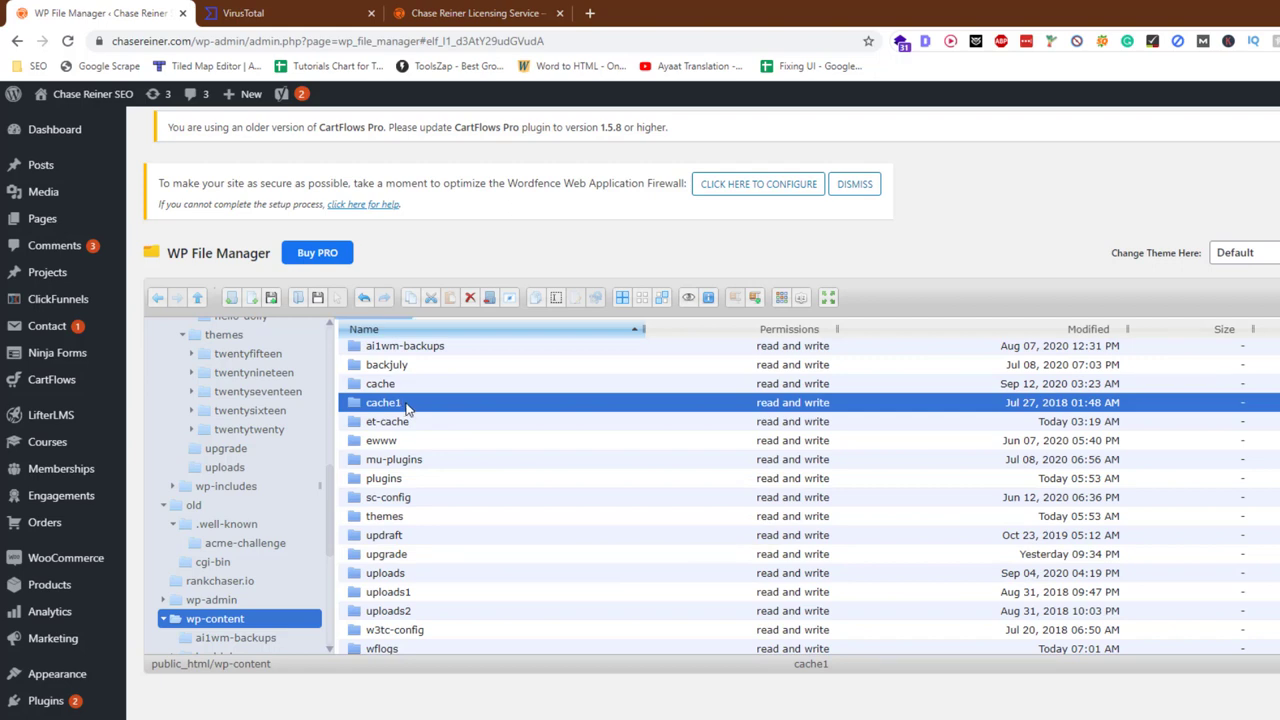
double_click(407, 406)
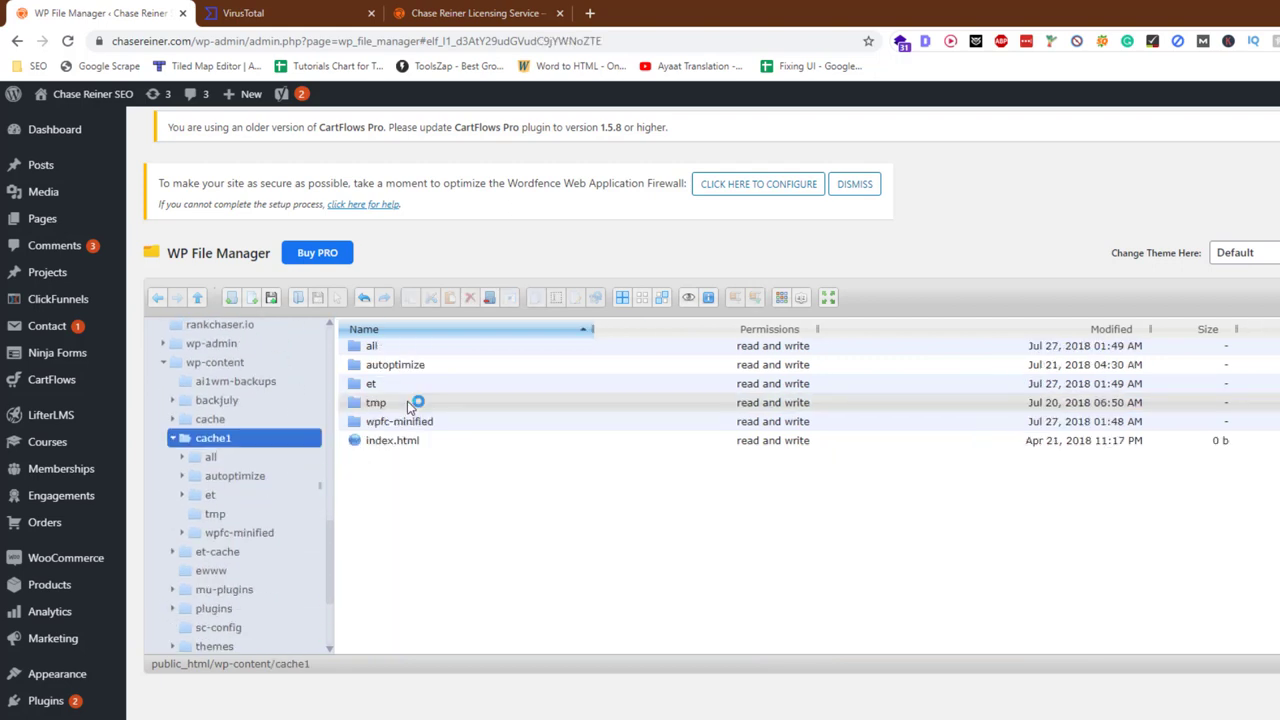
click(229, 366)
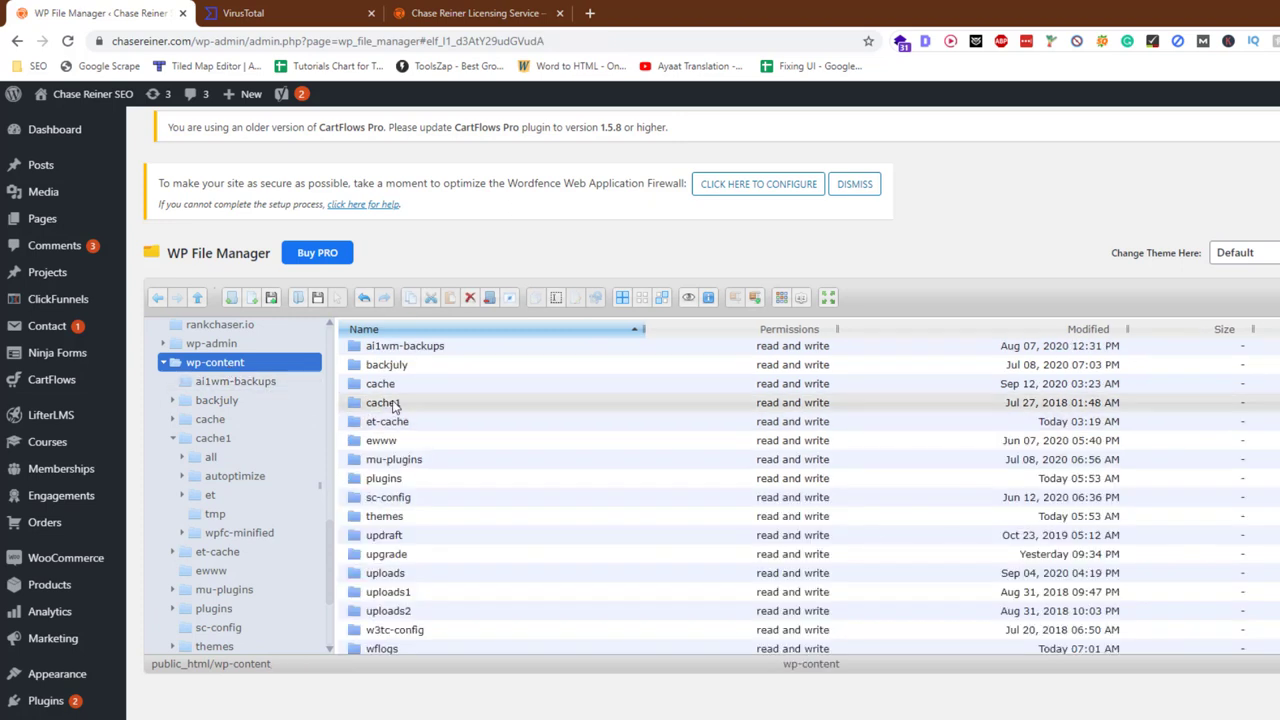
Permanently delete the cache and cache1 folders from the main wp-content folder.
click(395, 404)
ctrl+click(399, 389)
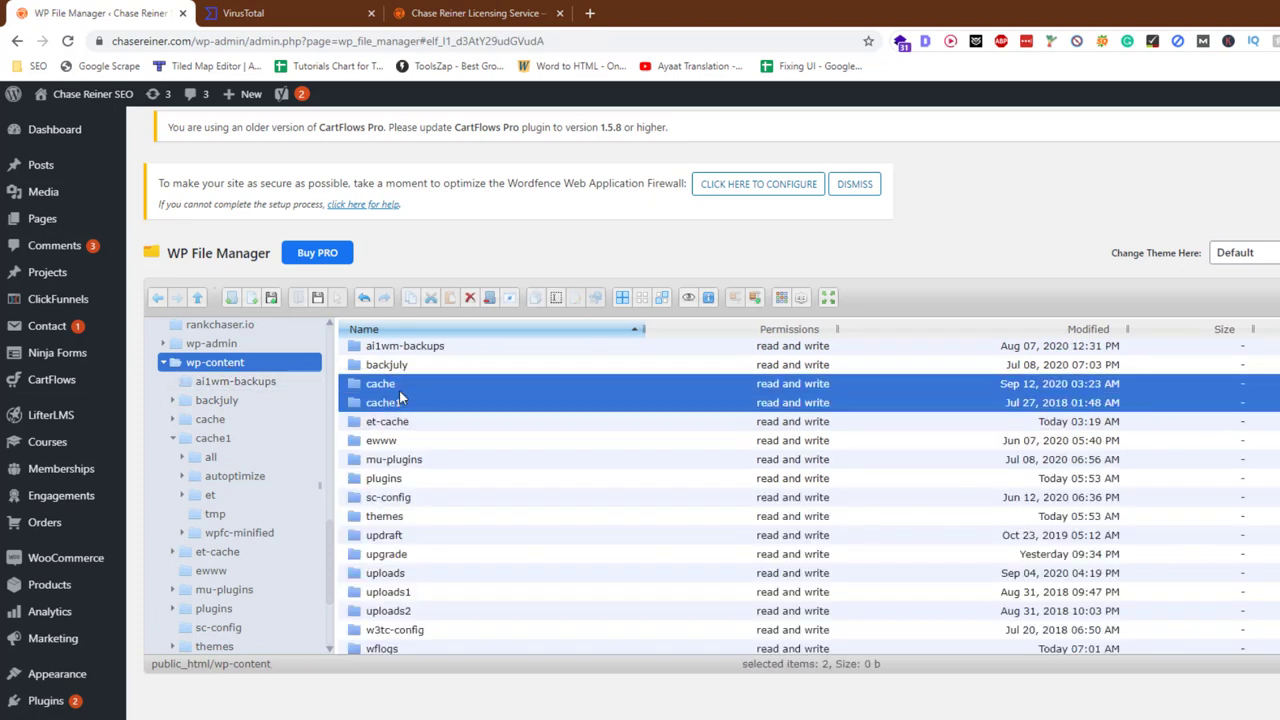
key(Delete)
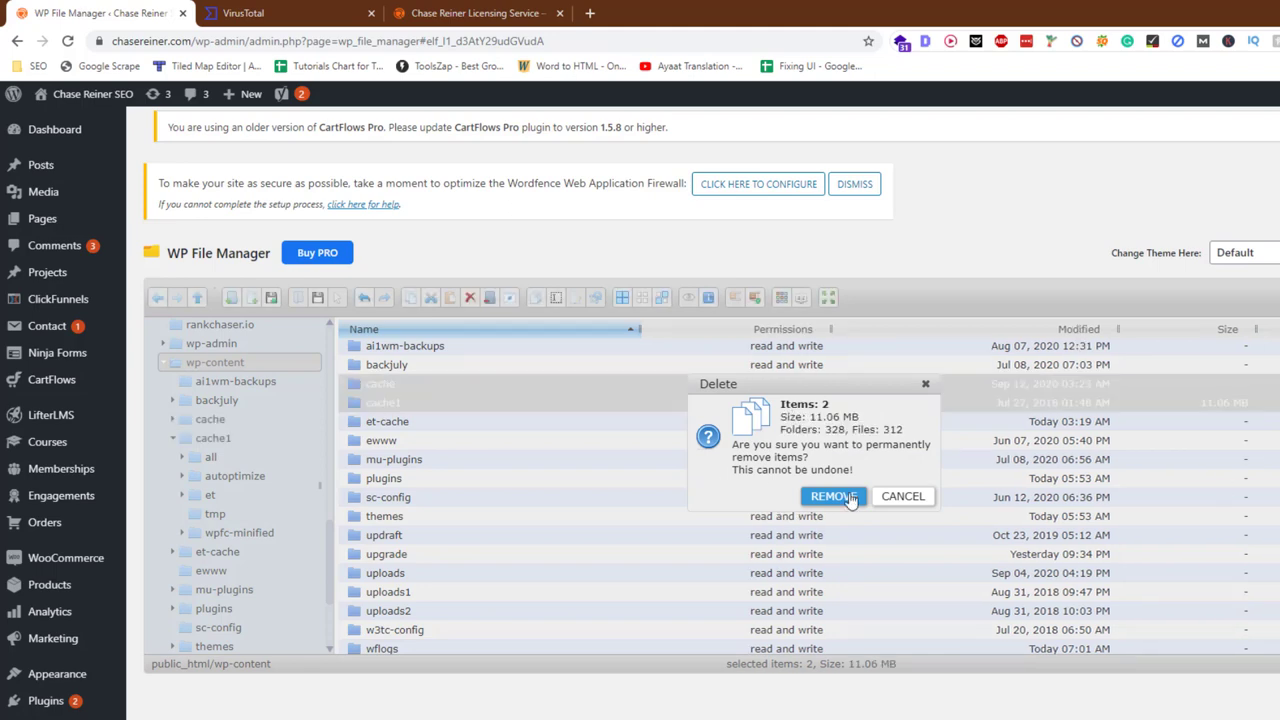
click(846, 497)
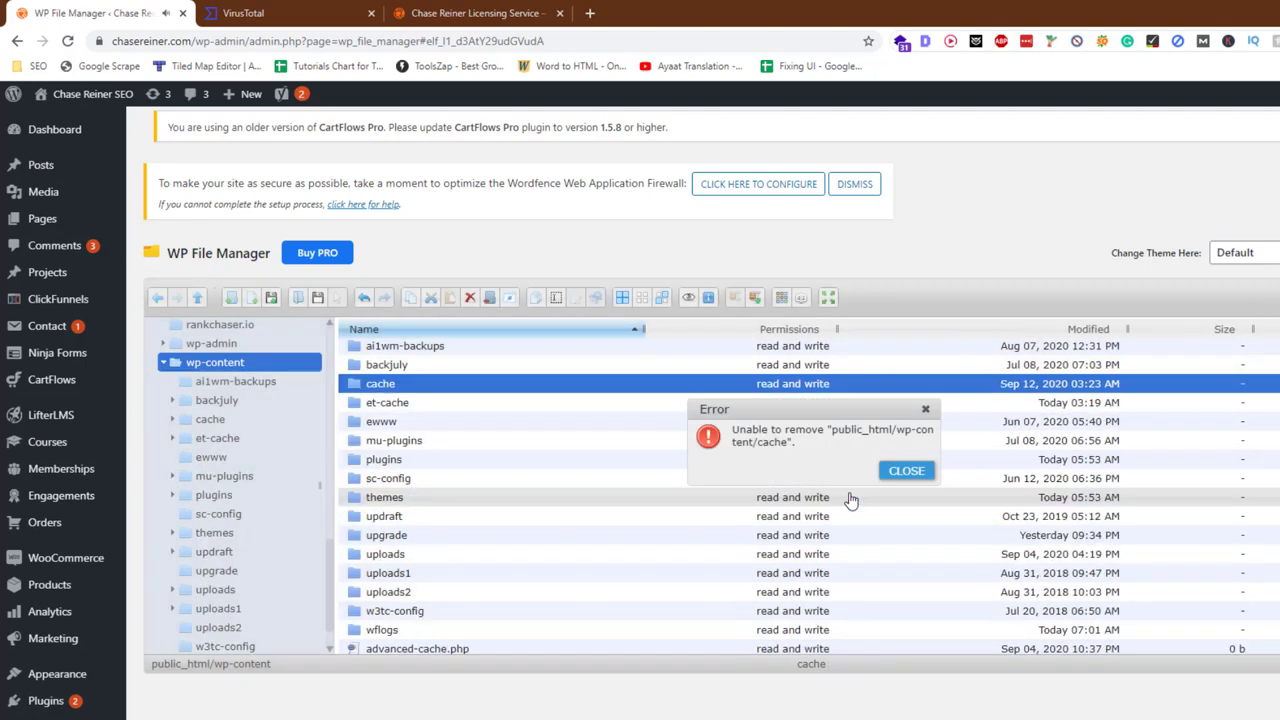
click(887, 480)
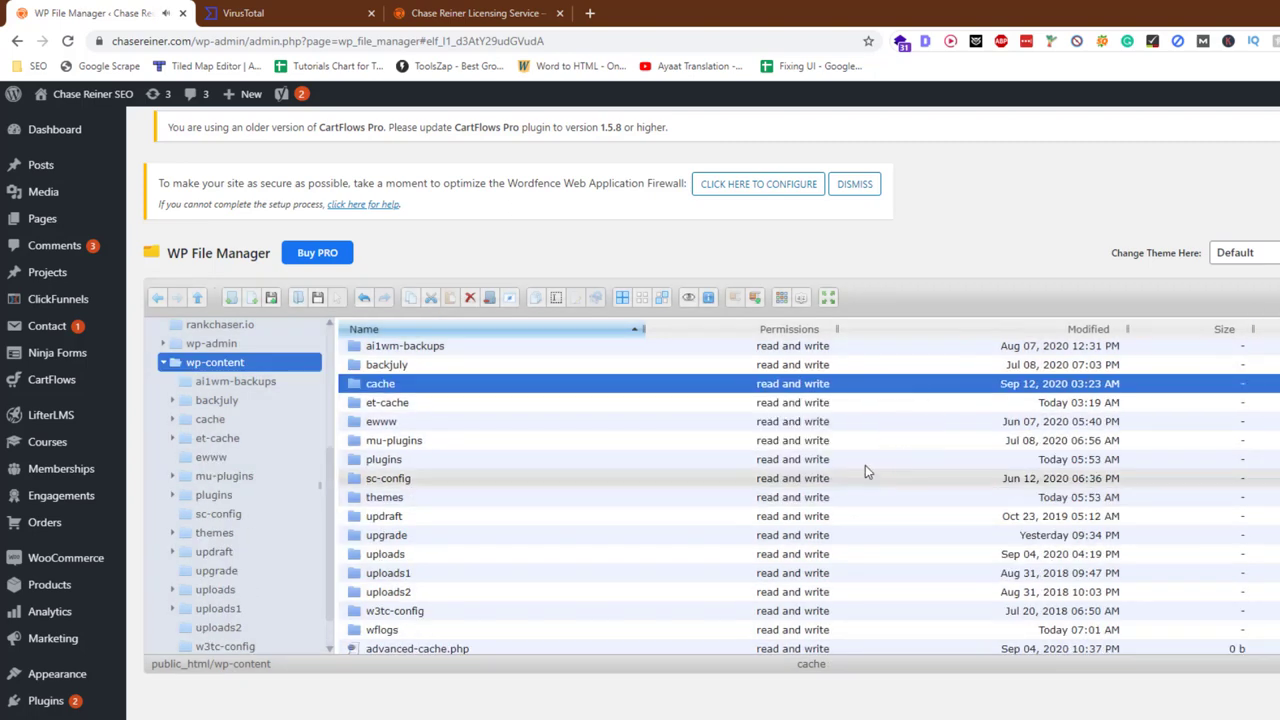
double_click(742, 387)
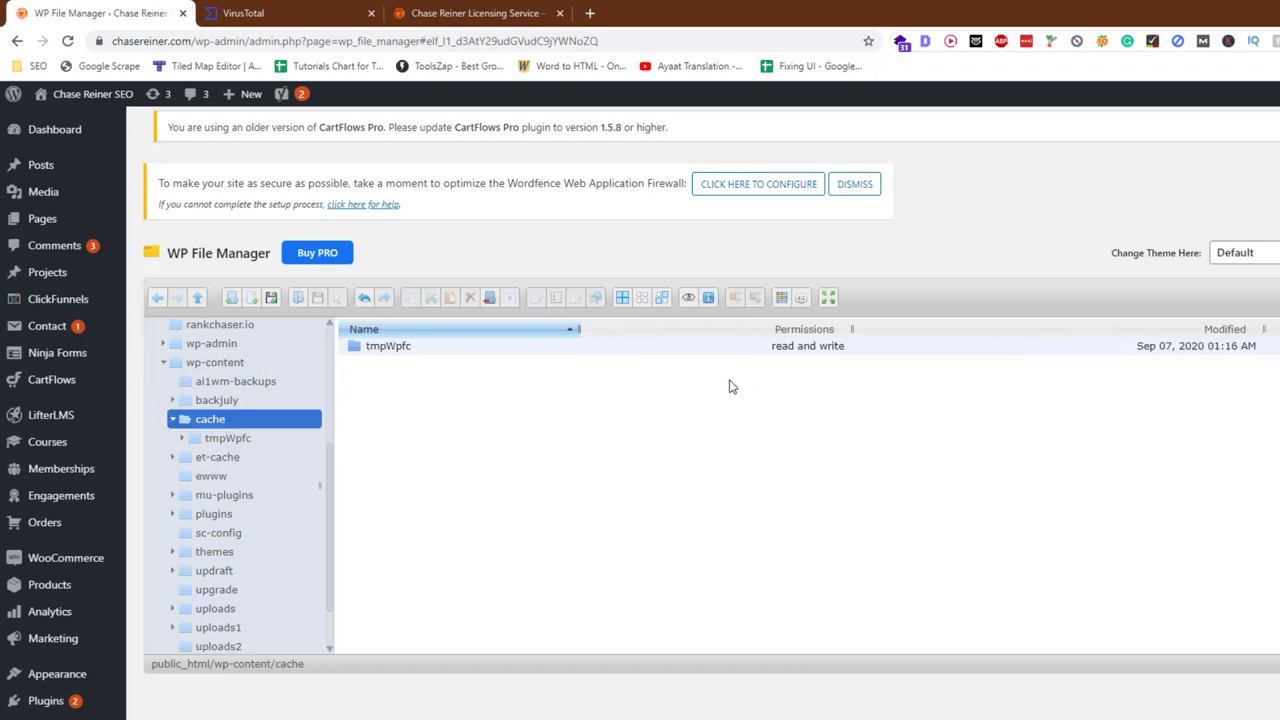
click(714, 352)
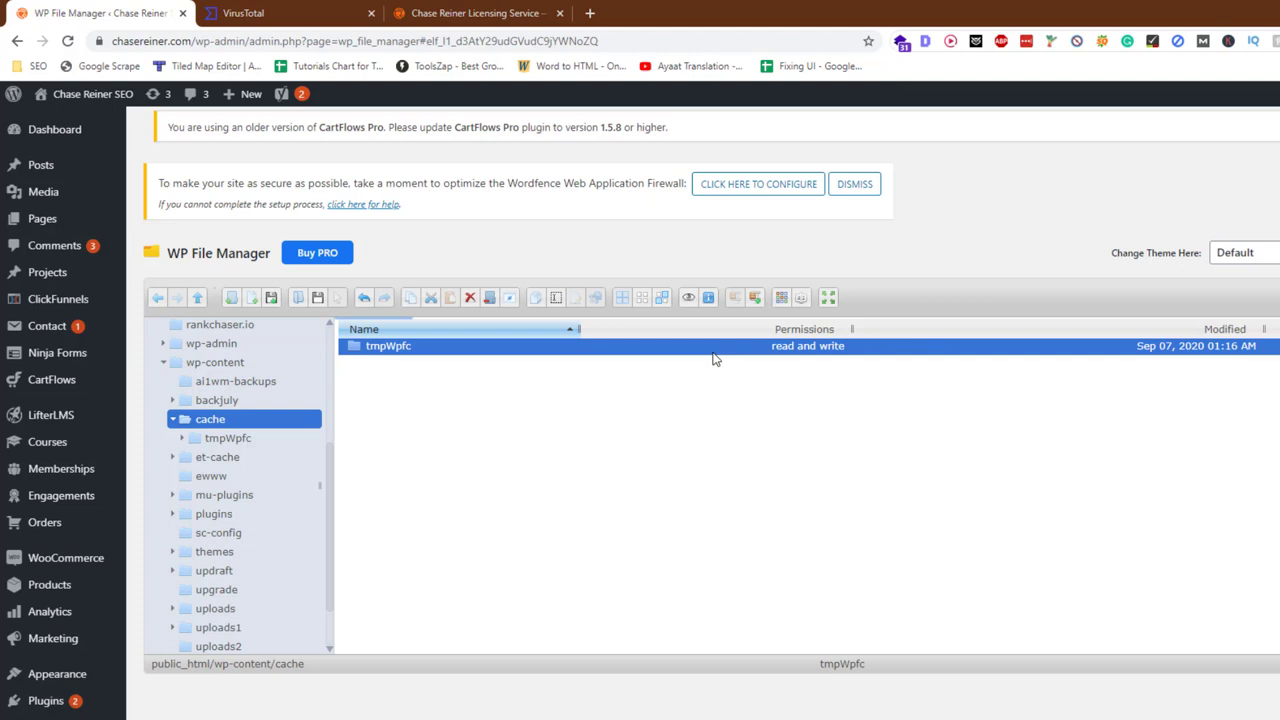
double_click(713, 350)
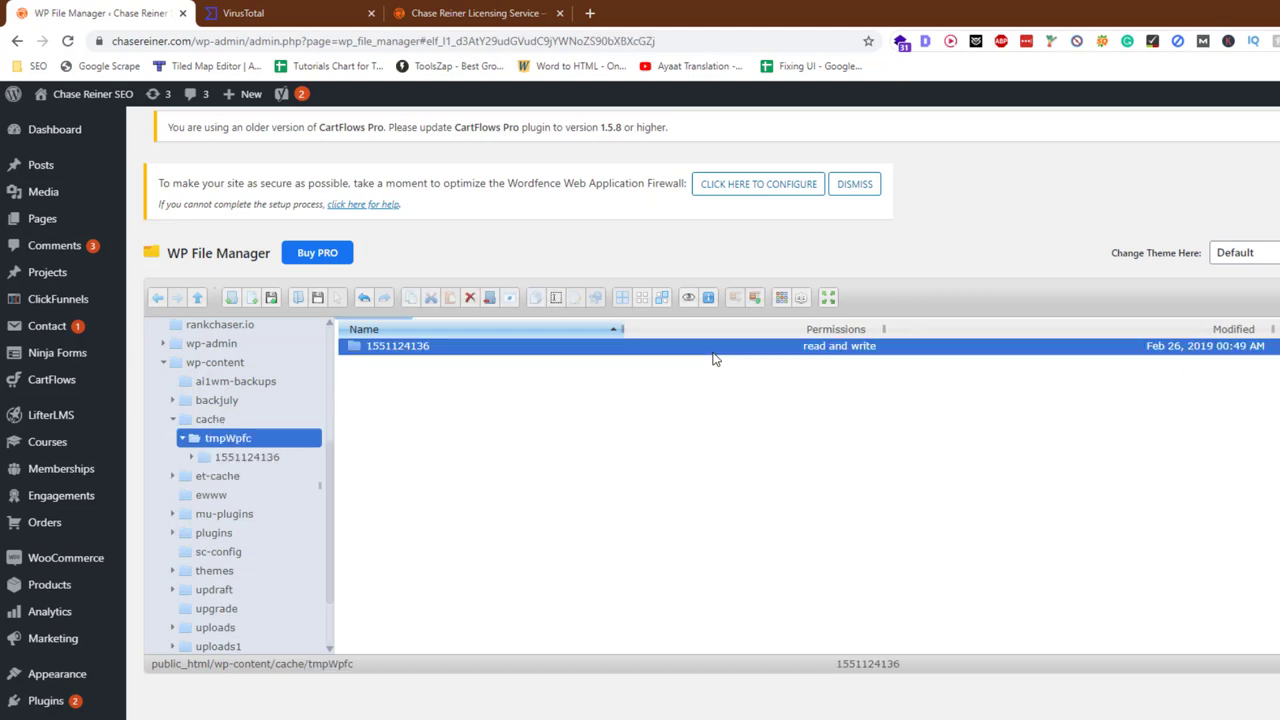
double_click(713, 350)
click(713, 352)
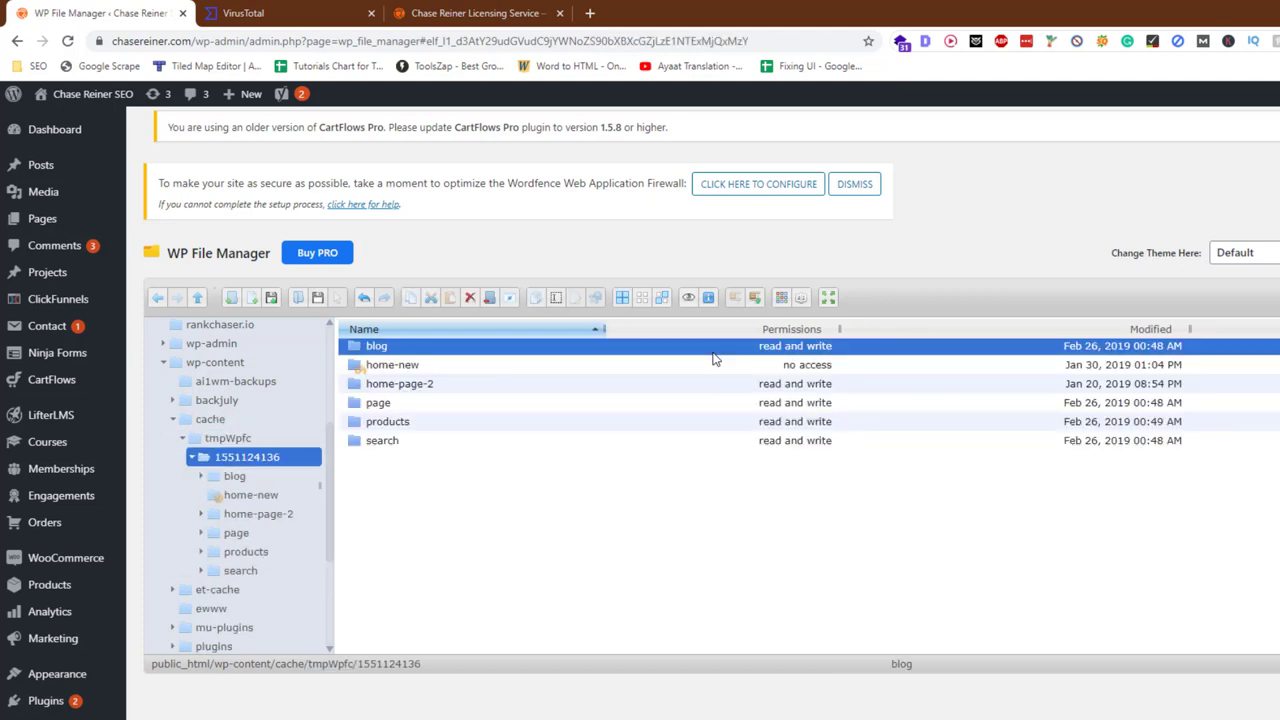
double_click(713, 350)
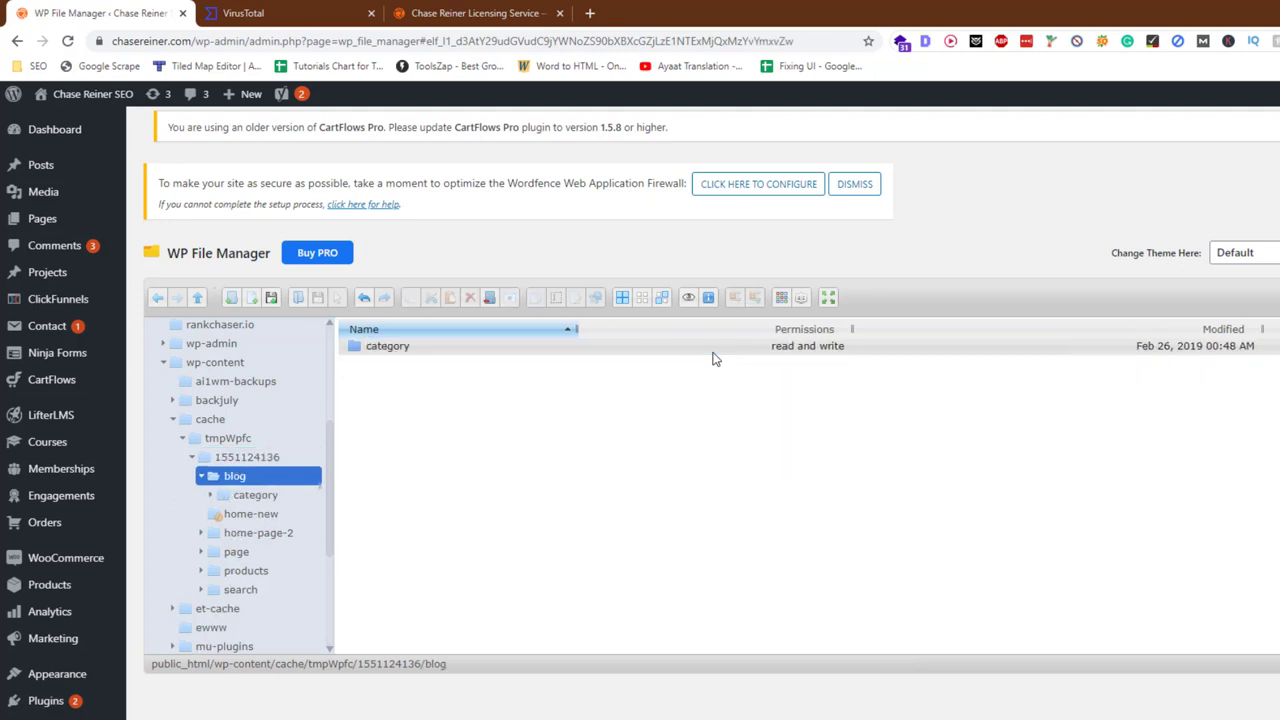
Inspect wp-content's backjuly folder and its uploads subfolder, then go back to backjuly.
click(292, 405)
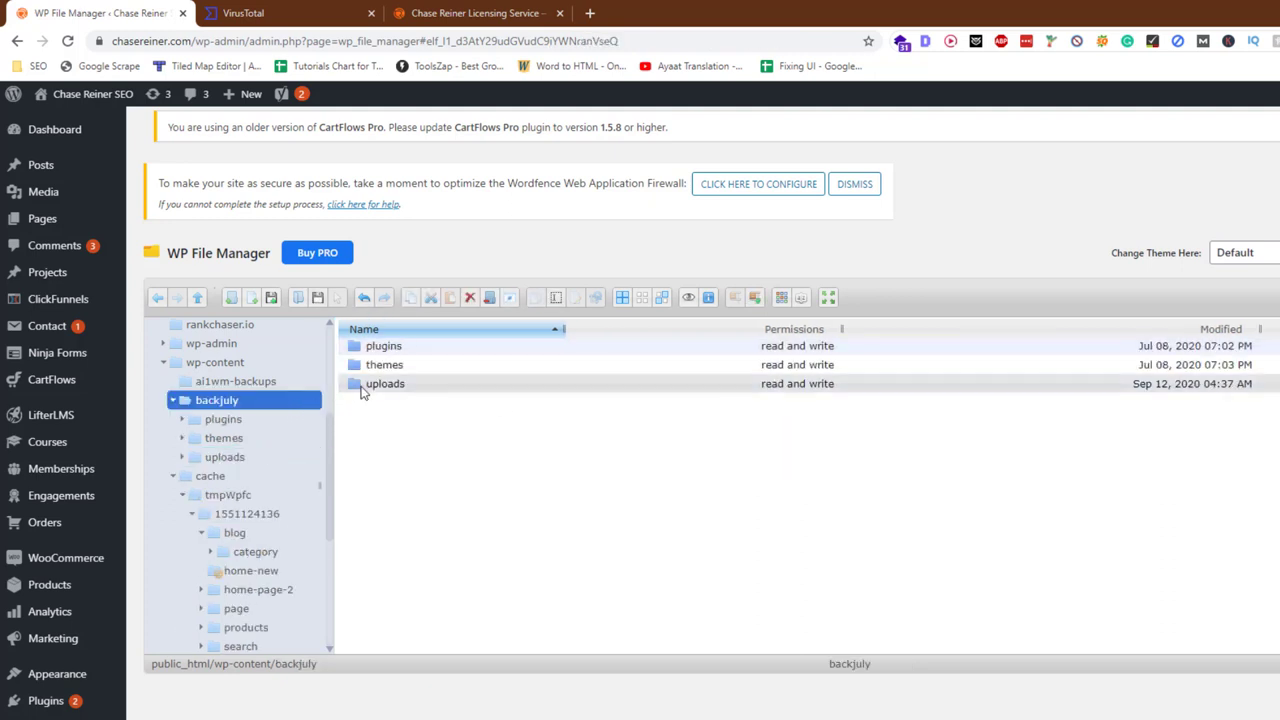
click(366, 392)
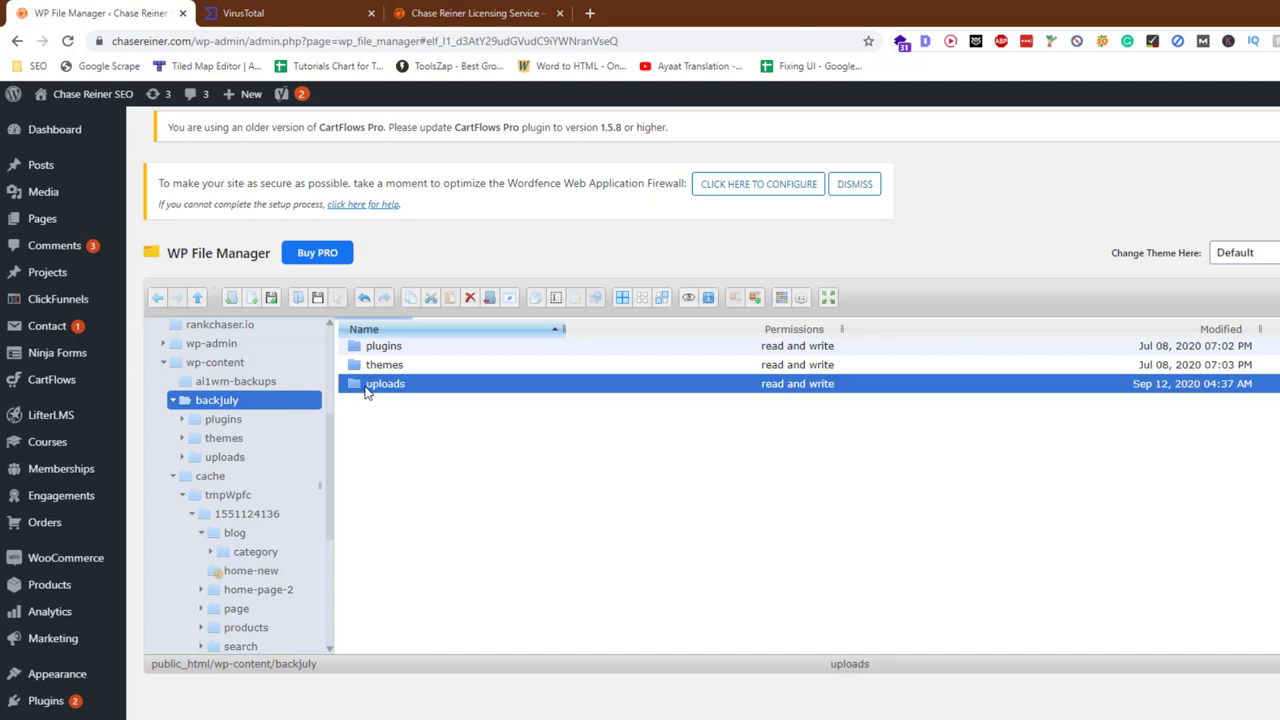
double_click(366, 392)
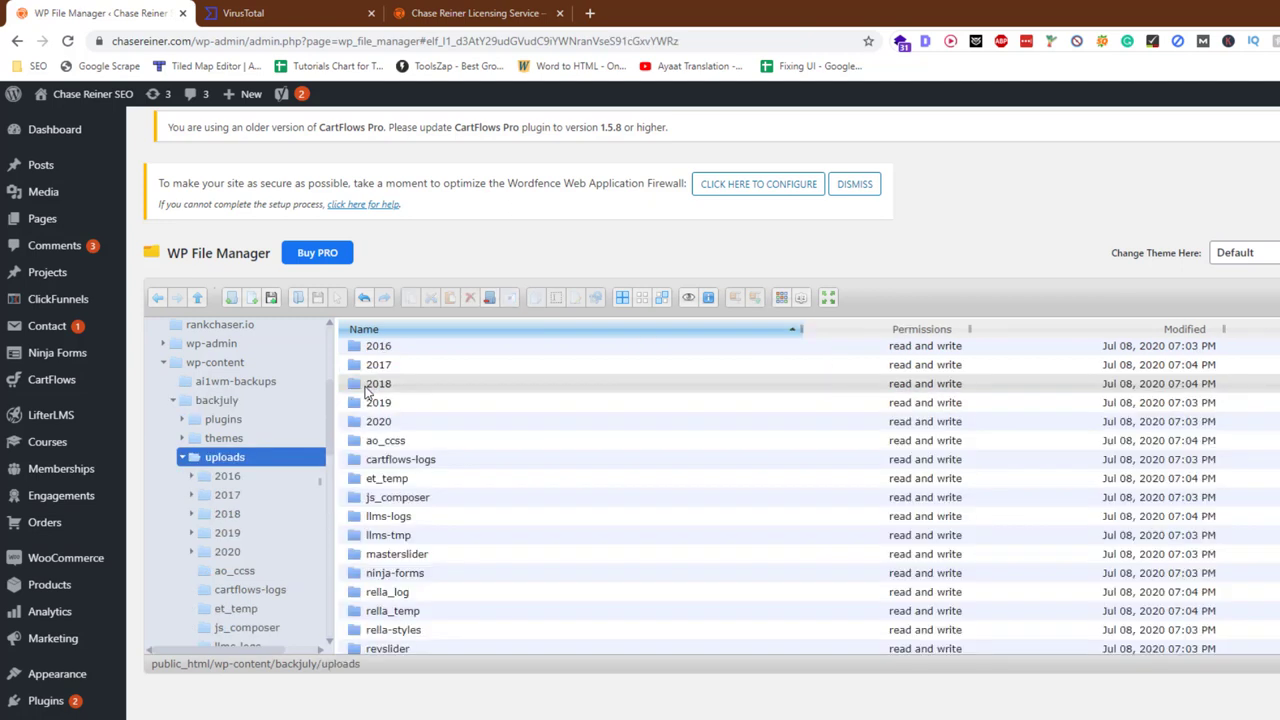
click(252, 401)
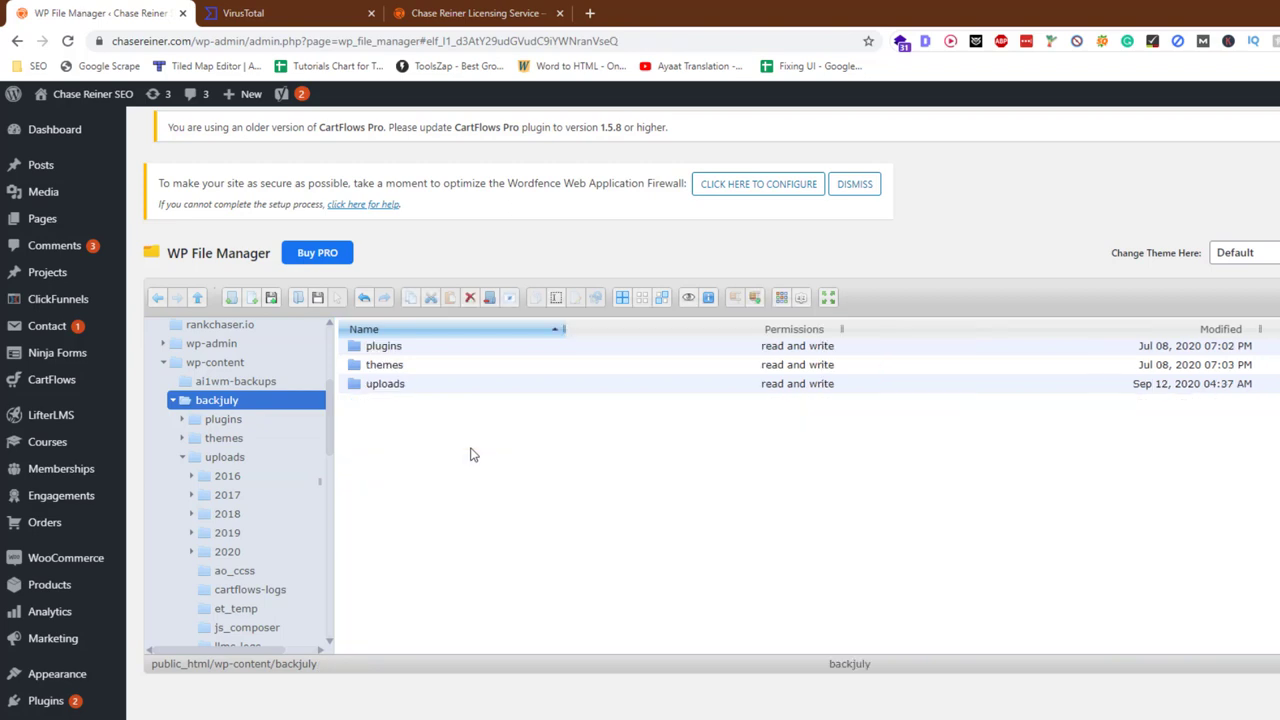
Try to compress backjuly's plugins, themes and uploads folders into a single ZIP archive named Archive.zip.
drag(471, 450, 357, 350)
right_click(352, 370)
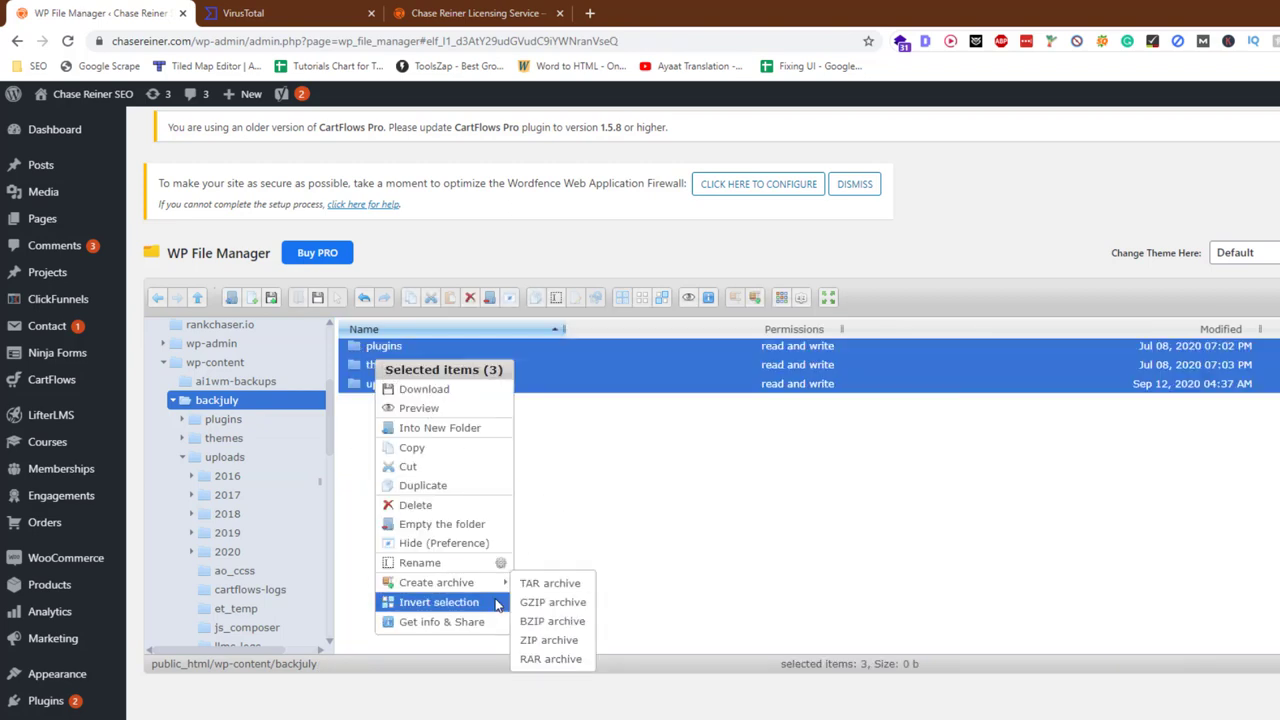
click(549, 640)
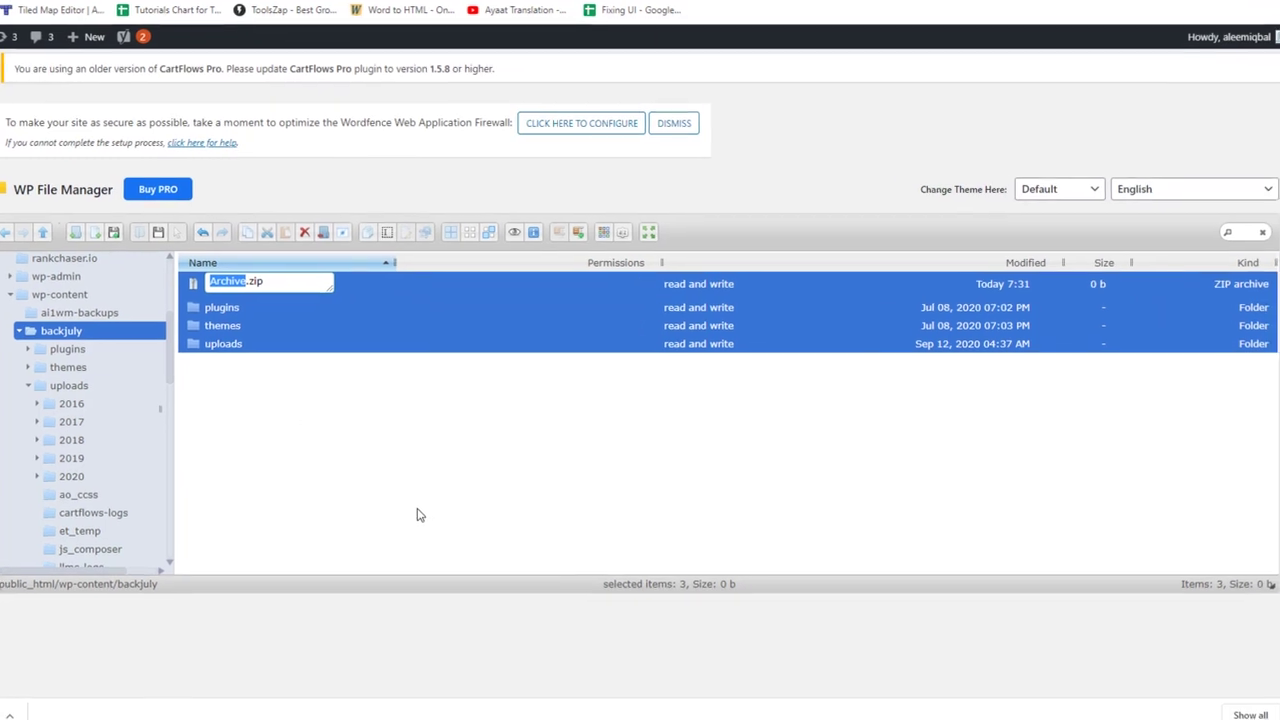
key(Return)
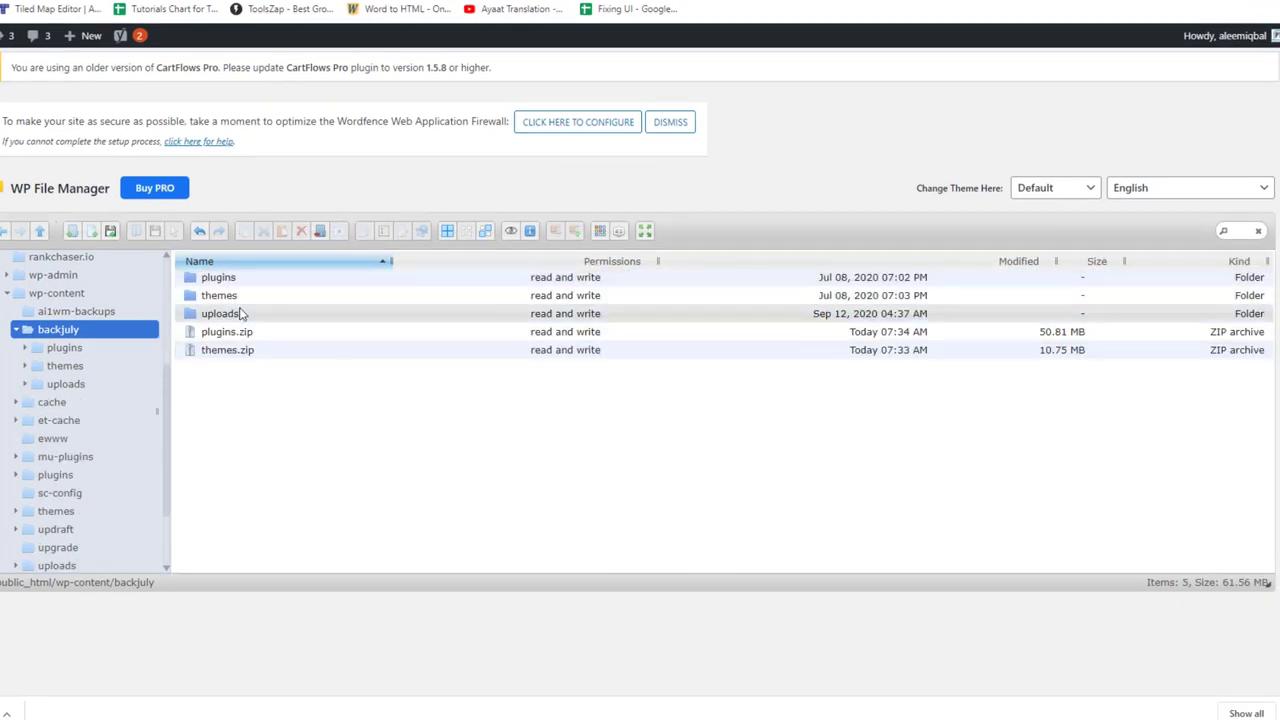
Examine the files in backjuly's uploads folder, including the loose log and image files, and return to backjuly.
click(240, 314)
double_click(240, 313)
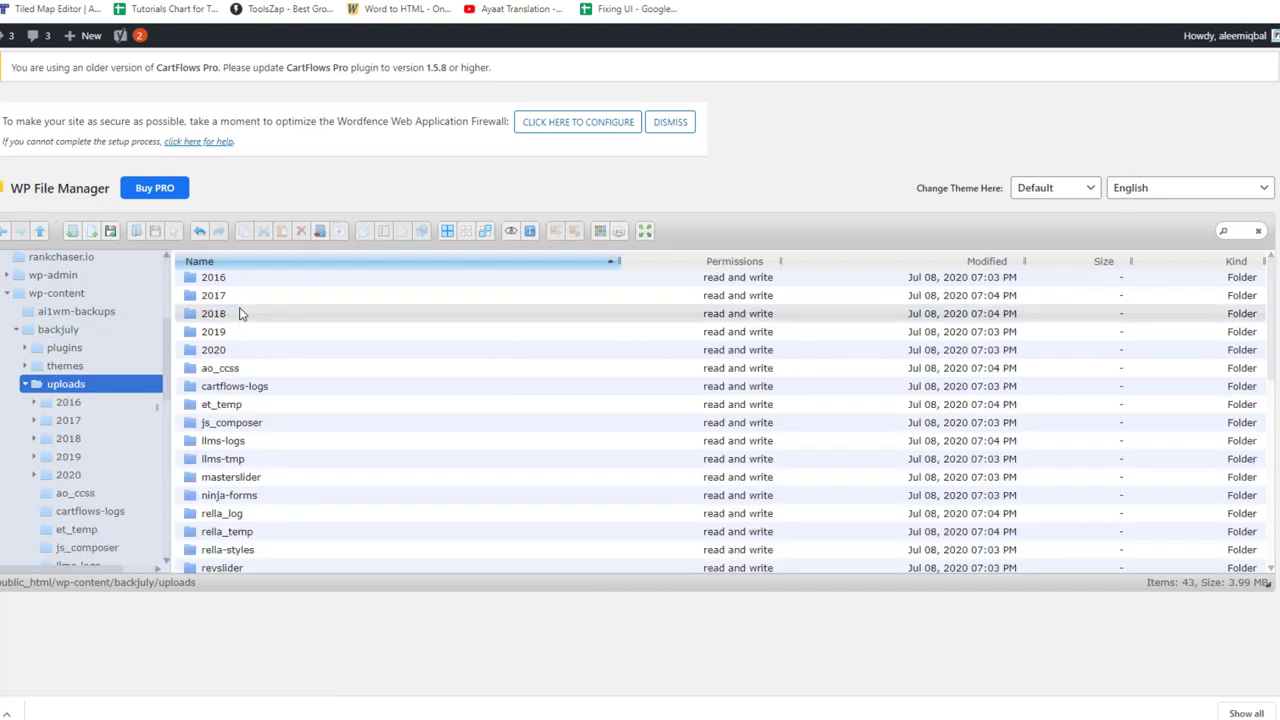
scroll(240, 313, down, 5)
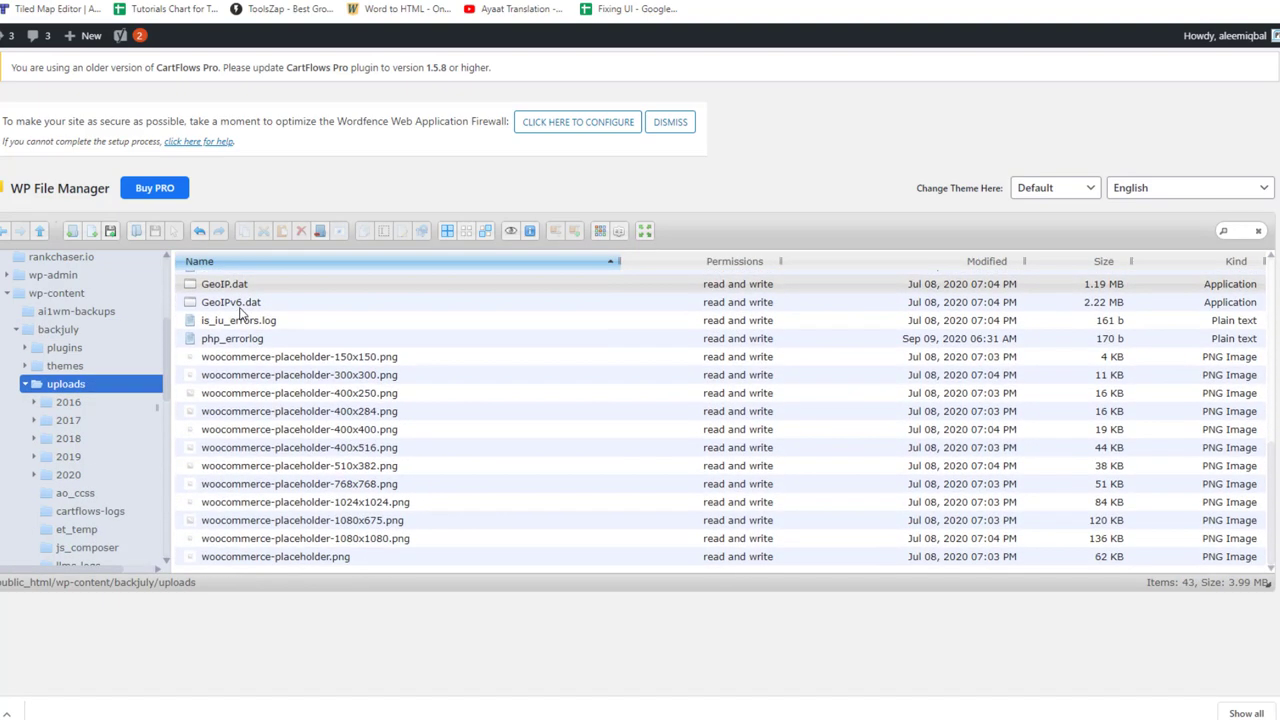
scroll(240, 313, up, 3)
scroll(240, 313, down, 3)
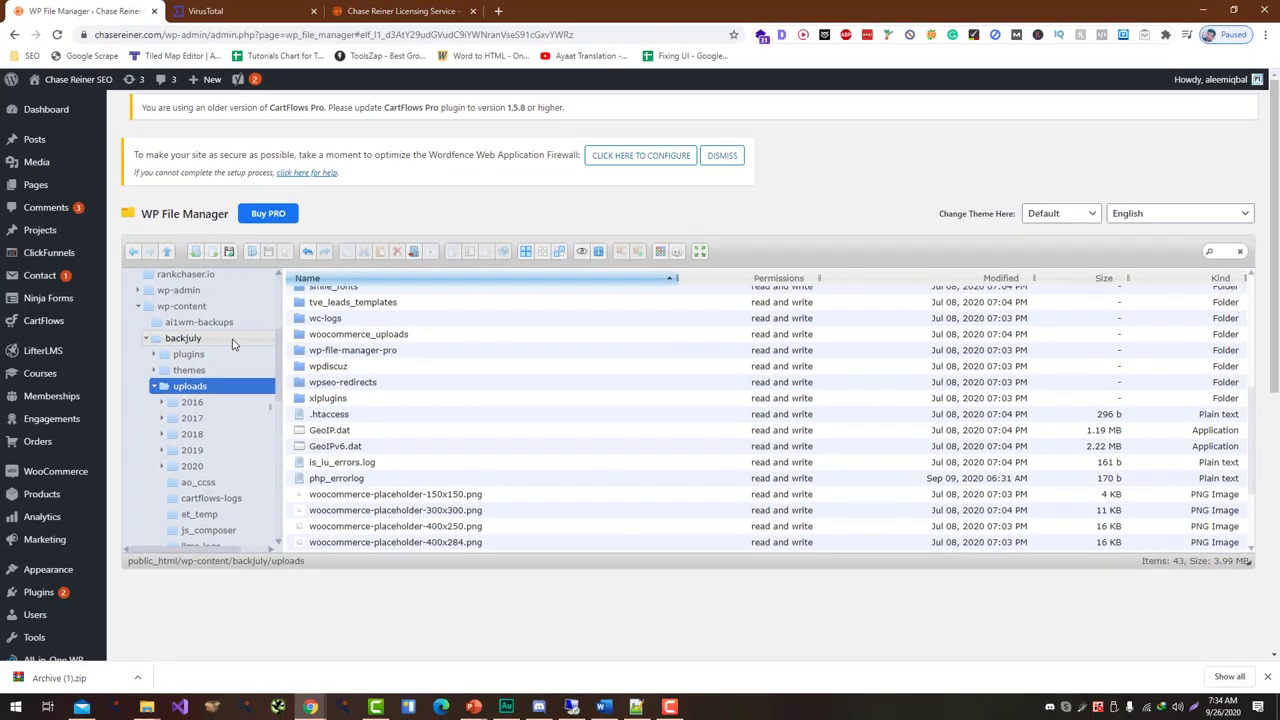
click(114, 336)
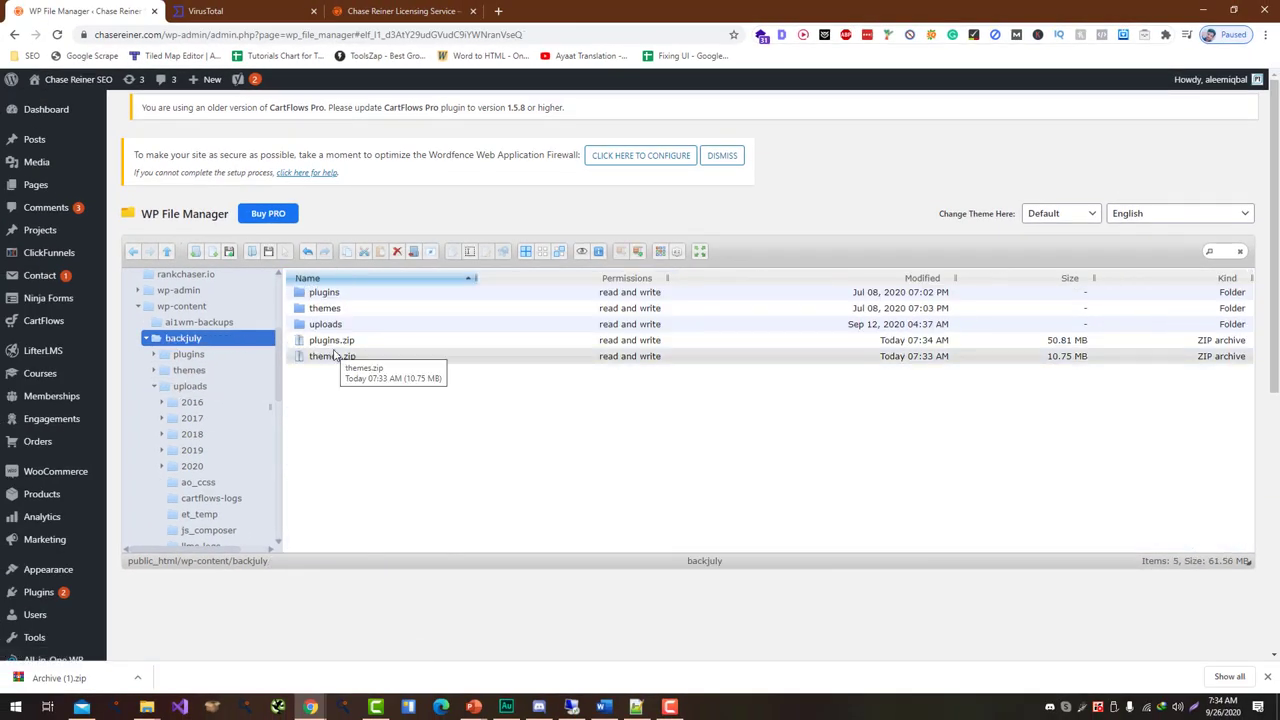
Download themes.zip from the backjuly folder.
click(336, 357)
right_click(336, 357)
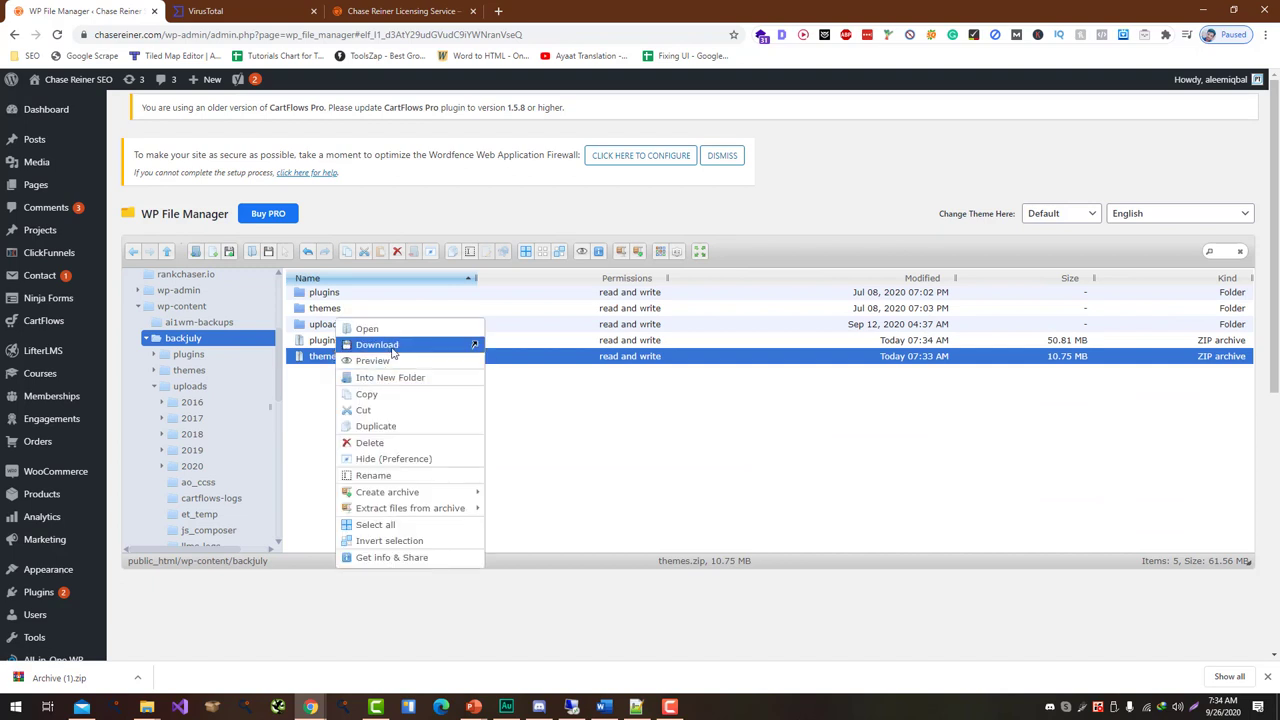
click(395, 339)
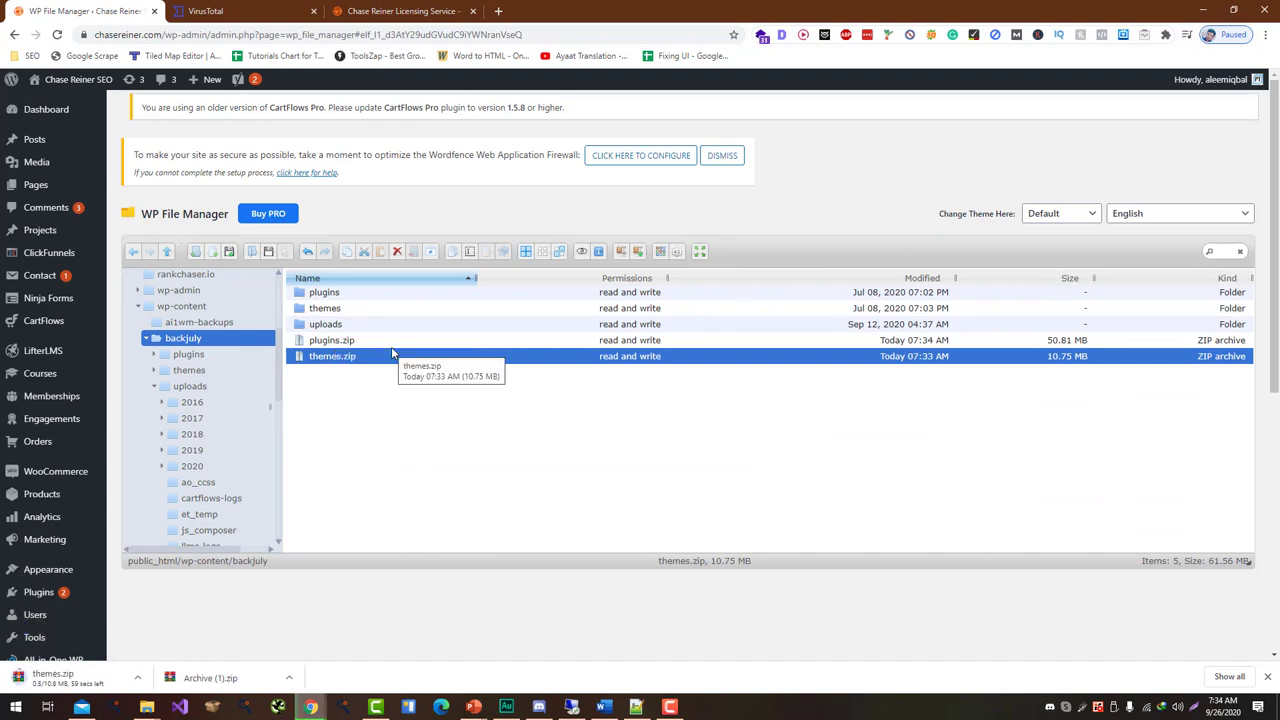
key(ctrl+t)
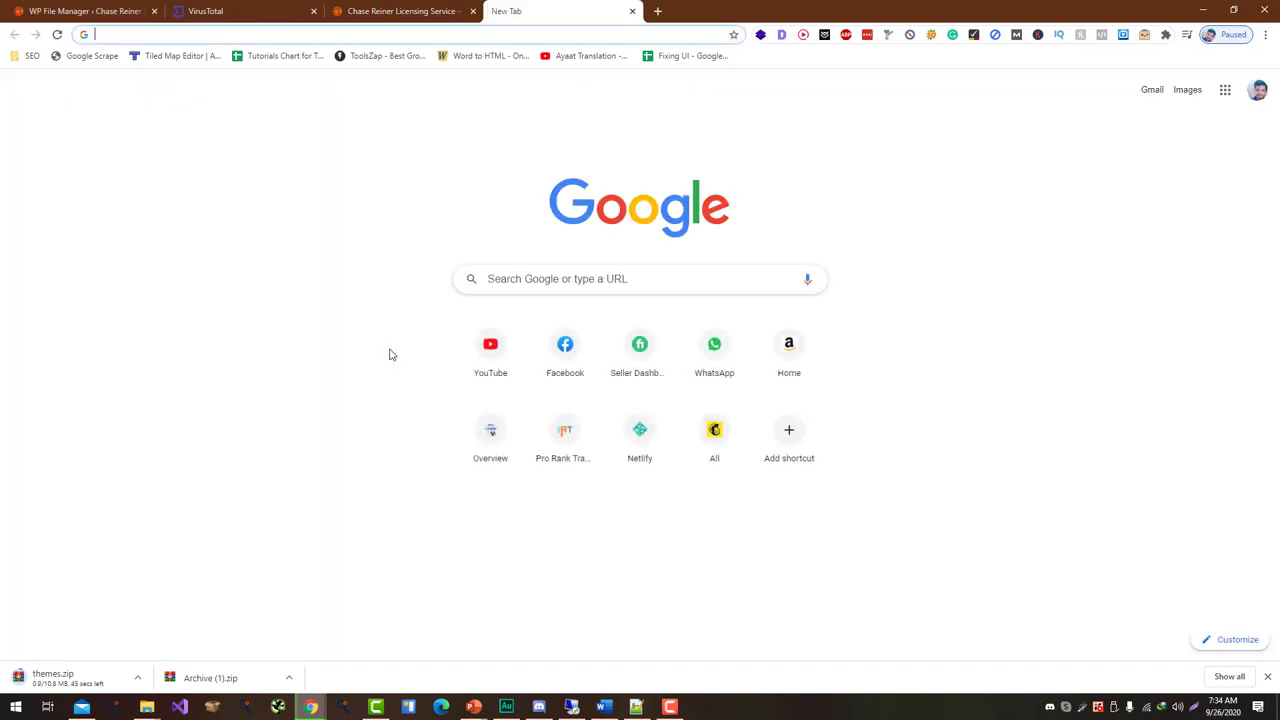
text(virust)
key(Return)
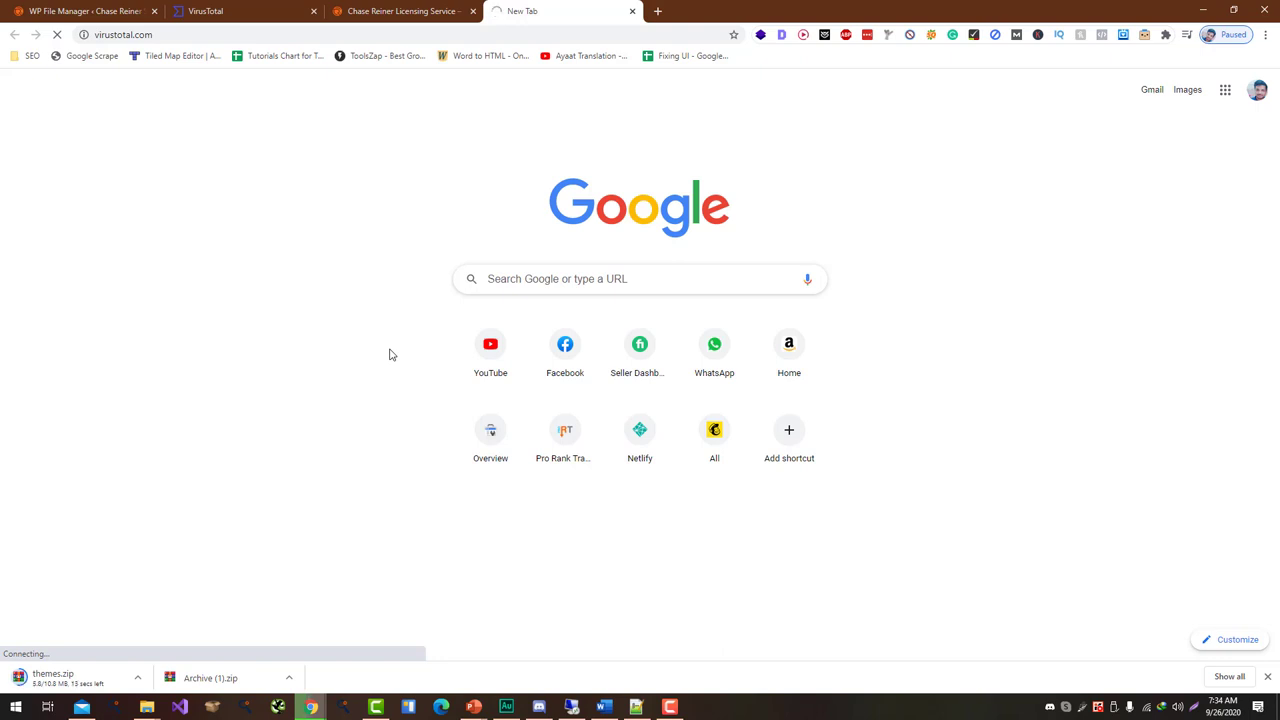
middle_click(525, 8)
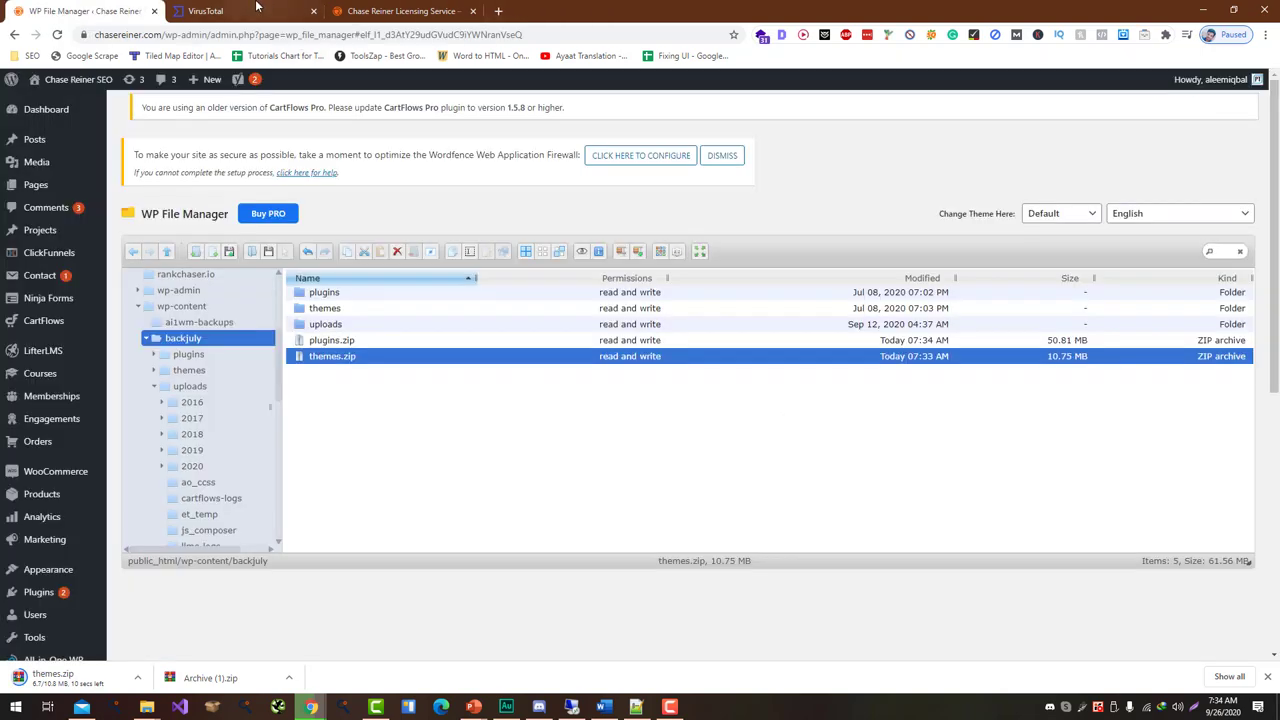
Switch to the already open VirusTotal page and submit the downloaded themes.zip for scanning.
click(215, 11)
click(21, 88)
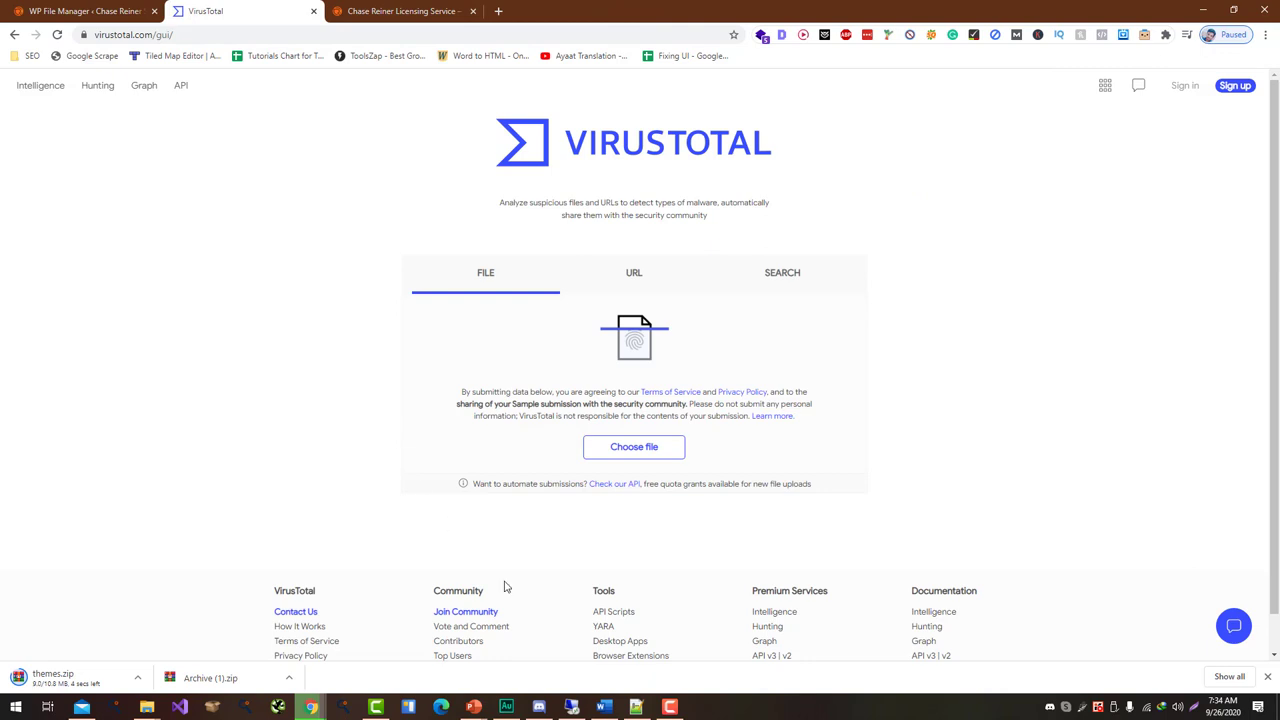
click(670, 707)
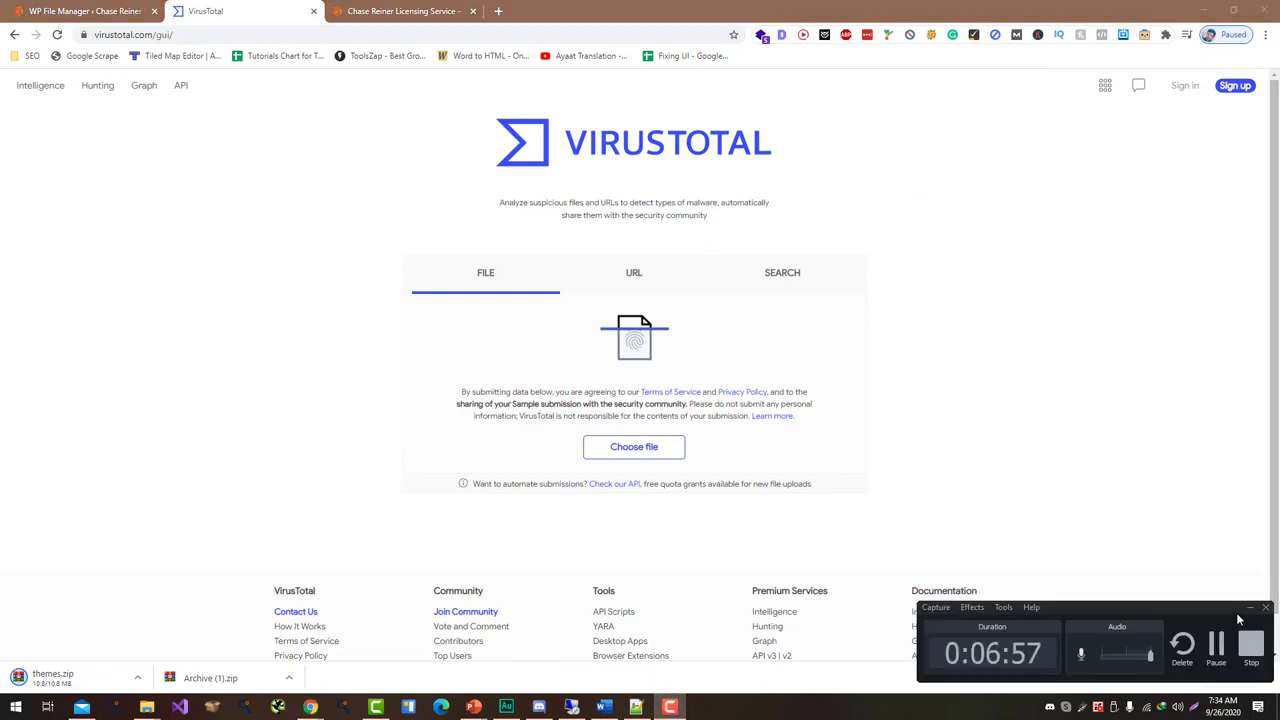
click(358, 645)
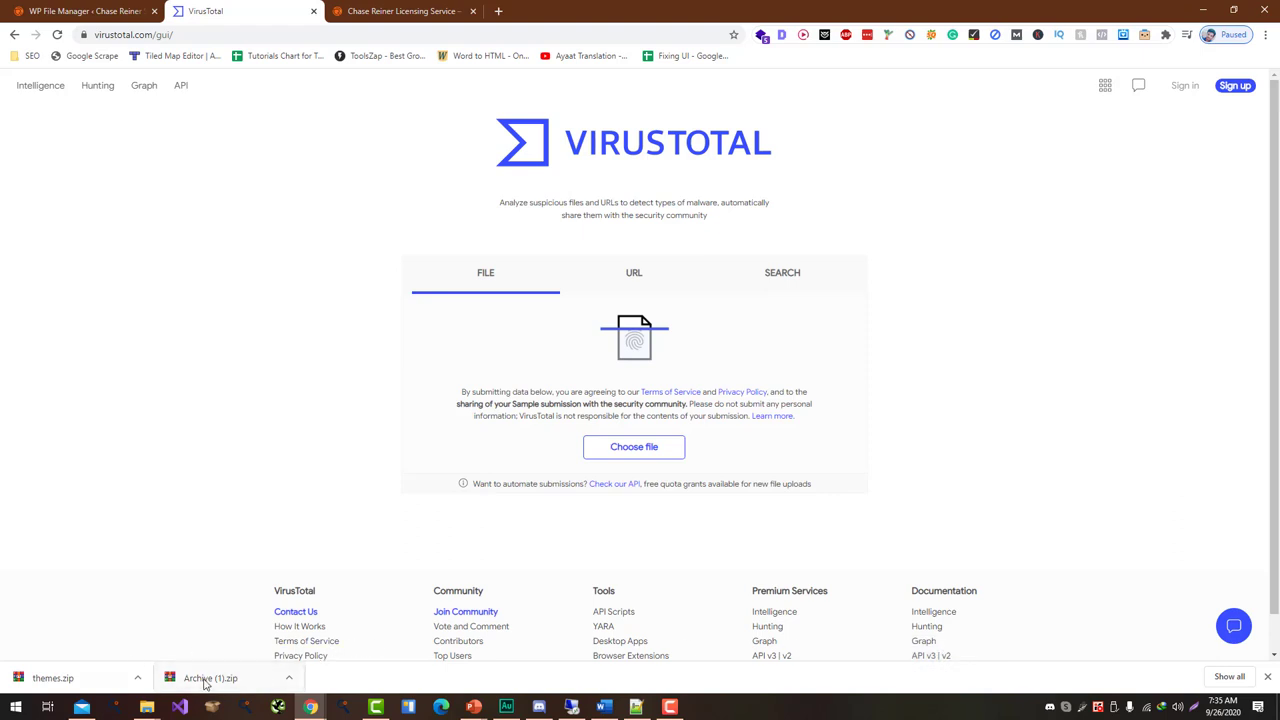
drag(80, 678, 566, 346)
Download plugins.zip from the backjuly folder in WP File Manager, and check the themes.zip report on VirusTotal.
click(90, 8)
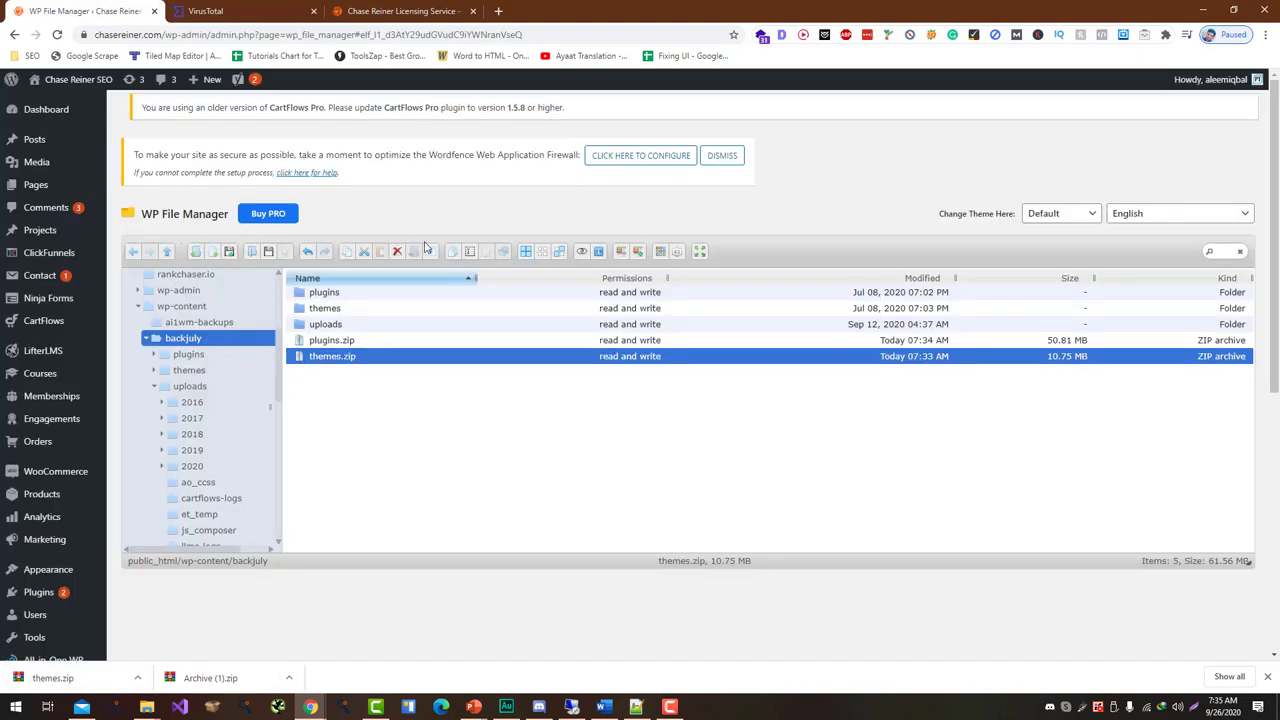
click(354, 341)
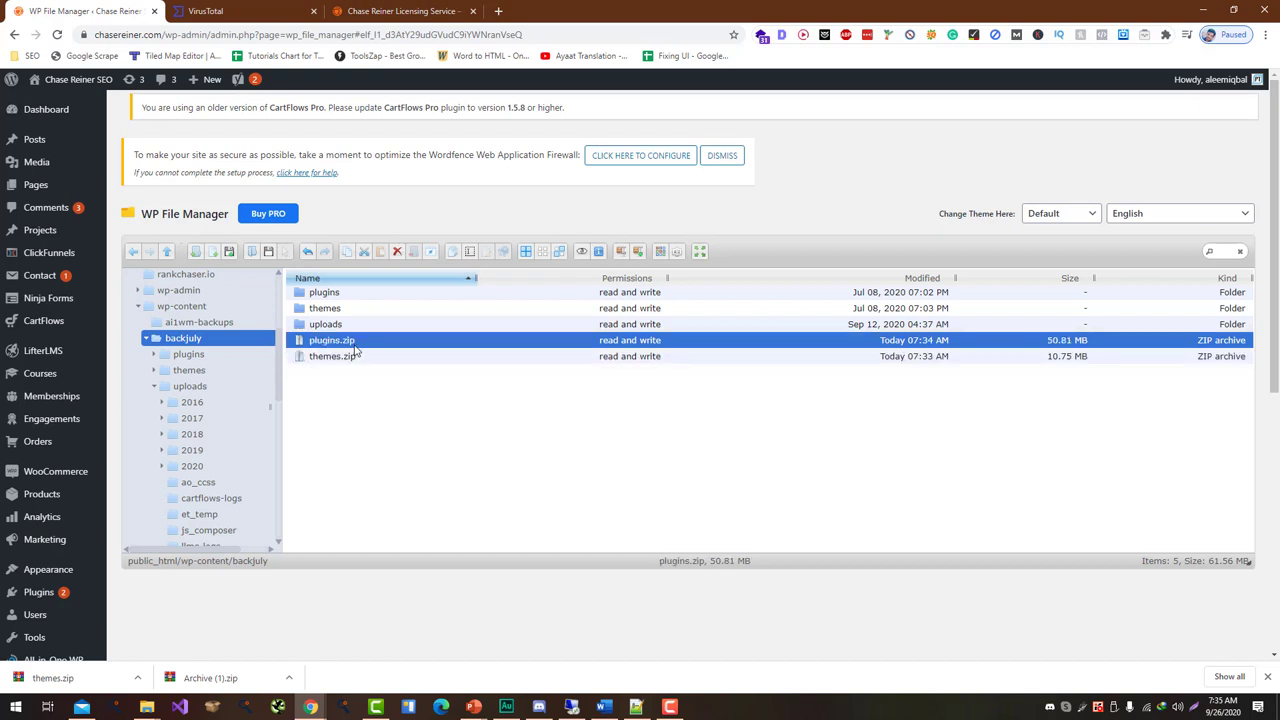
right_click(356, 341)
click(399, 346)
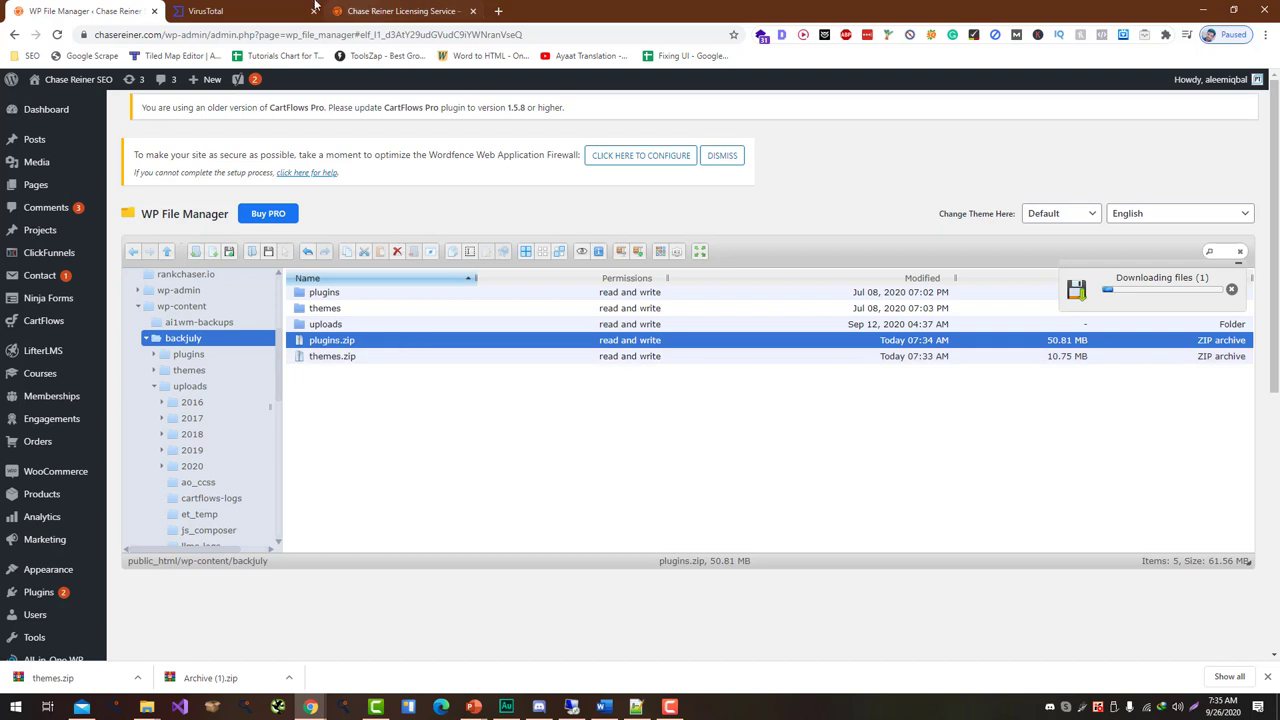
click(293, 8)
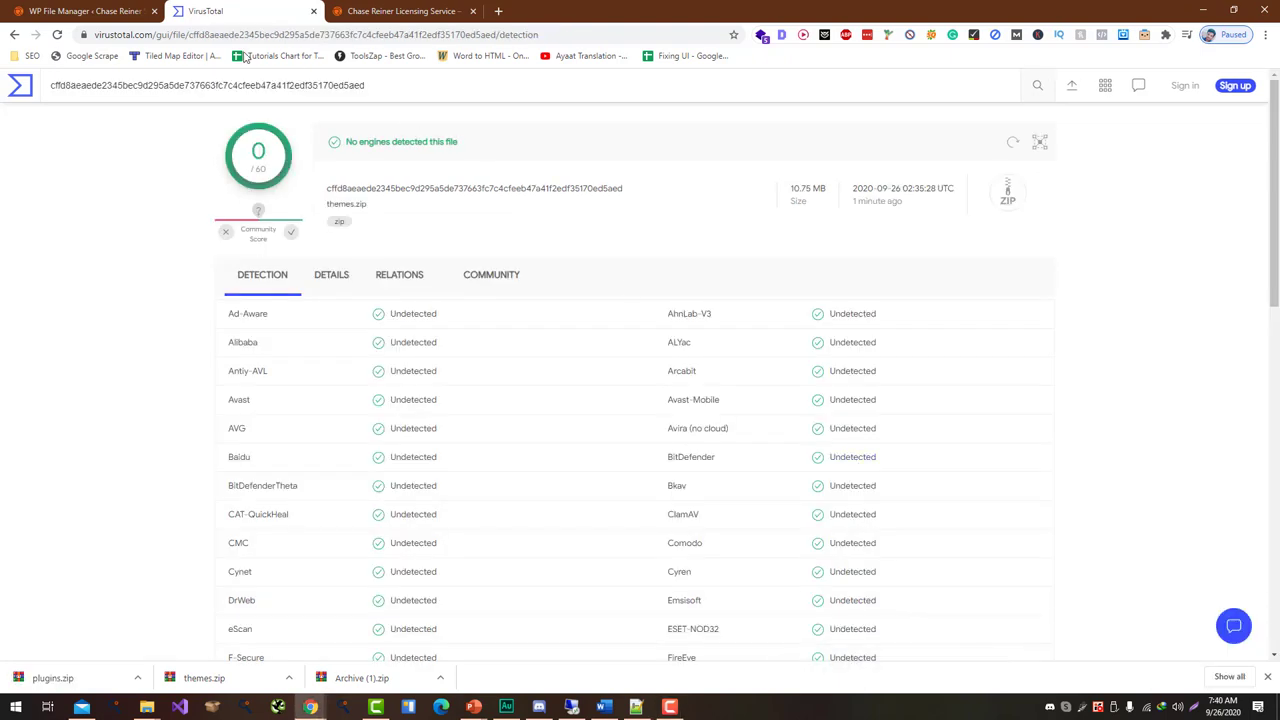
Back in WP File Manager, permanently delete the php_errorlog file from backjuly's uploads folder.
click(85, 11)
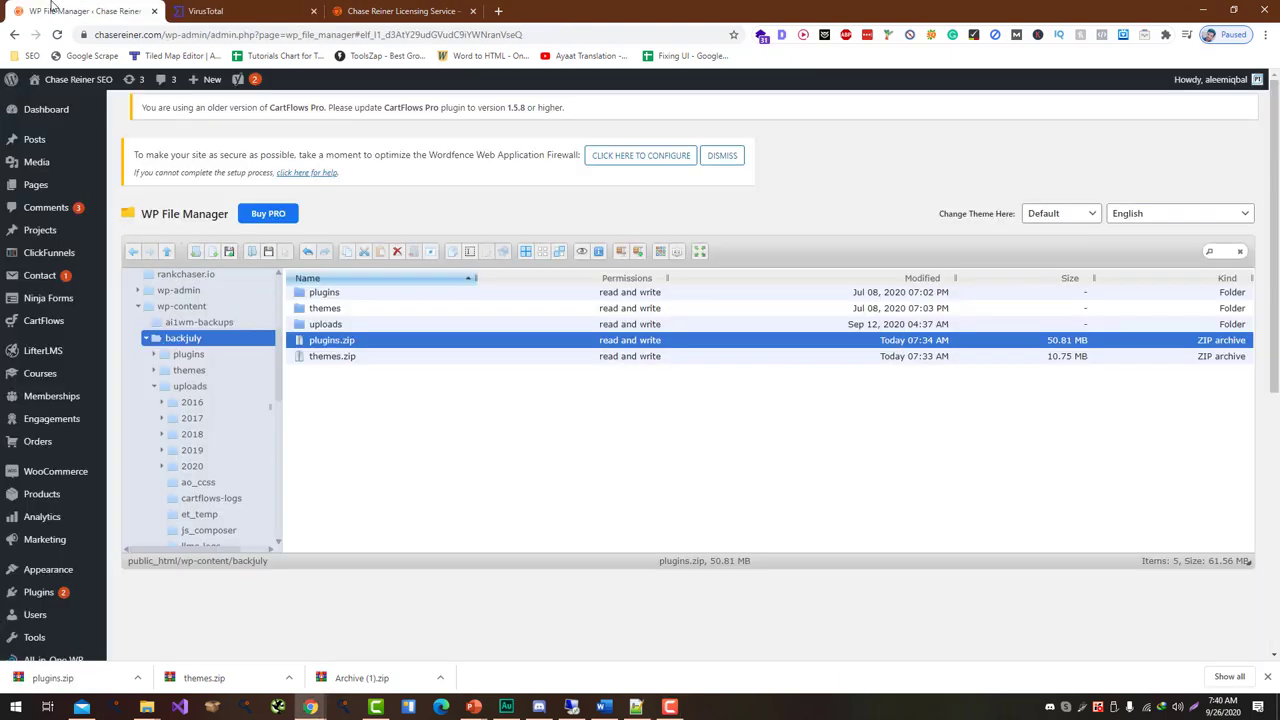
click(361, 329)
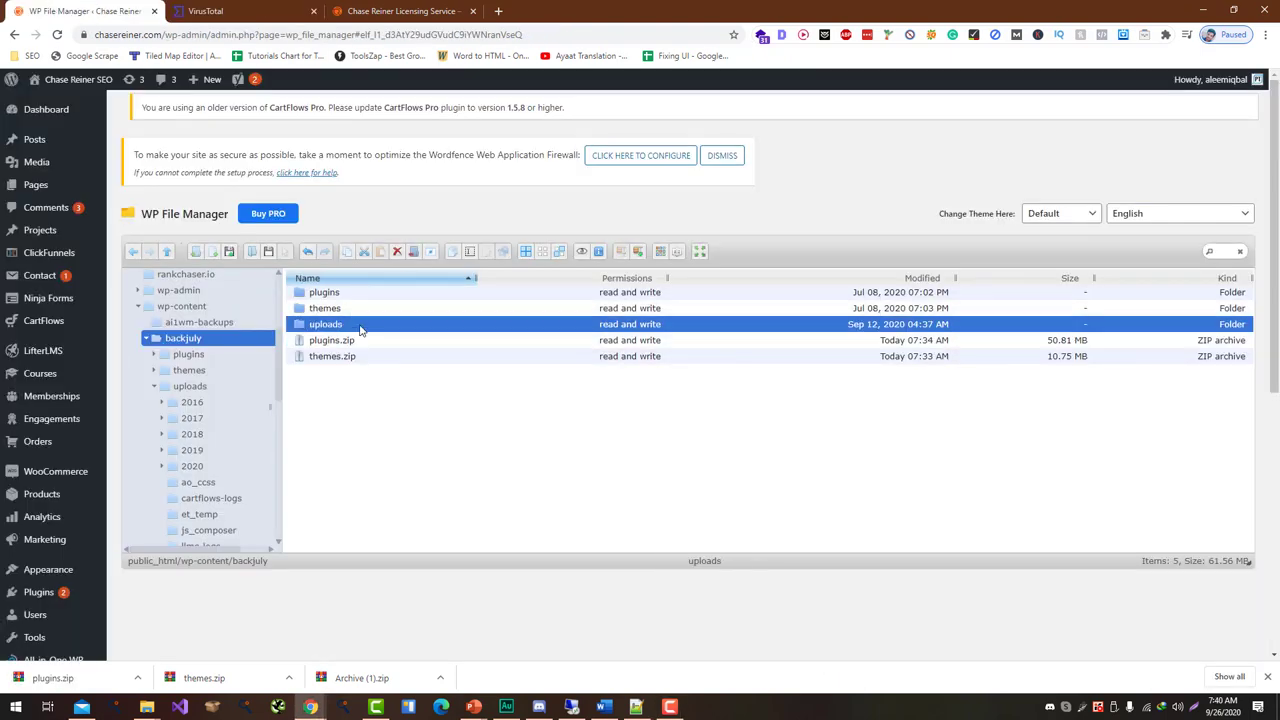
double_click(361, 329)
scroll(365, 340, down, 5)
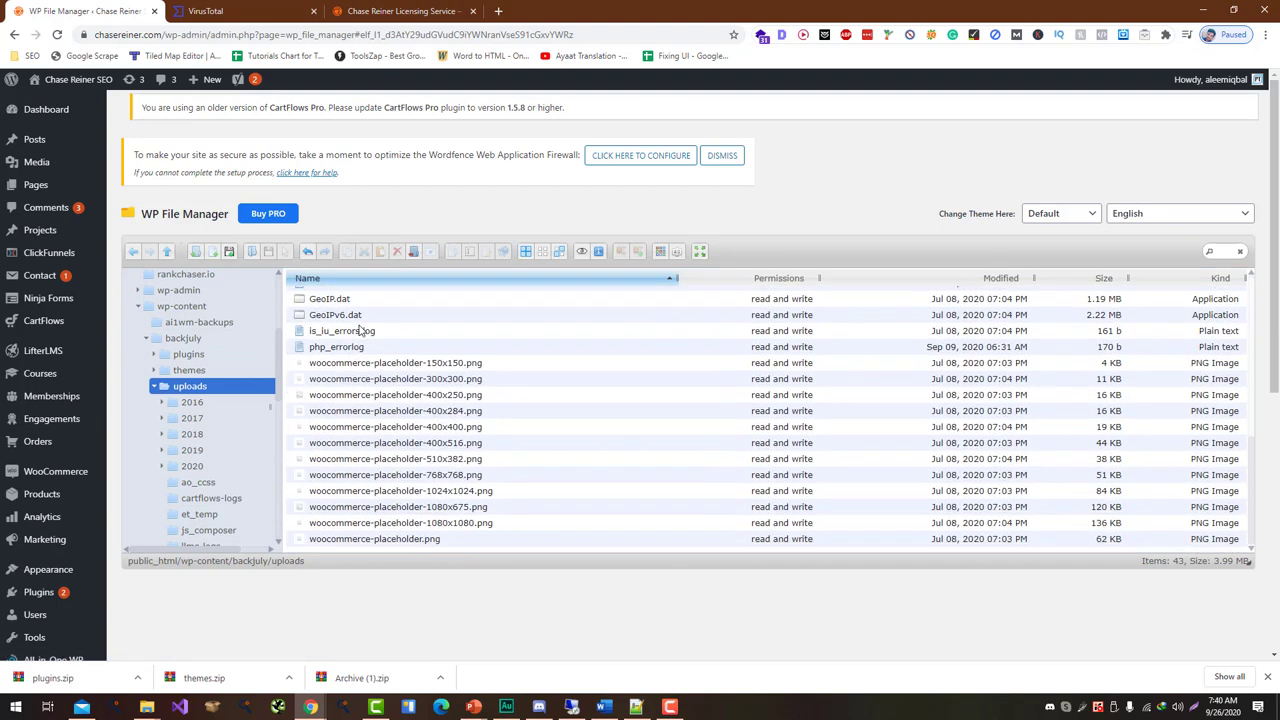
scroll(369, 350, up, 2)
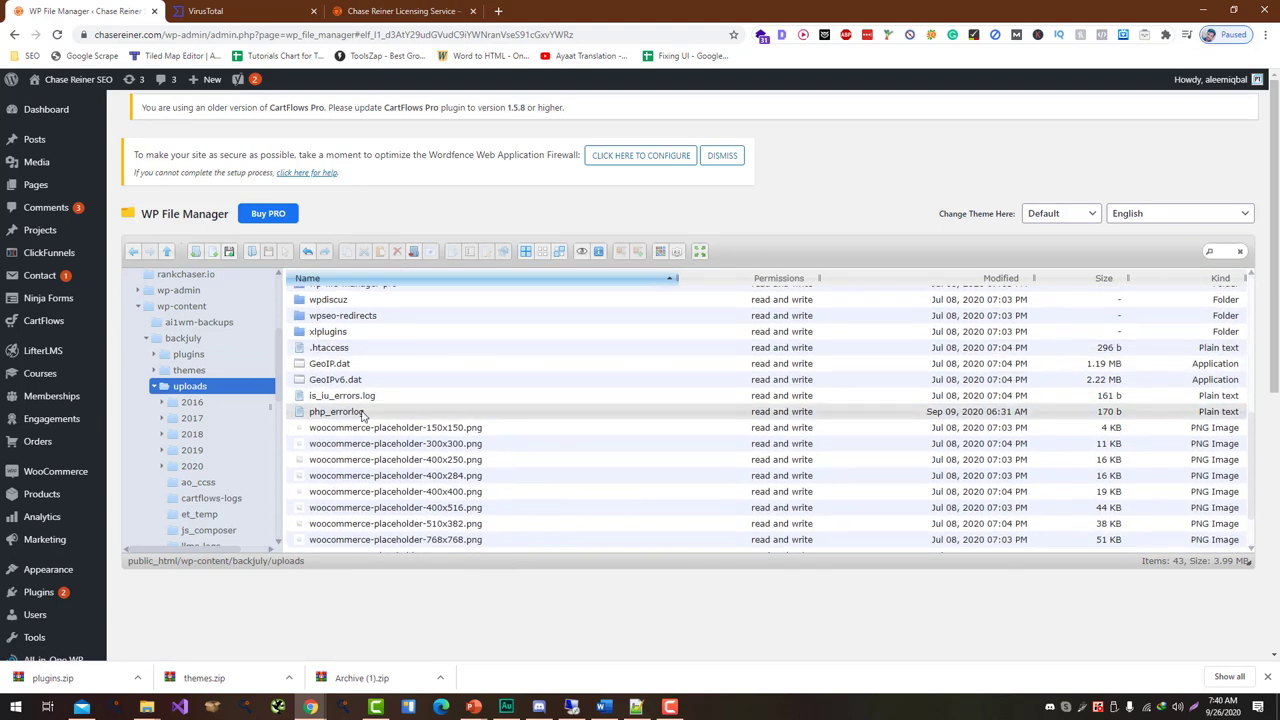
click(363, 413)
key(Delete)
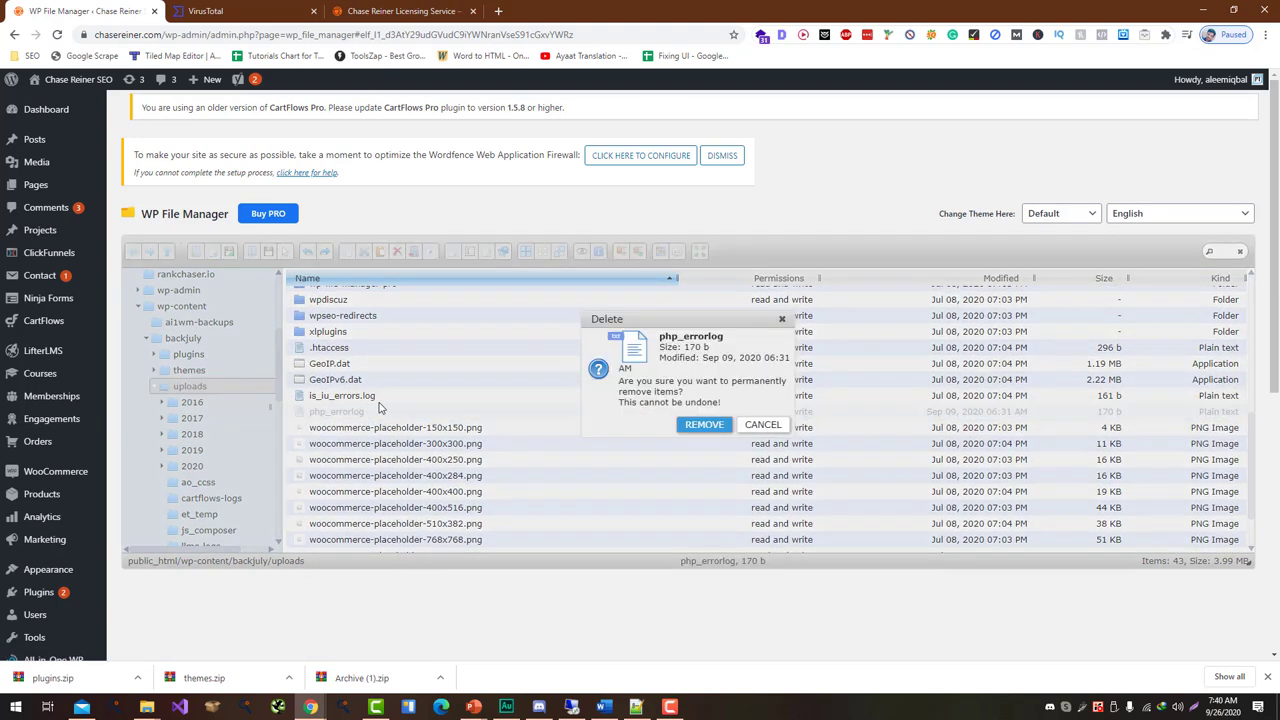
key(Return)
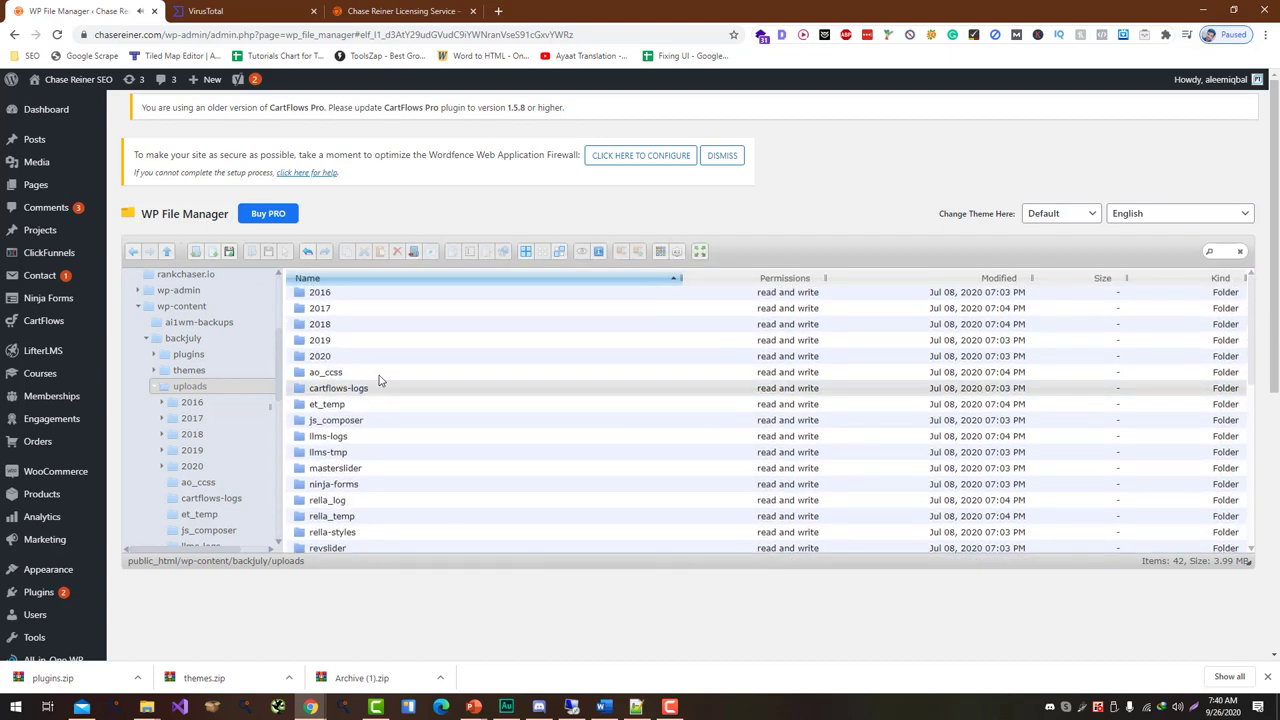
Search backjuly's uploads folder and its subfolders for file names containing .php.
click(1224, 252)
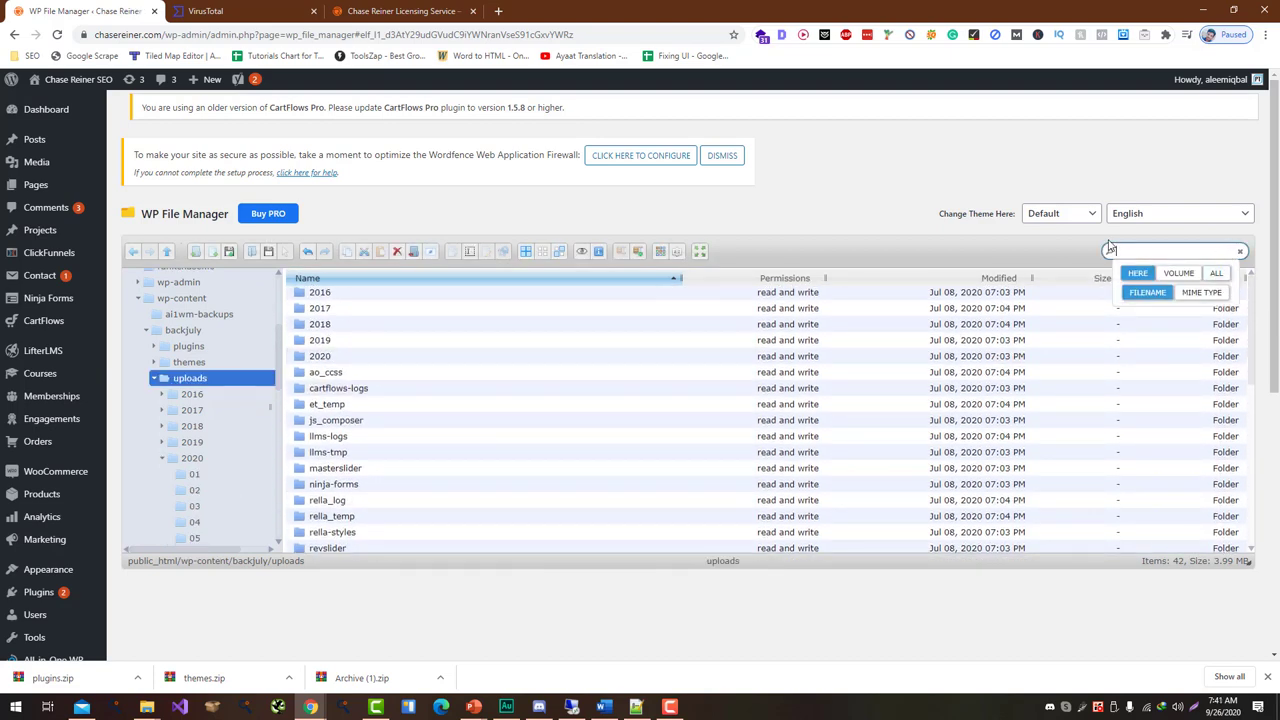
text(.php)
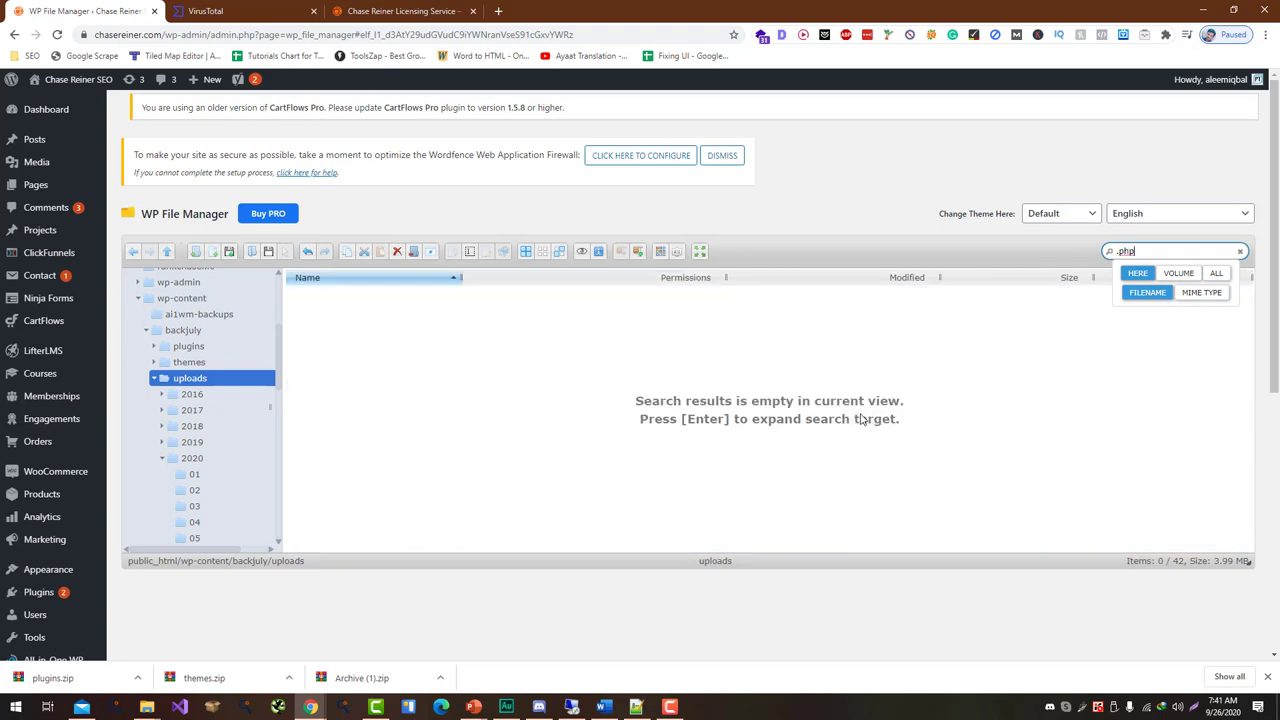
key(Return)
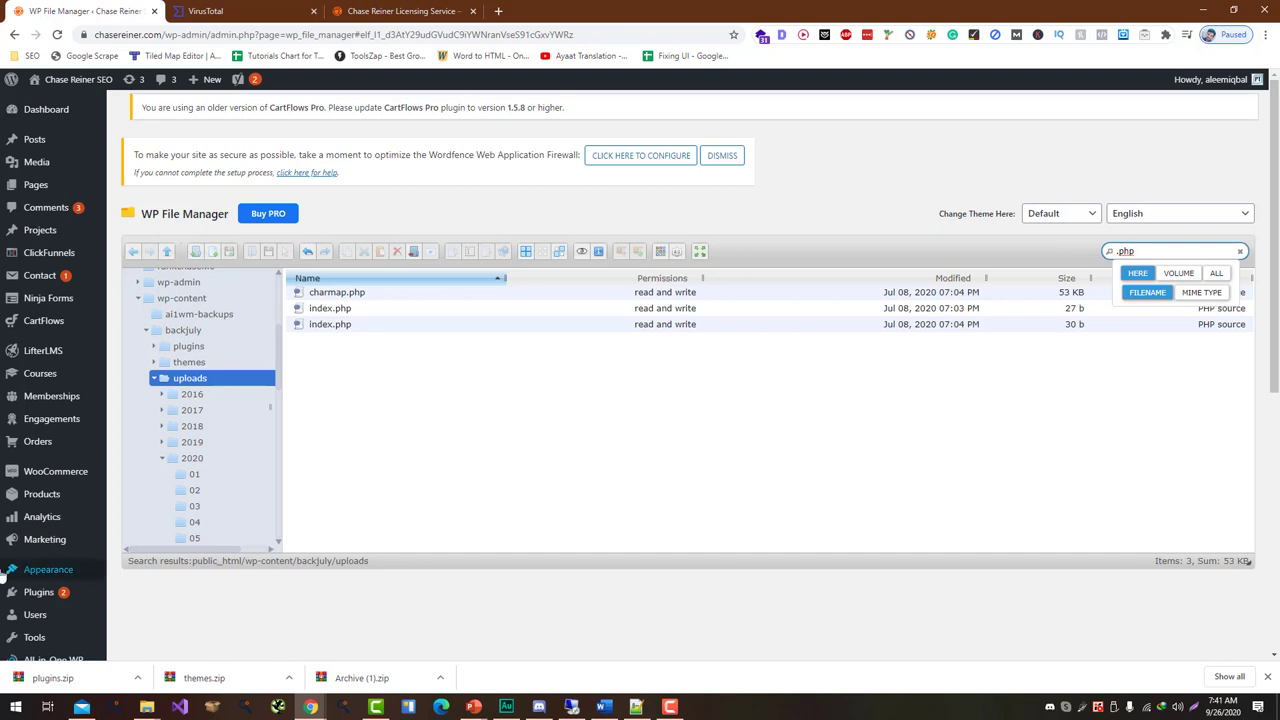
Inspect the code of the index.php from smile_fonts/Defaults in the code editor and close it without saving.
click(320, 330)
right_click(320, 335)
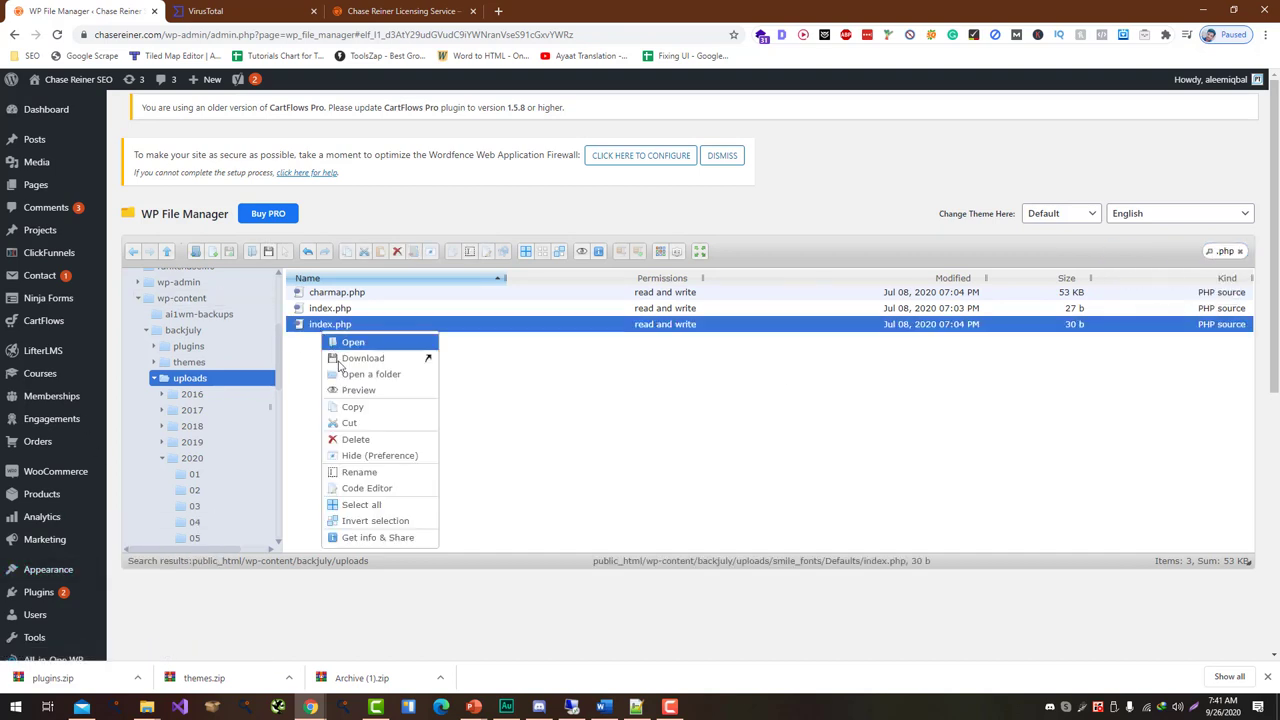
click(383, 489)
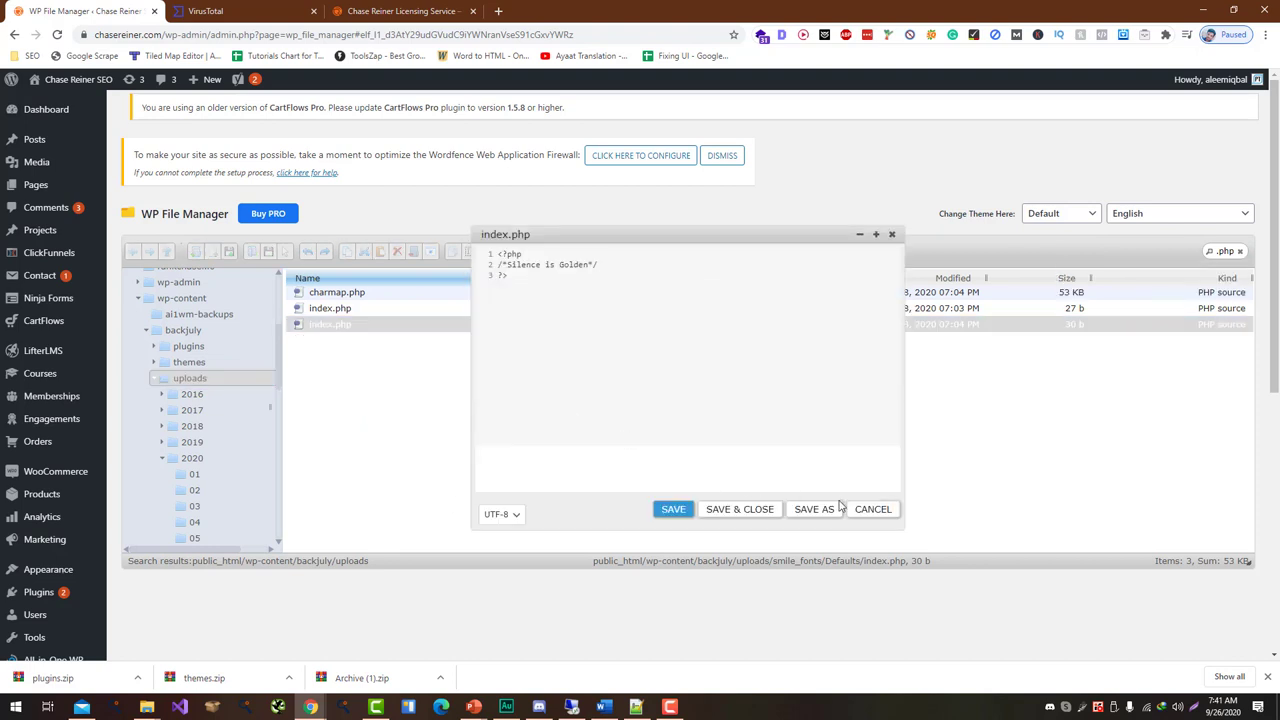
click(871, 509)
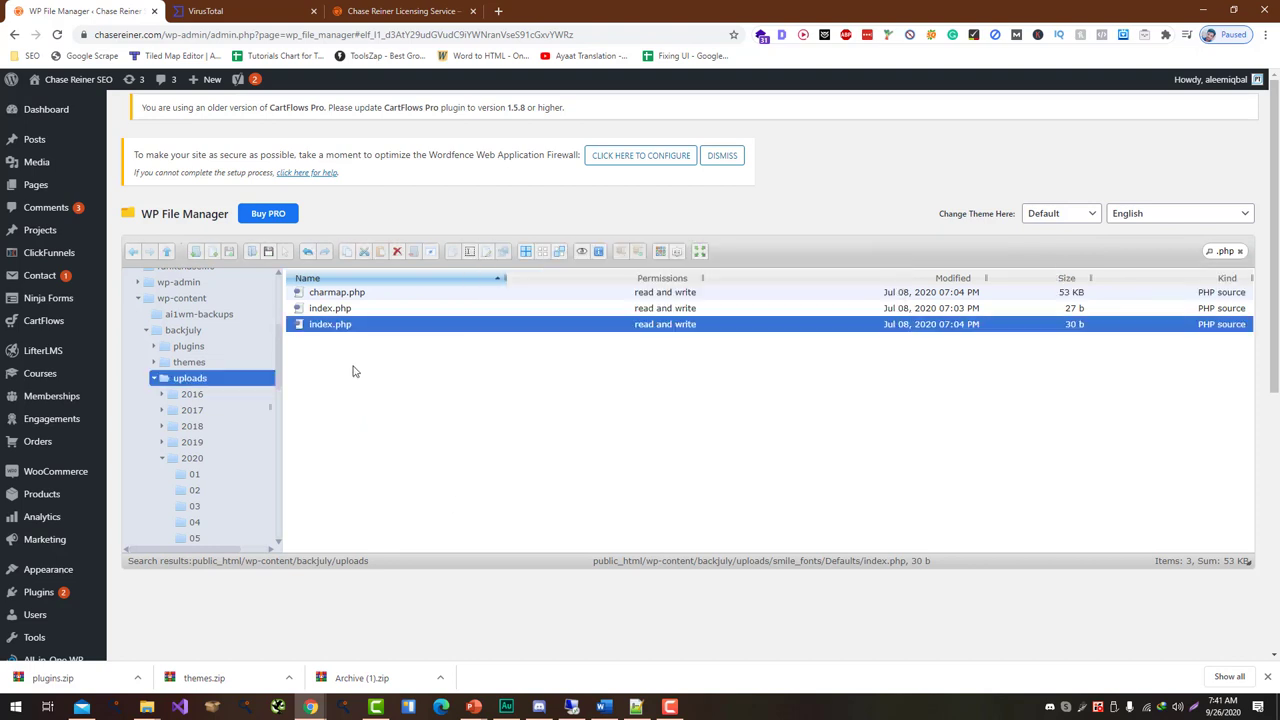
Inspect the code of the index.php from wpseo-redirects in the code editor and close it without saving.
click(325, 310)
right_click(328, 312)
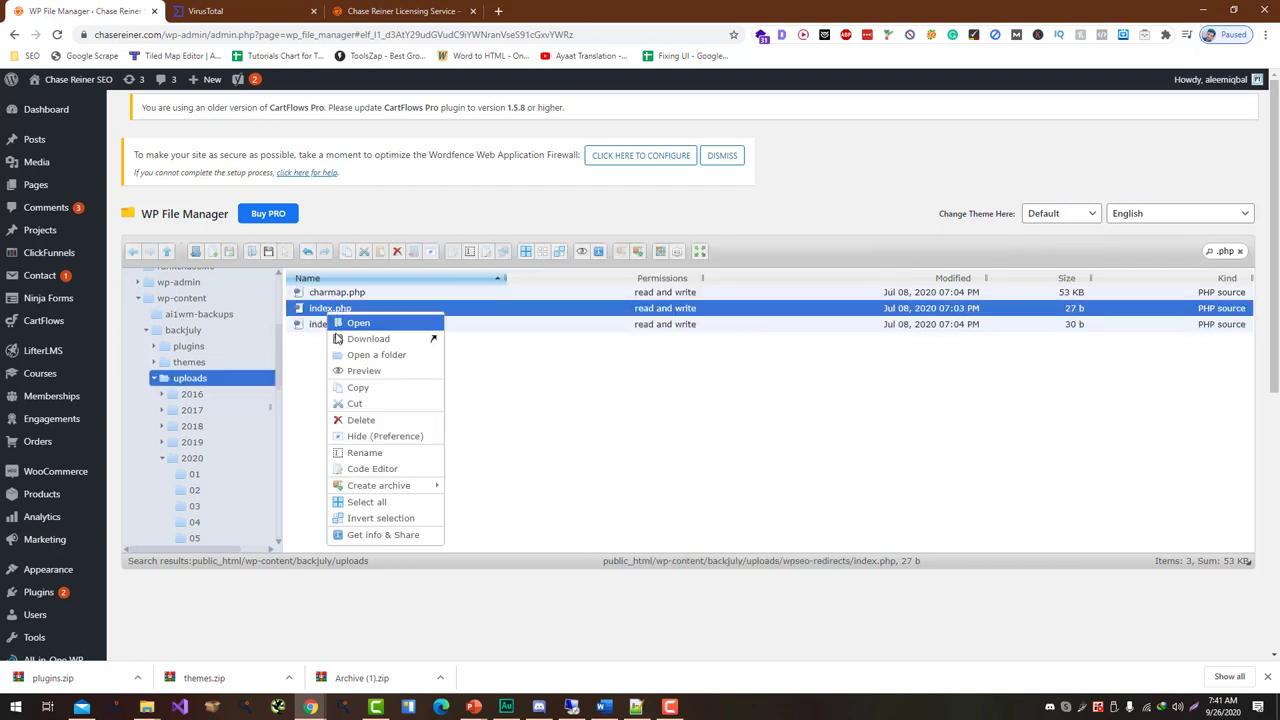
click(373, 468)
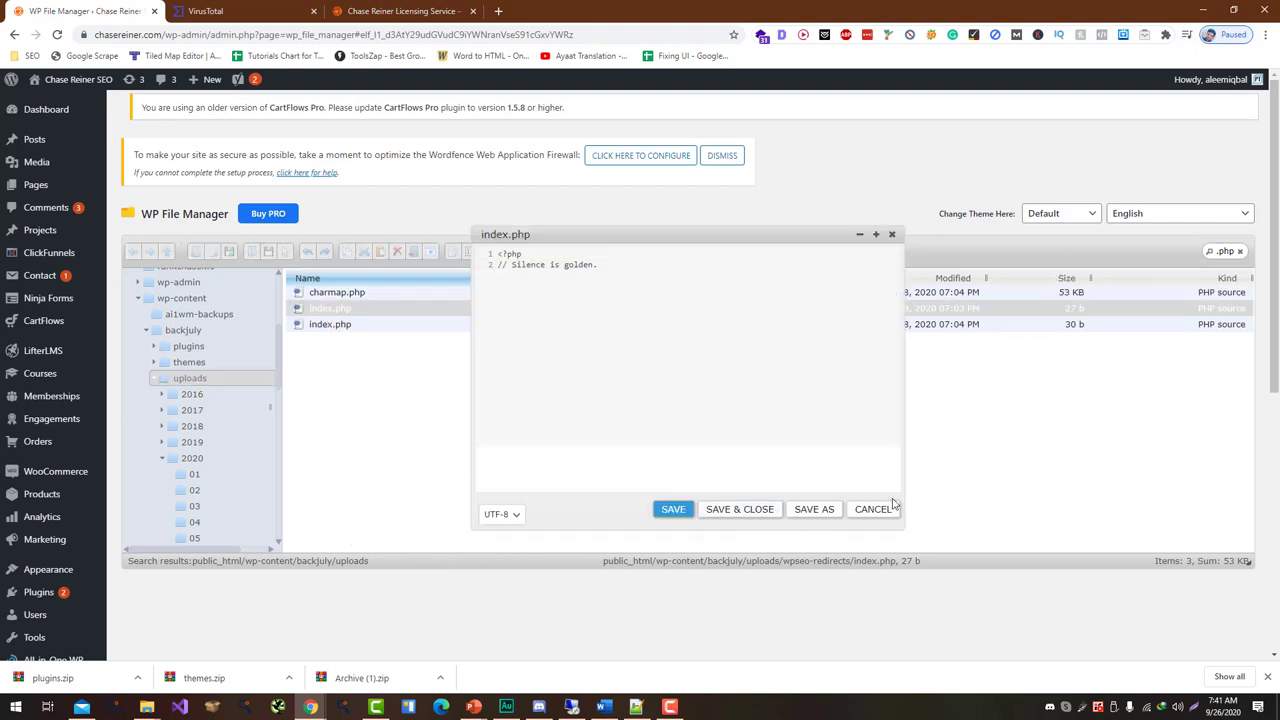
click(873, 509)
Examine the code of charmap.php through to its last lines in the code editor and close it without saving.
right_click(370, 300)
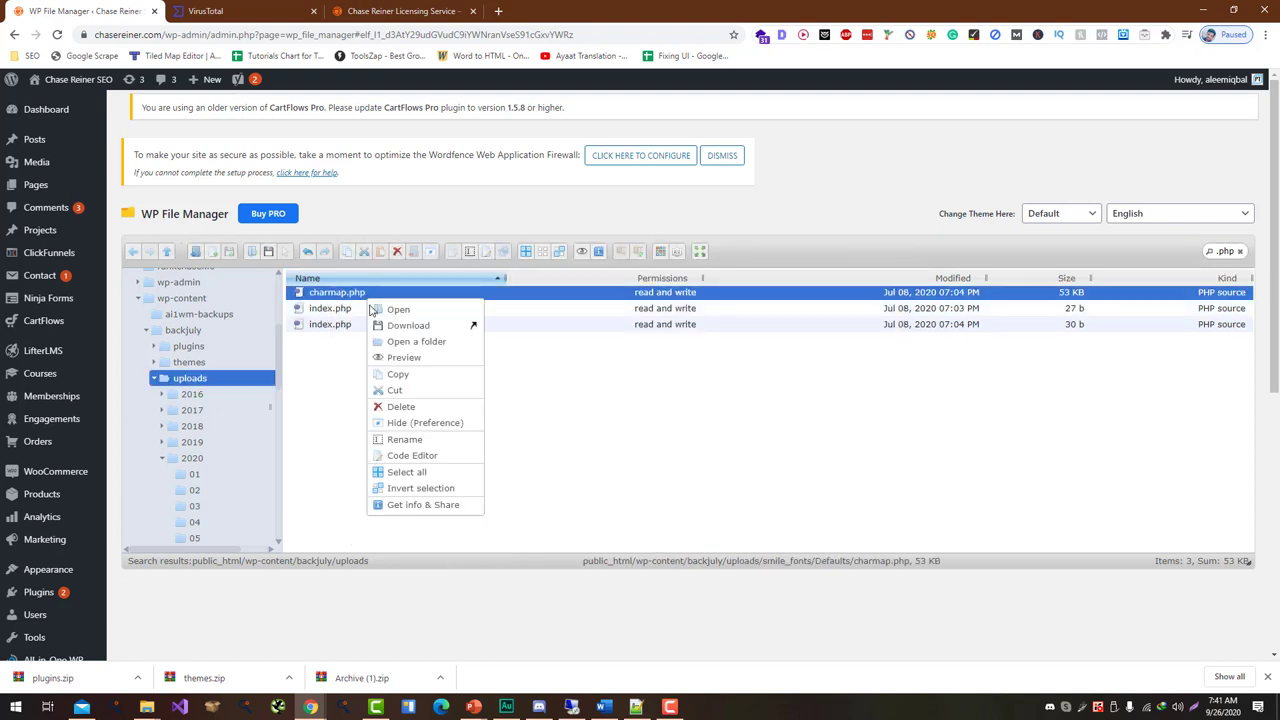
click(420, 457)
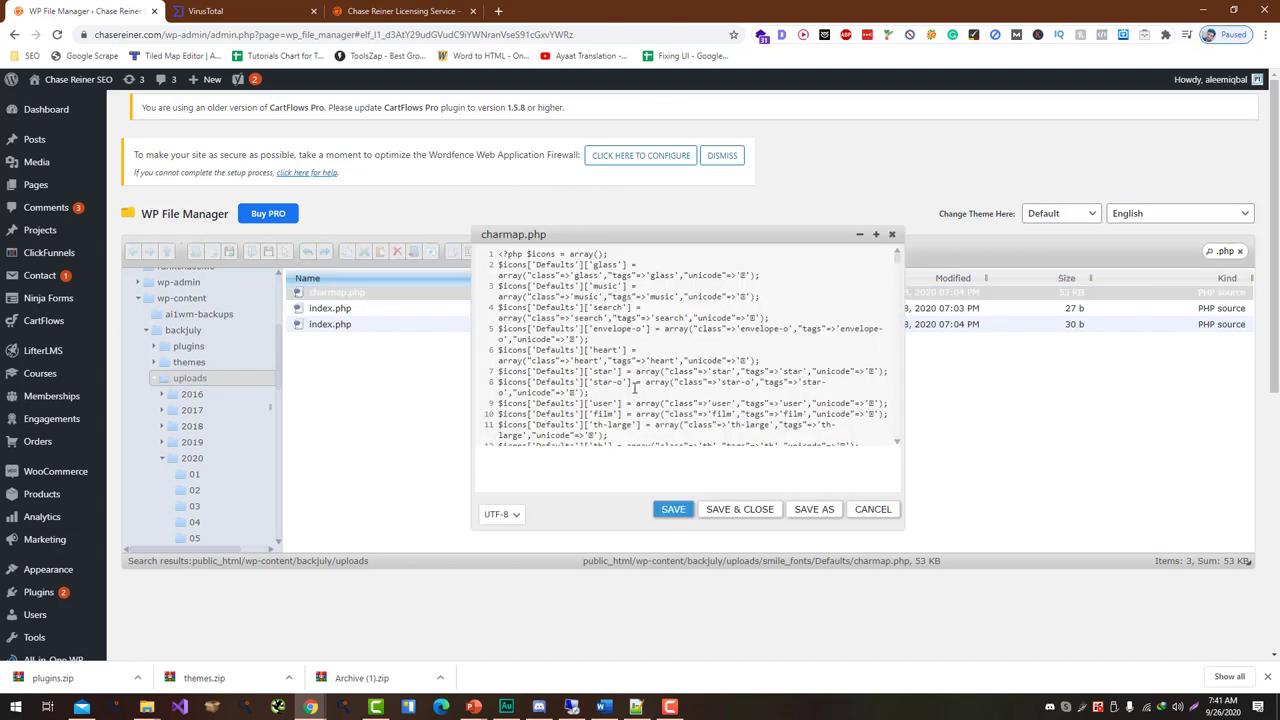
scroll(634, 387, down, 15)
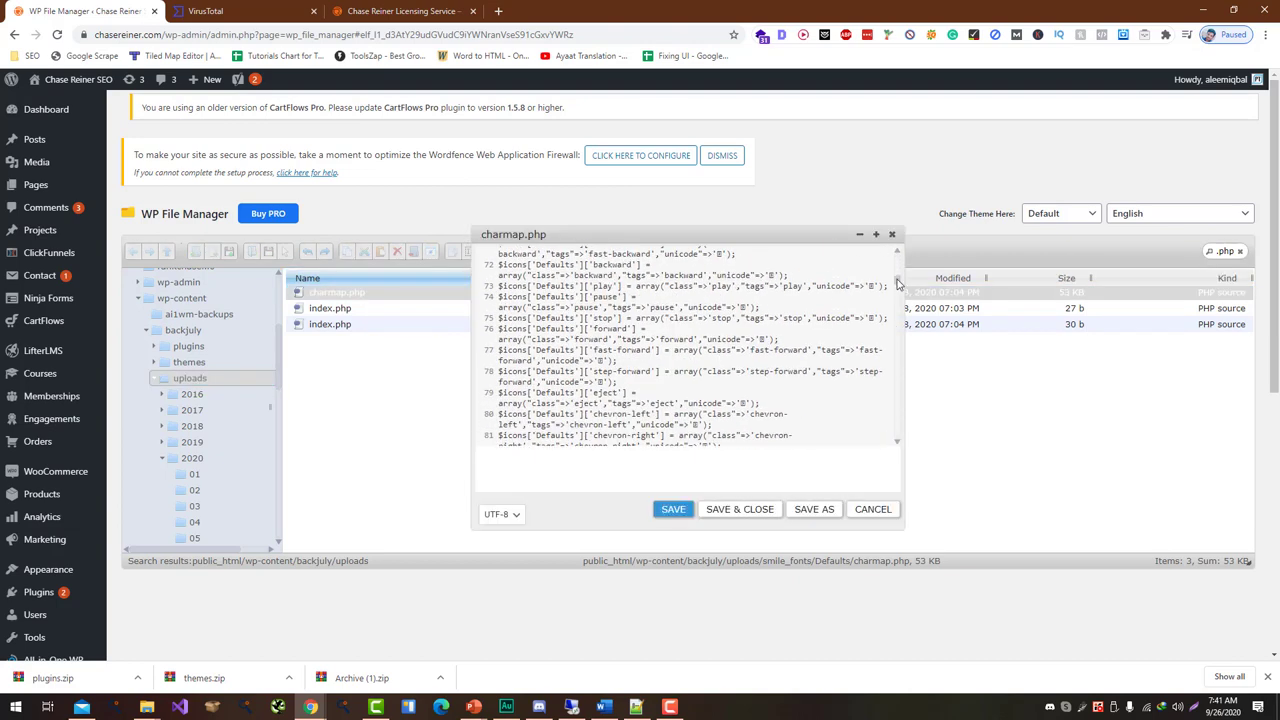
drag(897, 284, 898, 436)
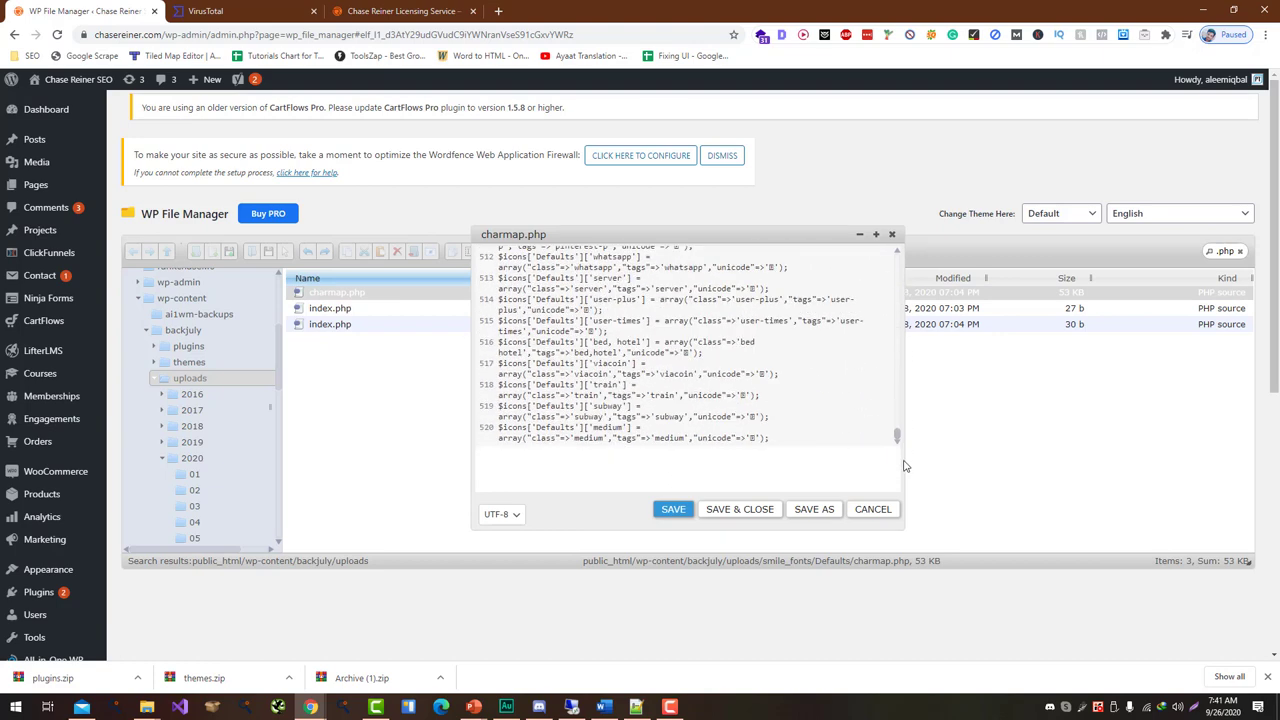
click(886, 509)
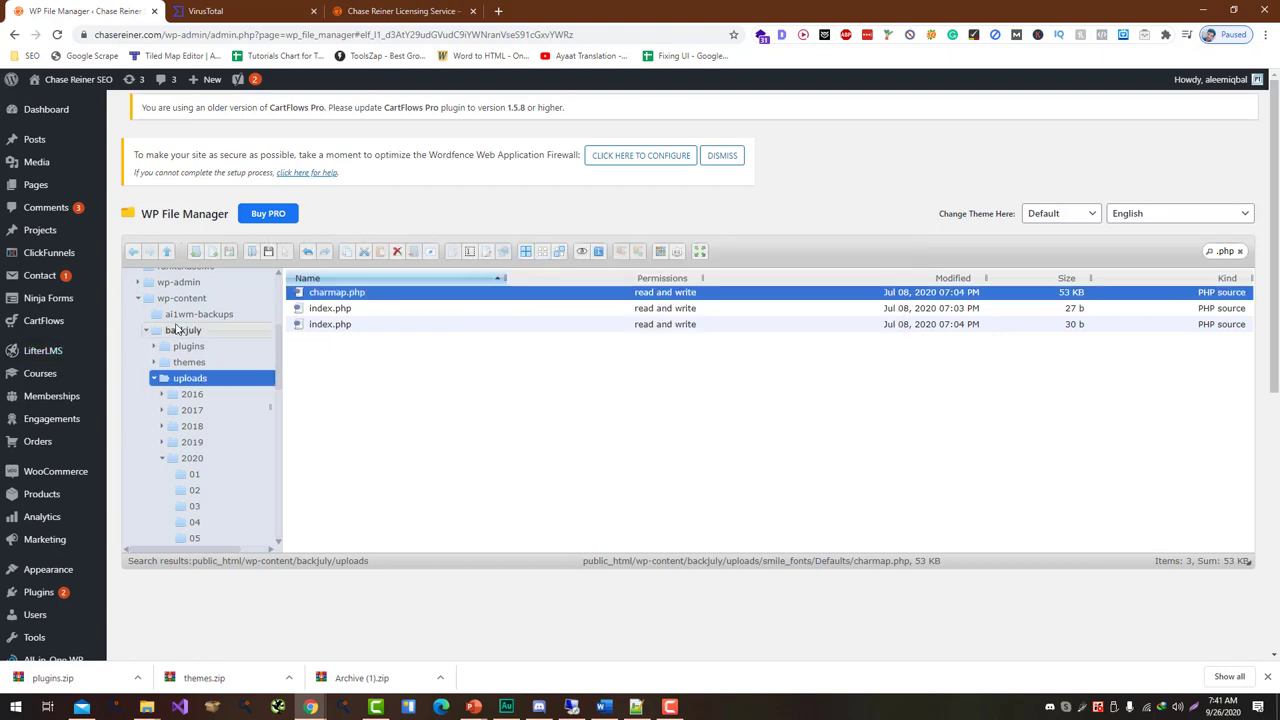
Try to delete the plugins and themes folders inside wp-content/backjuly.
click(177, 330)
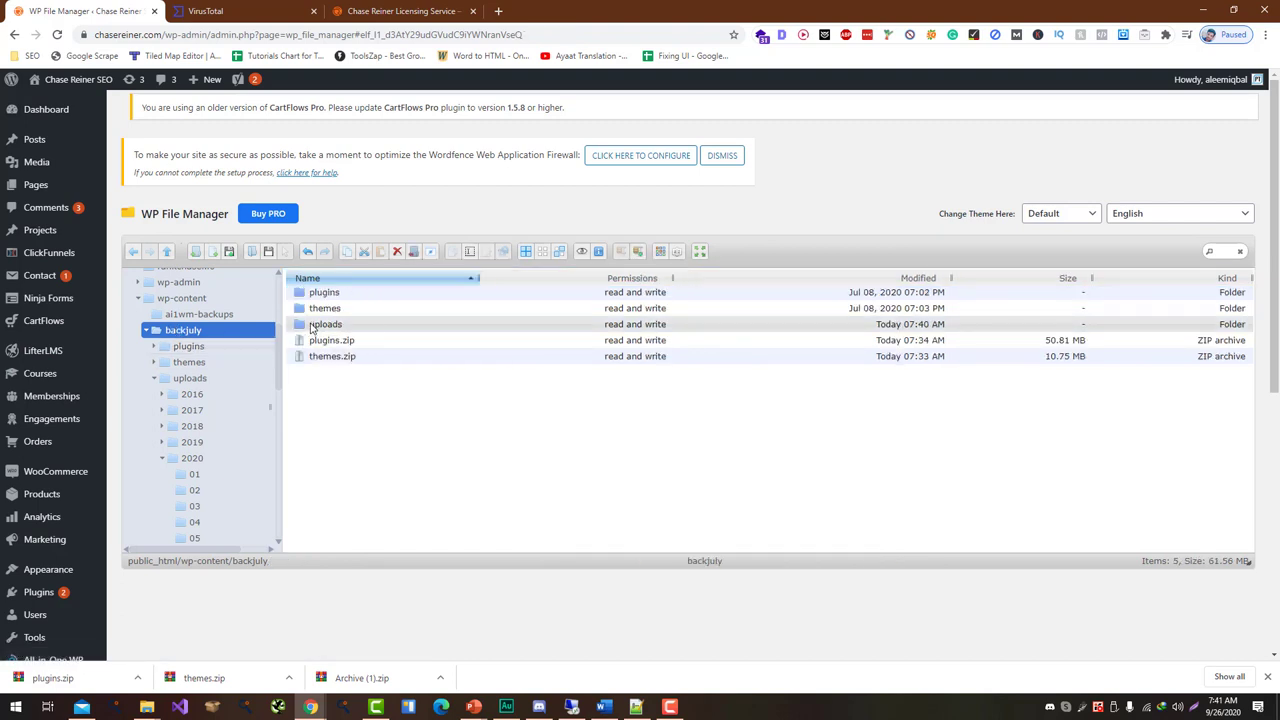
click(322, 307)
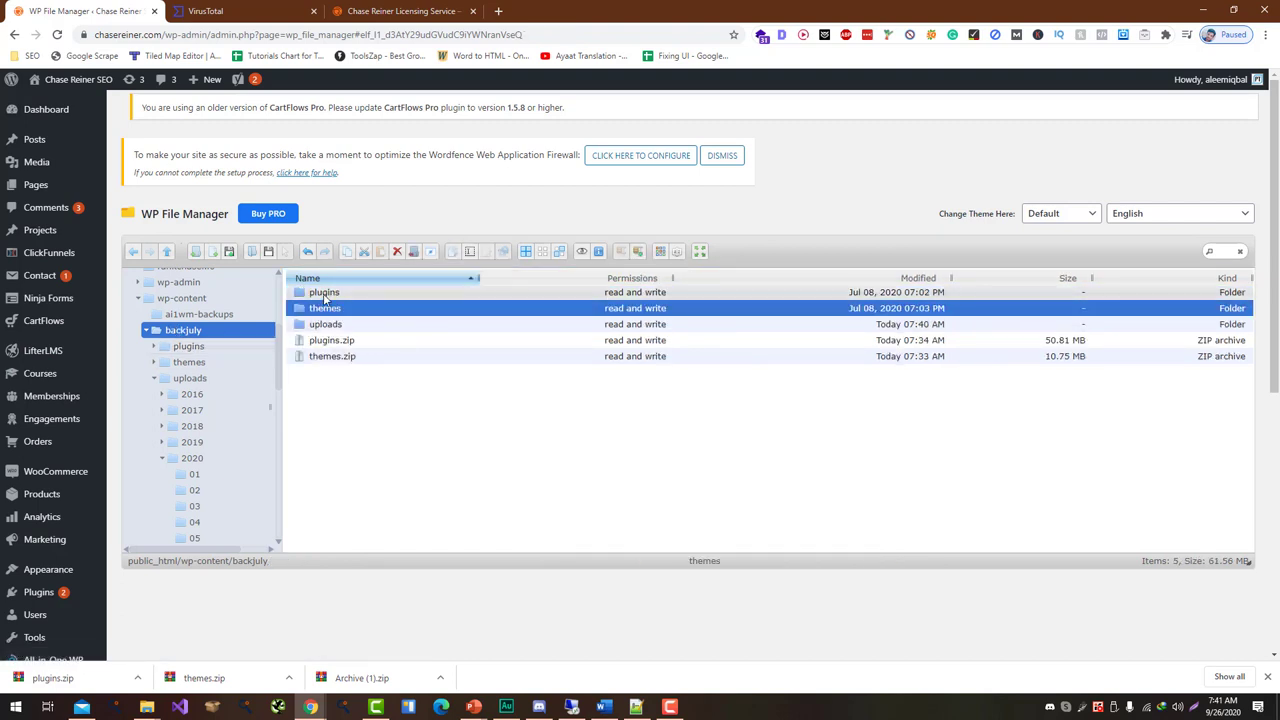
ctrl+click(323, 293)
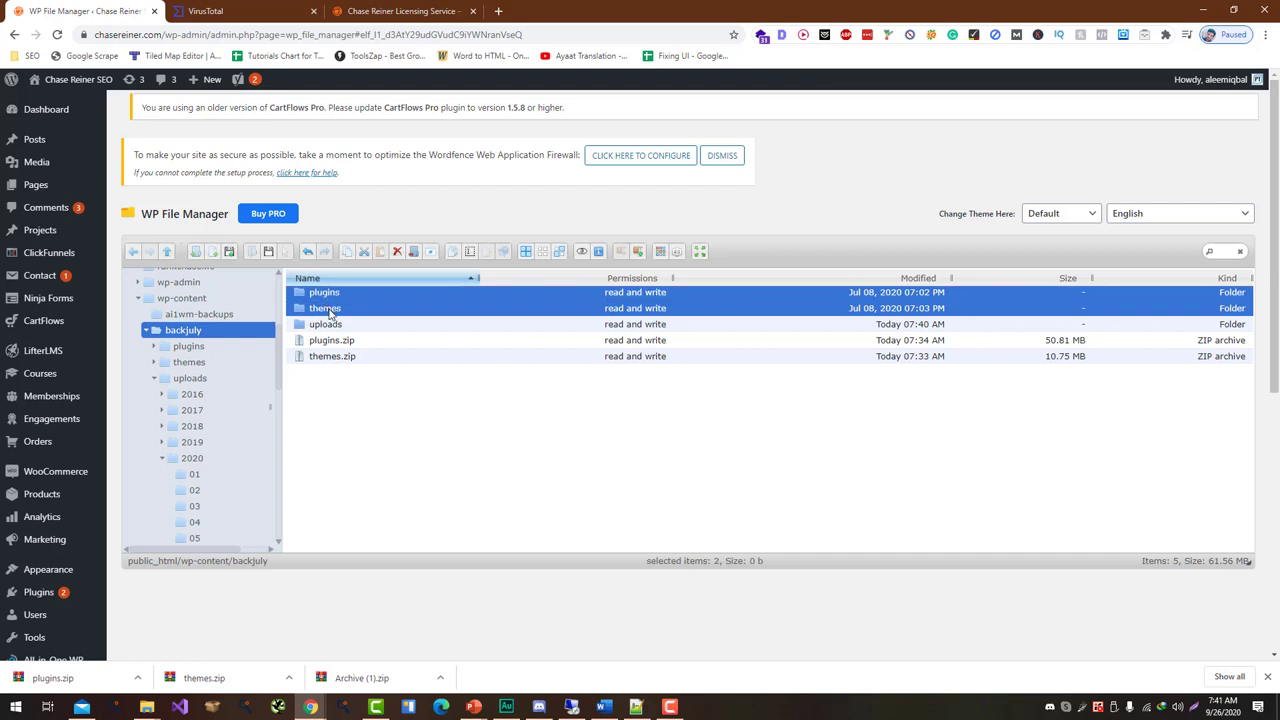
key(Delete)
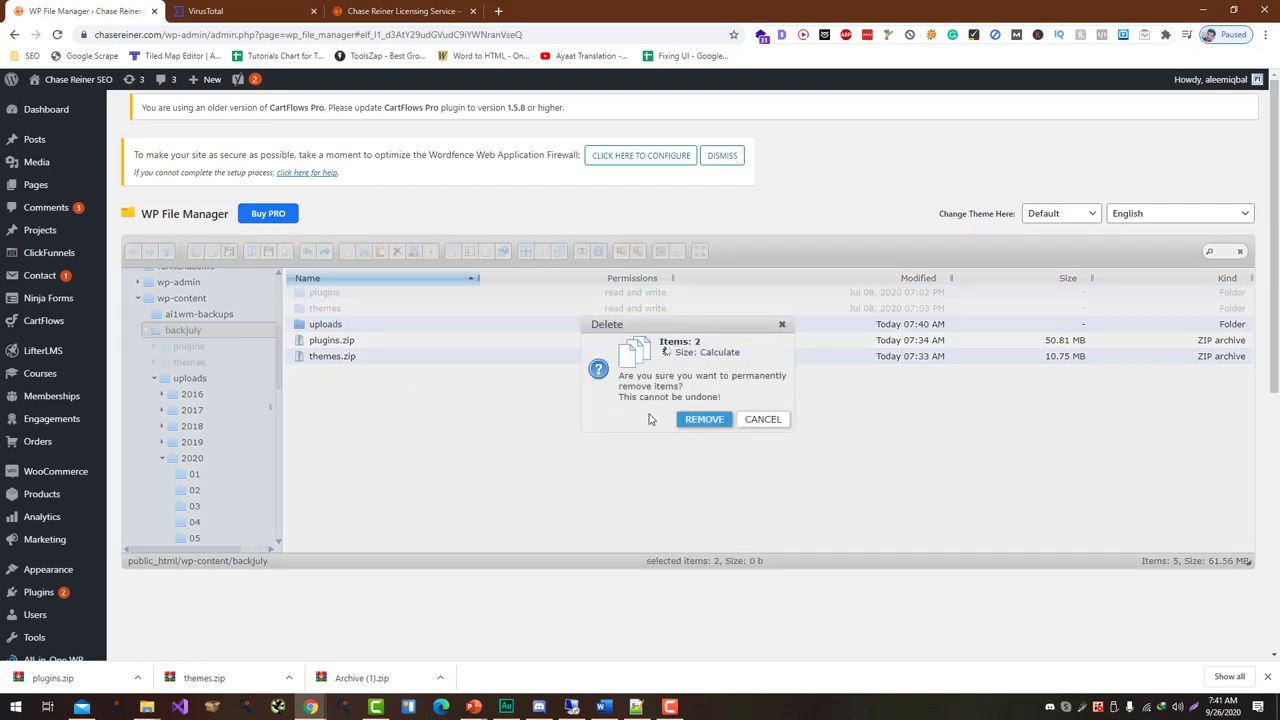
click(705, 419)
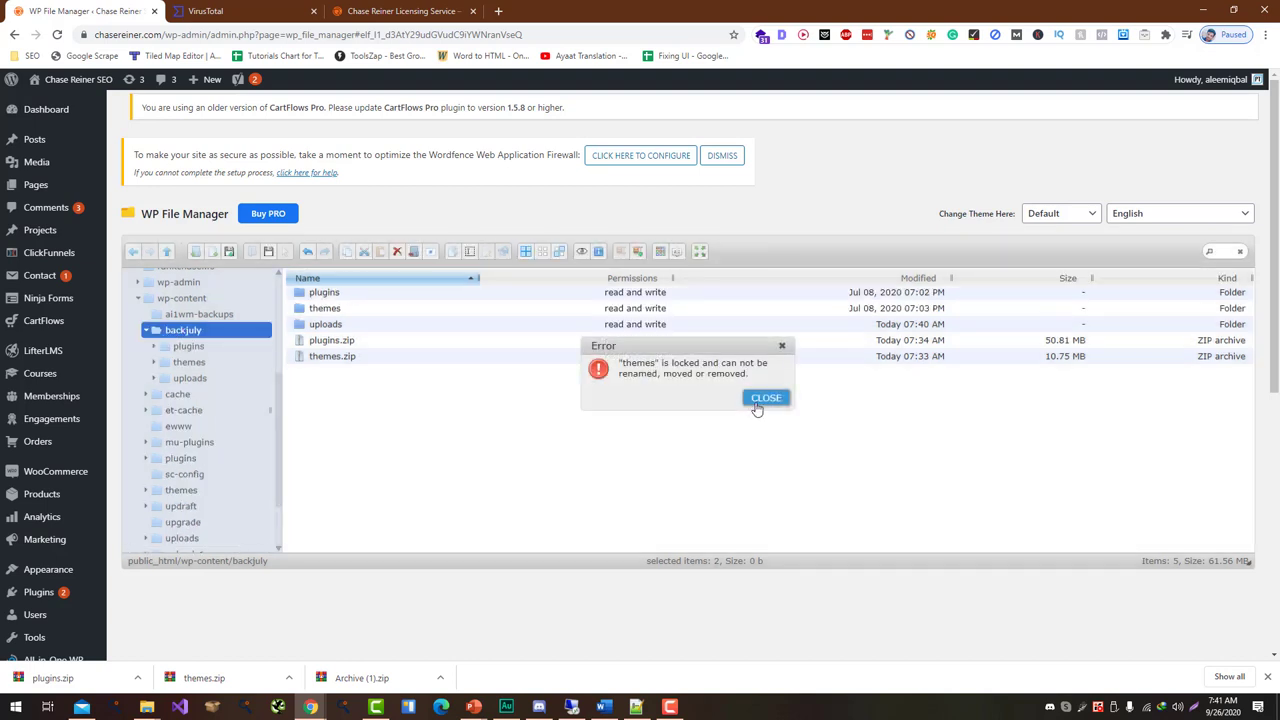
click(757, 400)
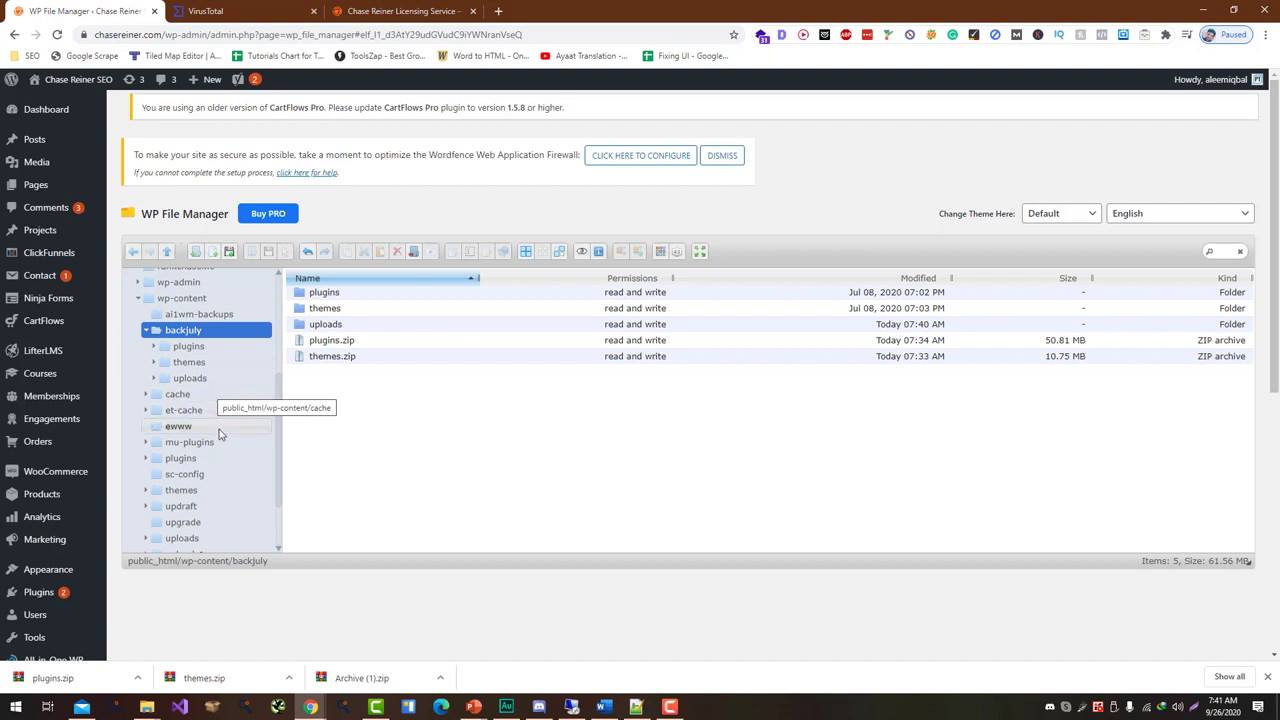
Check the contents of the et-cache, ewww and mu-plugins folders in wp-content, including the et-safe-mode subfolder.
scroll(172, 355, up, 1)
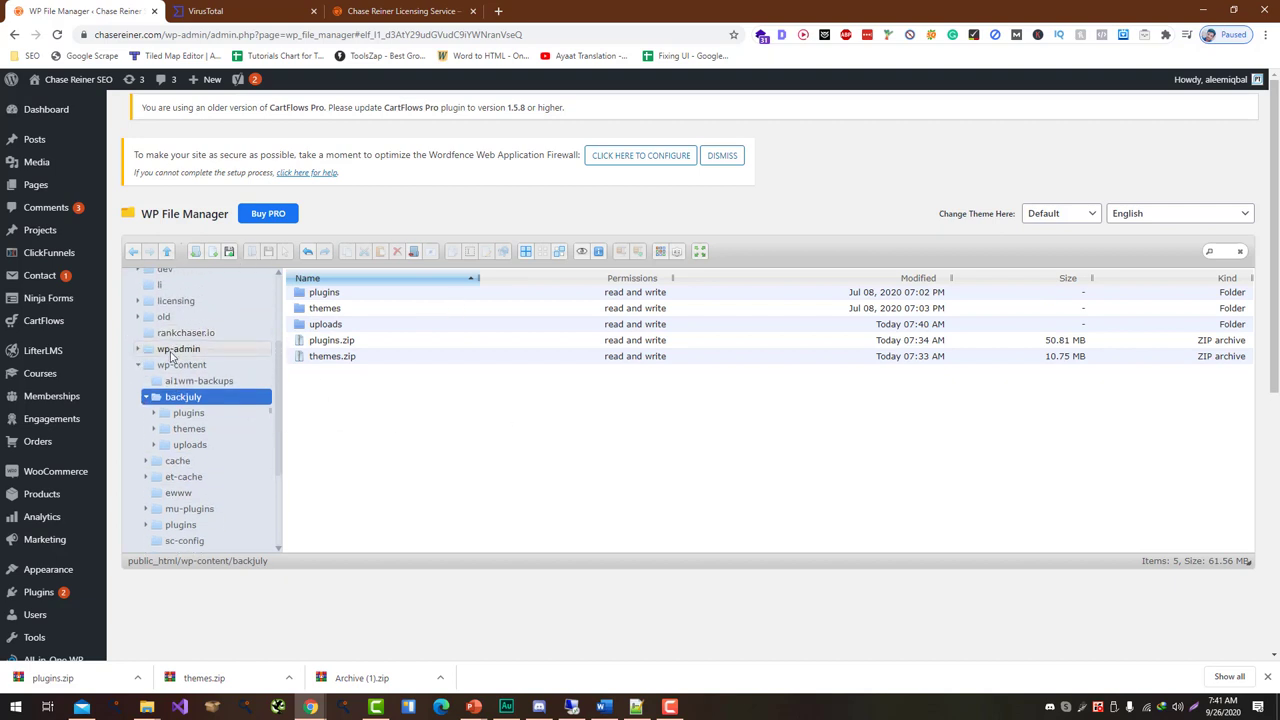
scroll(213, 397, down, 1)
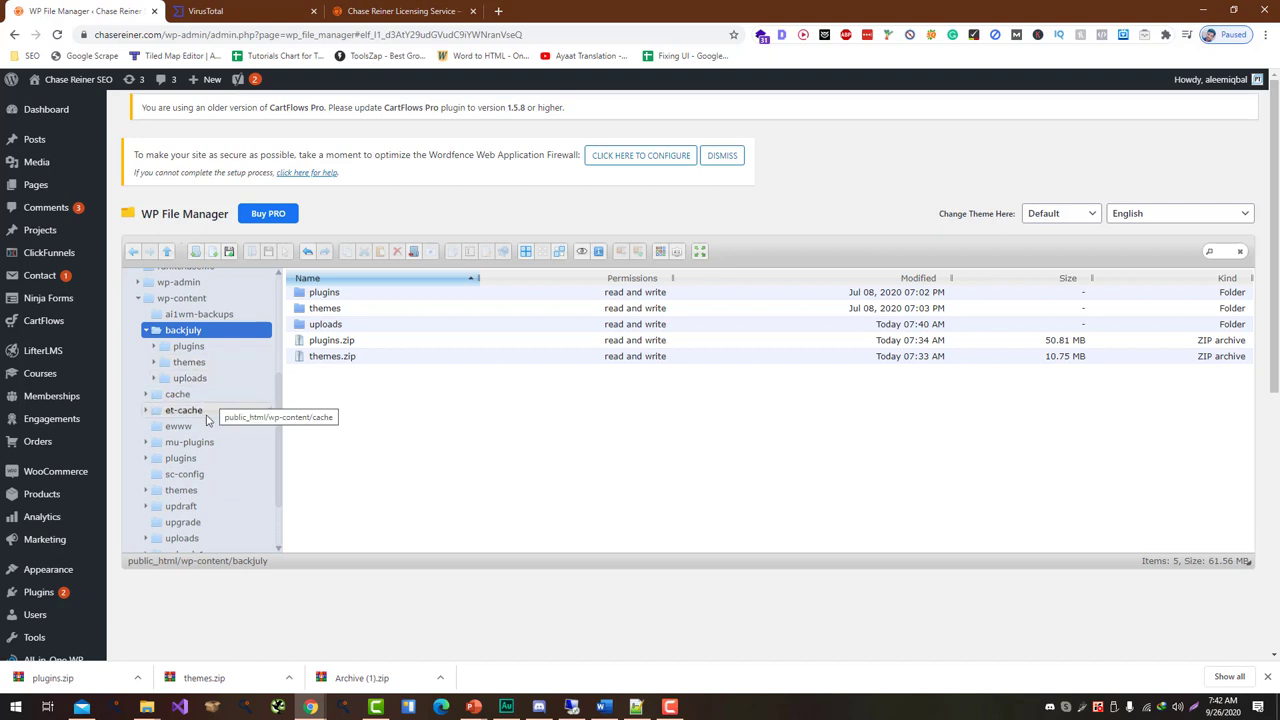
click(190, 411)
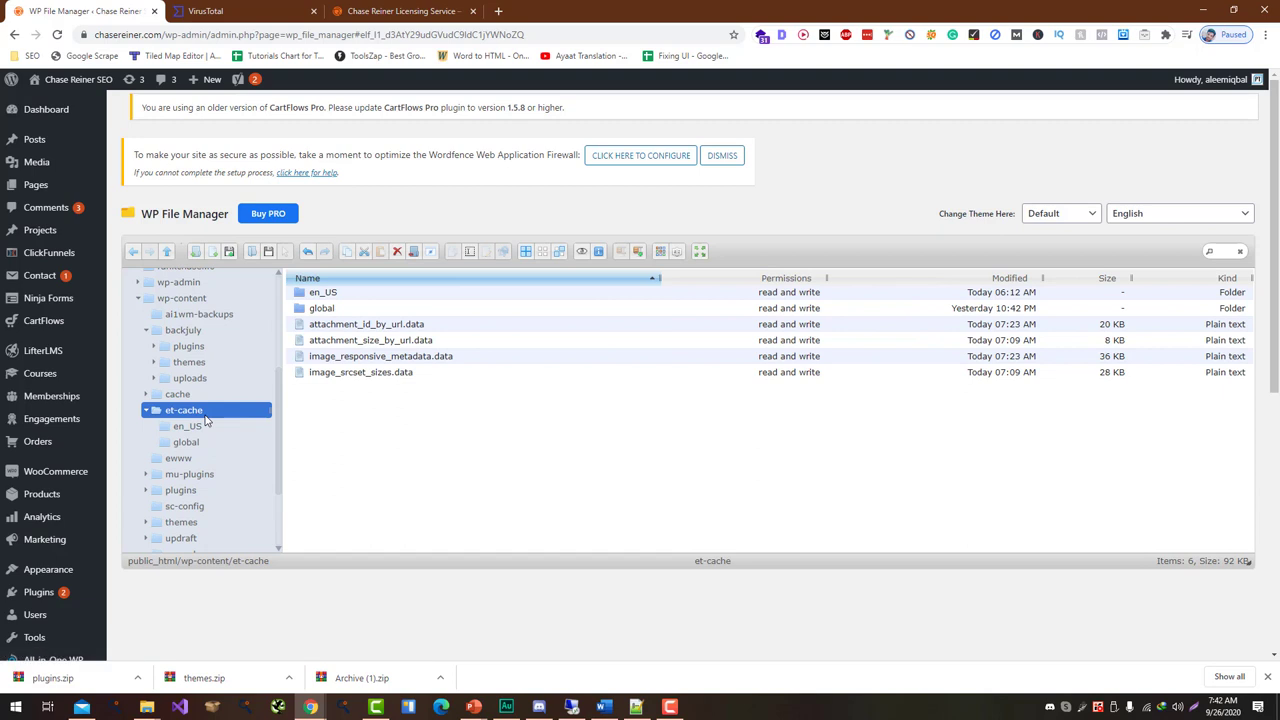
scroll(203, 449, down, 1)
click(185, 392)
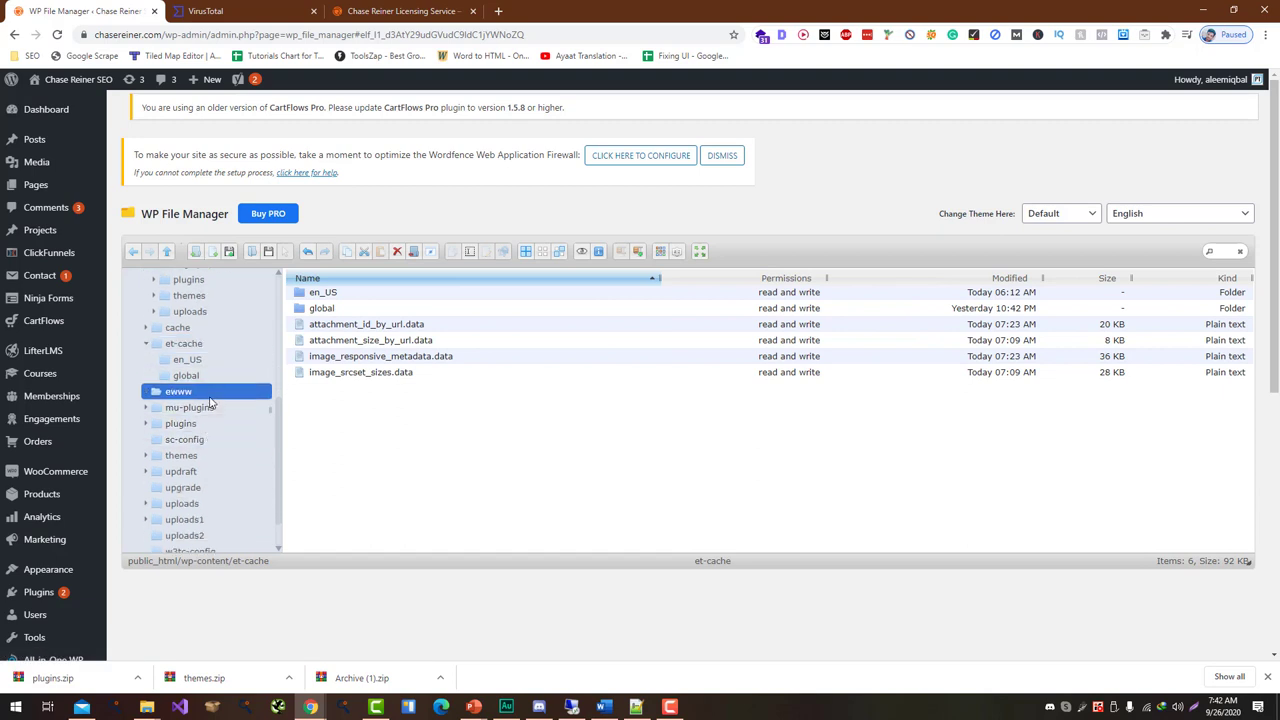
click(210, 410)
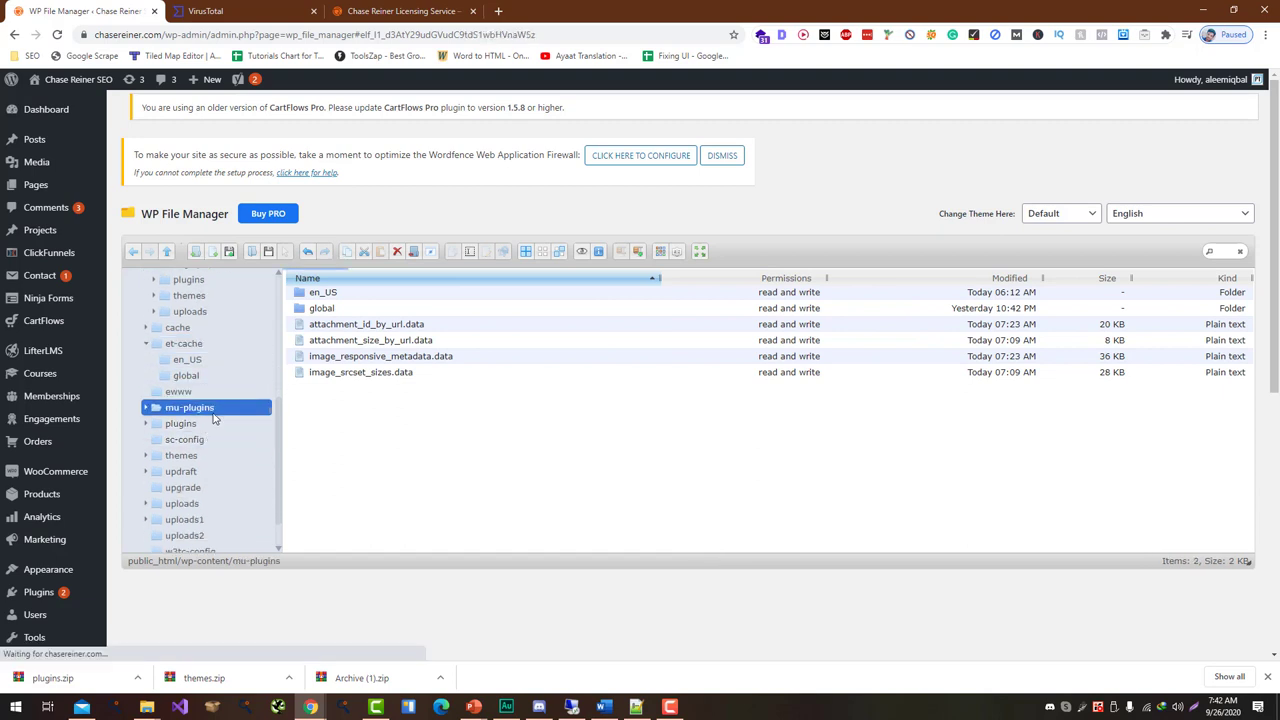
click(213, 424)
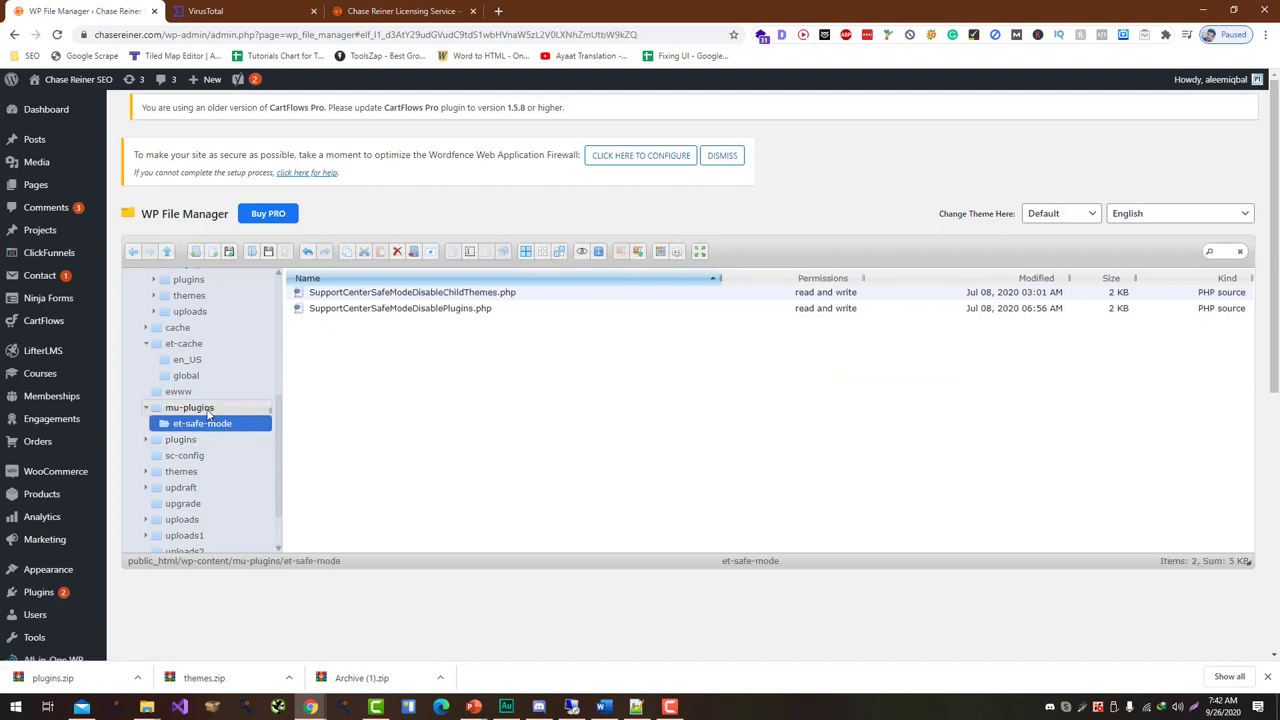
click(208, 410)
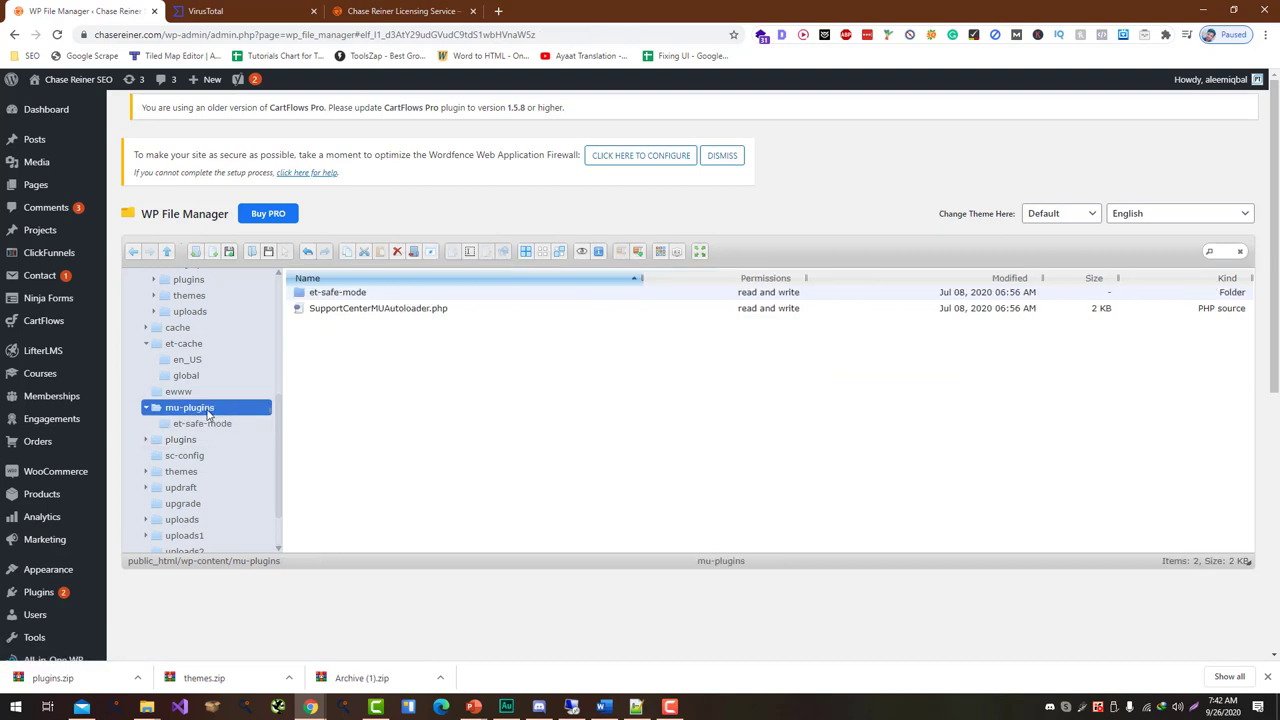
Inspect the code of index.php in wp-content/plugins in the code editor and close it without saving.
click(195, 441)
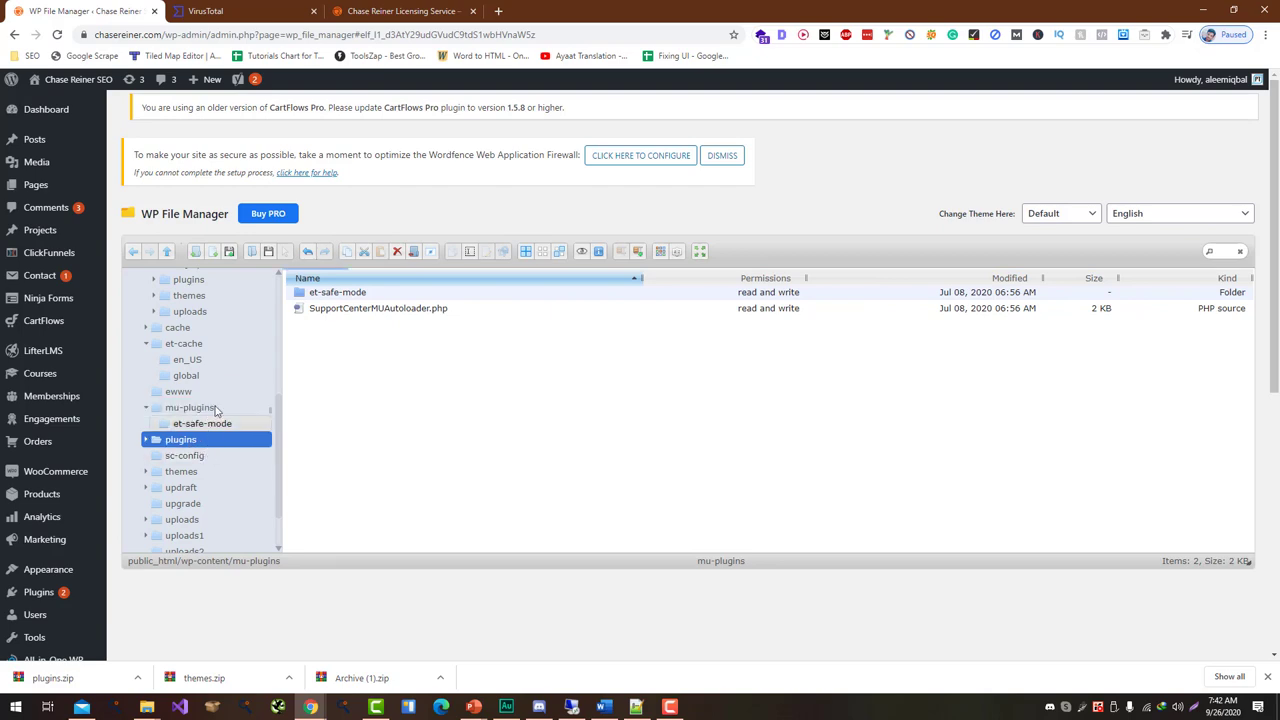
scroll(498, 378, down, 5)
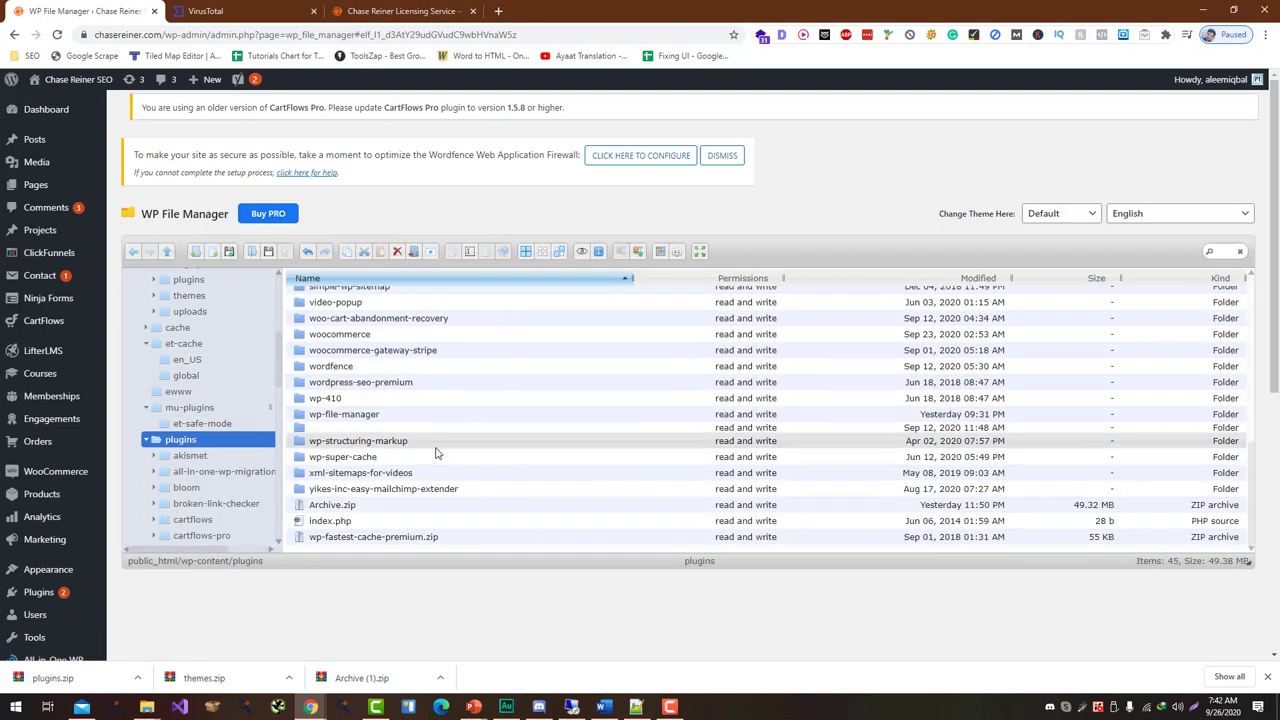
right_click(335, 521)
click(358, 505)
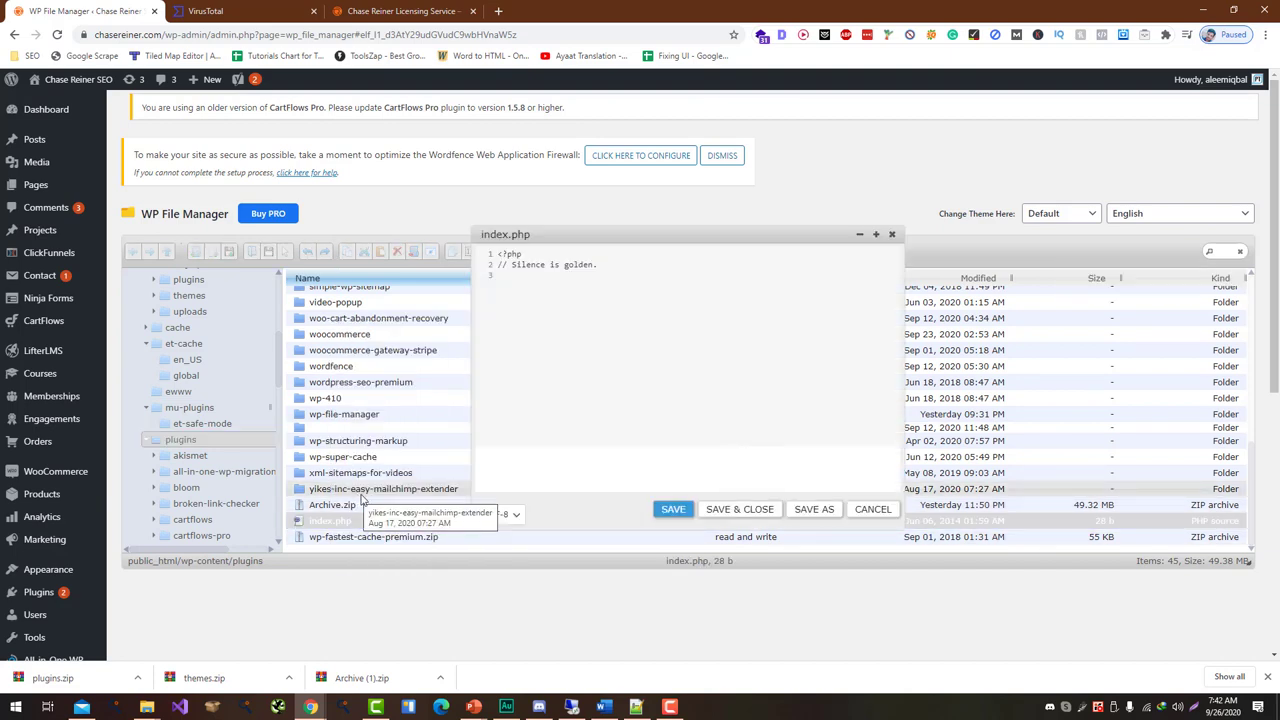
click(872, 509)
Examine the contents of the folder with the blank name in wp-content/plugins and of the sc-config folder.
click(363, 428)
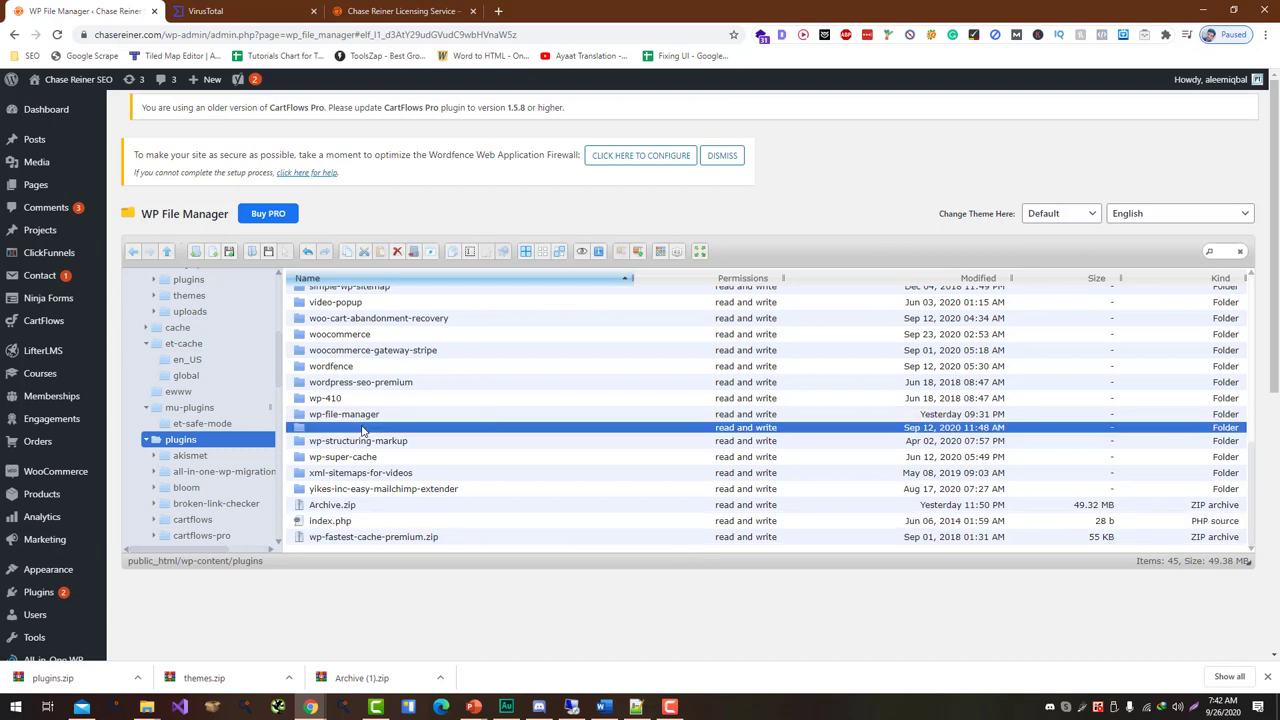
double_click(363, 428)
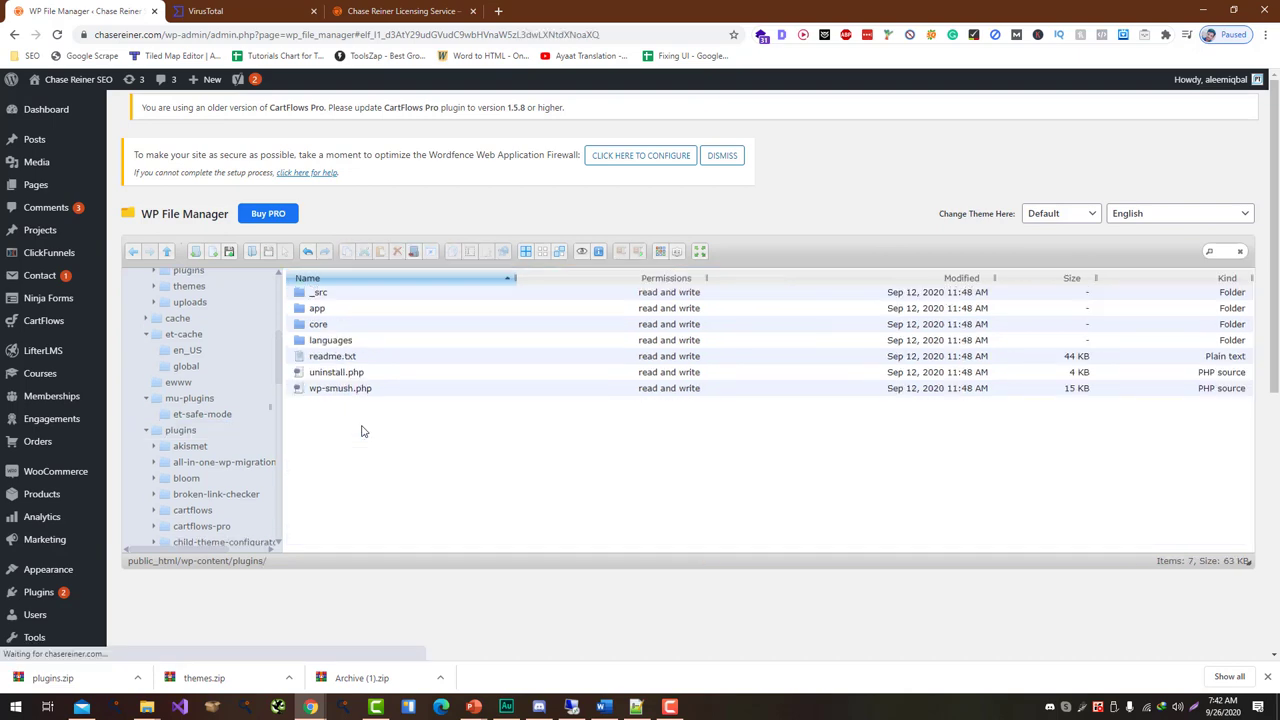
scroll(229, 390, down, 1)
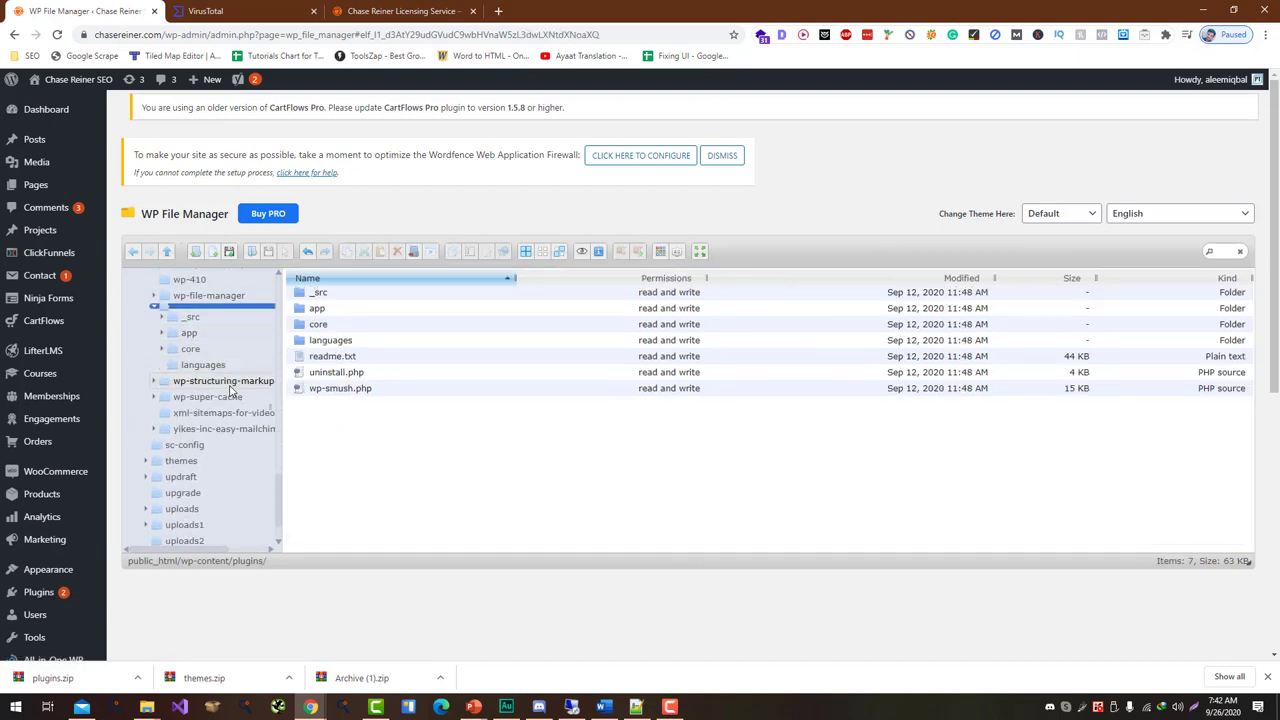
click(207, 439)
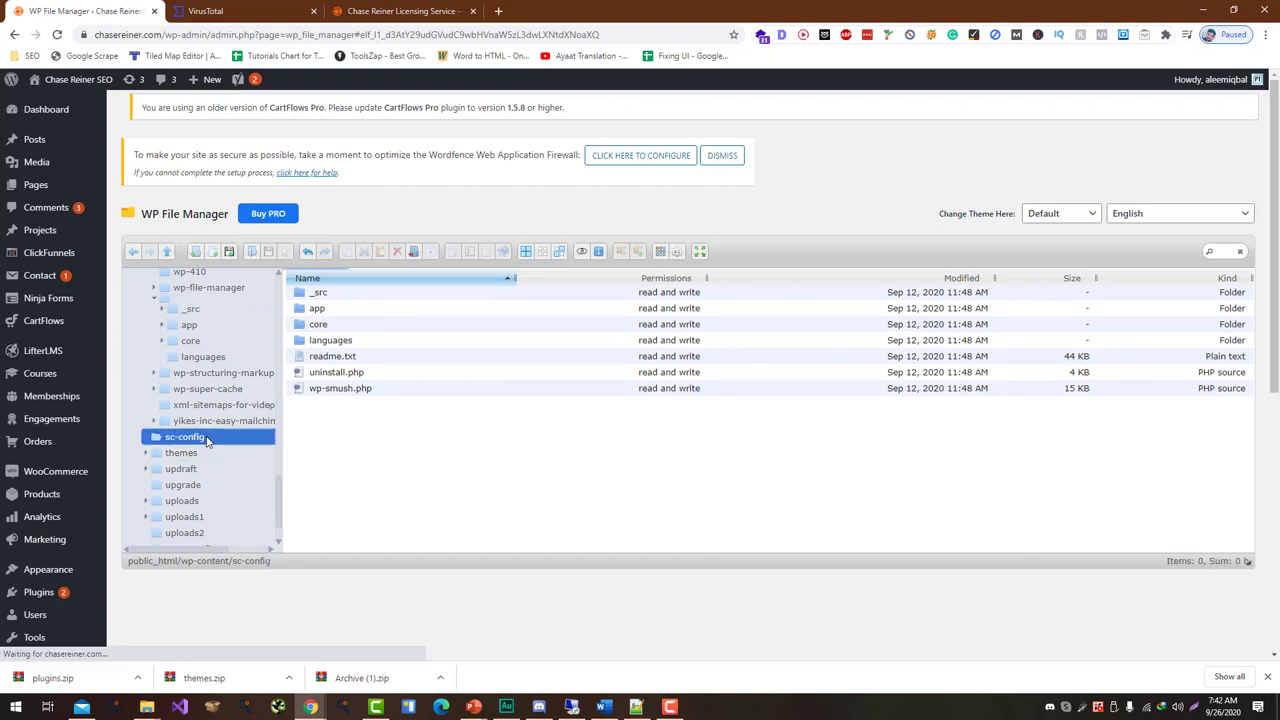
Compress all items in wp-content/themes into a ZIP archive named Archive.zip and download it.
click(207, 455)
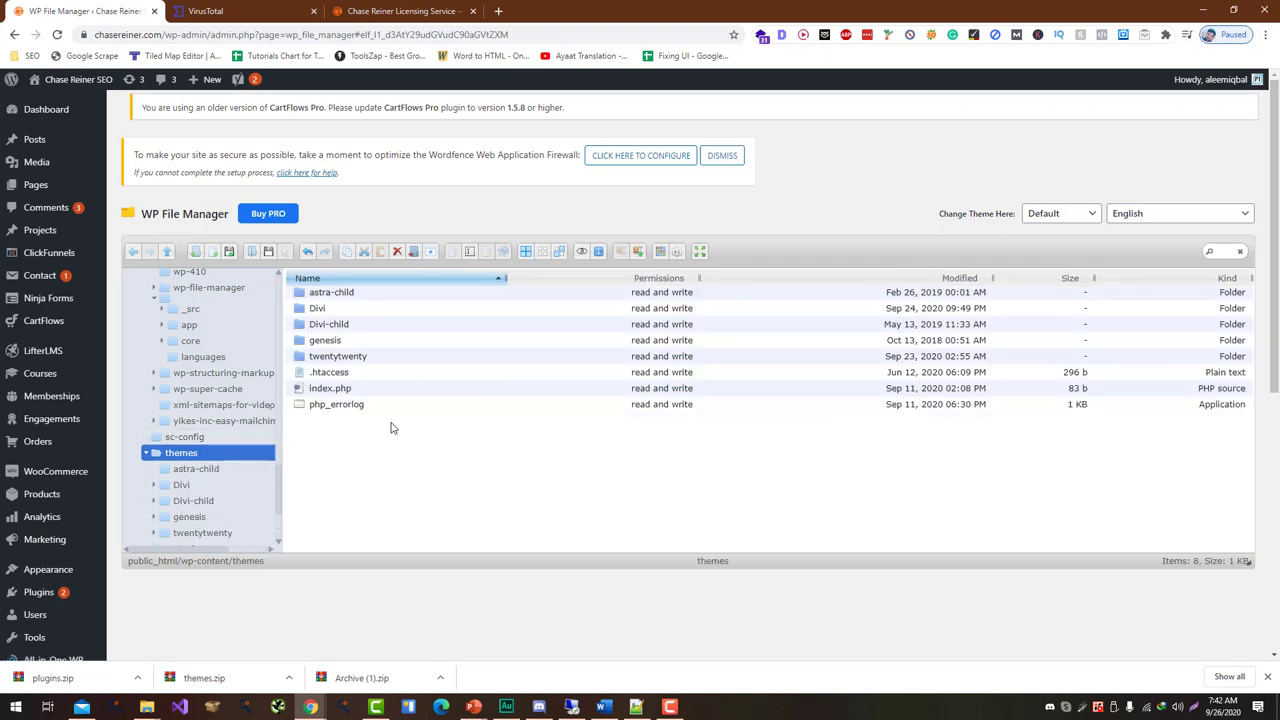
drag(364, 420, 302, 296)
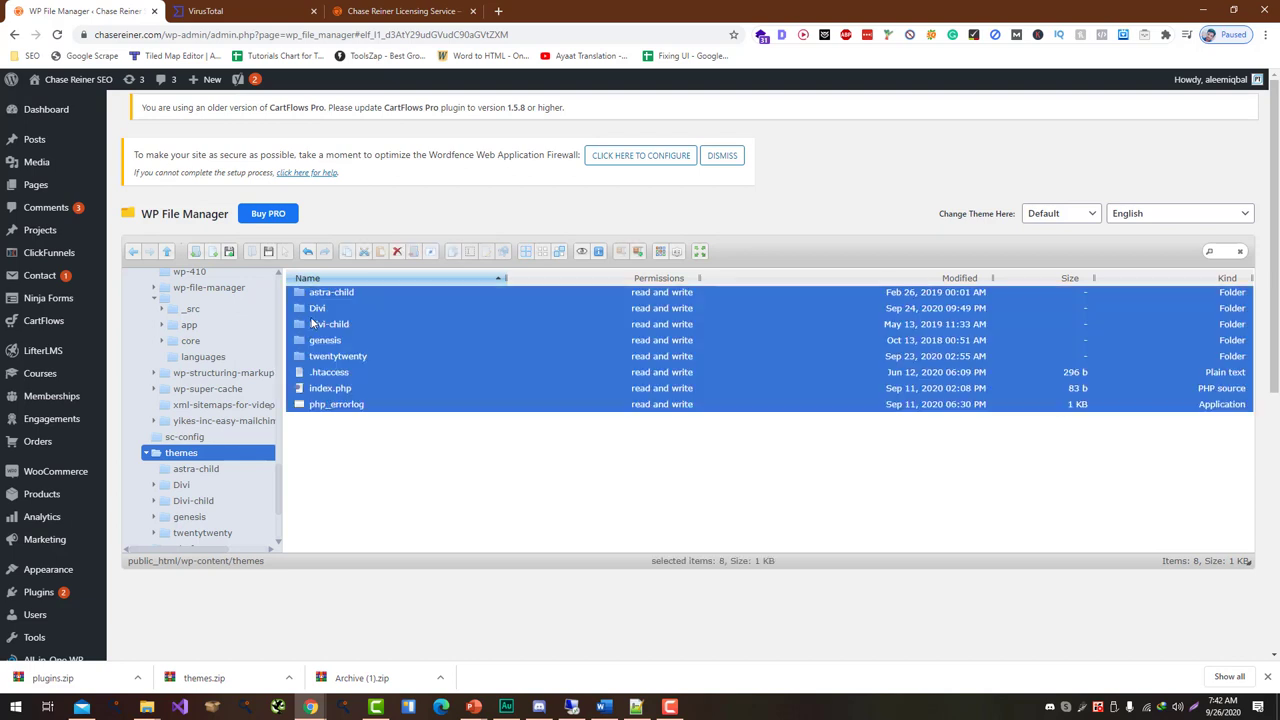
right_click(313, 322)
mouse_move(406, 478)
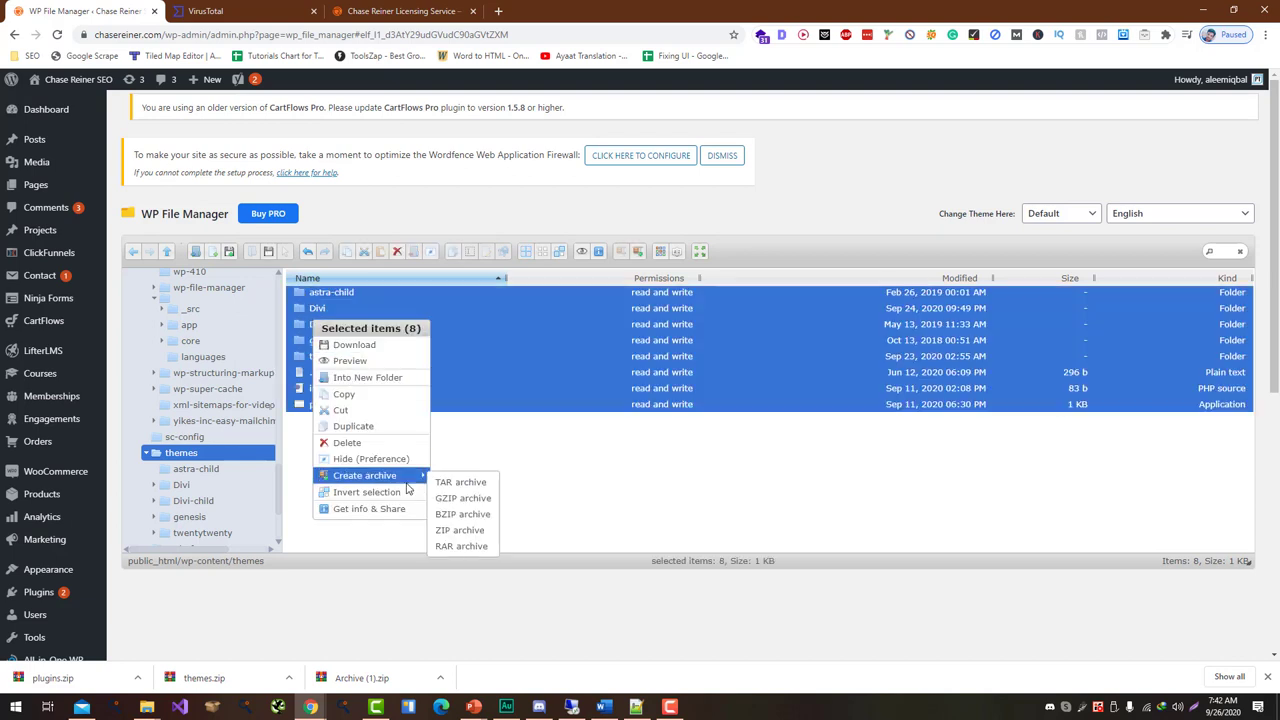
click(443, 529)
key(Return)
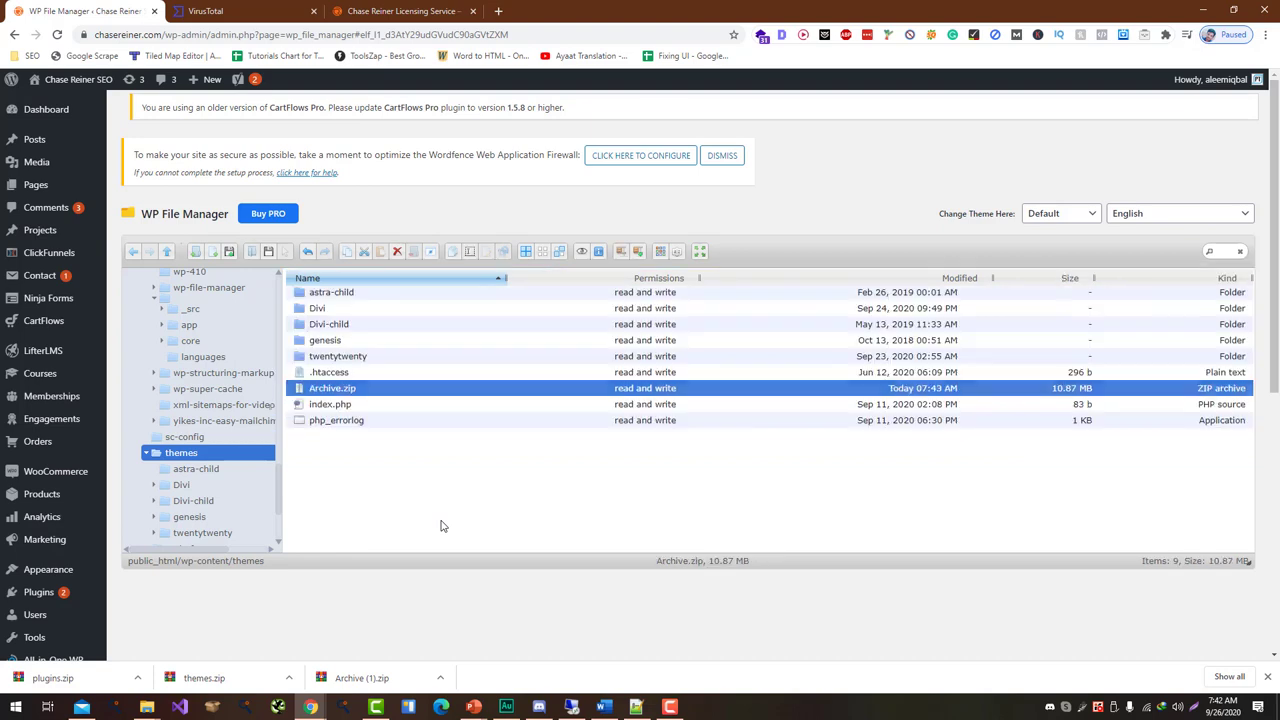
right_click(316, 390)
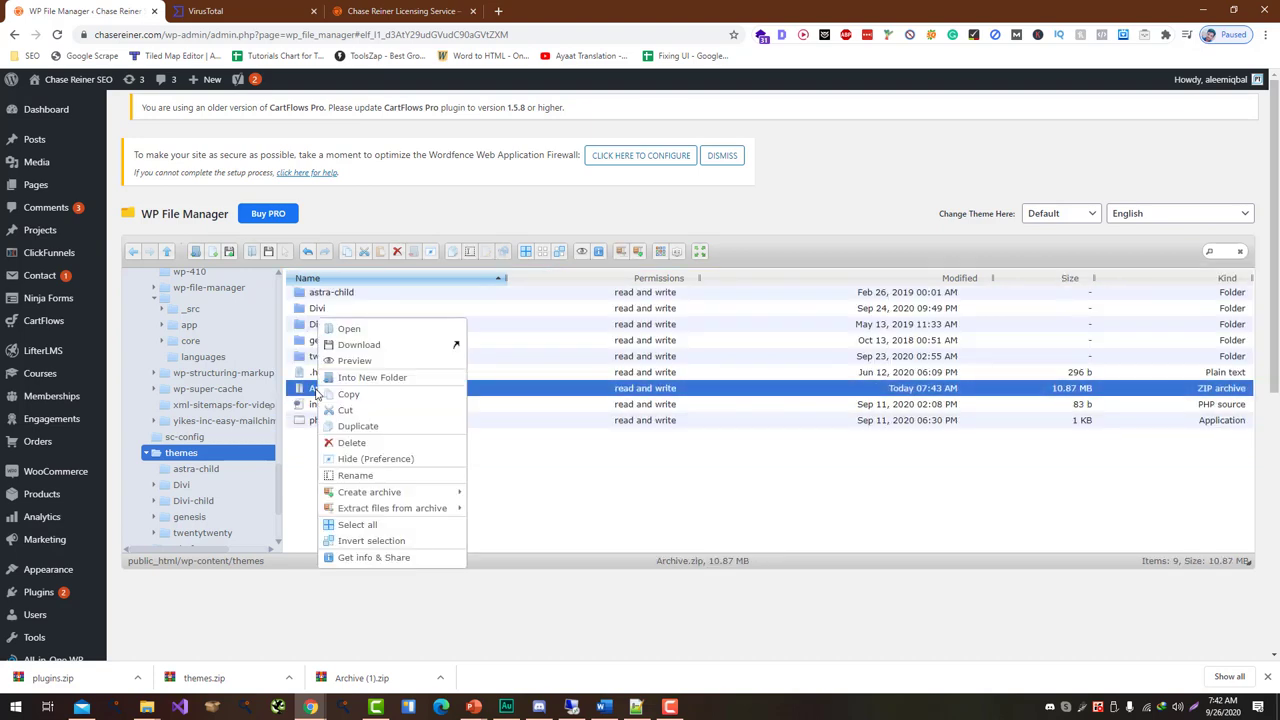
click(355, 344)
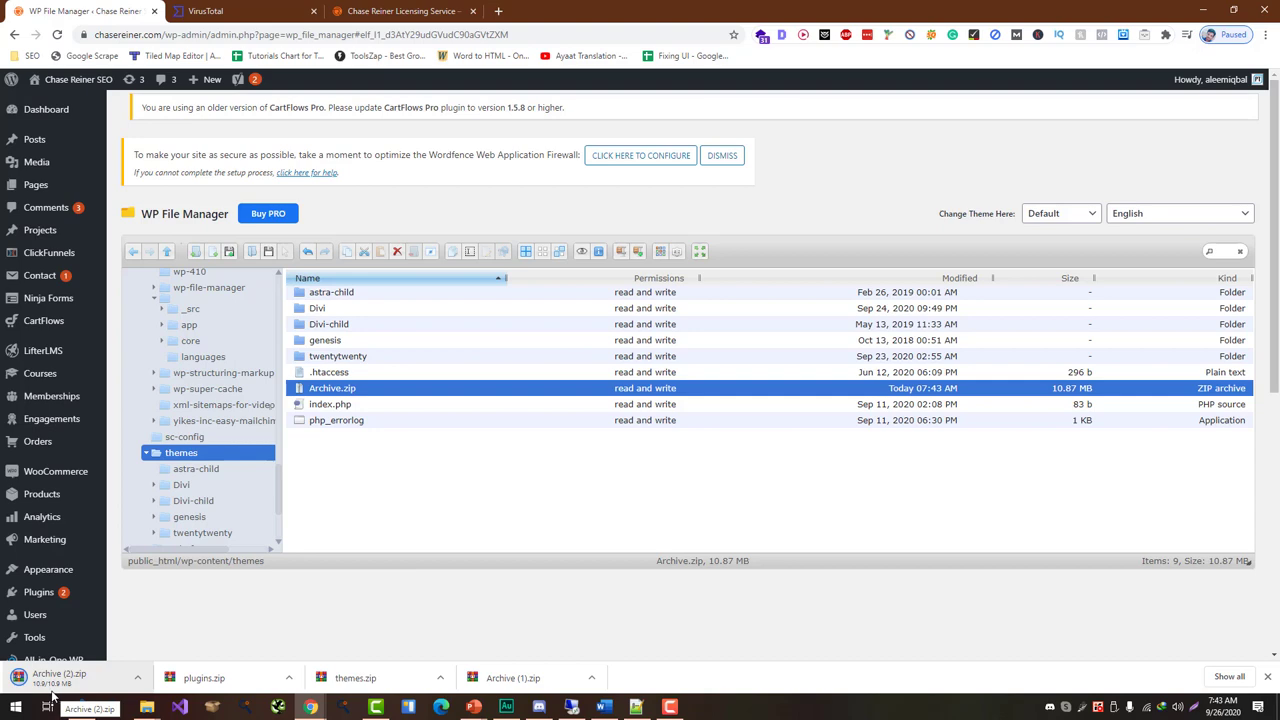
Switch to VirusTotal and load its home page at virustotal.com for a new file scan.
click(240, 11)
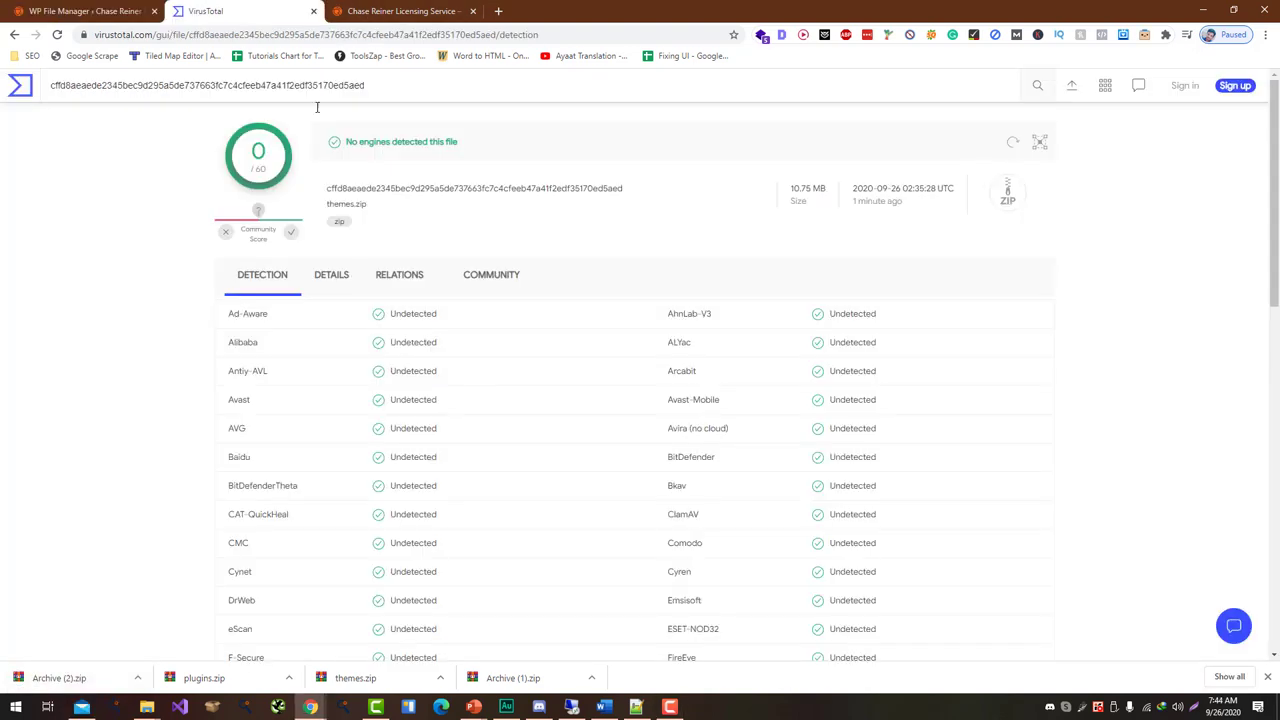
click(141, 37)
text(virustotal.com)
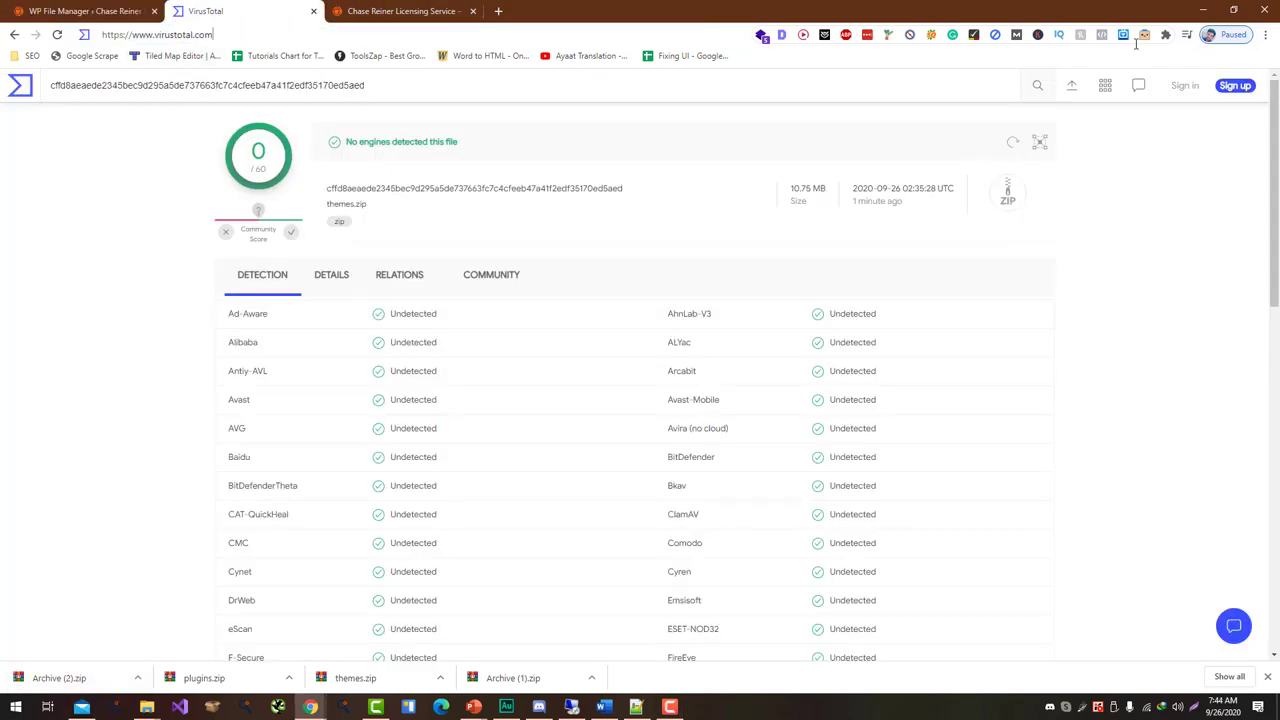
key(Return)
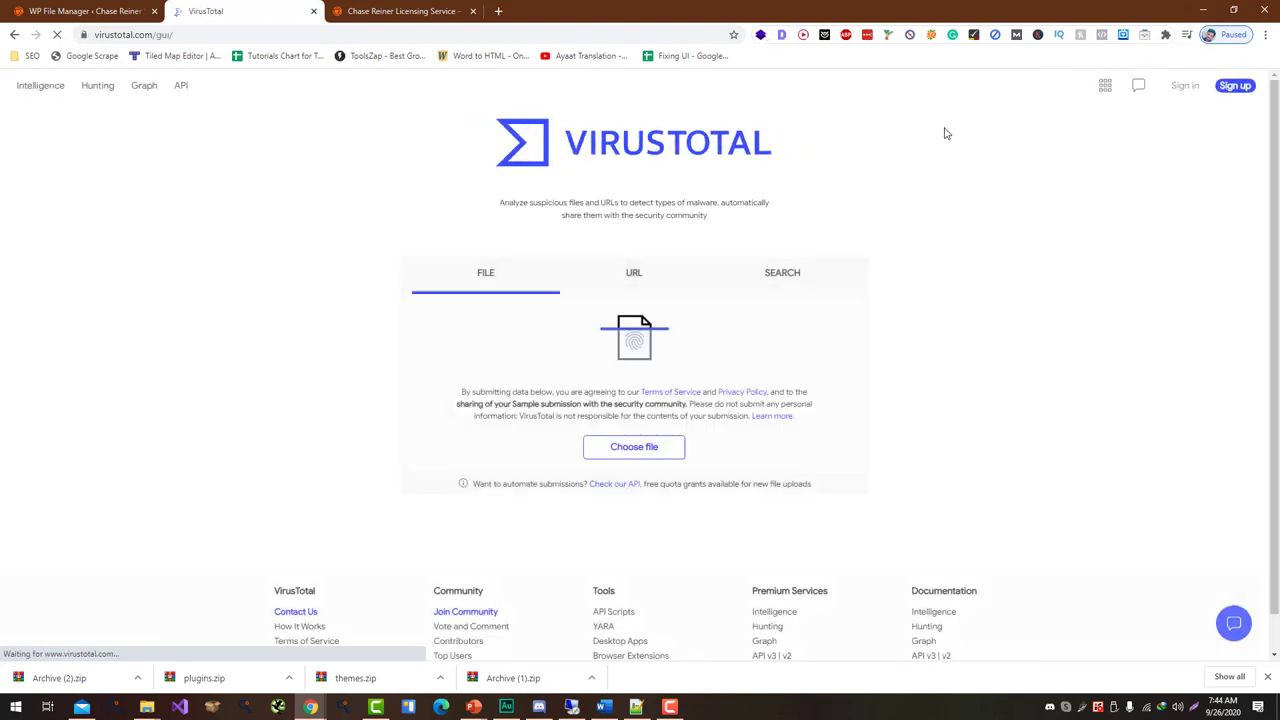
key(alt+Tab)
key(Tab)
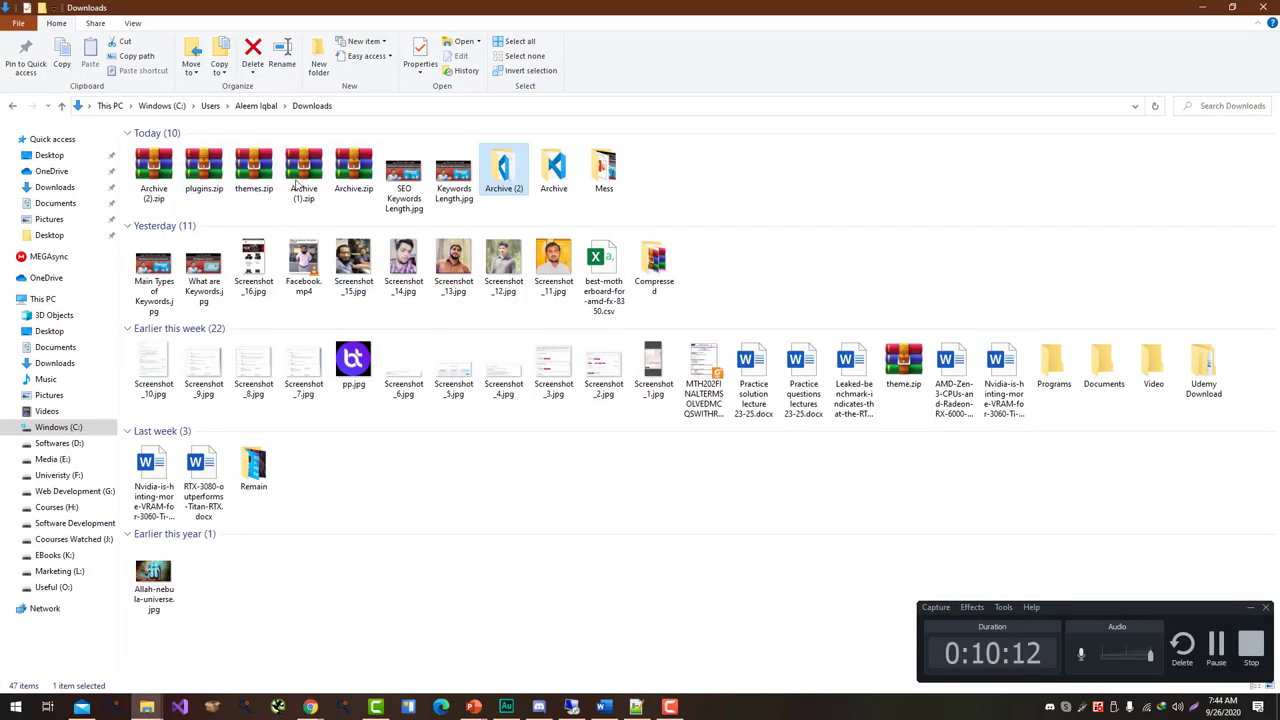
click(155, 170)
key(alt+Tab)
drag(277, 346, 418, 349)
key(alt+Tab)
key(Tab)
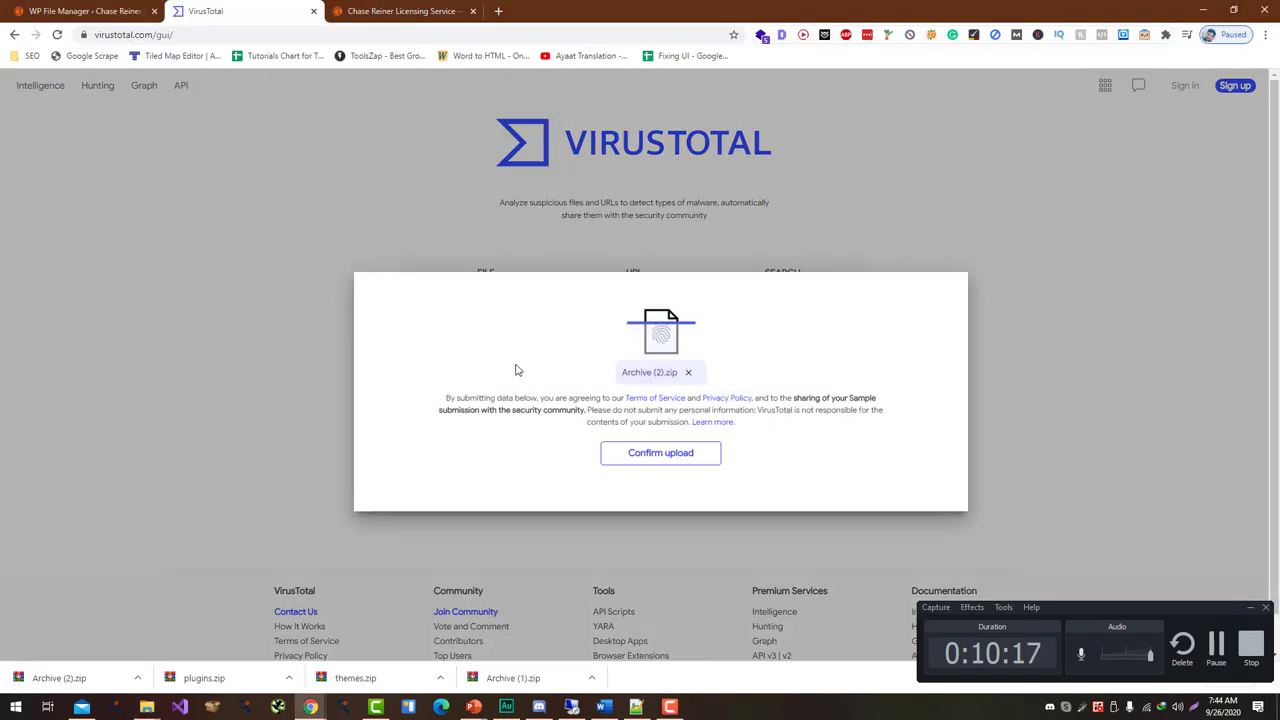
click(1184, 553)
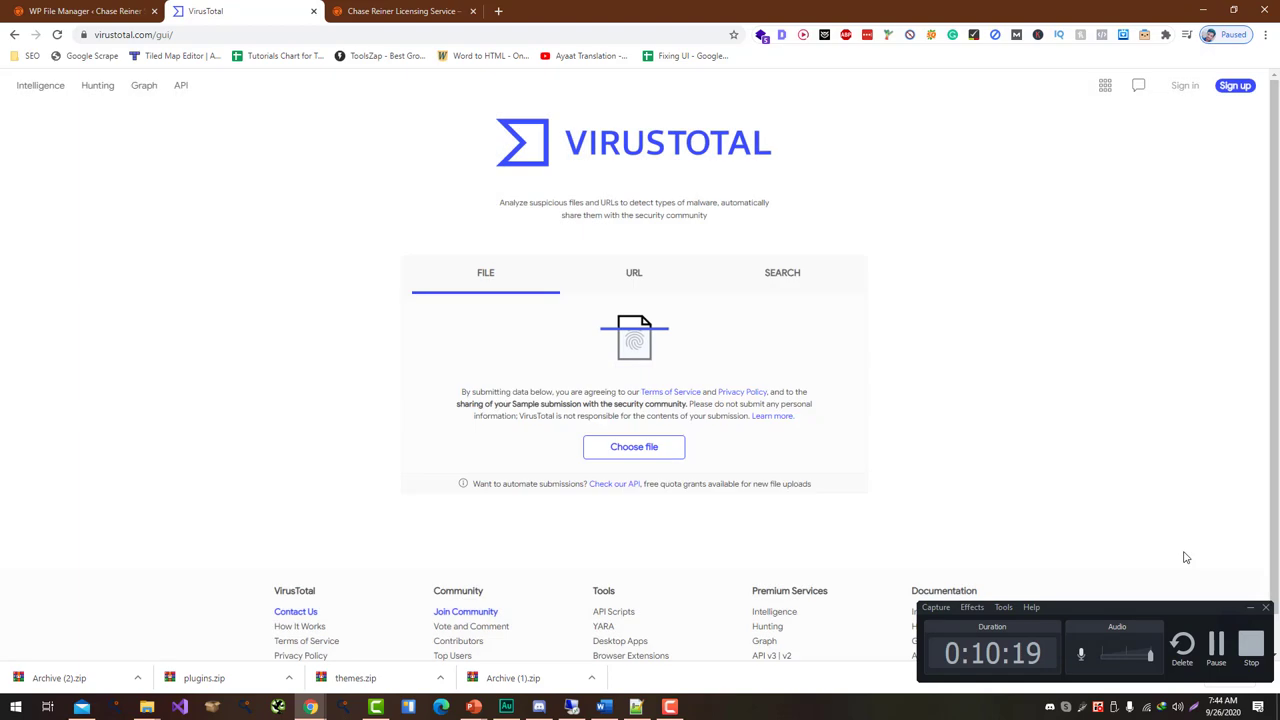
Choose Archive (2).zip from the Downloads folder and confirm its upload to VirusTotal for analysis.
click(651, 447)
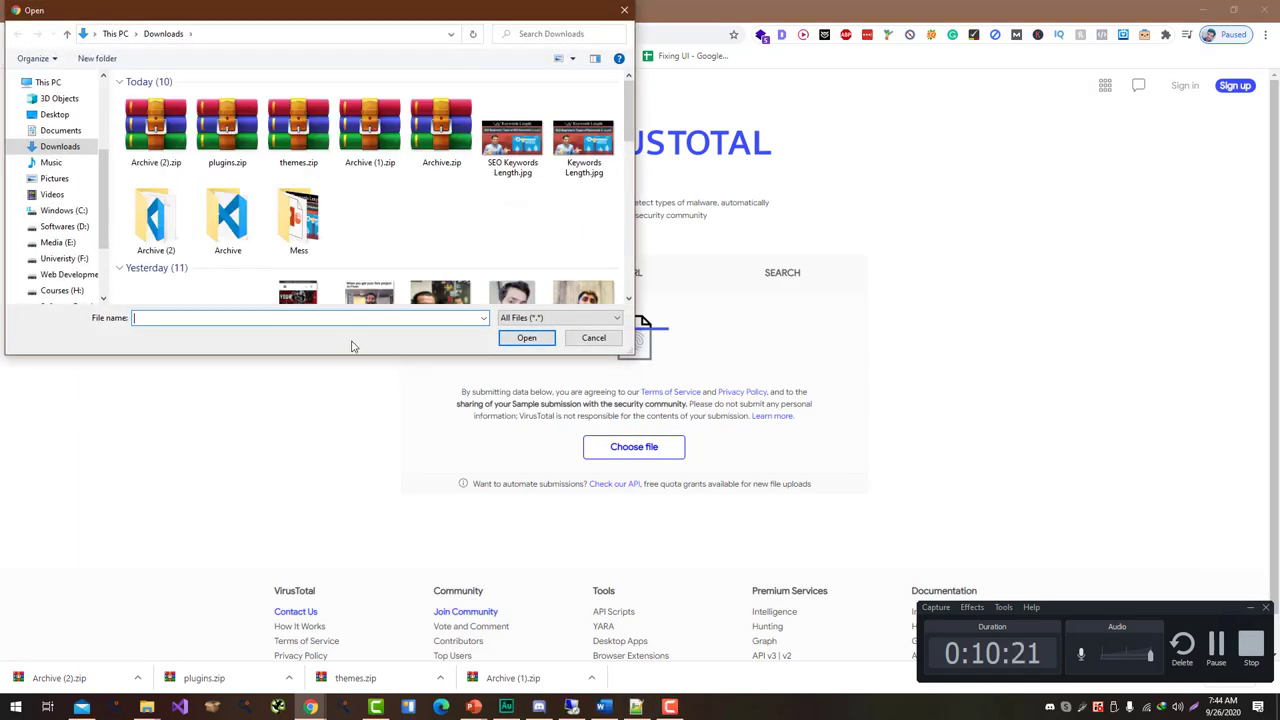
double_click(157, 128)
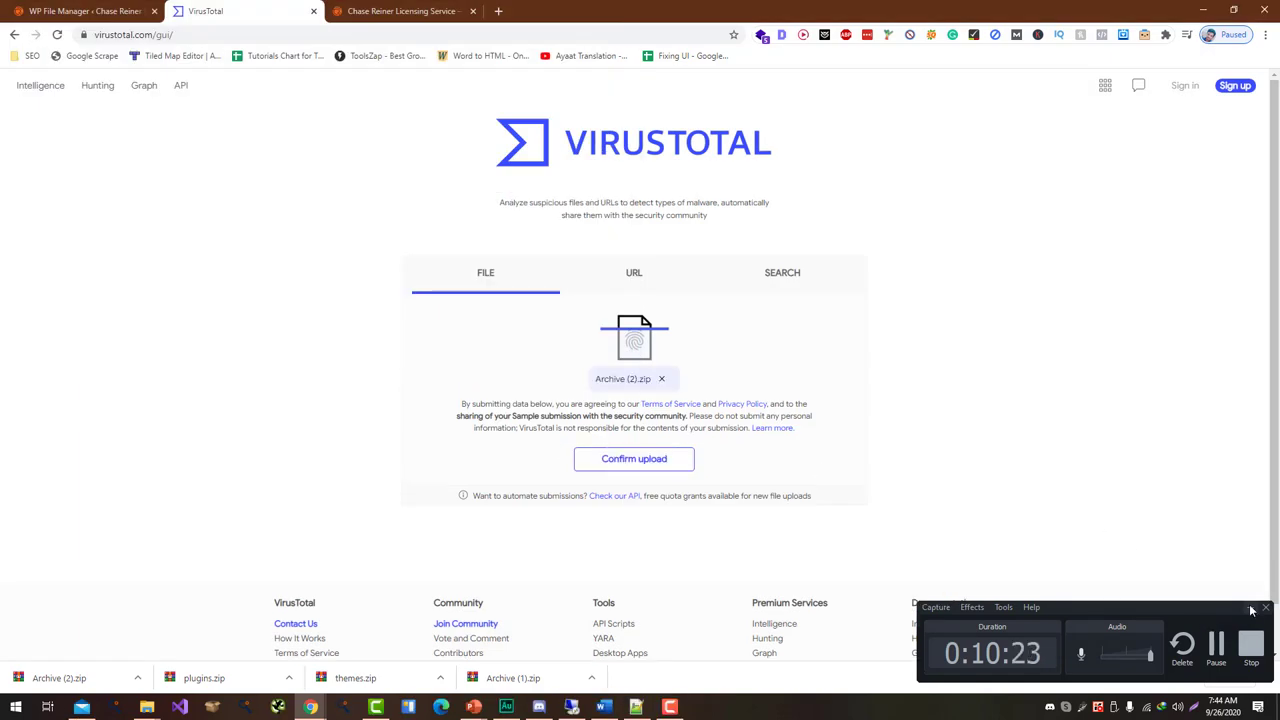
click(1251, 608)
click(632, 459)
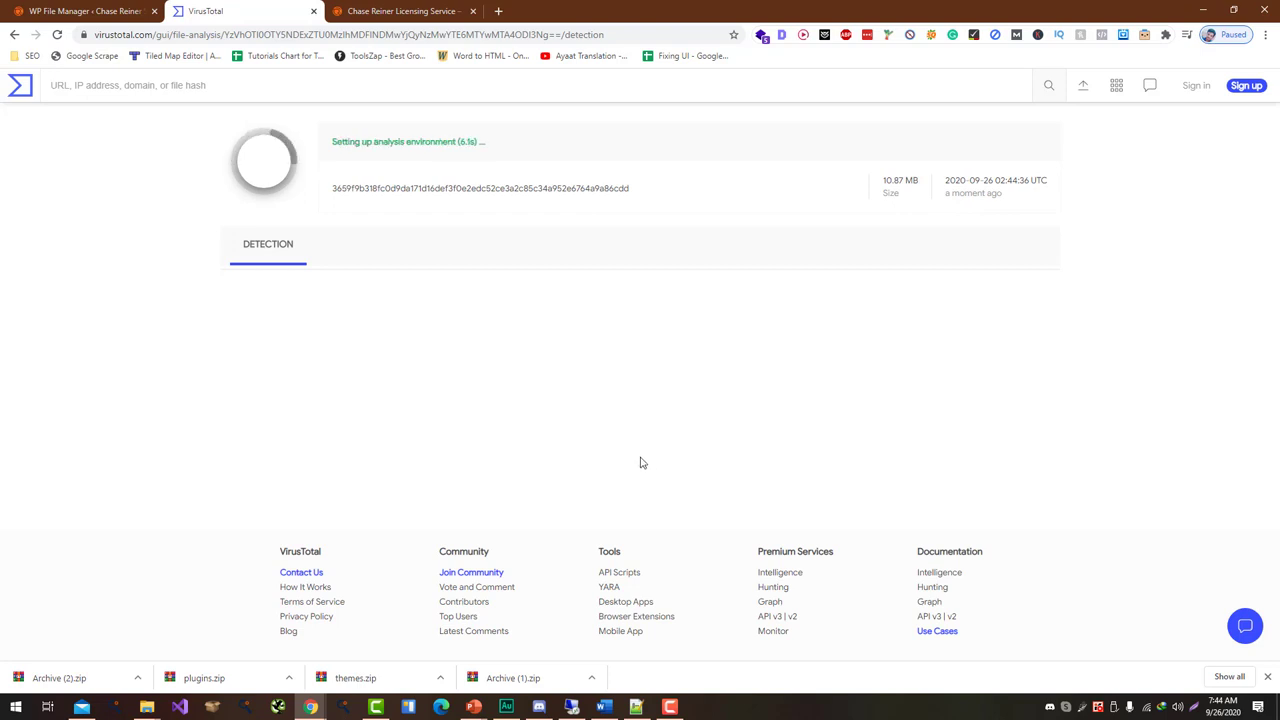
Switch back to WP File Manager and search the wp-content/uploads folder for file names containing .php.
click(92, 12)
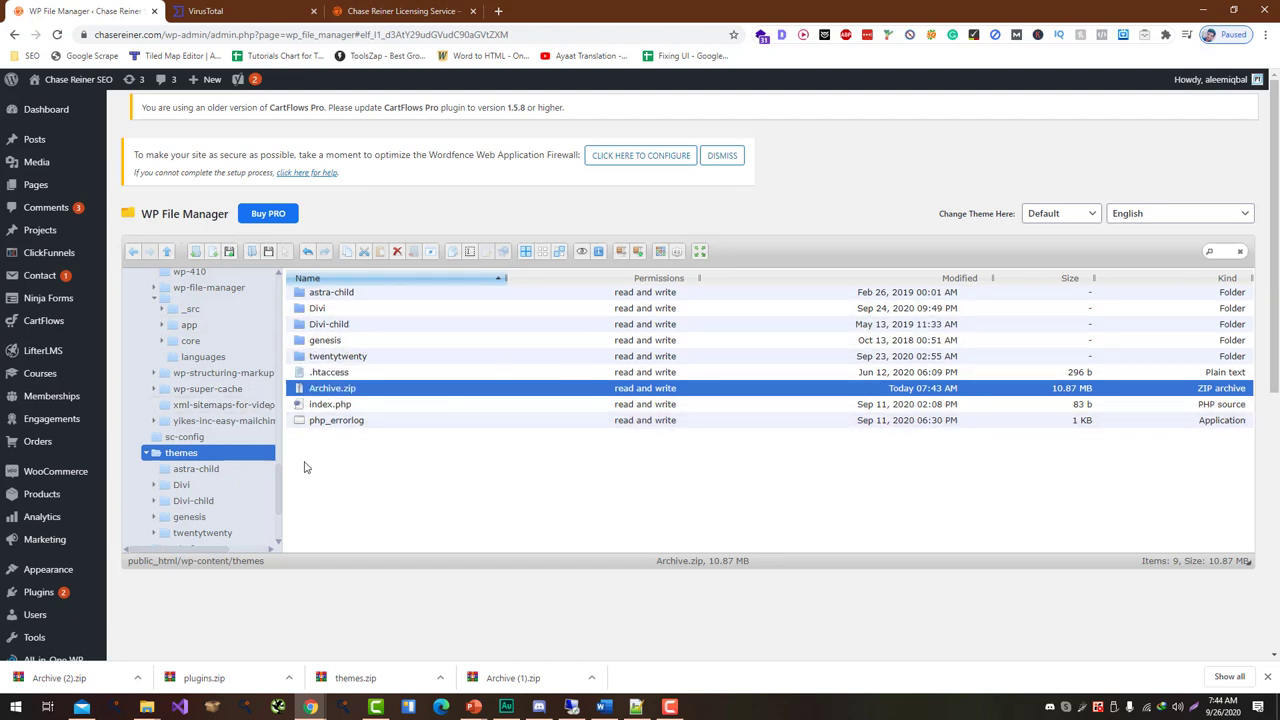
scroll(240, 420, down, 3)
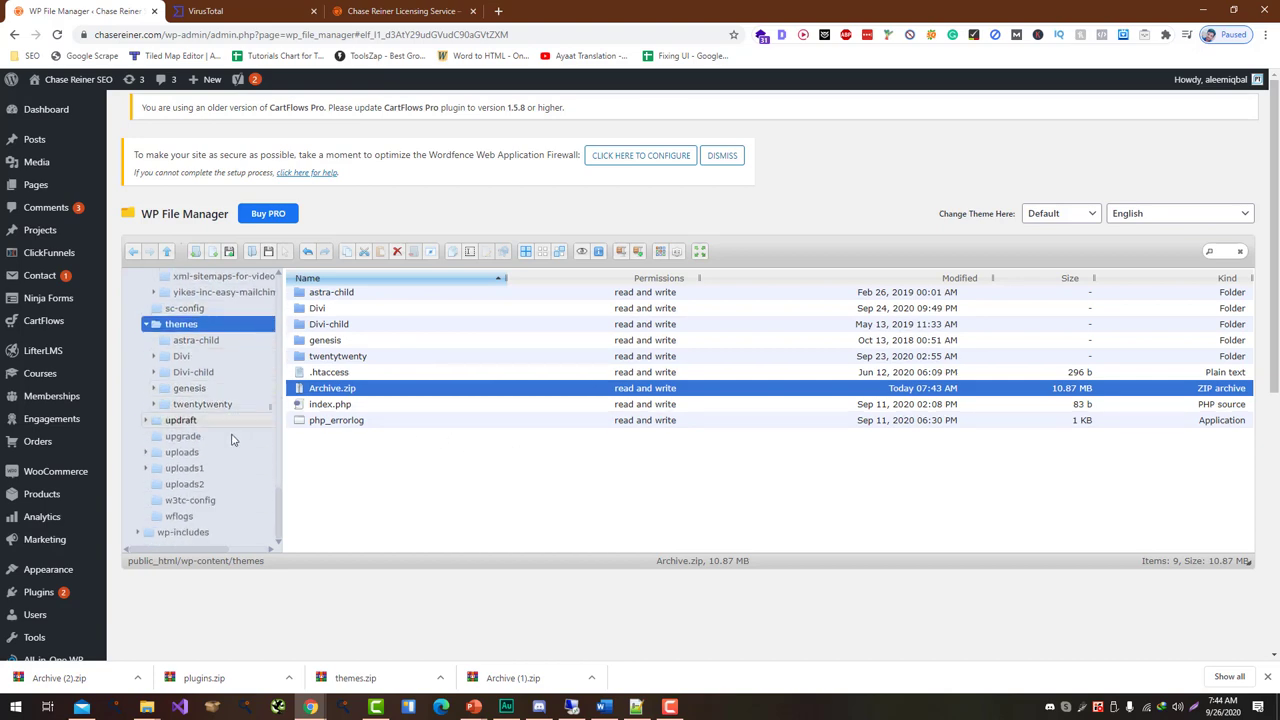
click(228, 458)
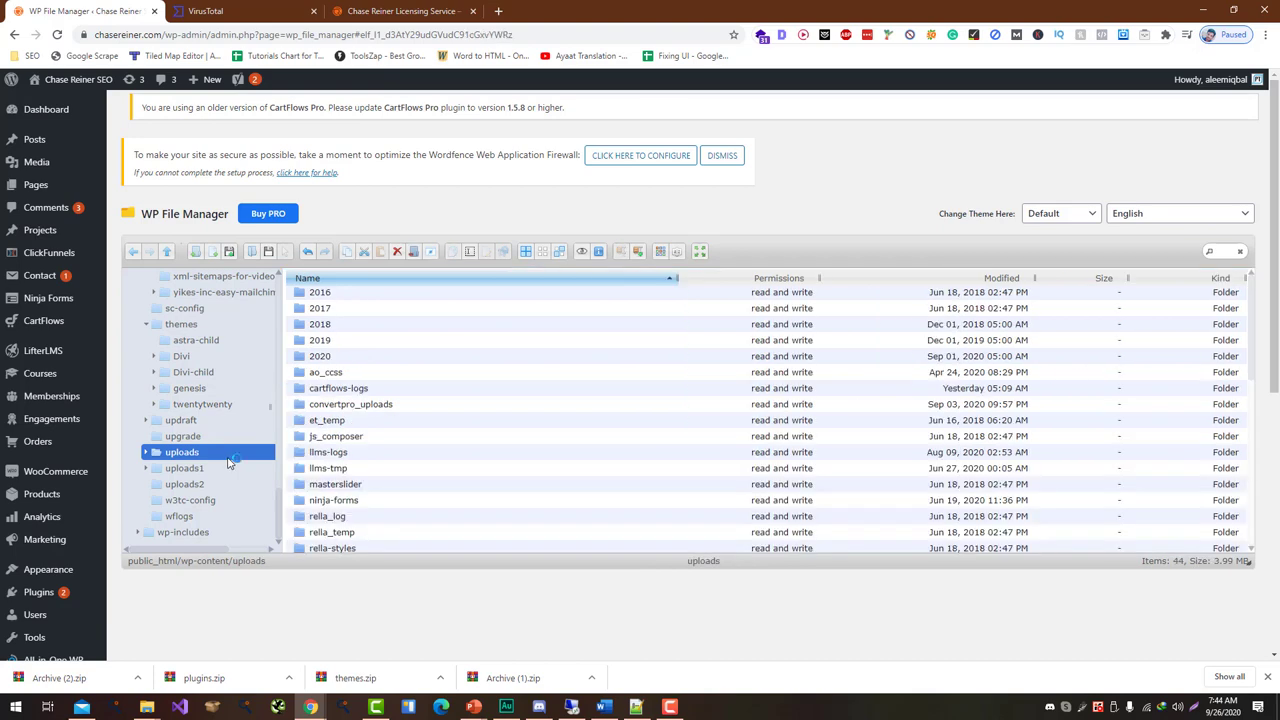
click(1205, 252)
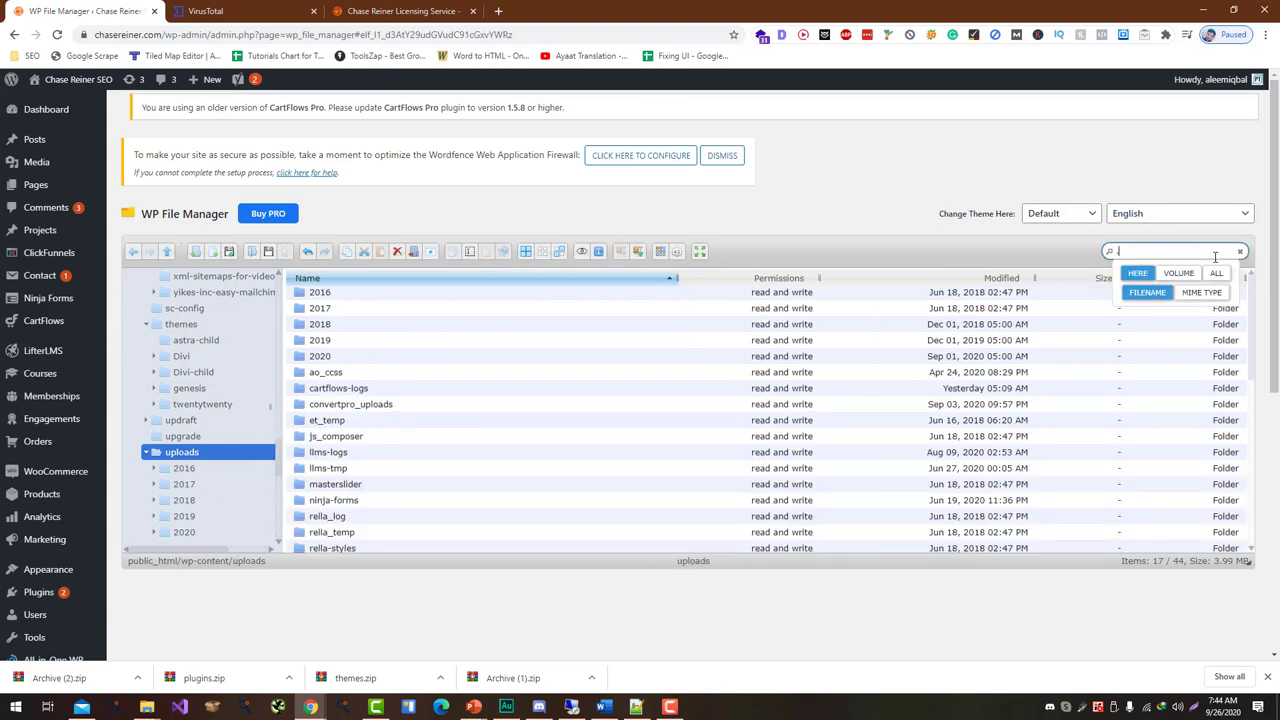
text(.php)
key(Return)
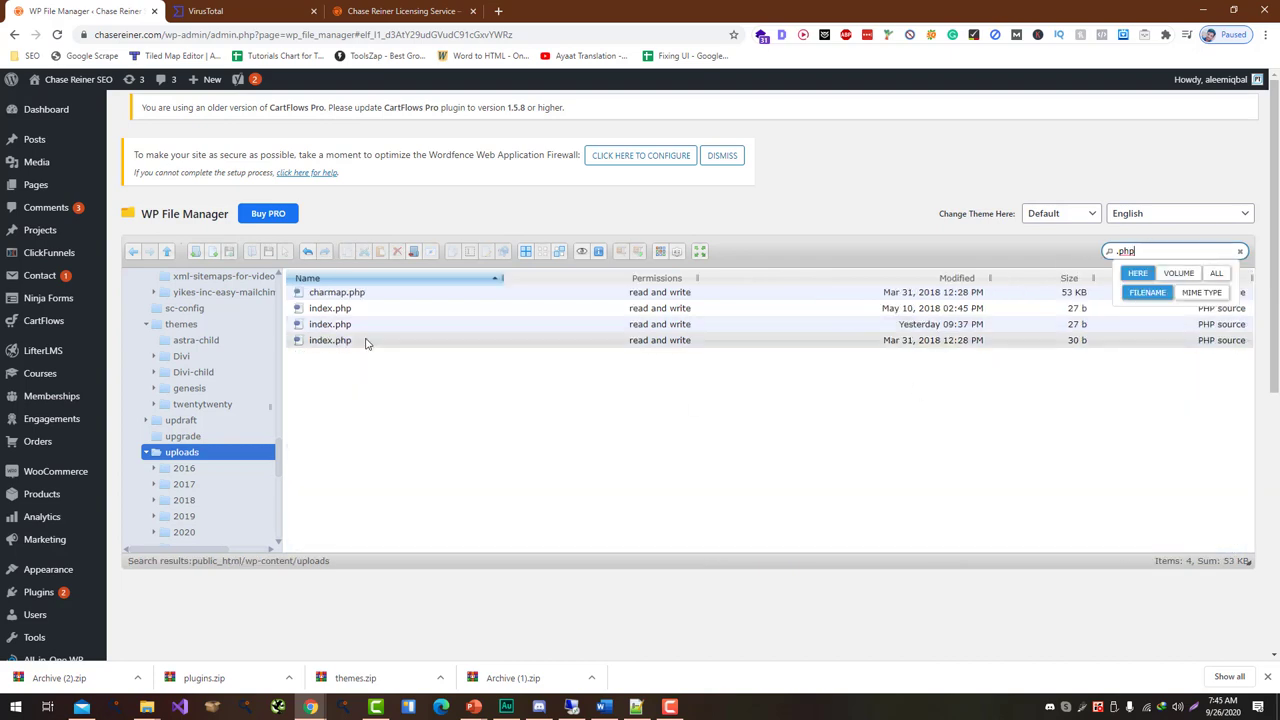
Inspect the code of the three index.php files found in uploads, closing each one without saving.
click(312, 342)
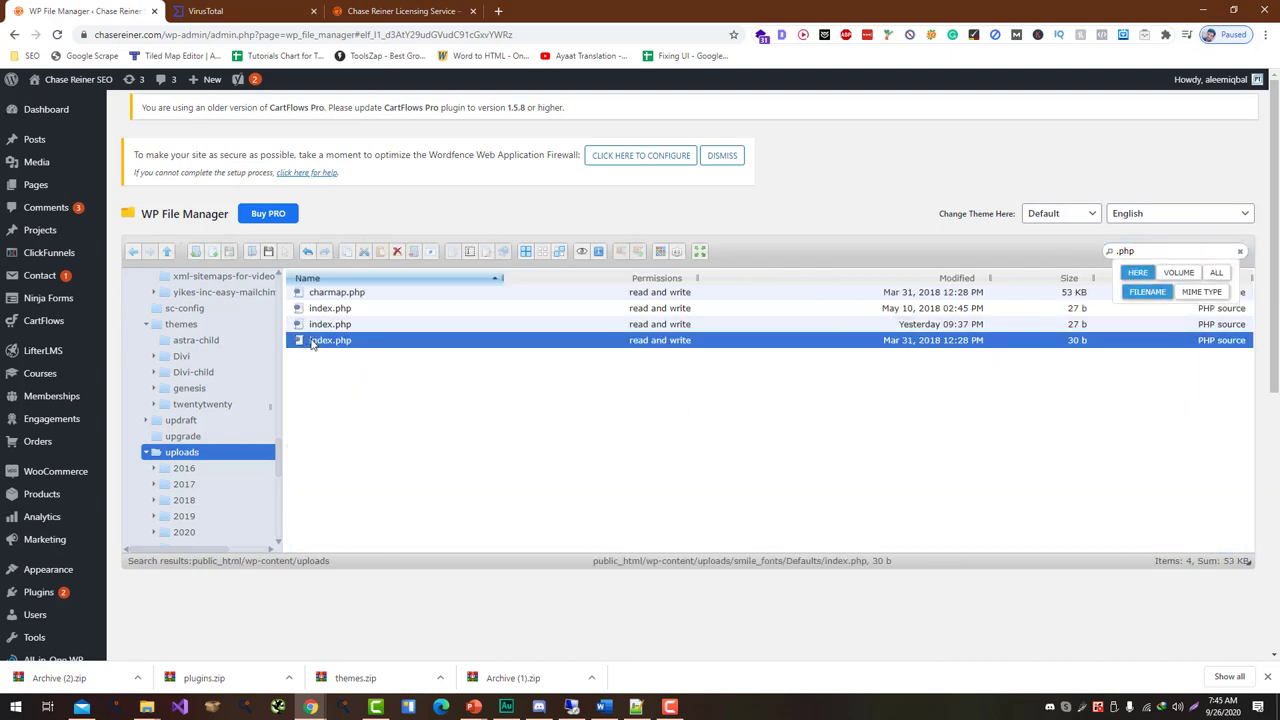
right_click(316, 344)
click(390, 499)
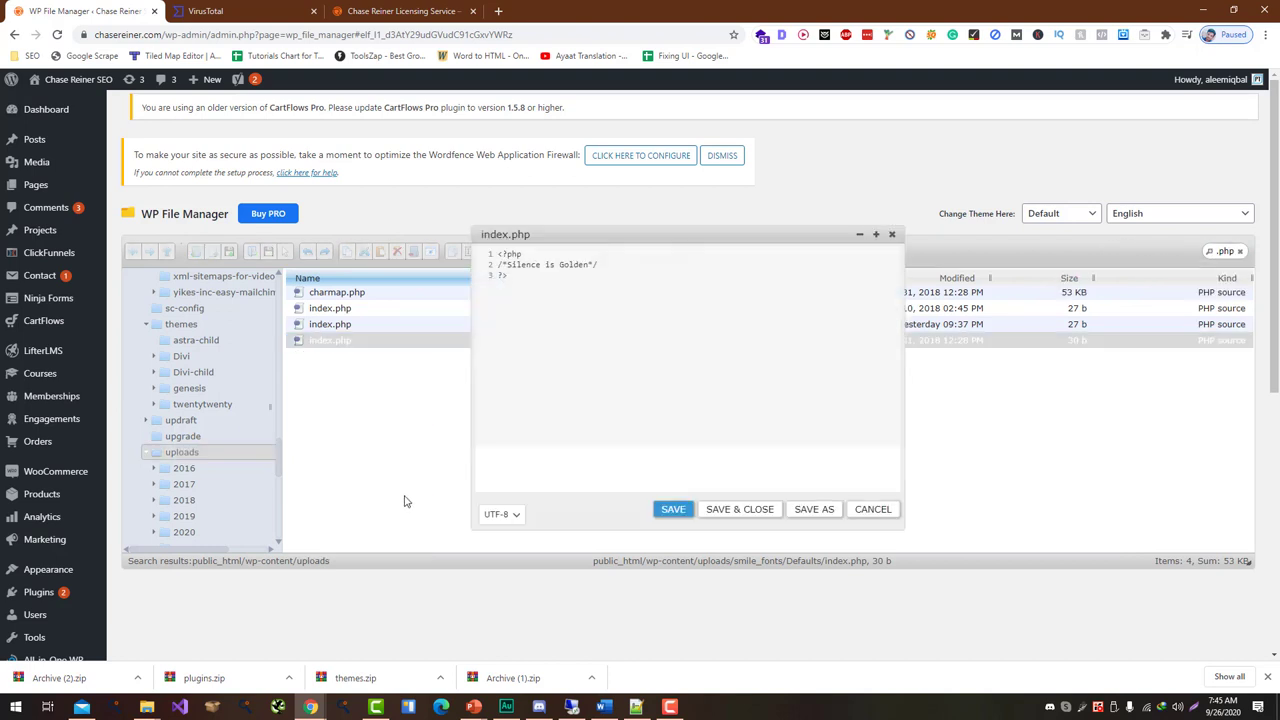
click(861, 511)
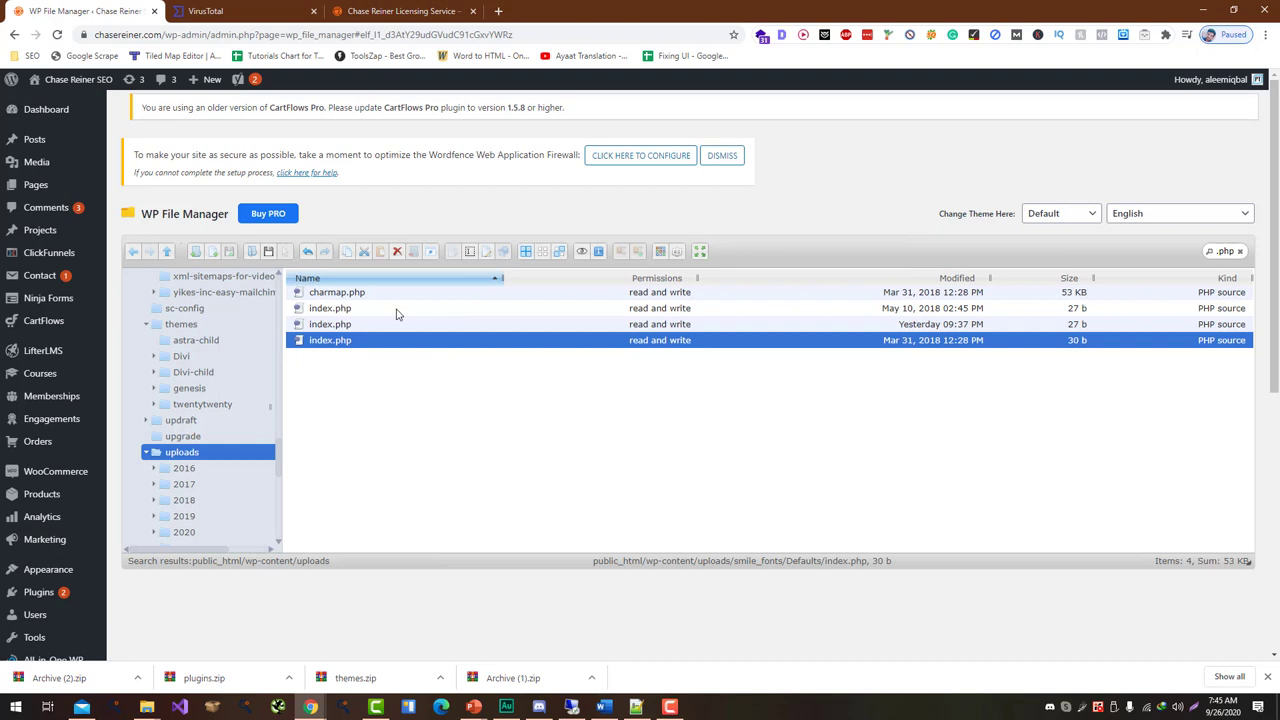
right_click(314, 324)
click(424, 493)
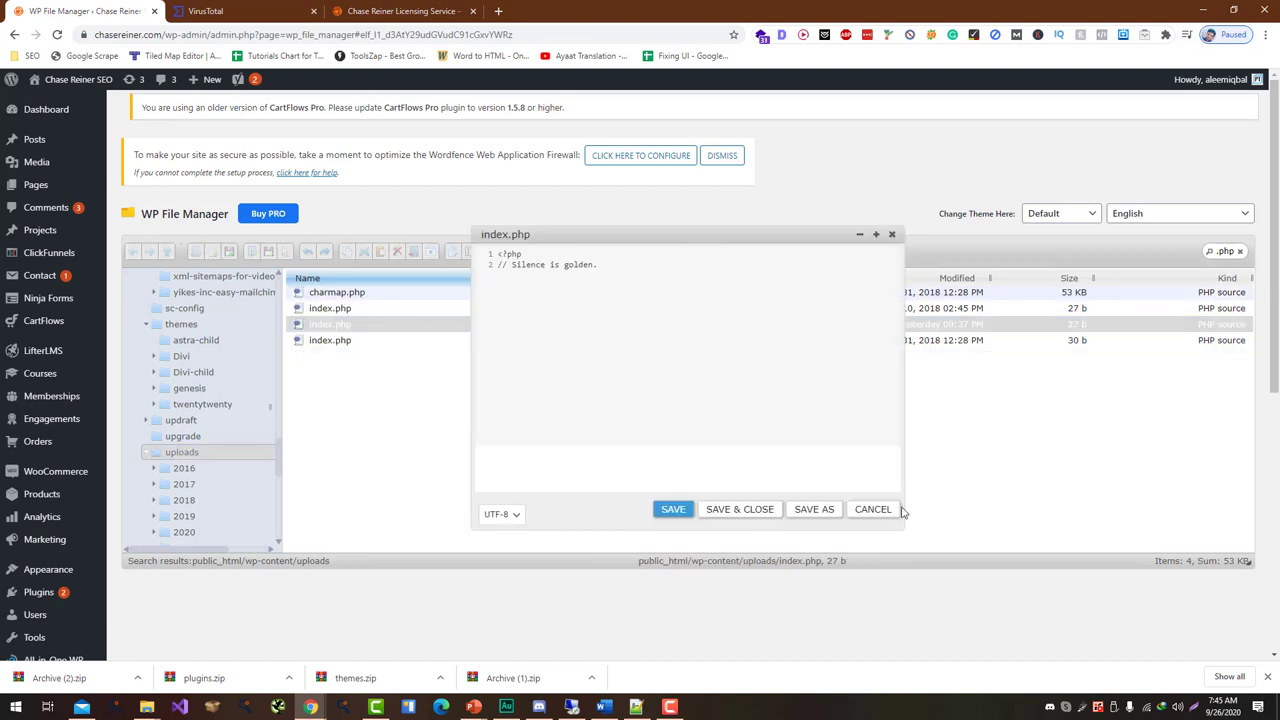
click(872, 509)
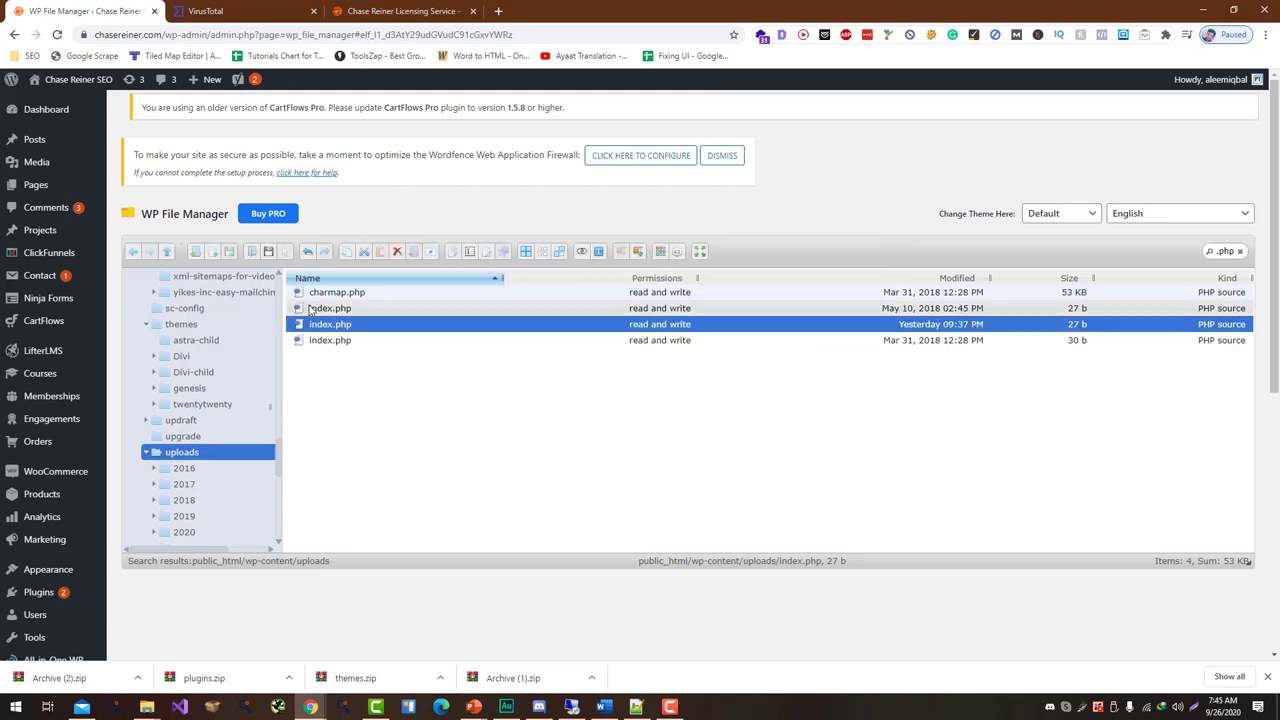
right_click(312, 309)
click(380, 464)
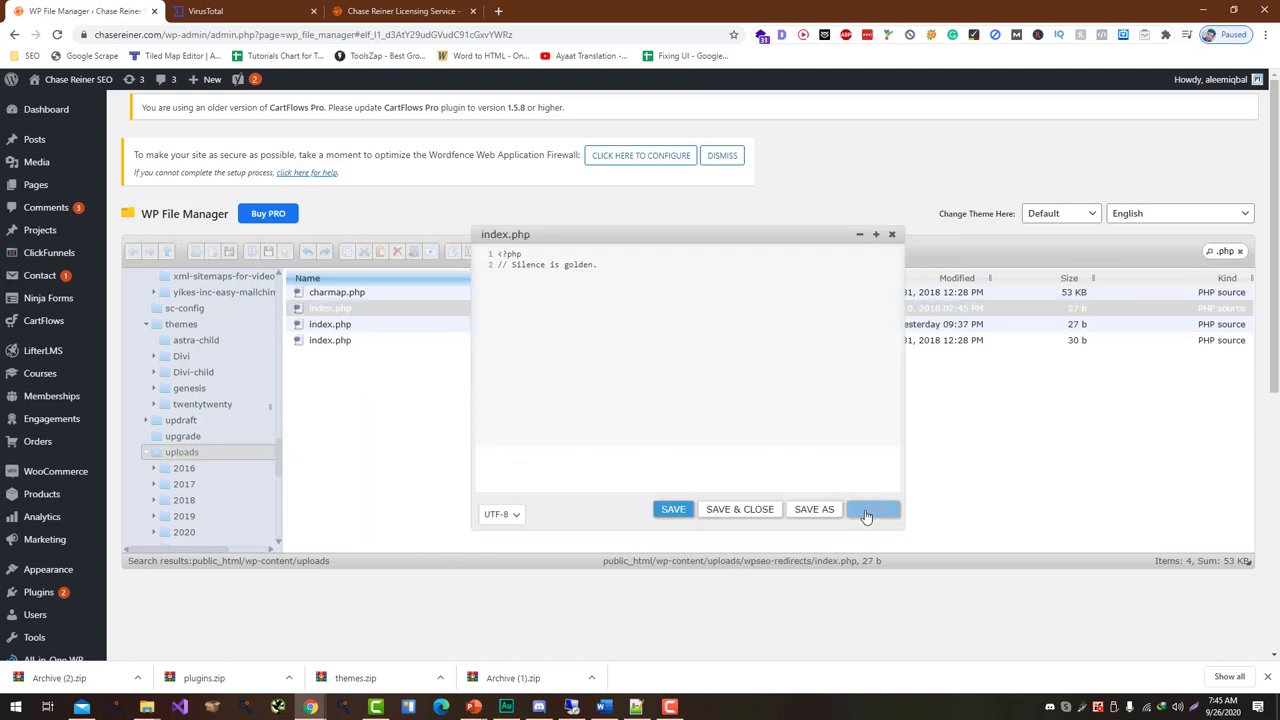
click(872, 509)
Search the wp-content/uploads1 folder for file names containing .php.
scroll(190, 370, down, 5)
scroll(185, 400, down, 4)
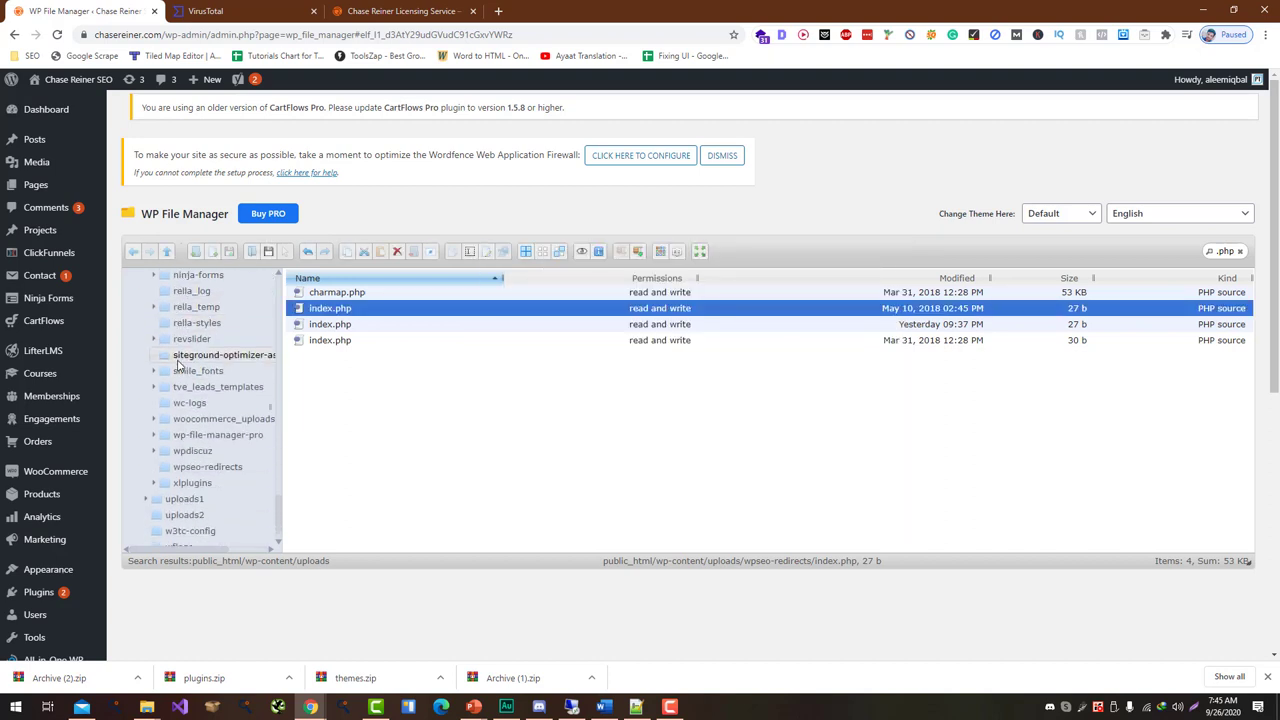
click(197, 470)
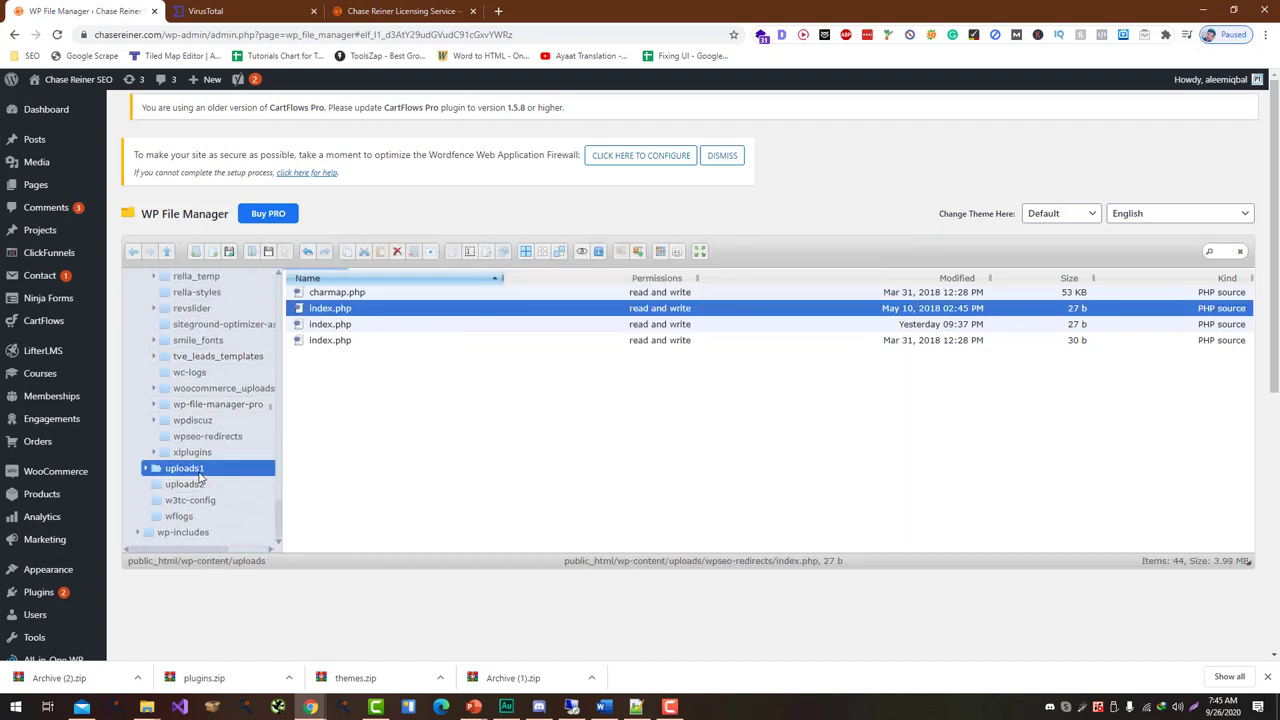
click(1228, 251)
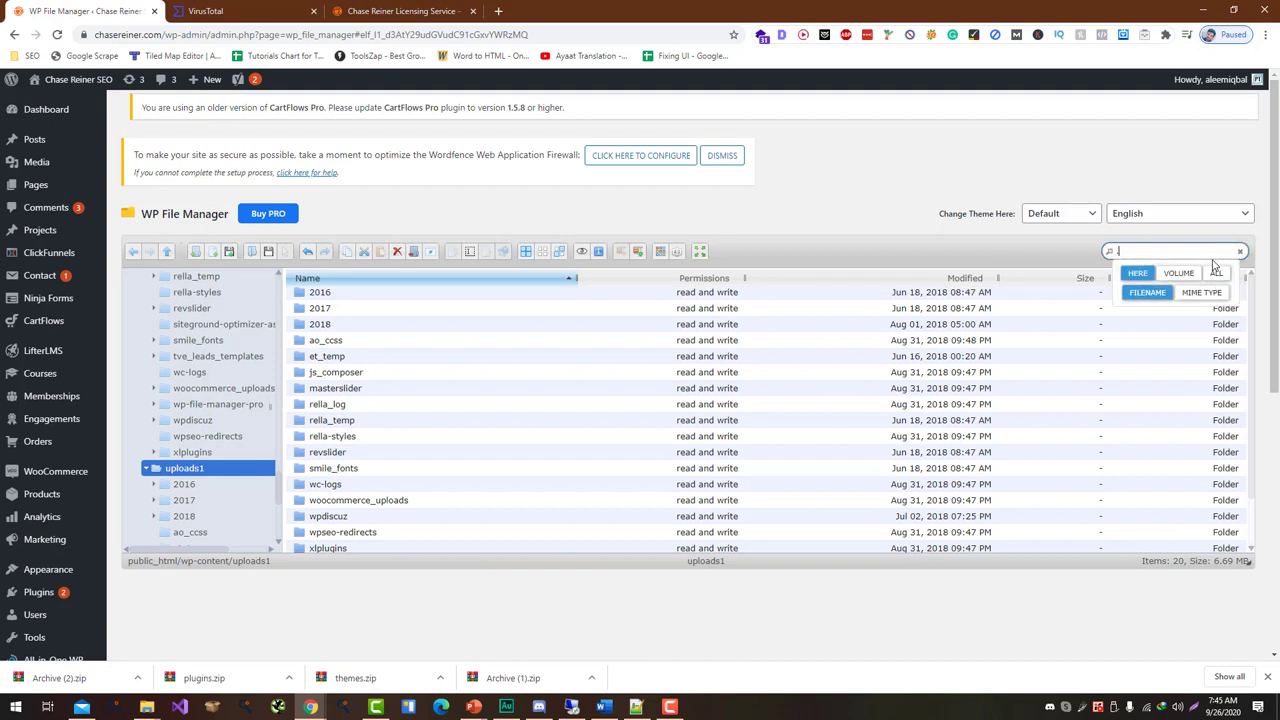
text(.php)
key(Return)
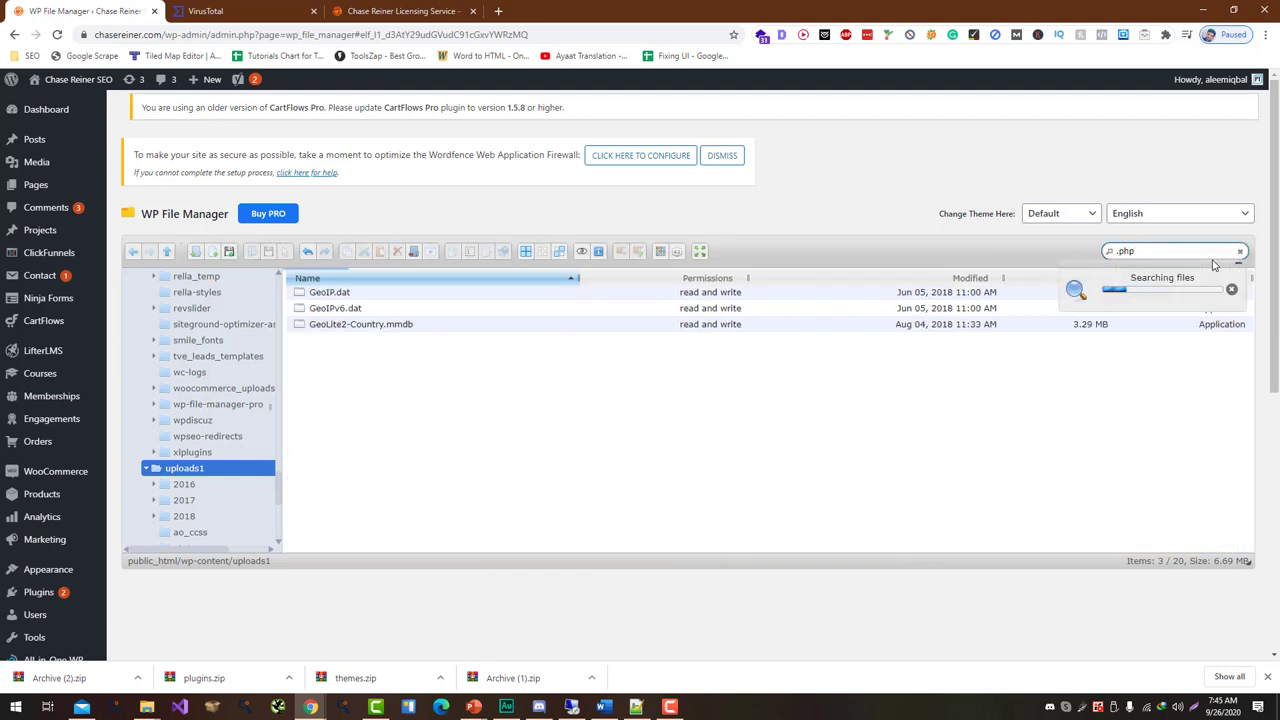
Inspect the code of both index.php files found in uploads1, closing each one without saving.
click(340, 326)
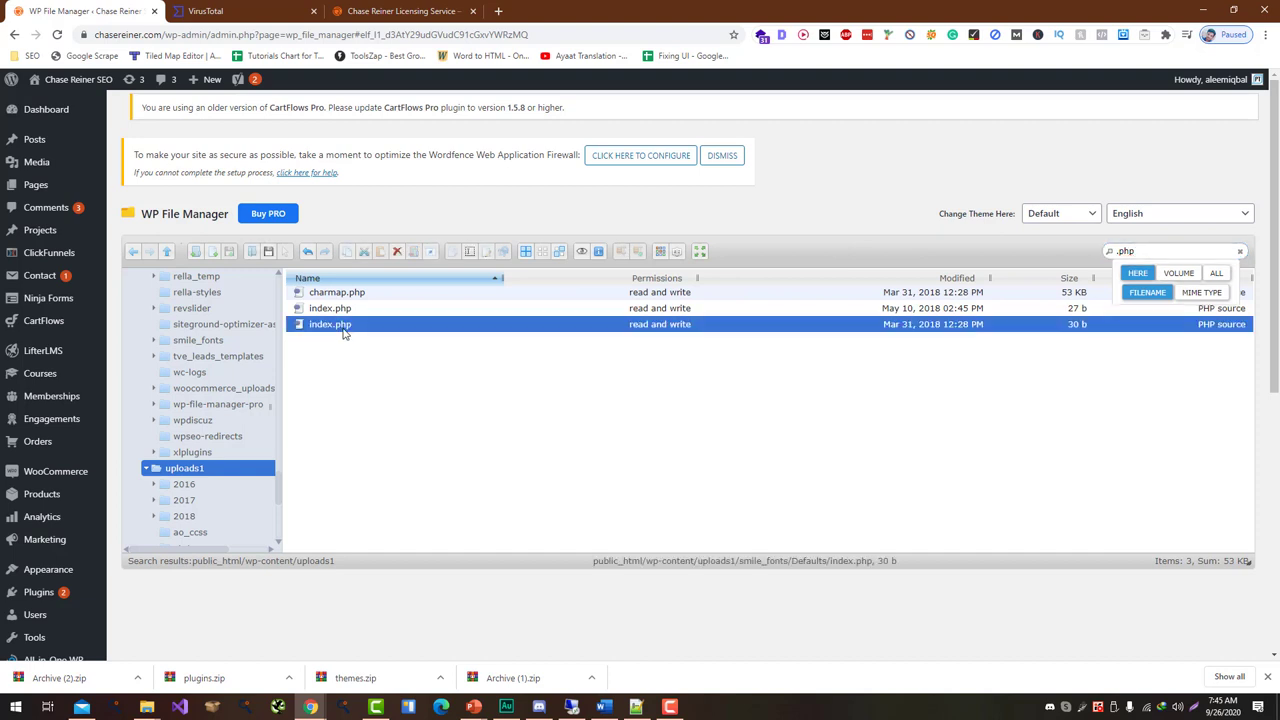
right_click(343, 330)
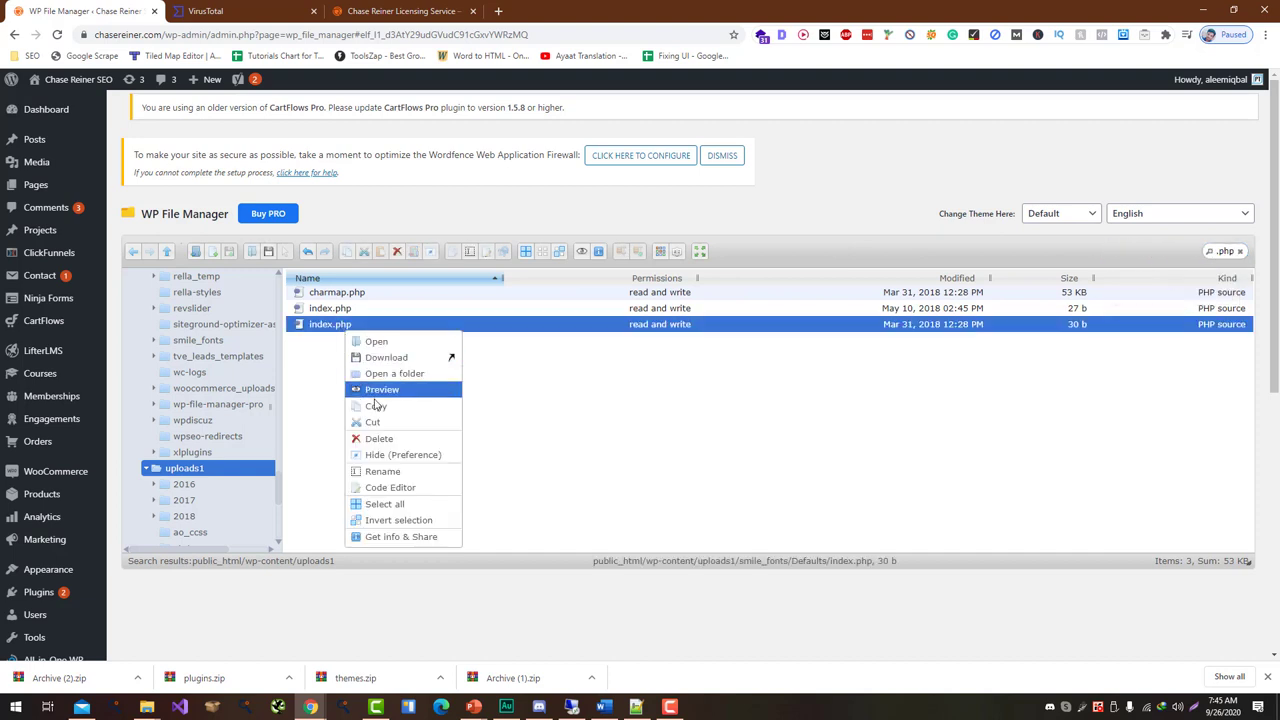
click(388, 487)
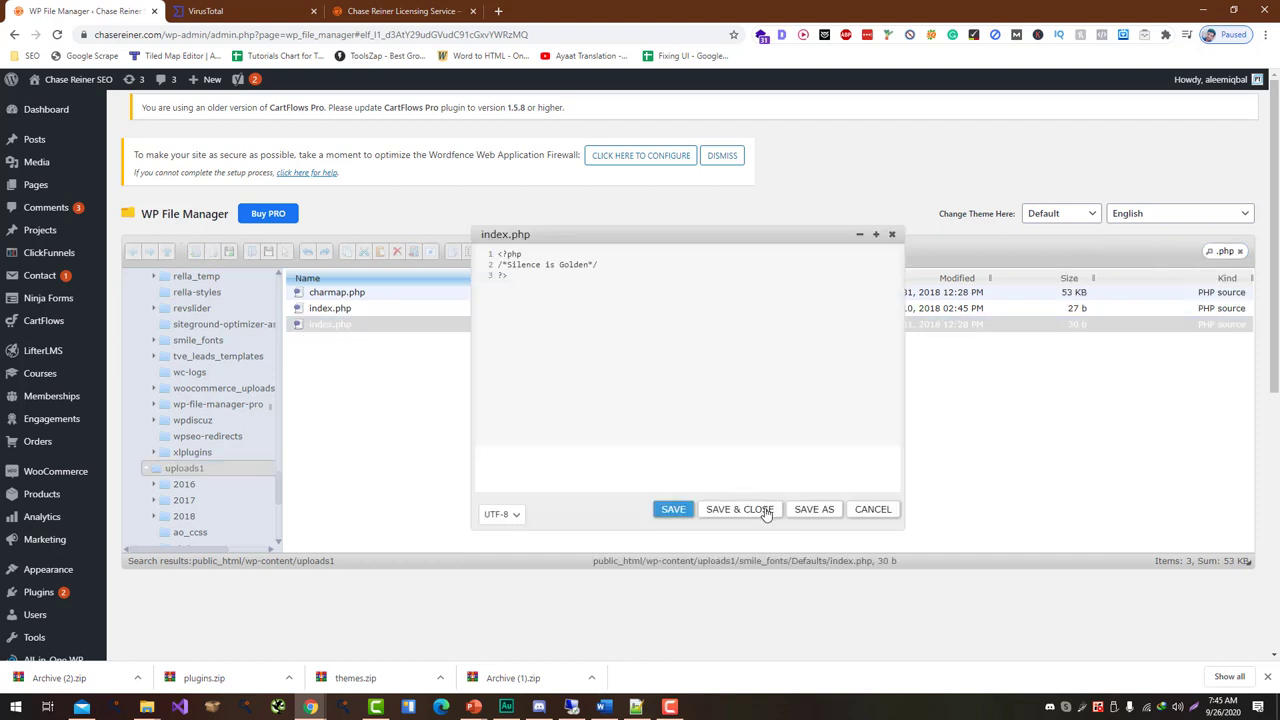
click(872, 509)
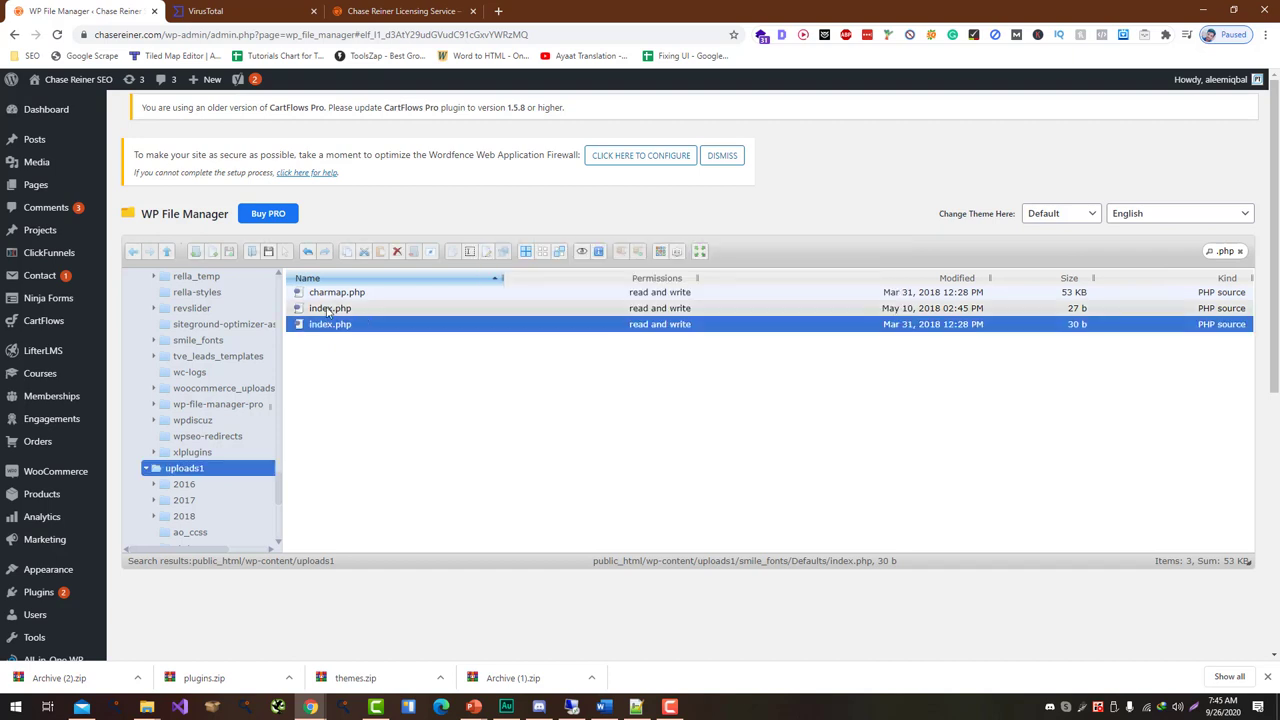
right_click(328, 311)
click(413, 477)
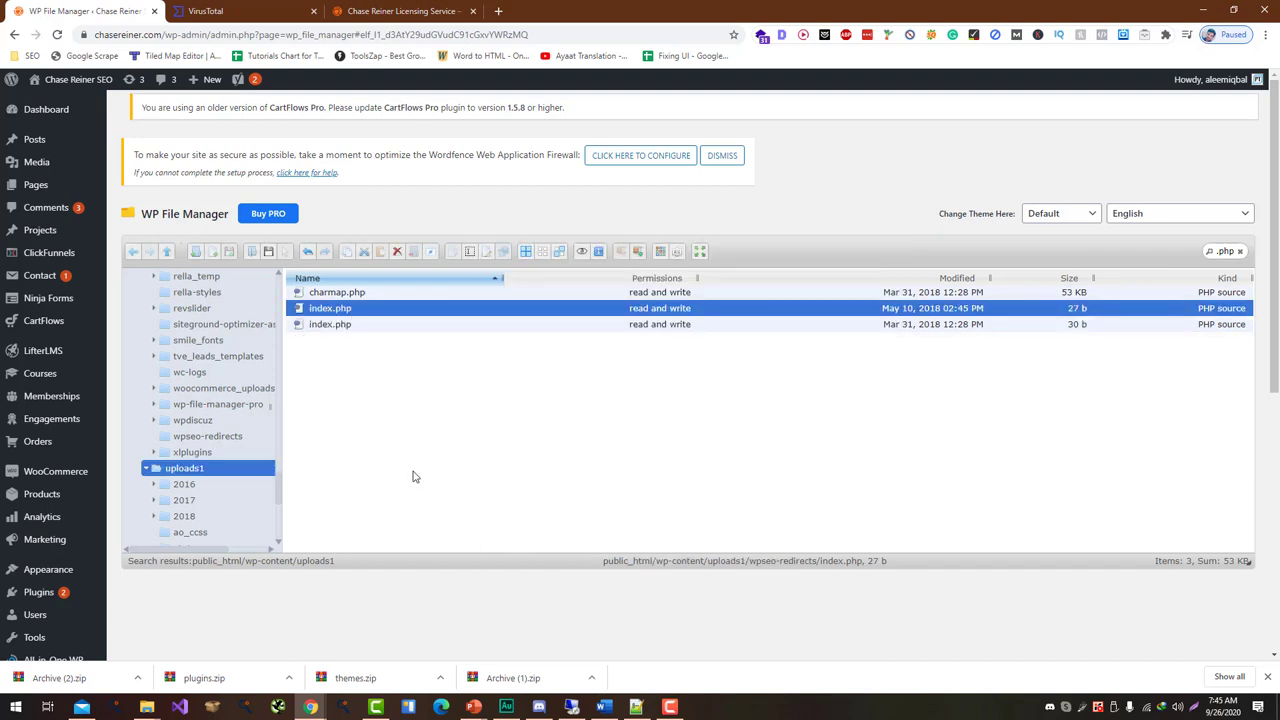
click(860, 514)
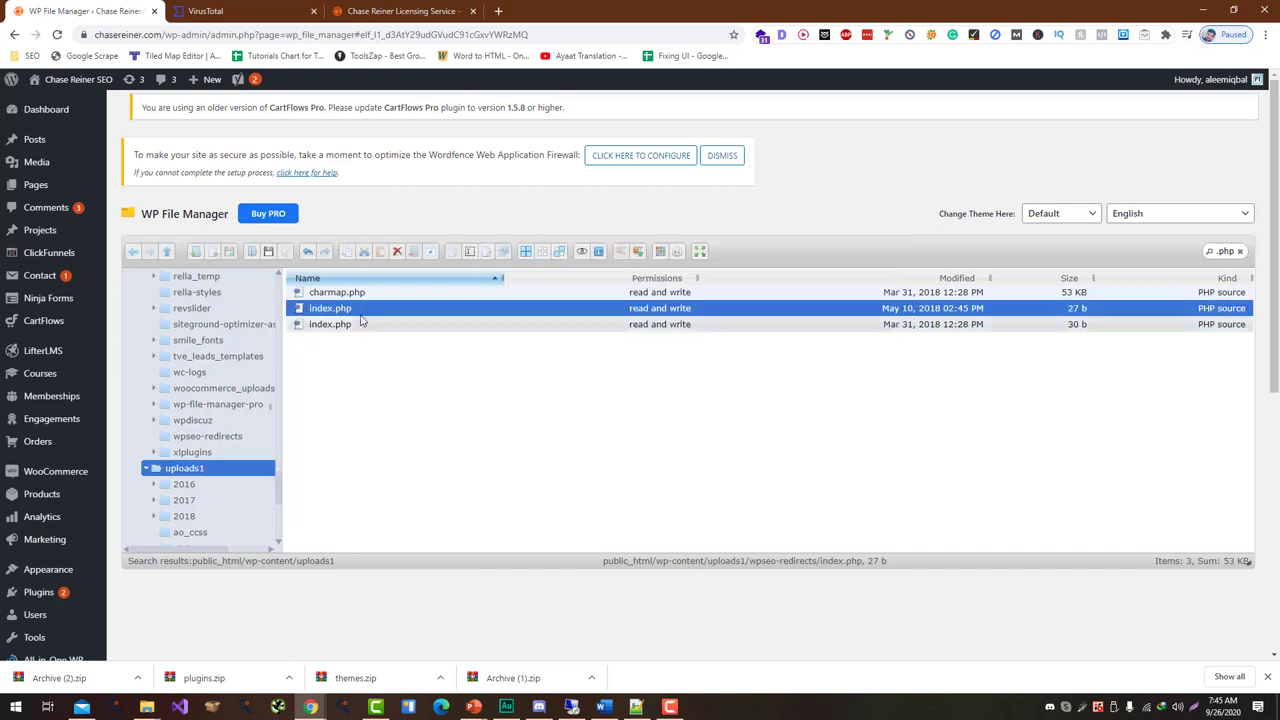
Inspect the code of charmap.php found in uploads1 and close it without saving.
right_click(337, 294)
click(411, 456)
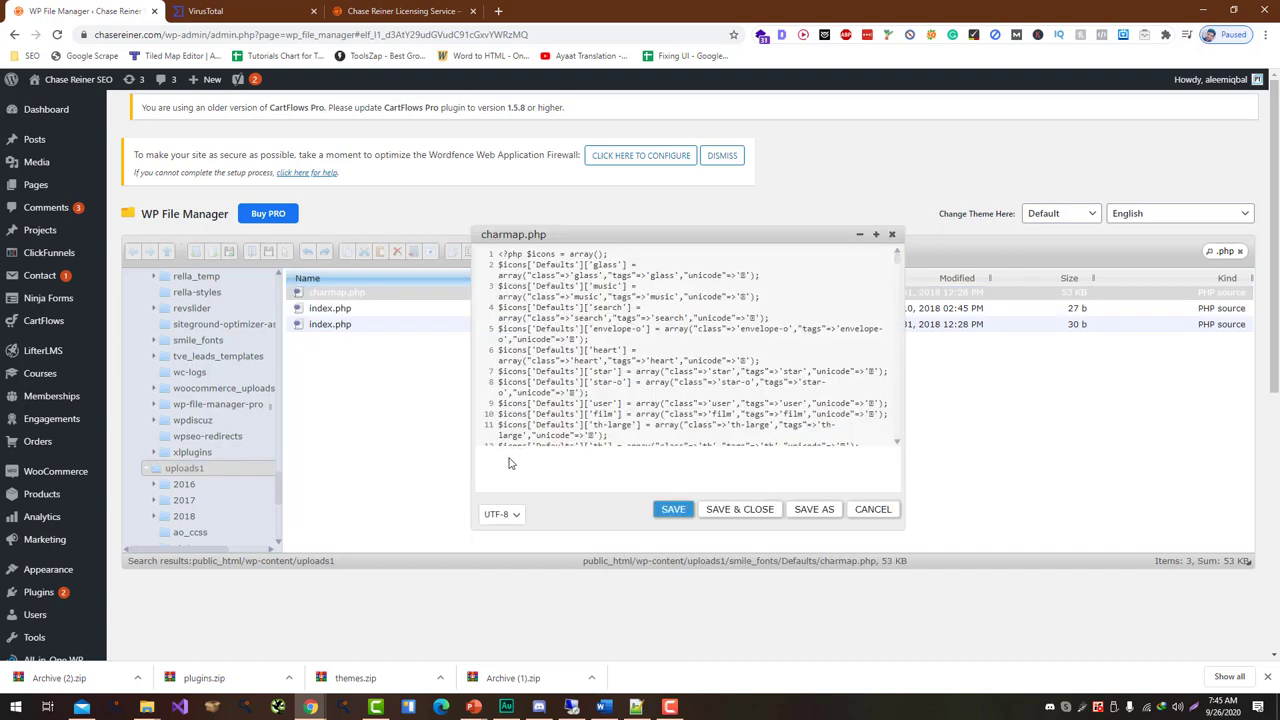
scroll(640, 383, down, 2)
click(871, 509)
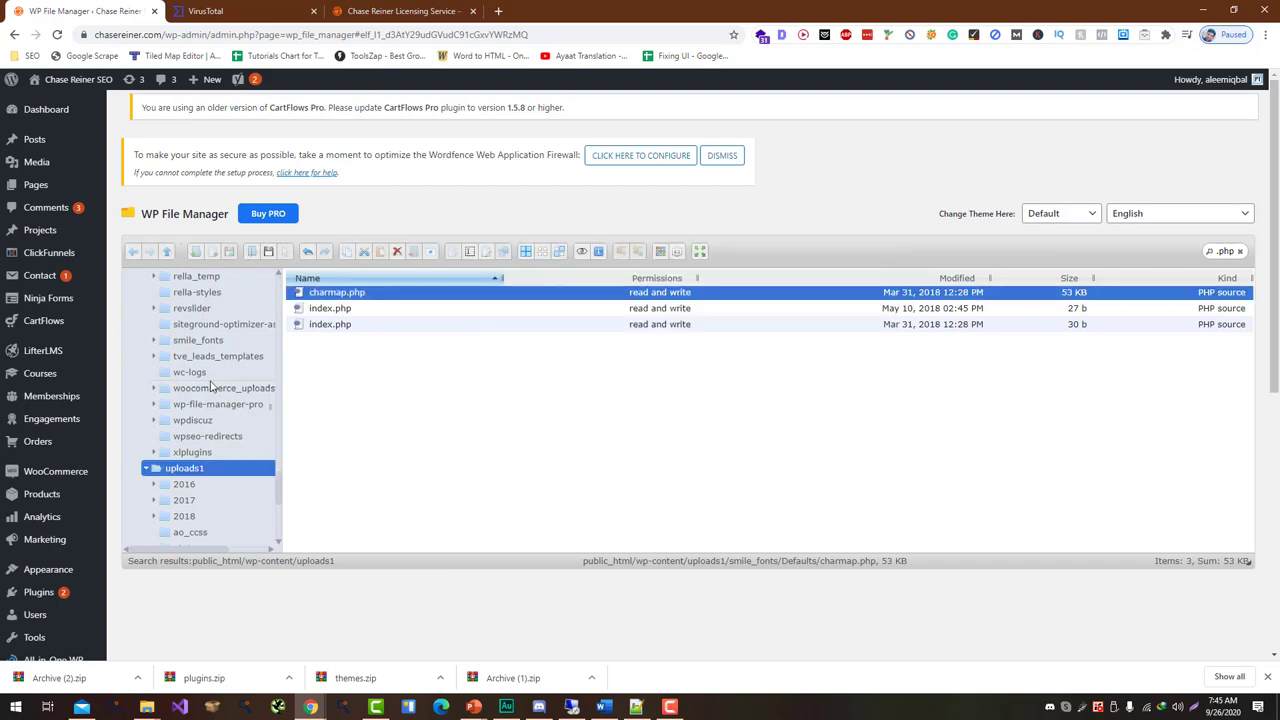
Examine the contents of the uploads2, wflogs and w3tc-config folders in wp-content.
scroll(238, 425, down, 3)
scroll(238, 425, down, 1)
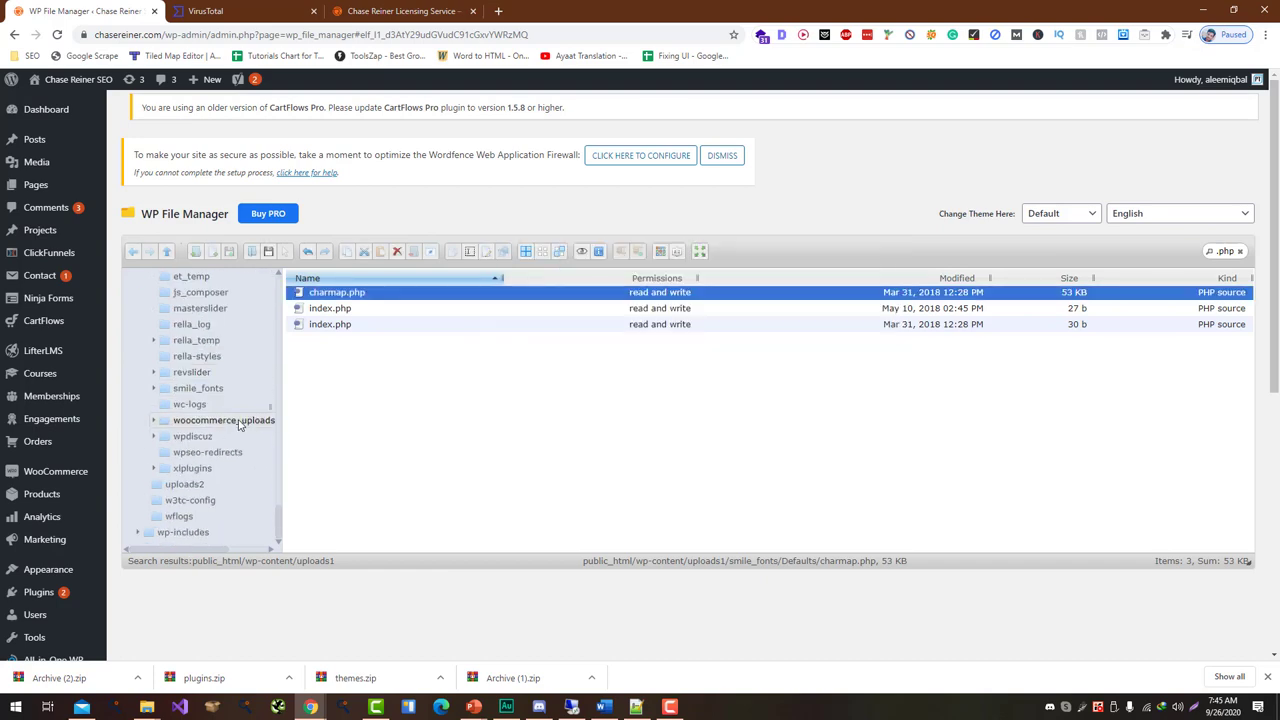
click(241, 489)
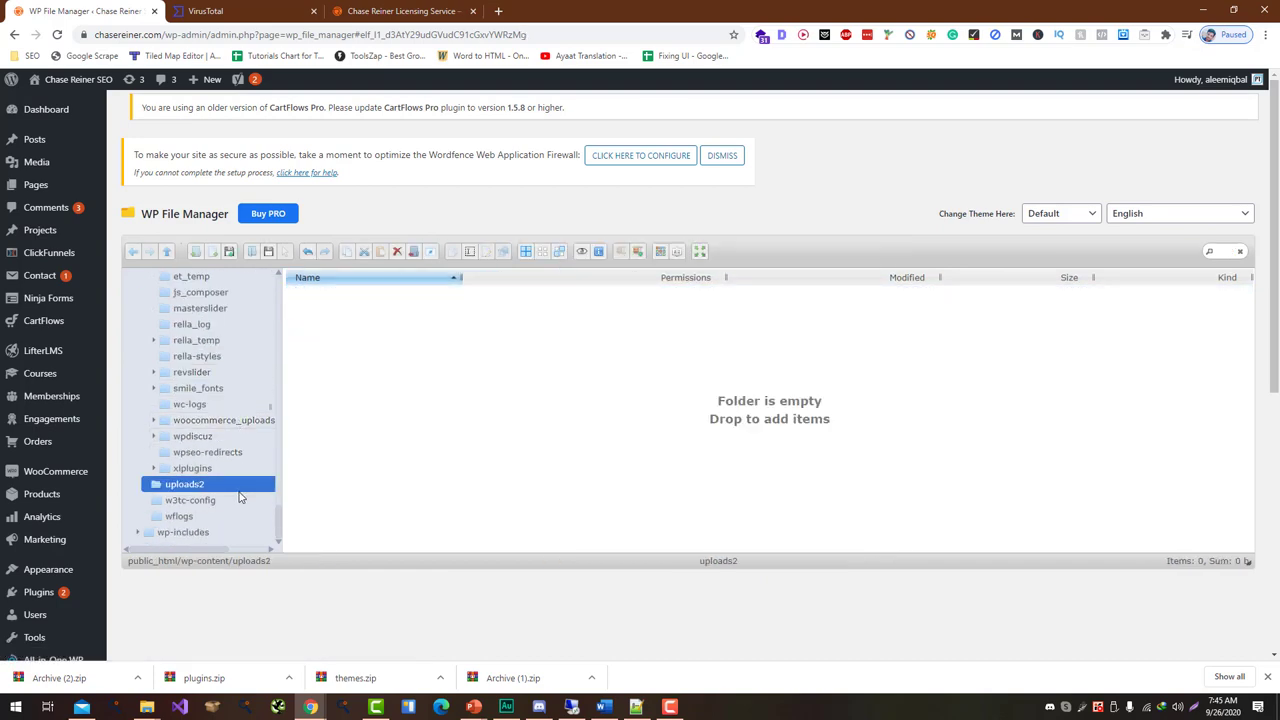
click(236, 503)
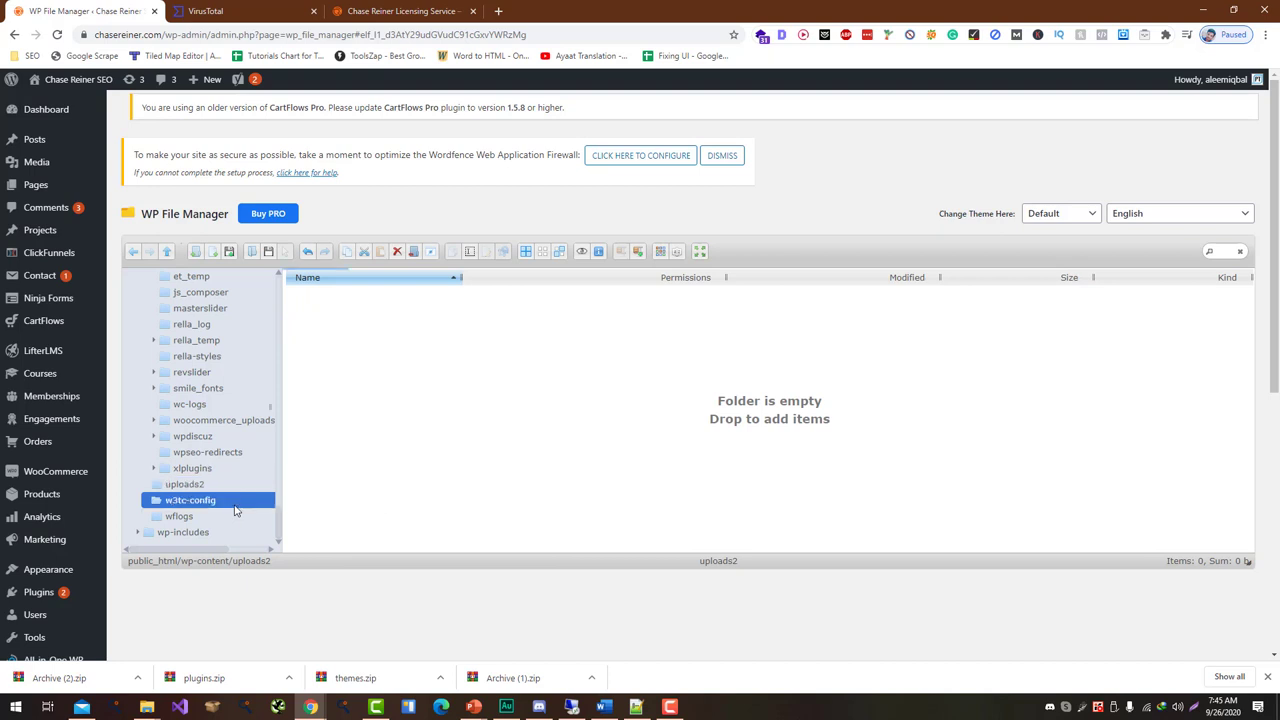
click(232, 516)
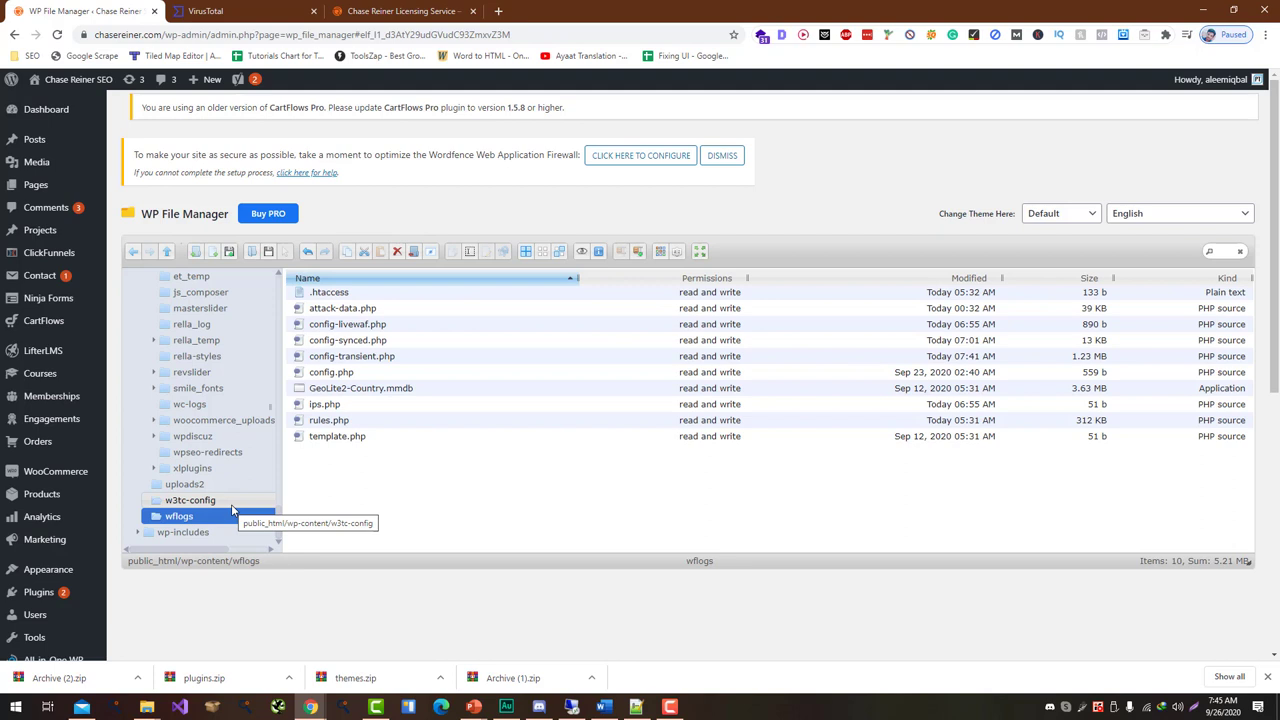
click(232, 506)
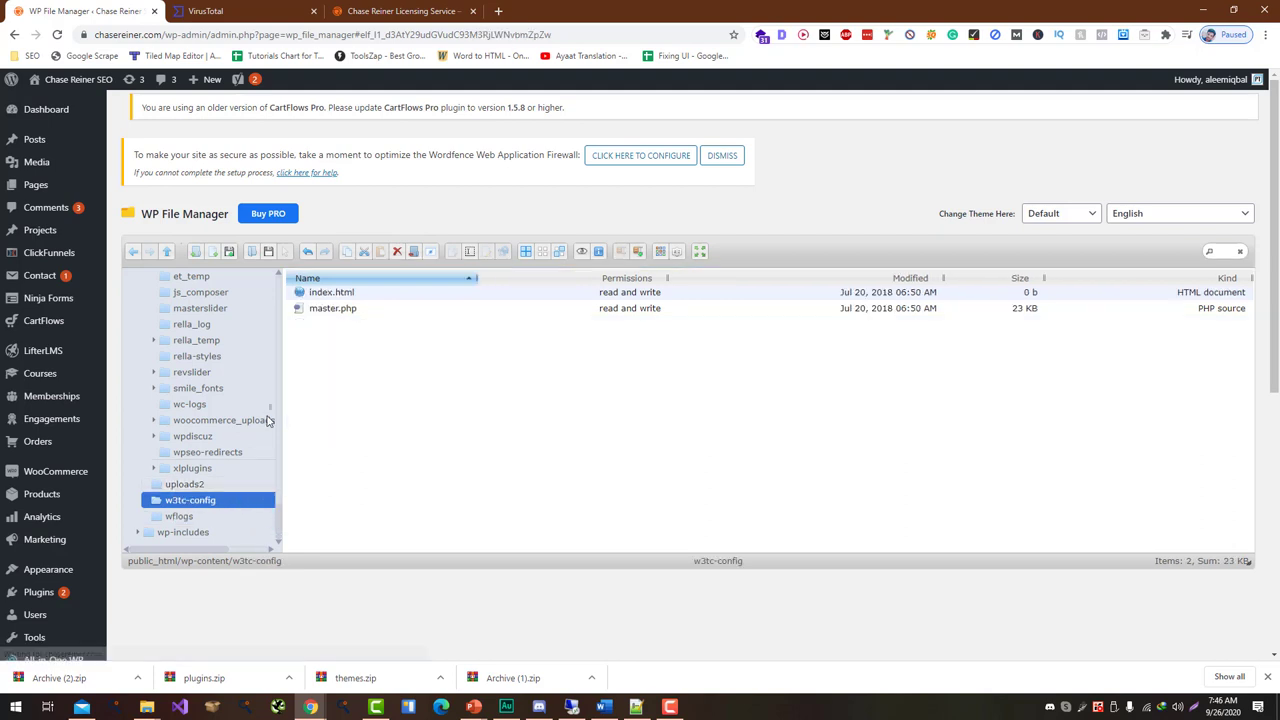
Inspect the code of master.php in the w3tc-config folder and close it without saving.
right_click(313, 312)
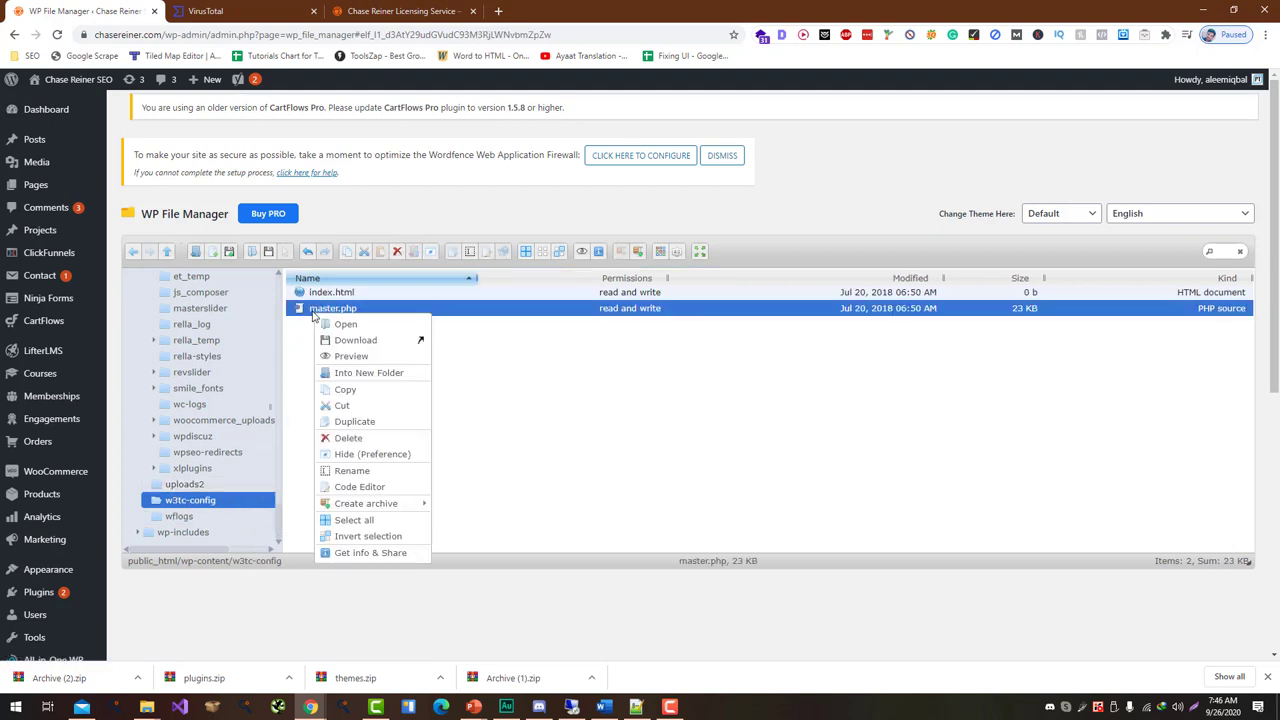
click(356, 490)
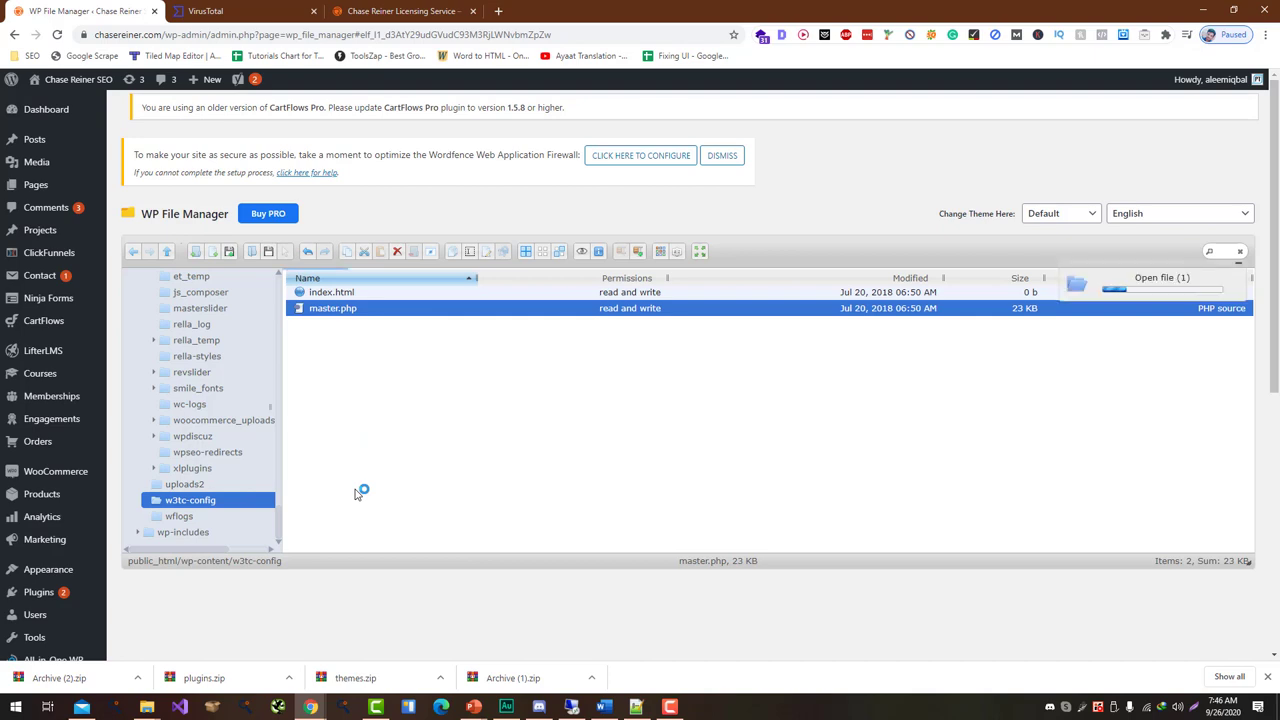
scroll(690, 486, down, 10)
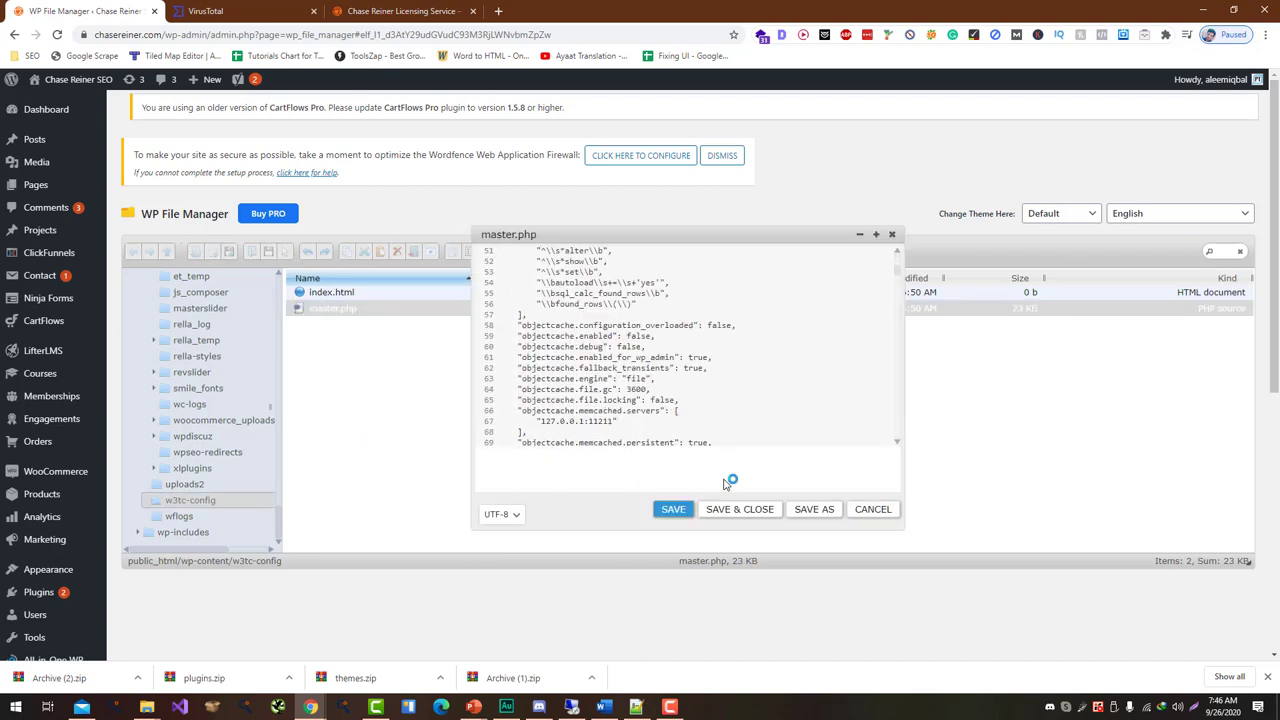
click(873, 509)
Review the VirusTotal detection results for Archive (2).zip and return to WP File Manager.
click(205, 11)
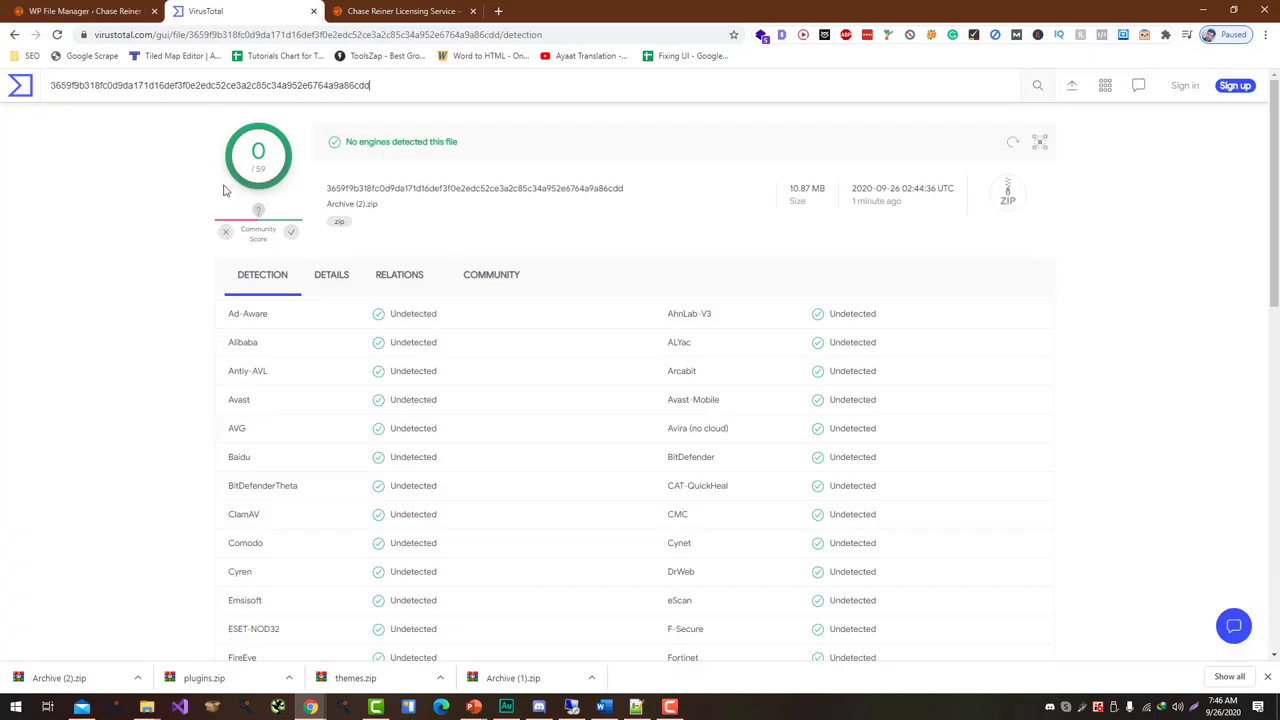
scroll(197, 383, down, 8)
click(60, 11)
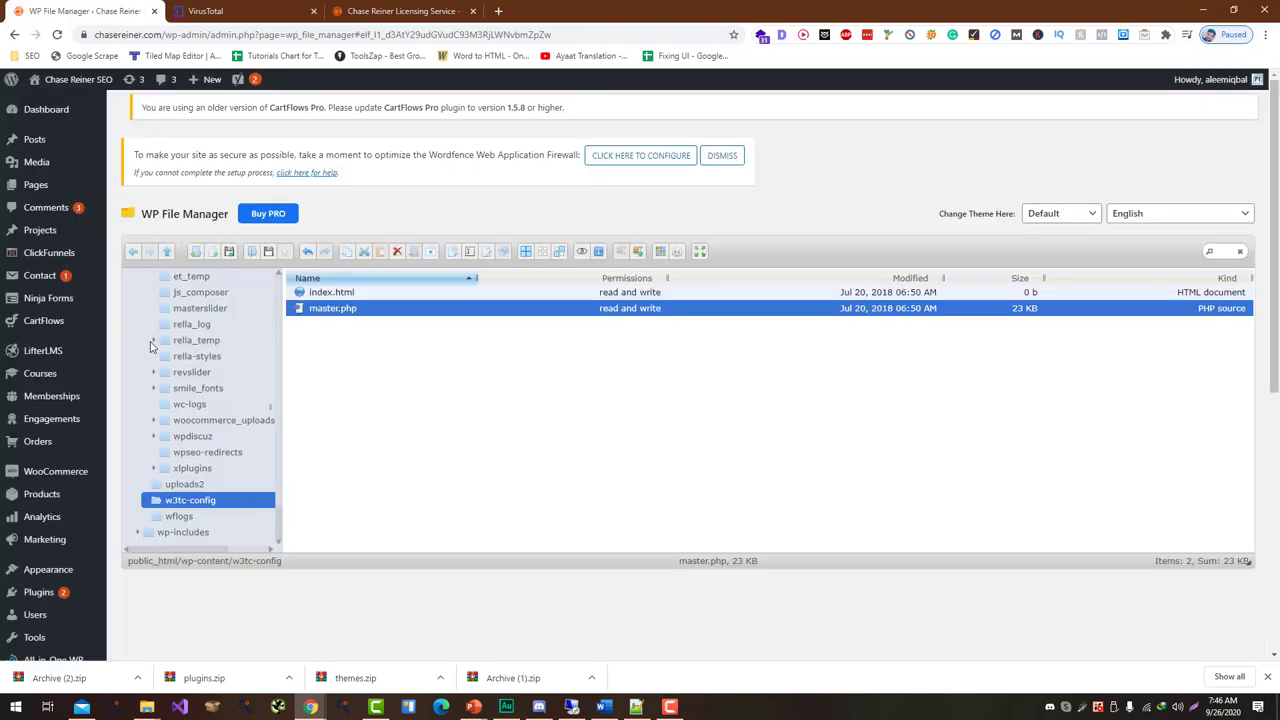
Open the public_html root folder to list its contents.
scroll(210, 430, up, 5)
drag(278, 450, 278, 304)
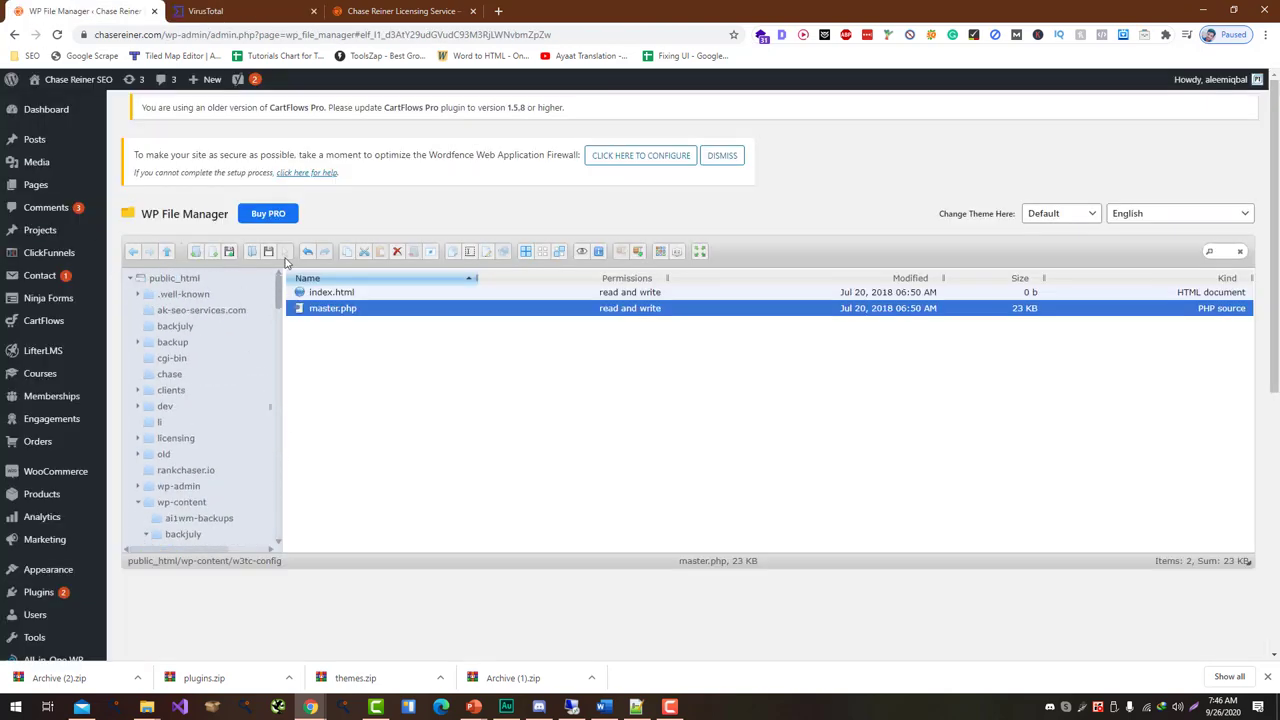
click(237, 282)
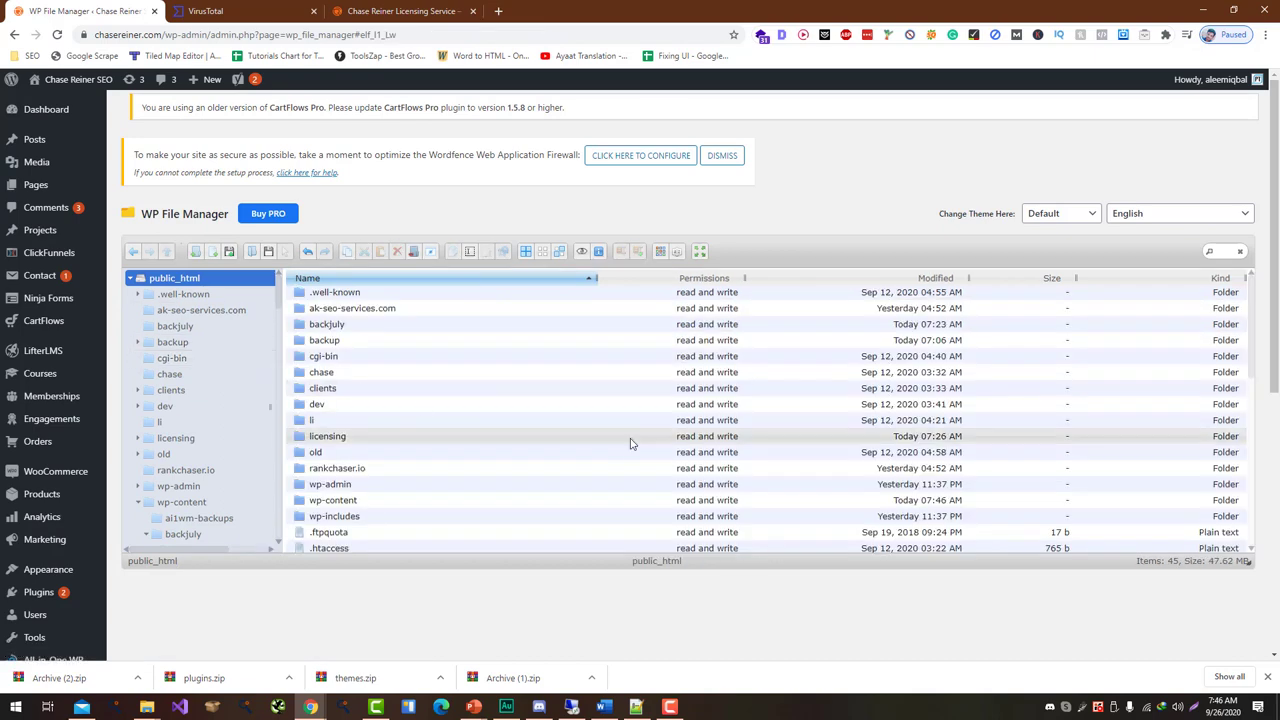
Delete wordpress.zip from the public_html folder and confirm its removal.
scroll(630, 443, down, 5)
scroll(630, 443, down, 3)
scroll(631, 443, up, 5)
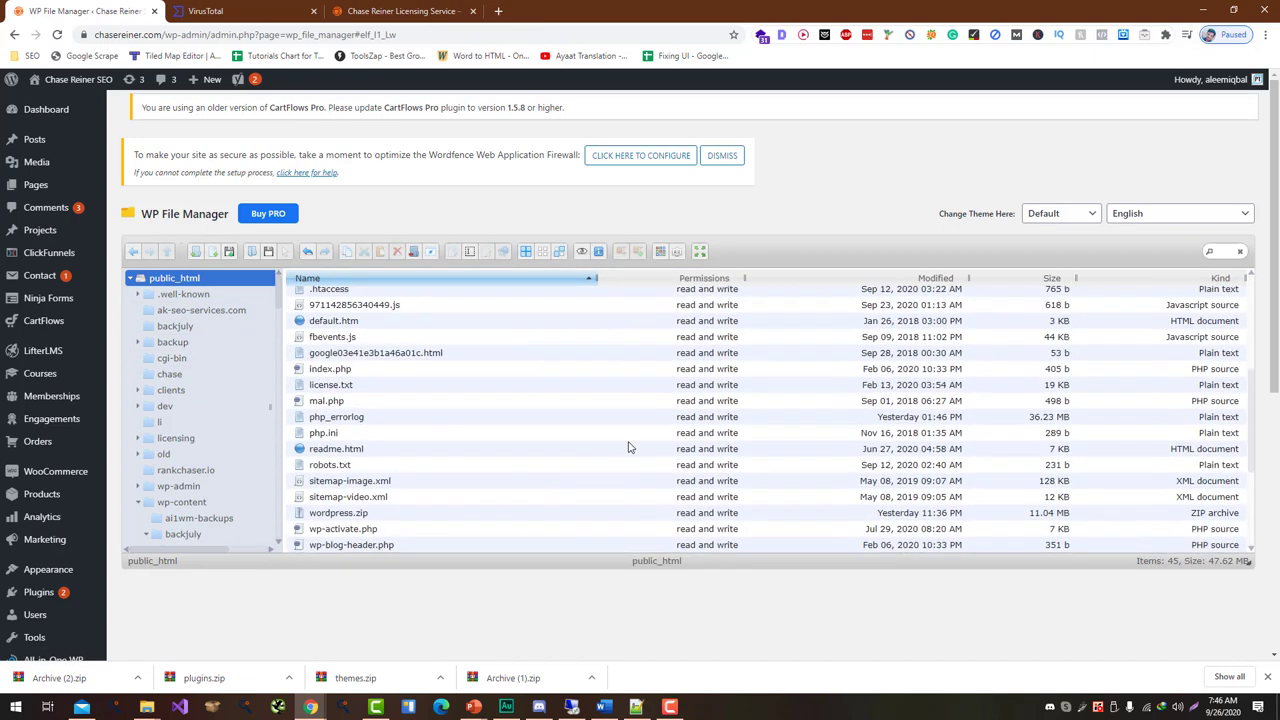
click(552, 516)
key(Delete)
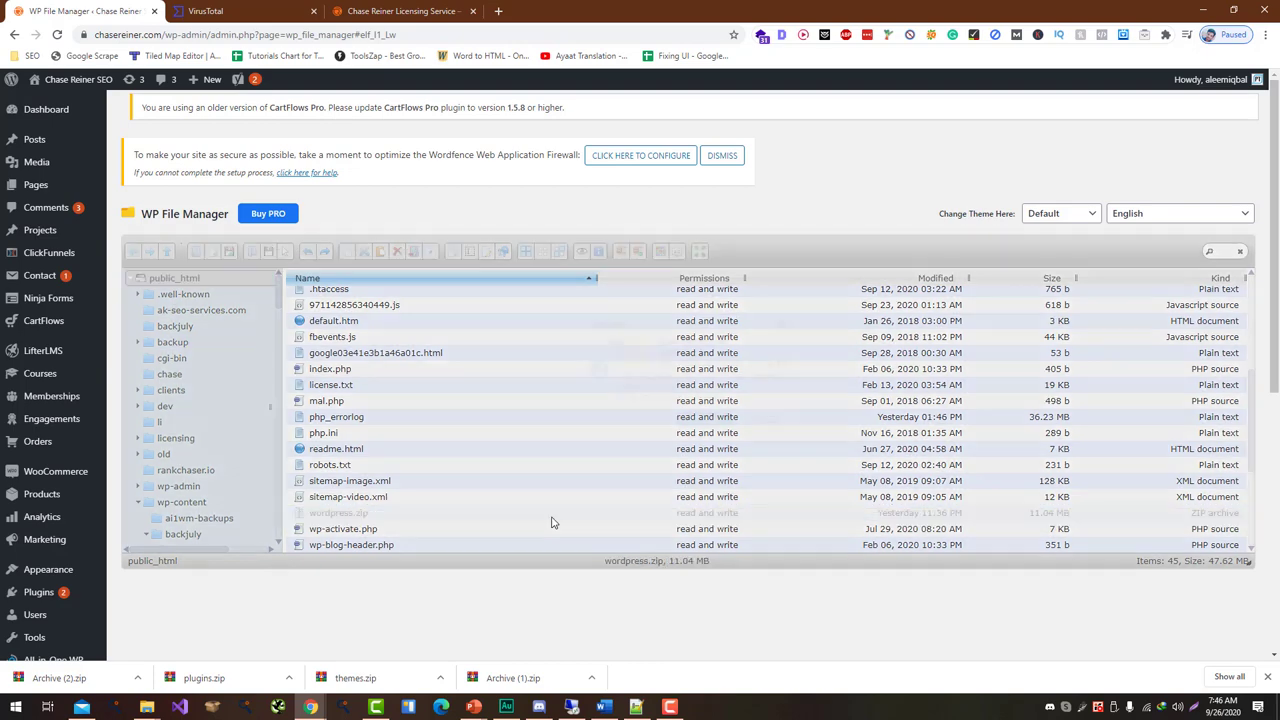
key(Return)
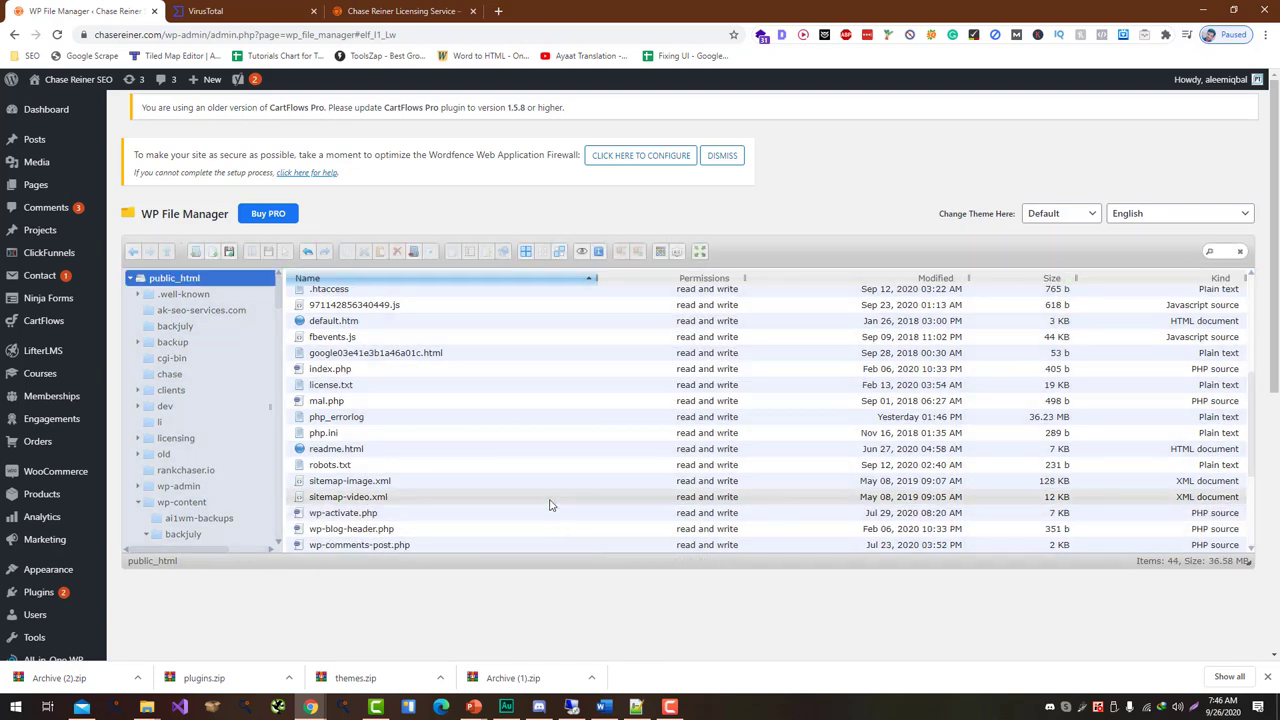
Look through the remaining public_html files and reload the VirusTotal report for Archive (2).zip before returning to WP File Manager.
scroll(549, 505, down, 3)
scroll(549, 505, up, 7)
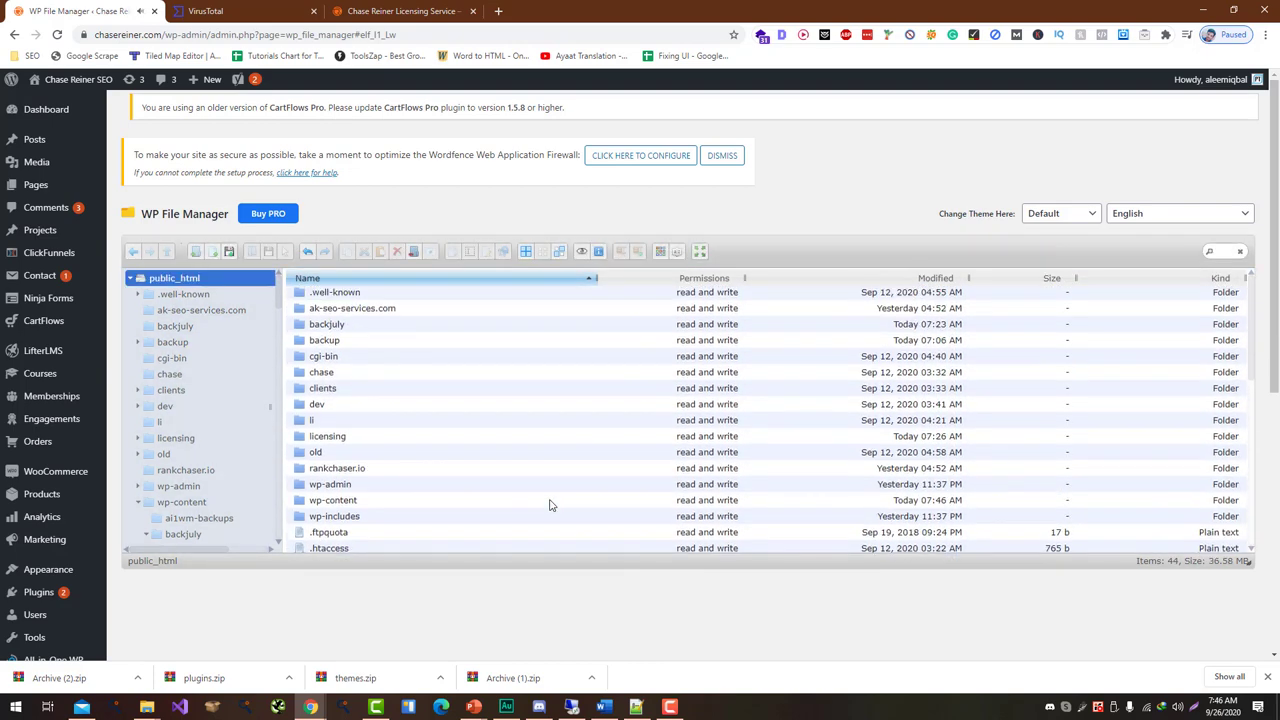
scroll(549, 505, down, 2)
scroll(549, 505, down, 5)
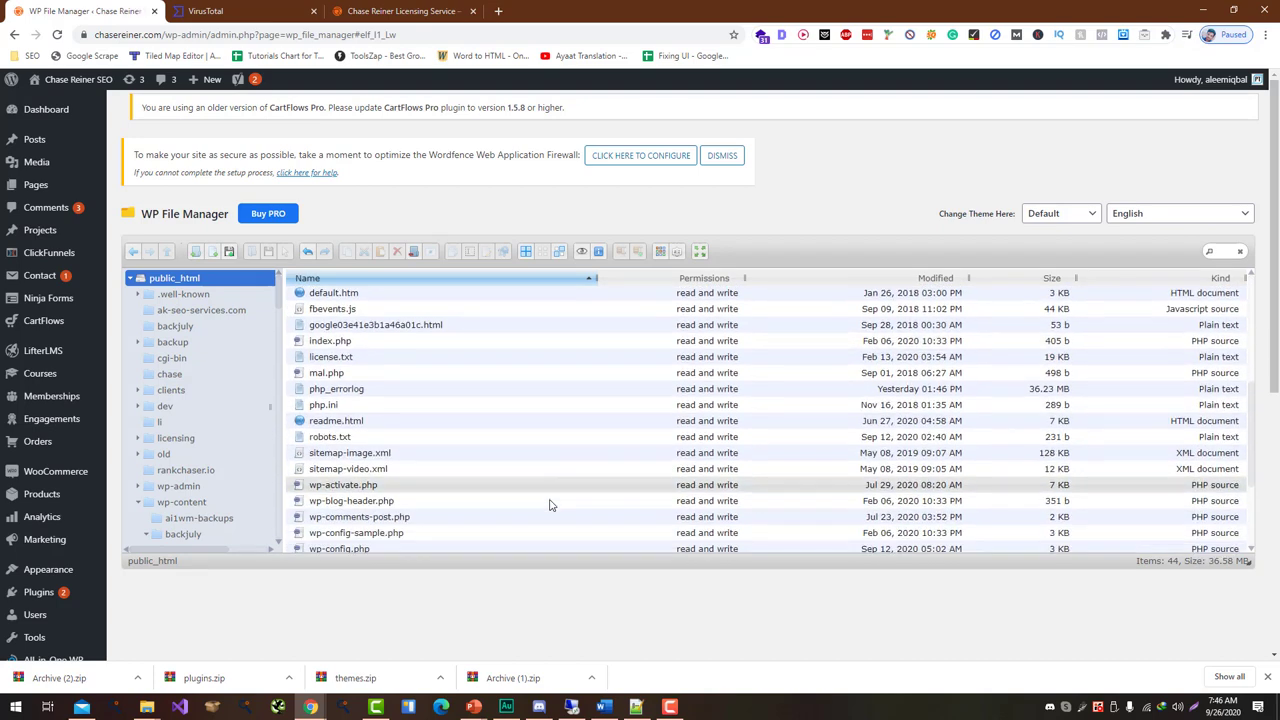
click(238, 10)
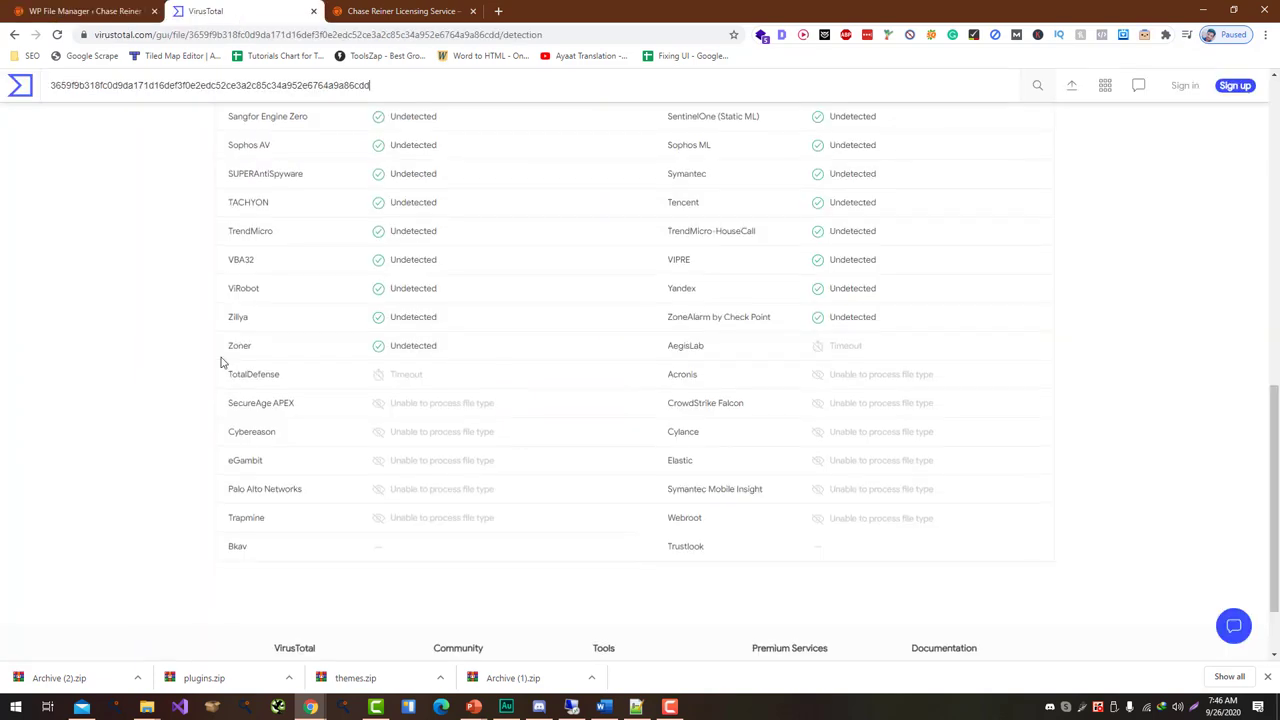
scroll(223, 360, up, 10)
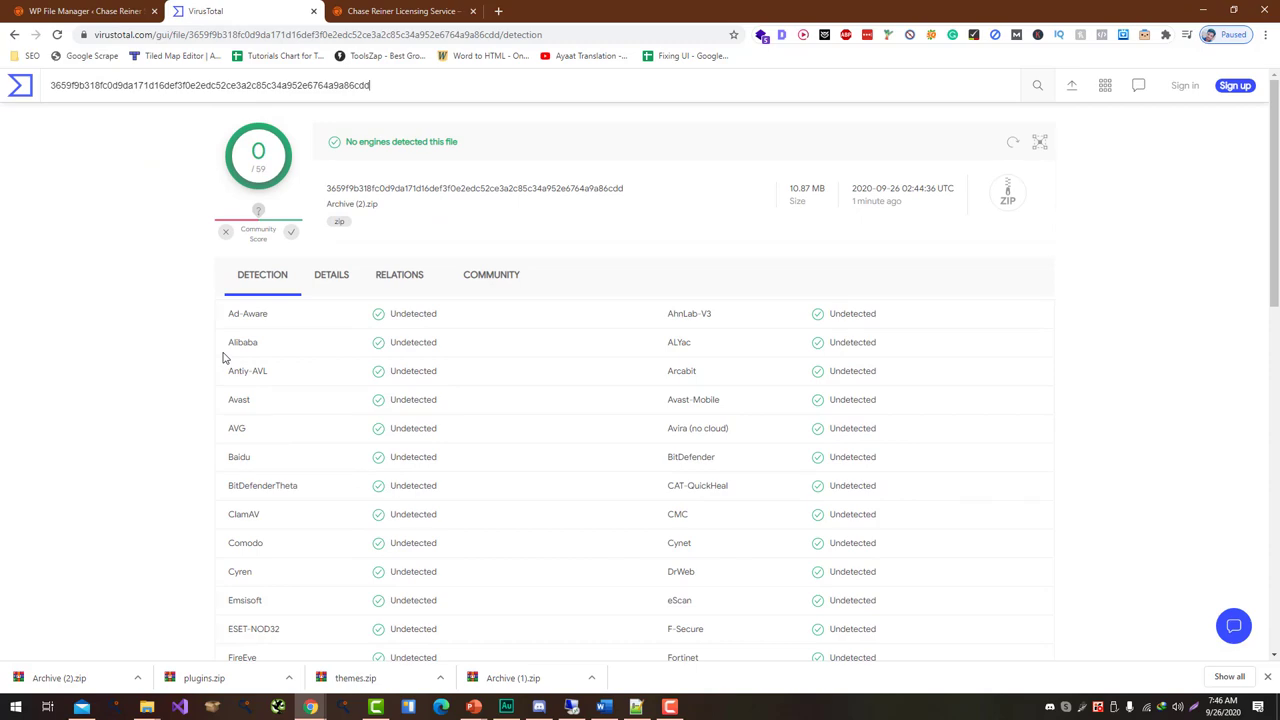
key(F5)
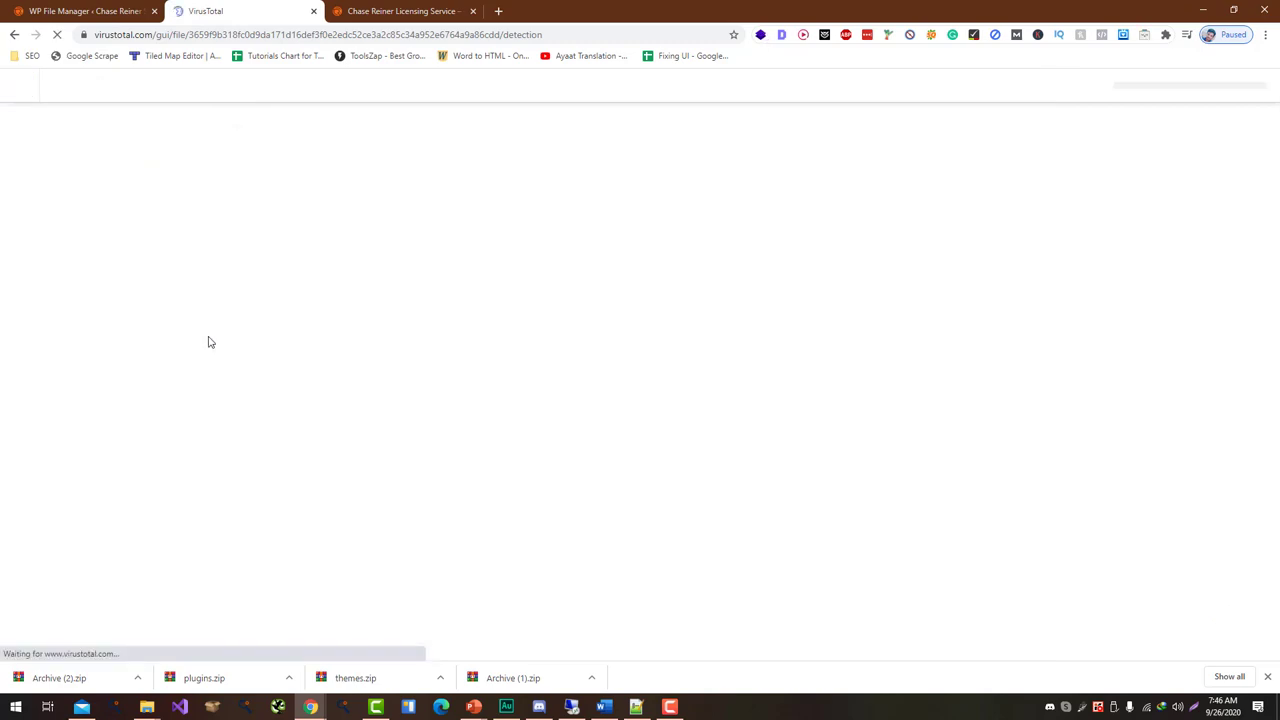
click(81, 11)
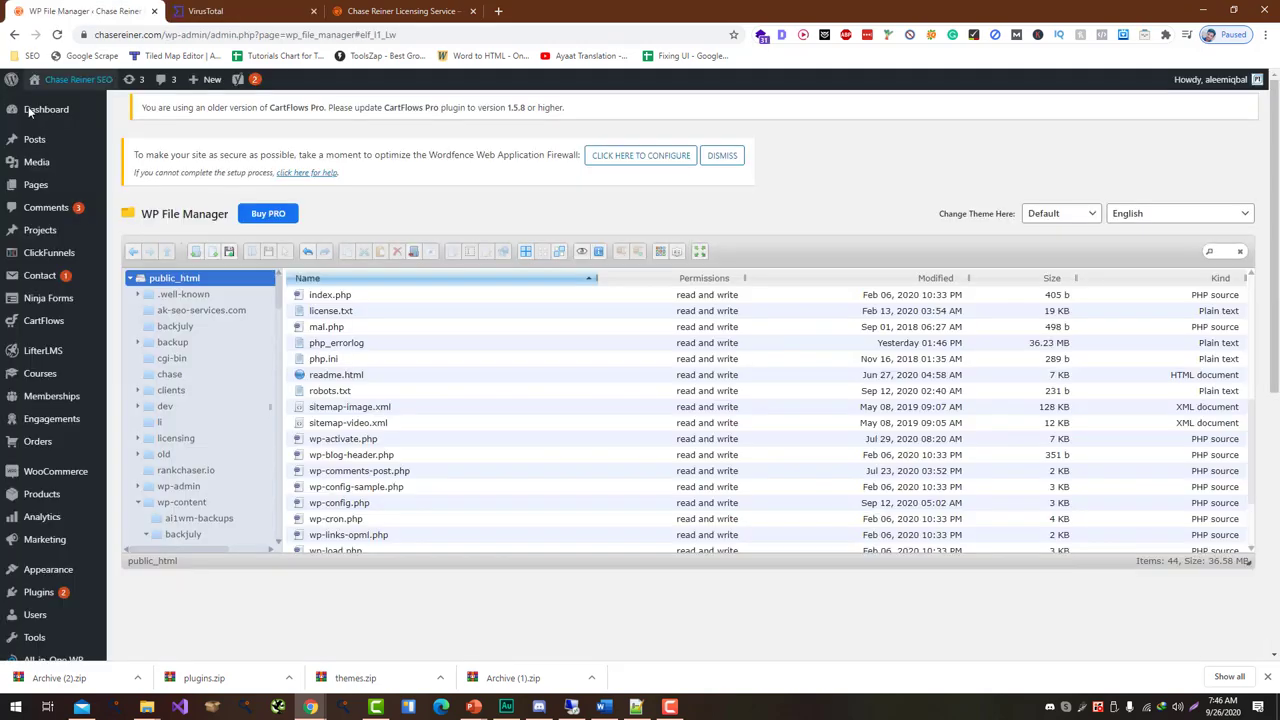
Leave WP File Manager for the installed plugins page and examine the listed plugins and their available updates.
mouse_move(55, 115)
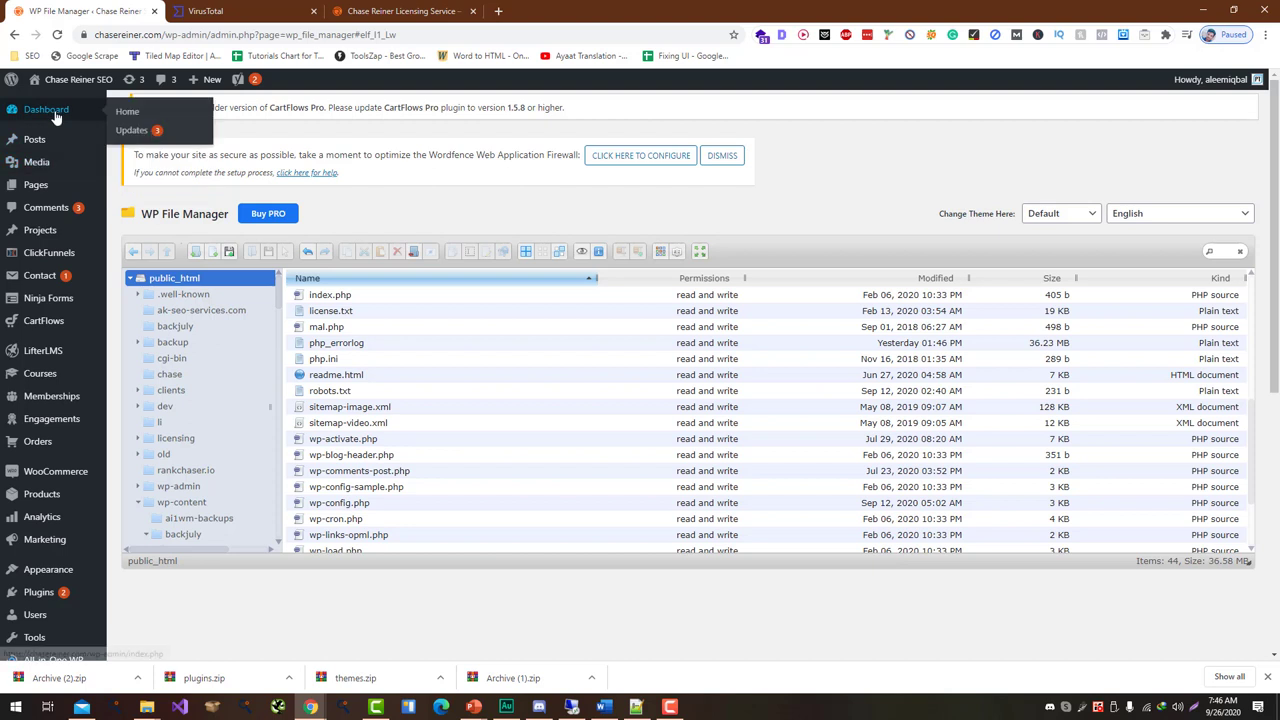
click(124, 136)
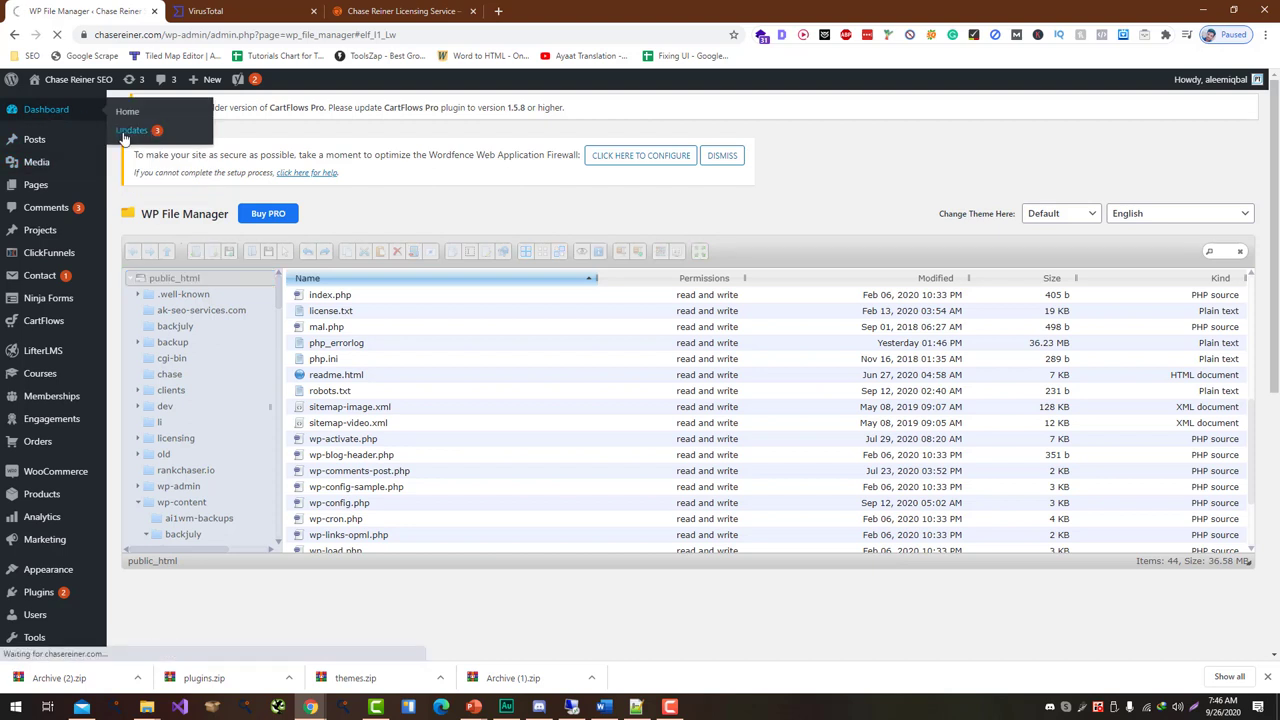
scroll(214, 384, down, 3)
scroll(214, 382, up, 2)
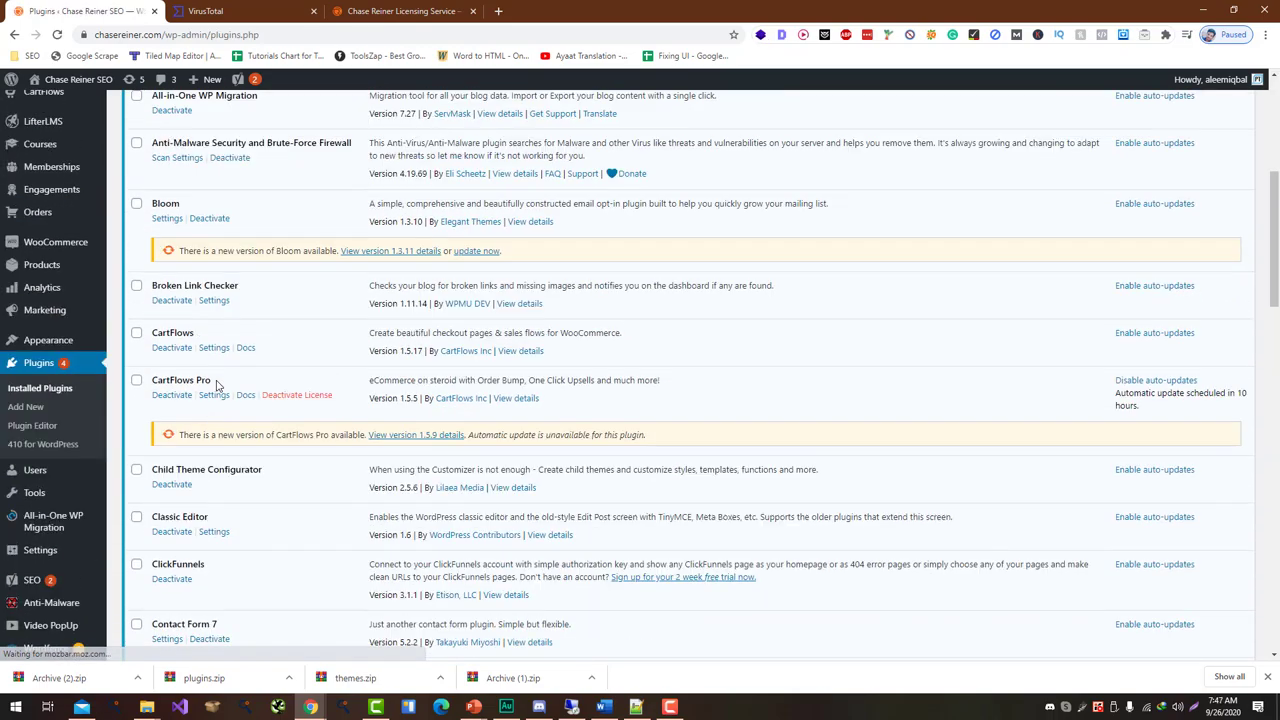
scroll(210, 338, up, 1)
scroll(210, 338, down, 4)
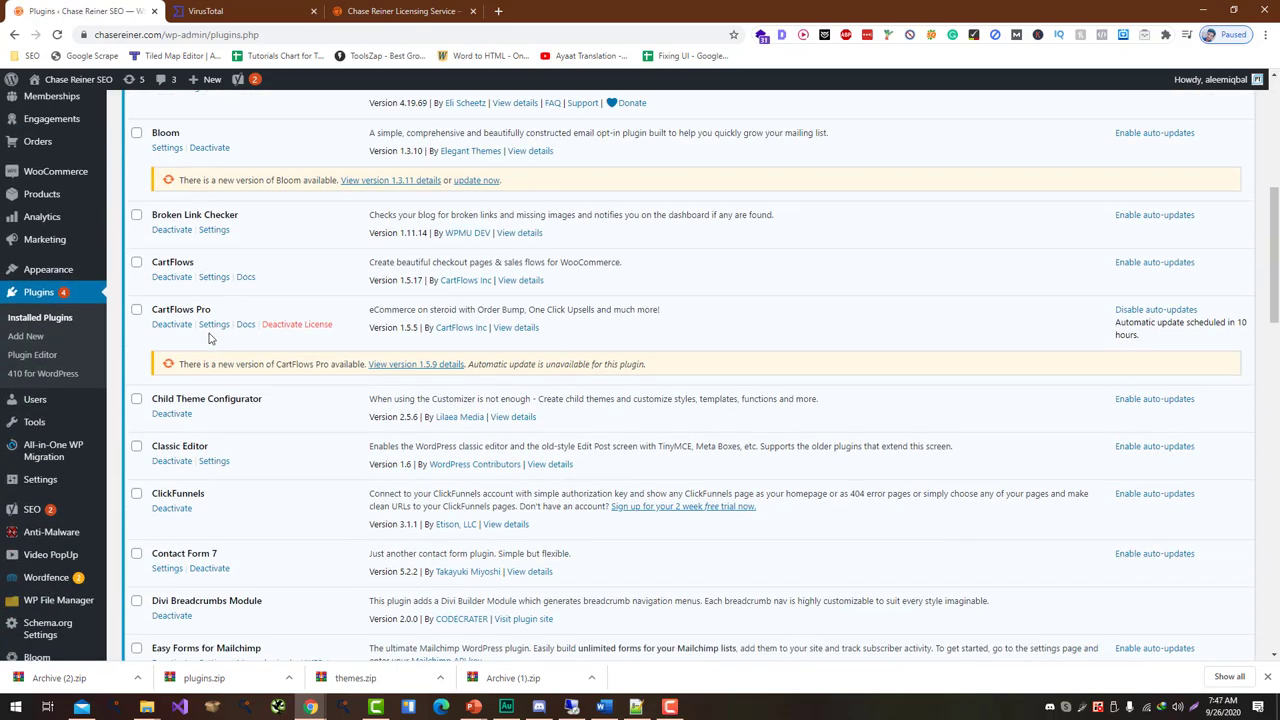
scroll(210, 338, down, 2)
scroll(210, 338, up, 5)
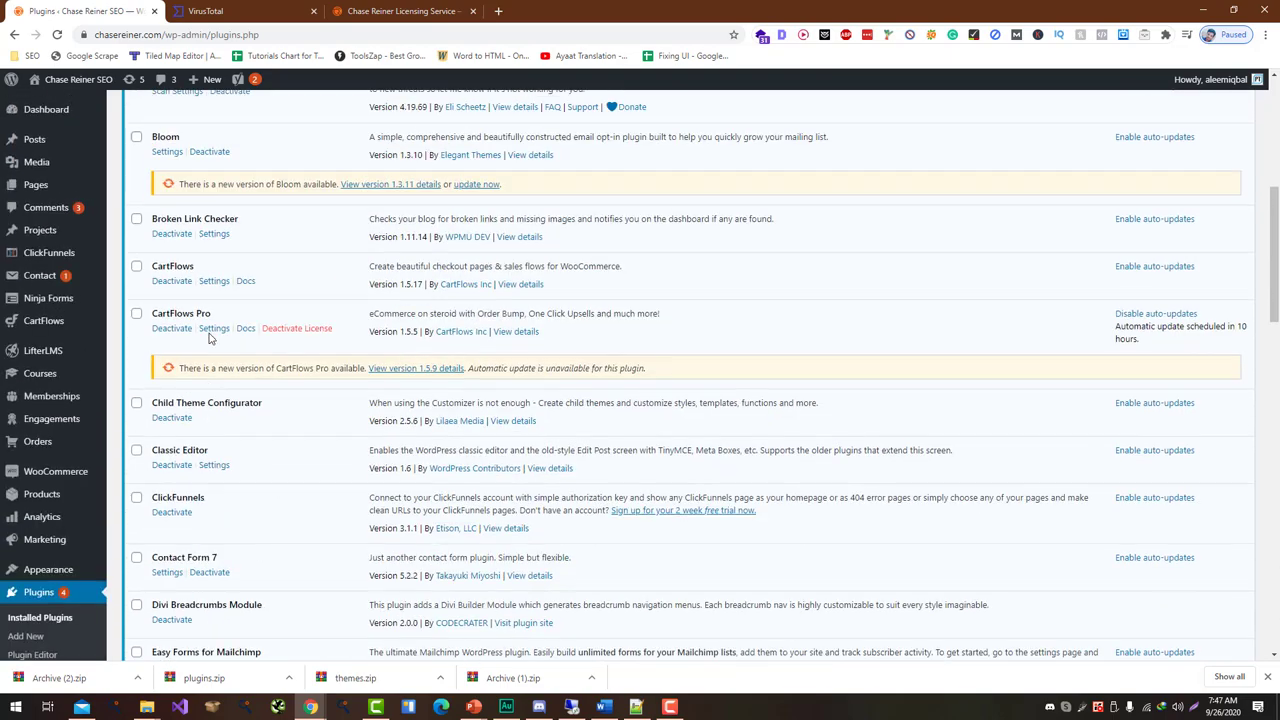
scroll(210, 338, down, 3)
scroll(211, 336, up, 1)
scroll(211, 337, up, 2)
Find the WP File Manager plugin on the page by searching for "File Mana" and deactivate it.
key(ctrl+f)
text(File Mana)
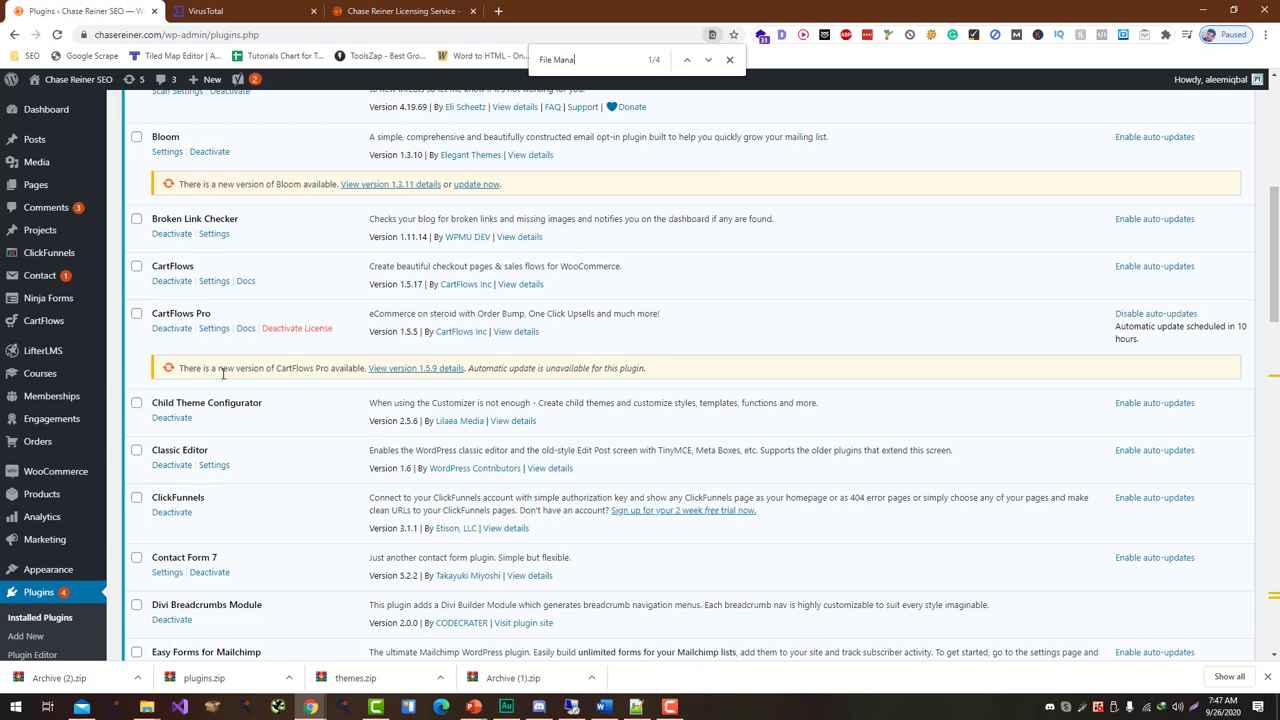
key(Return)
key(Return)
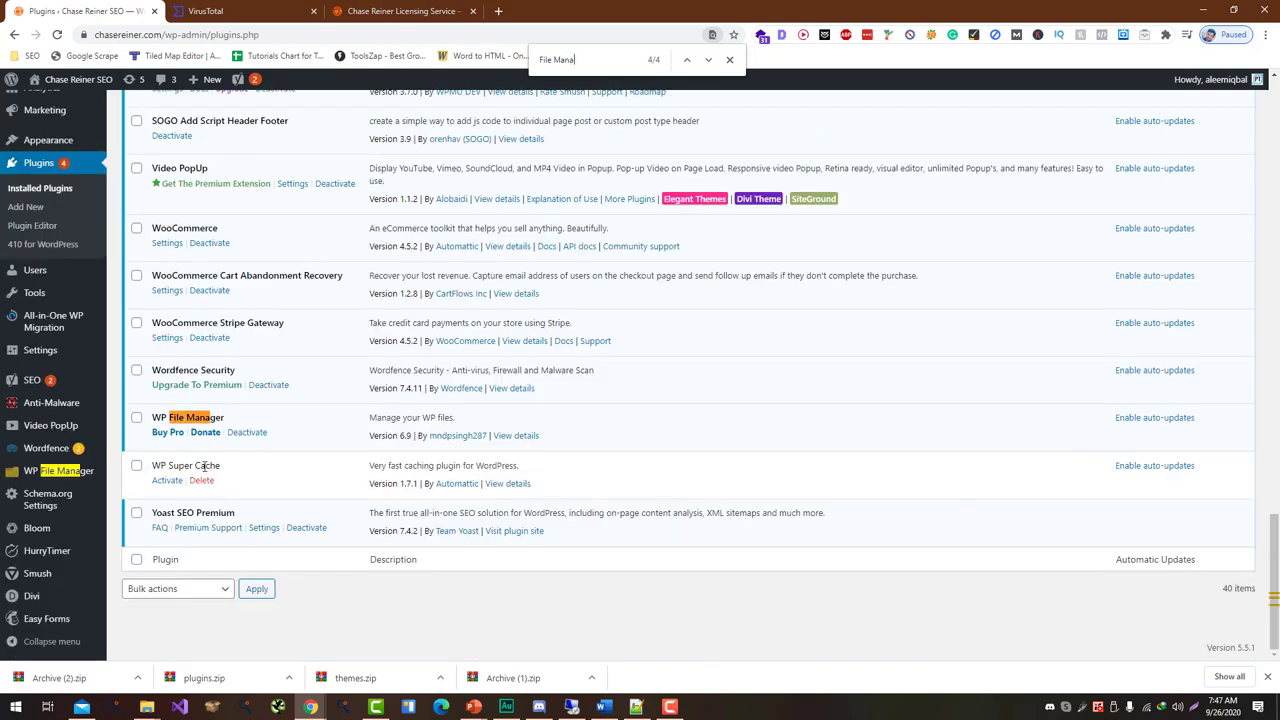
click(247, 432)
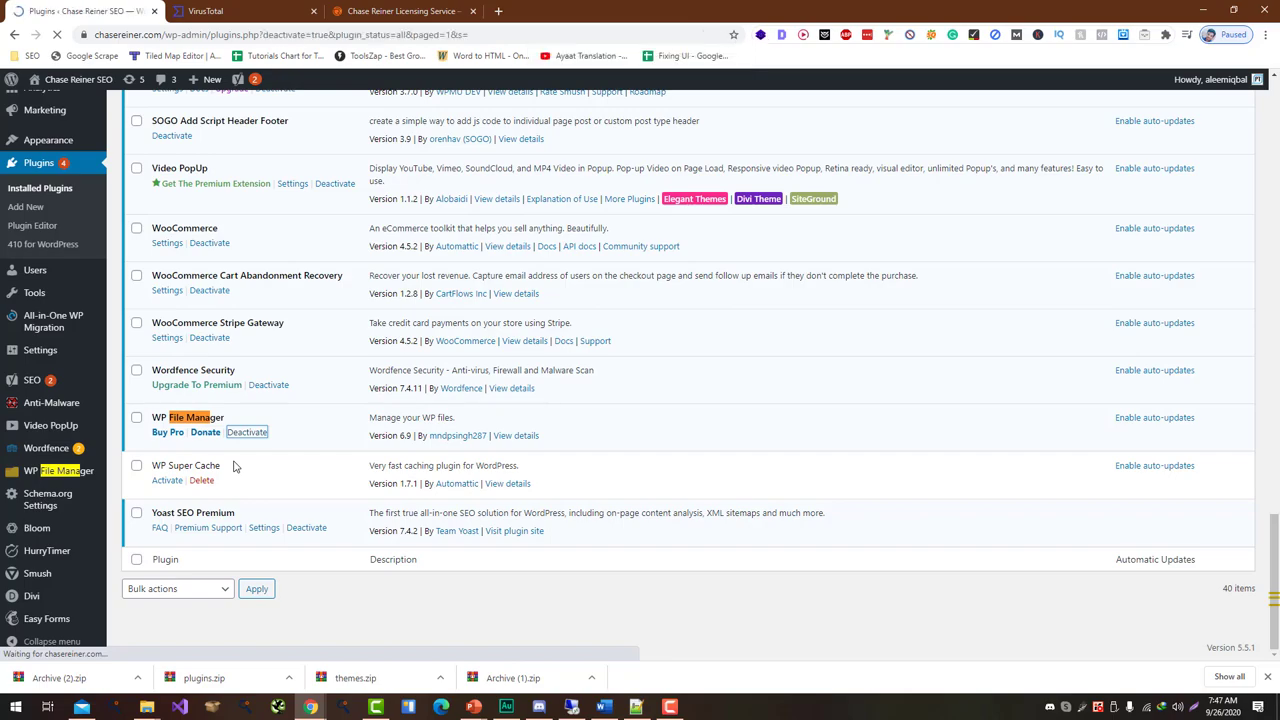
Delete the deactivated WP File Manager plugin from the site and confirm the deletion.
scroll(234, 460, down, 3)
scroll(234, 460, down, 15)
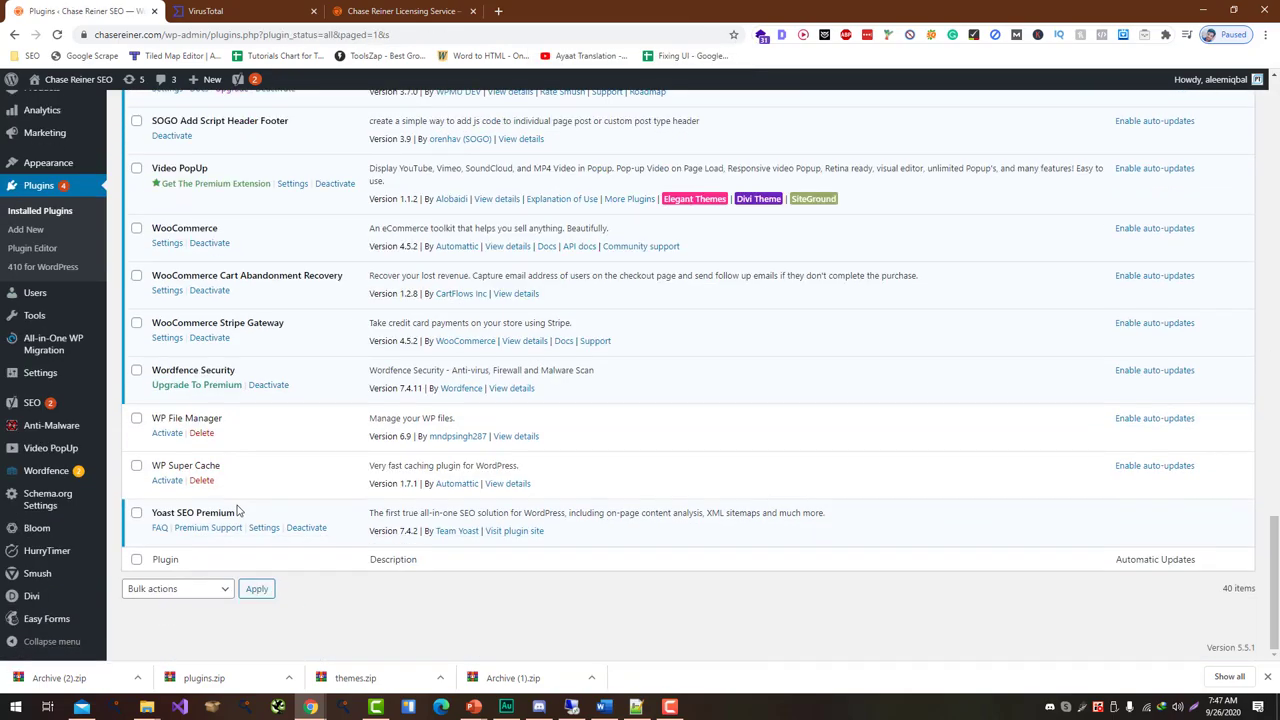
click(198, 435)
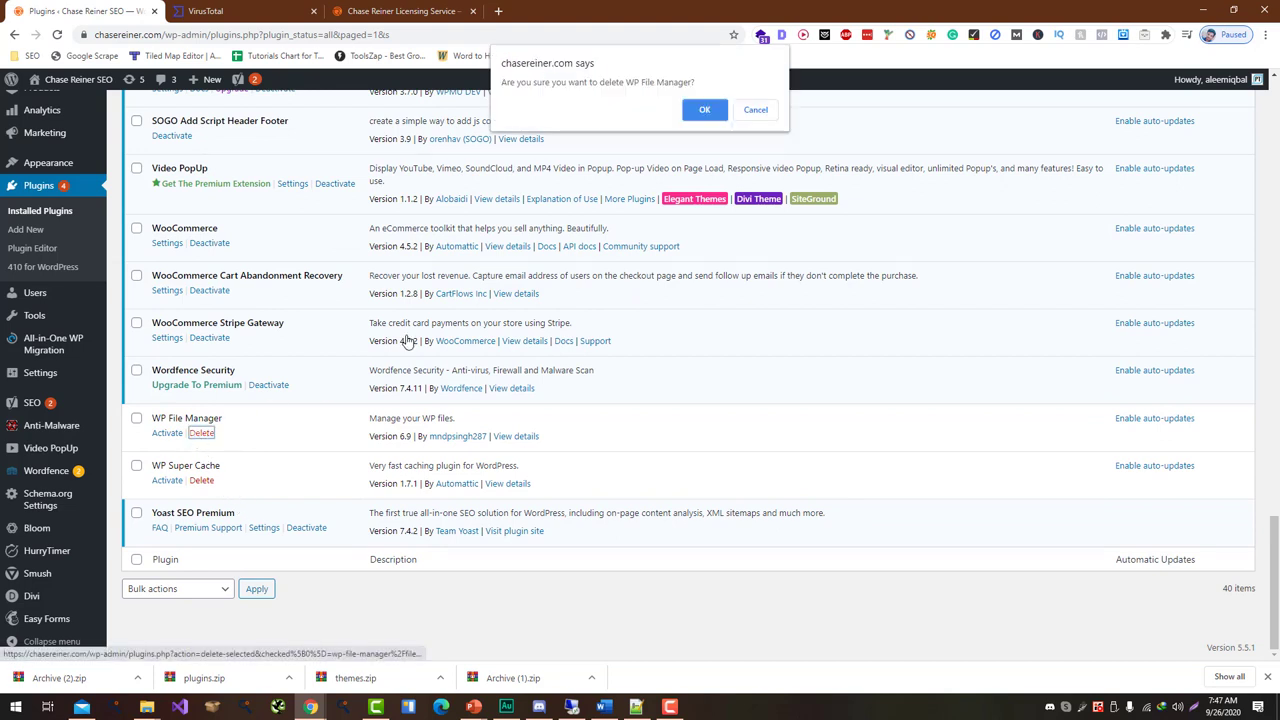
click(704, 110)
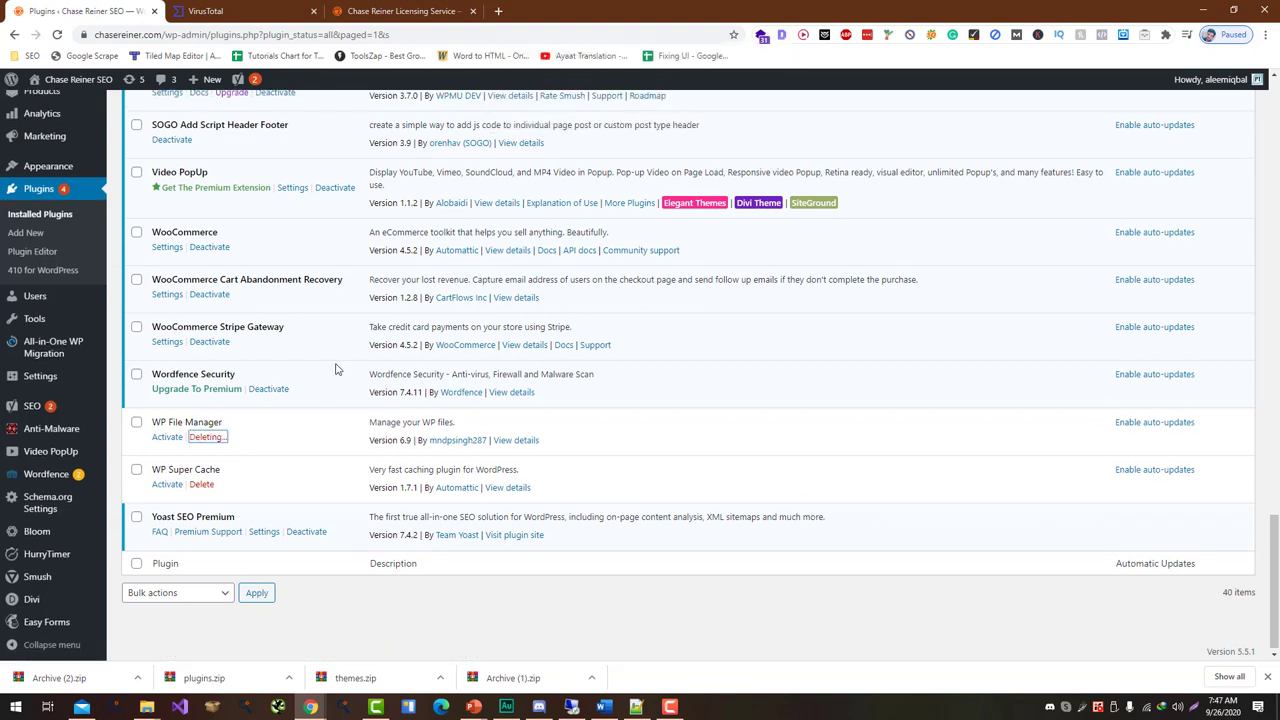
Look through the rest of the installed plugins list.
scroll(334, 369, up, 8)
scroll(336, 376, up, 10)
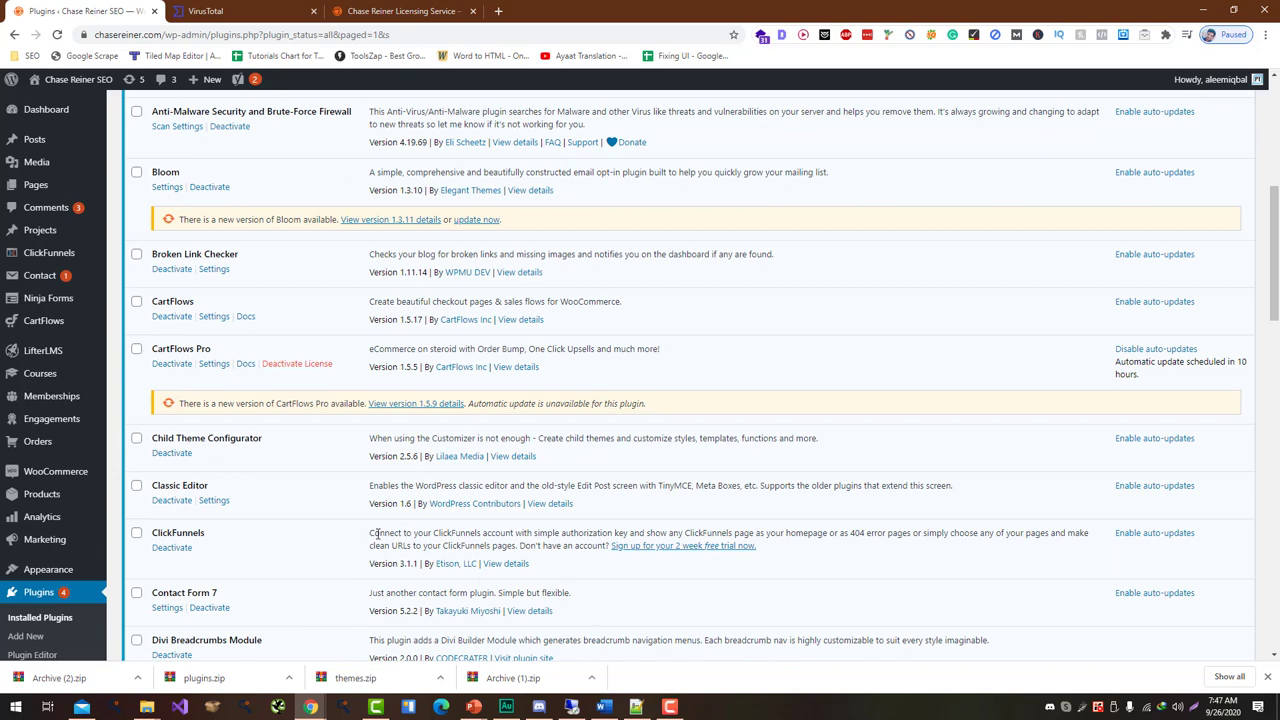
scroll(397, 560, down, 3)
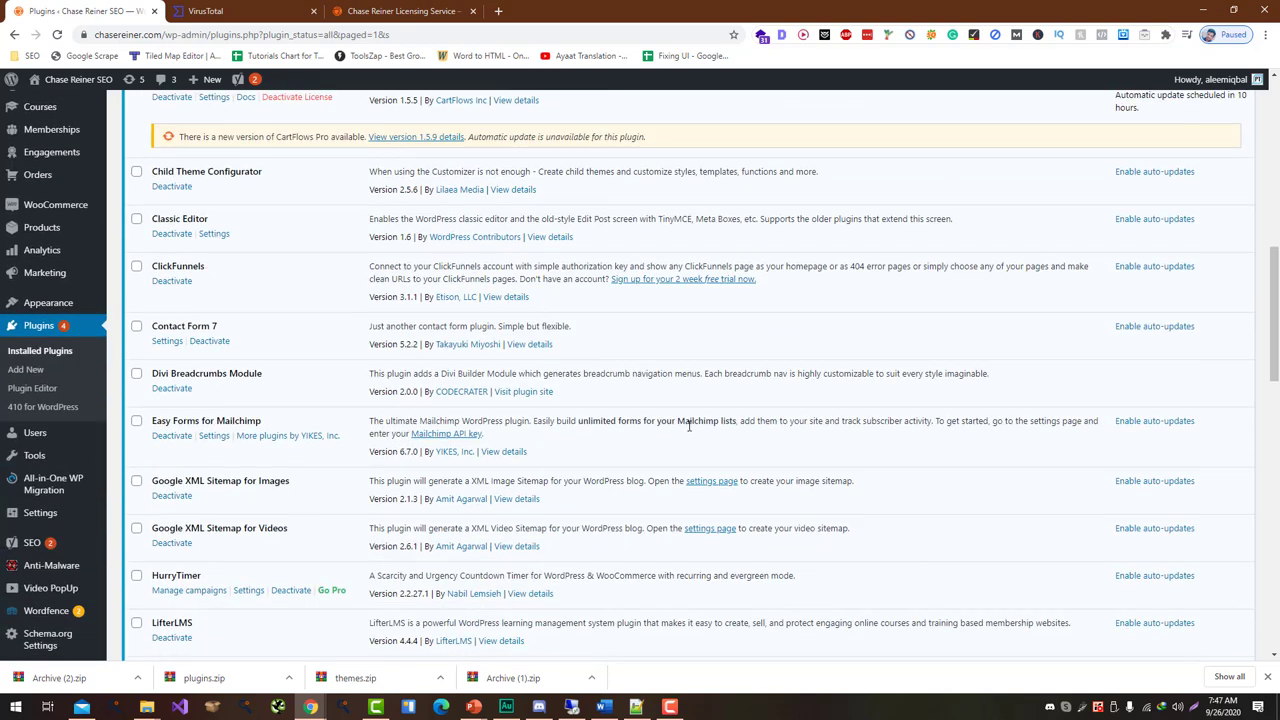